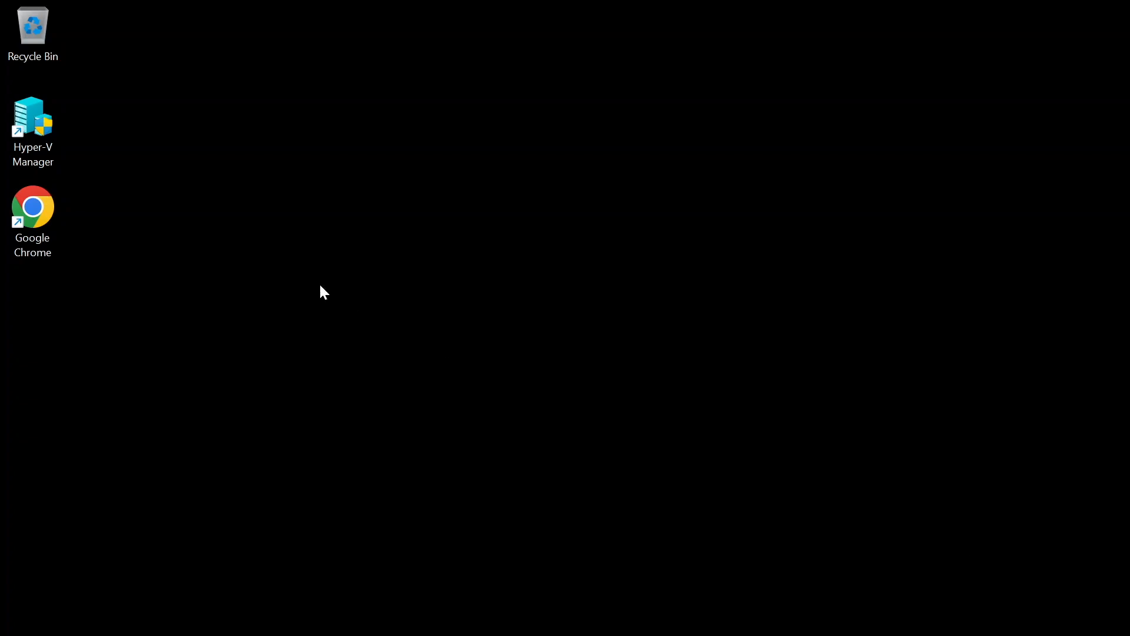
Step: Launch Hyper-V Manager, power on DC1-199, then open its Virtual Machine Connection console
{"action": "double_click", "coordinate": [30, 142]}
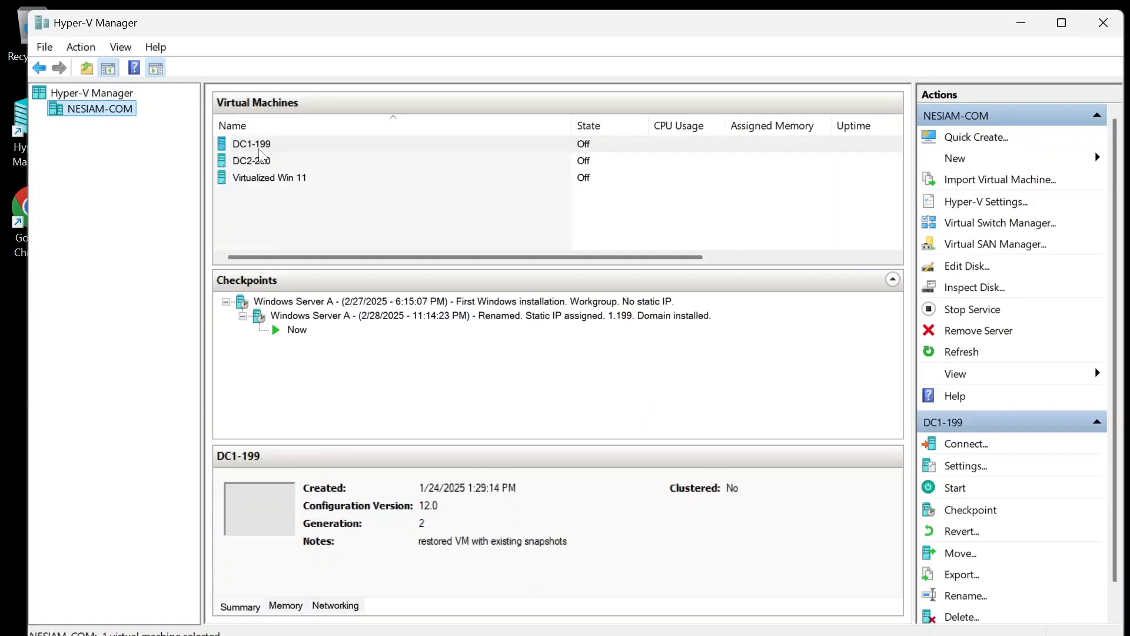
{"action": "right_click", "coordinate": [260, 150]}
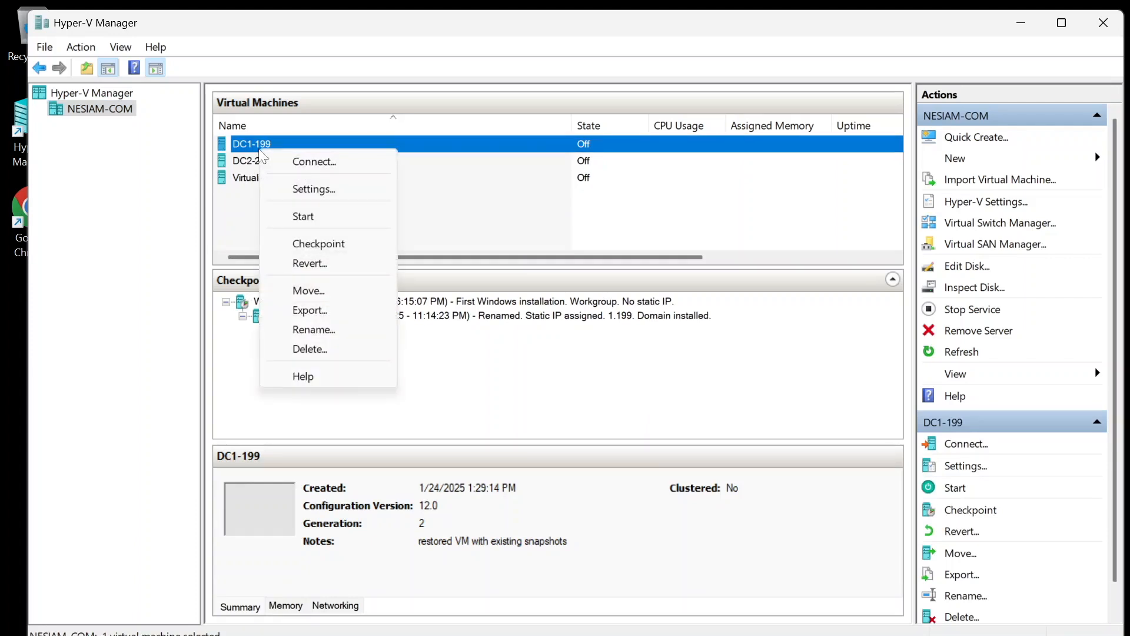
{"action": "left_click", "coordinate": [287, 216]}
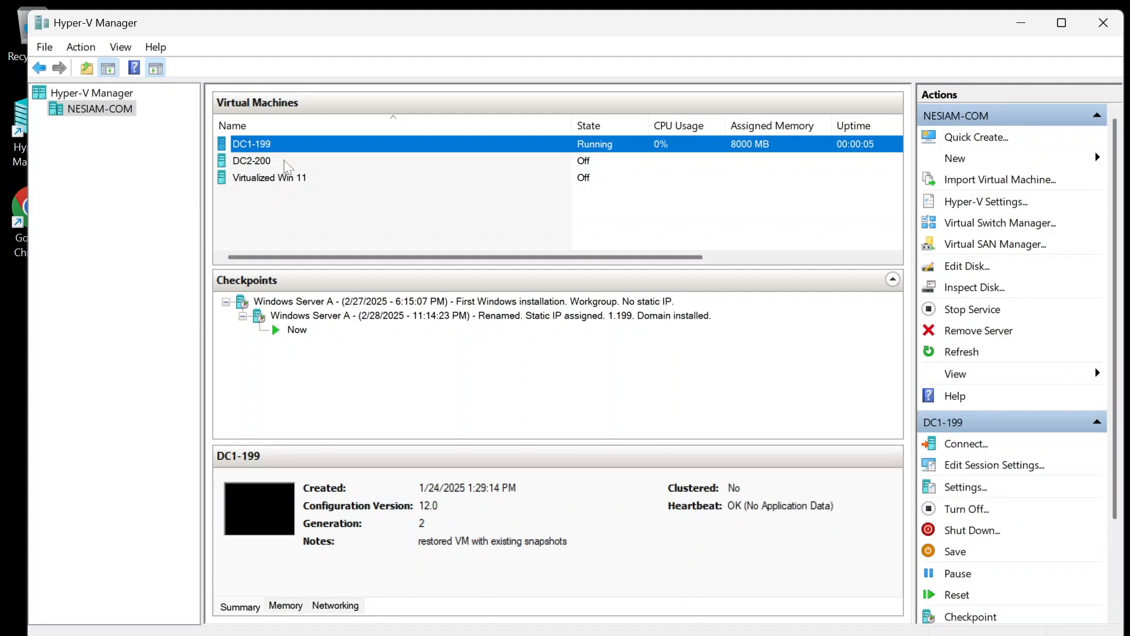
{"action": "right_click", "coordinate": [280, 147]}
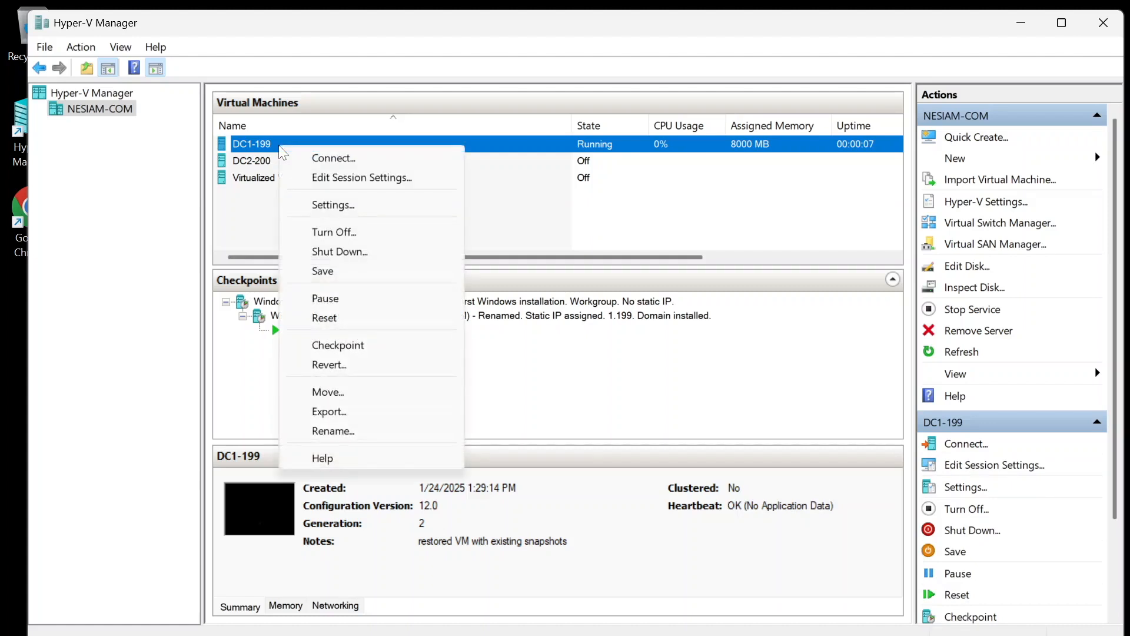
{"action": "left_click", "coordinate": [294, 159]}
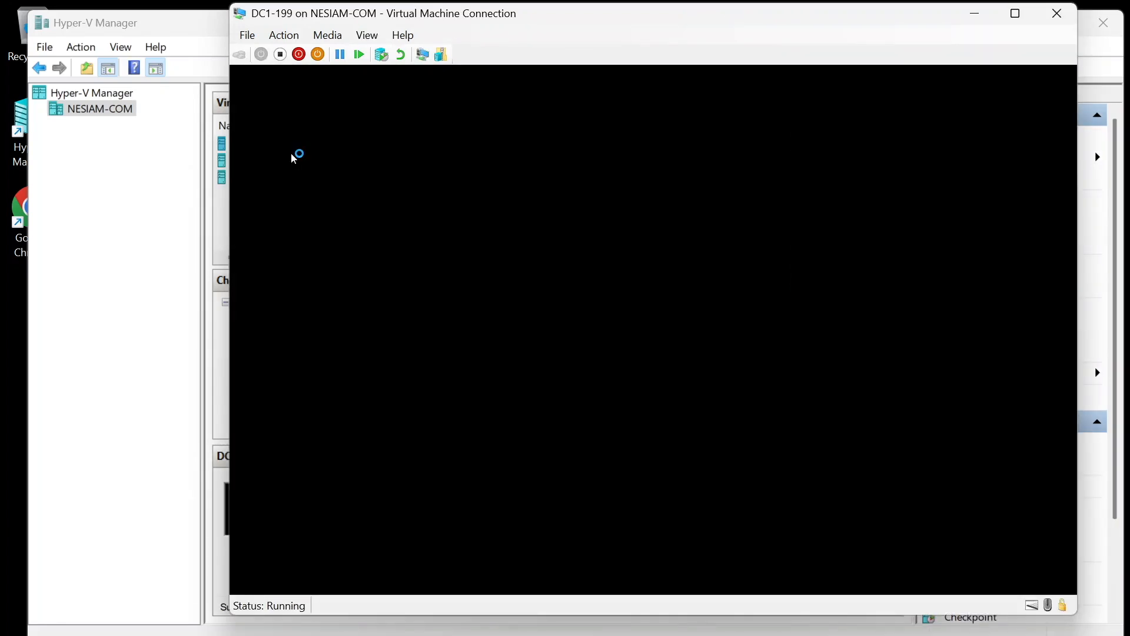
Step: Sign in to DC1-199 with the Administrator password
{"action": "key", "text": "XF86MonBrightnessDown"}
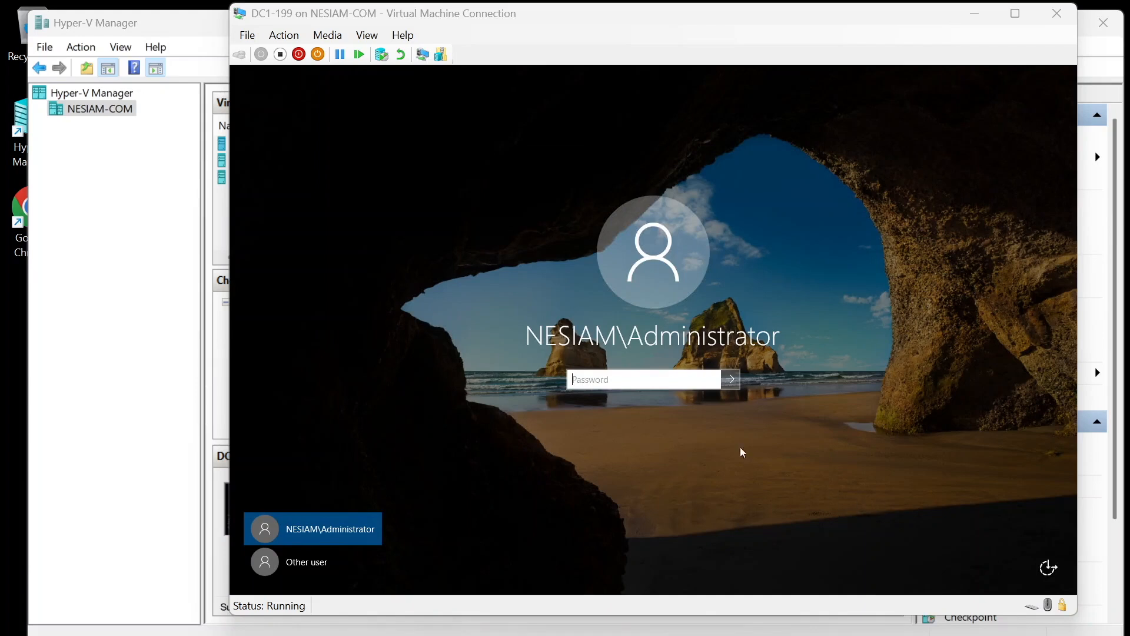
{"action": "left_click", "coordinate": [686, 381]}
{"action": "type", "text": "••••••••••••"}
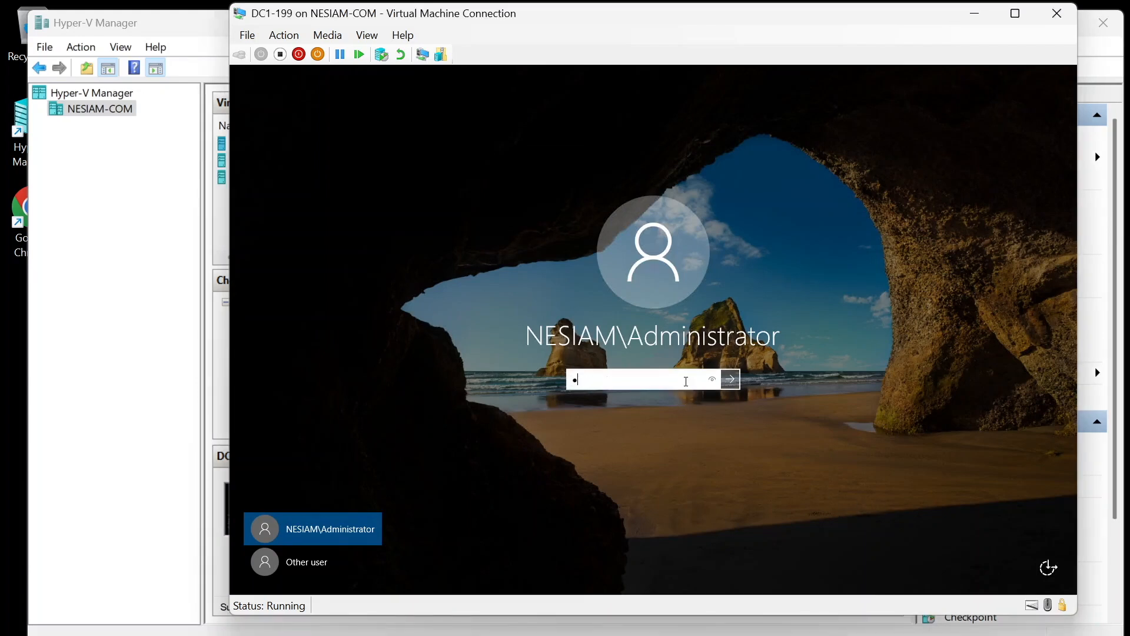
{"action": "type", "text": "••"}
{"action": "key", "text": "Return"}
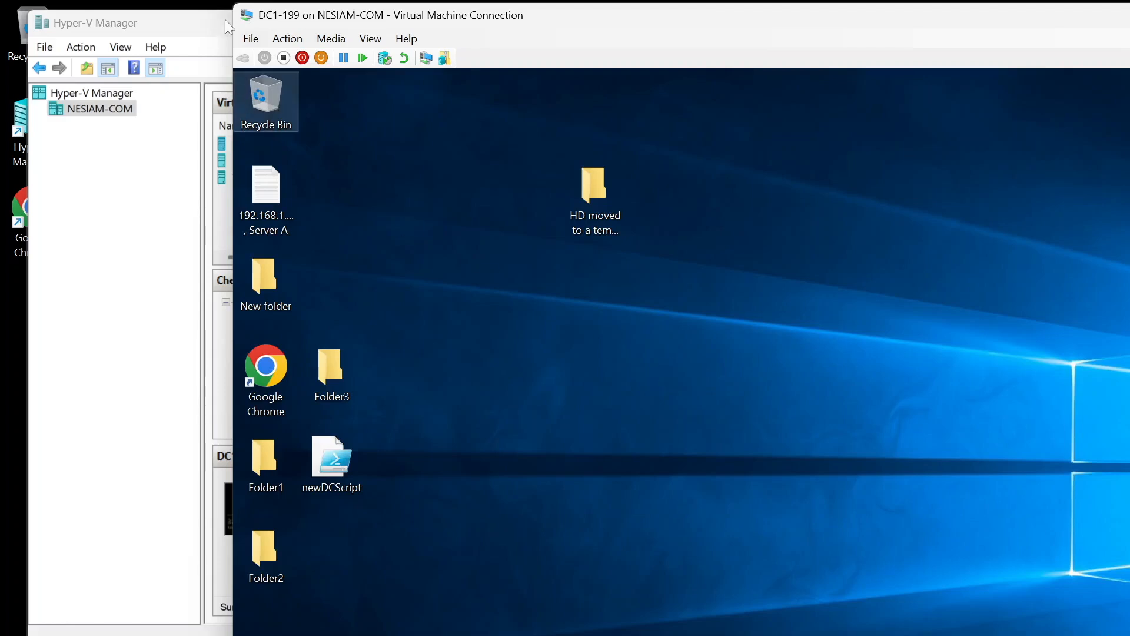
Step: Shrink the VM window, move it to the top-left and dismiss the Windows Admin Center notice
{"action": "left_click_drag", "start_coordinate": [235, 3], "coordinate": [352, 120]}
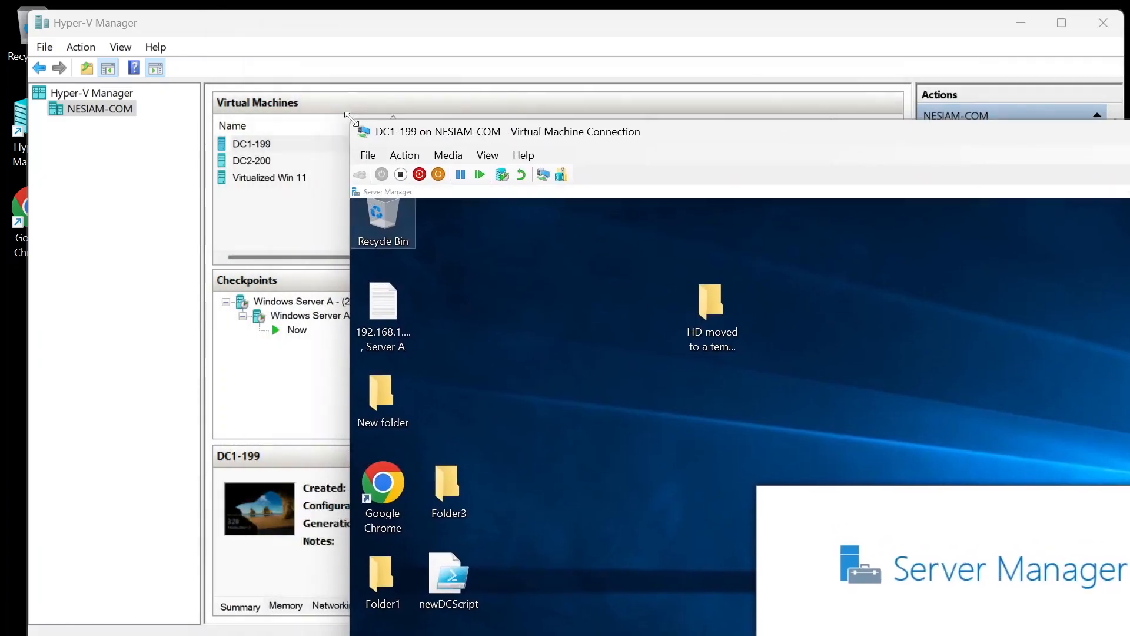
{"action": "left_click_drag", "start_coordinate": [508, 134], "coordinate": [213, 35]}
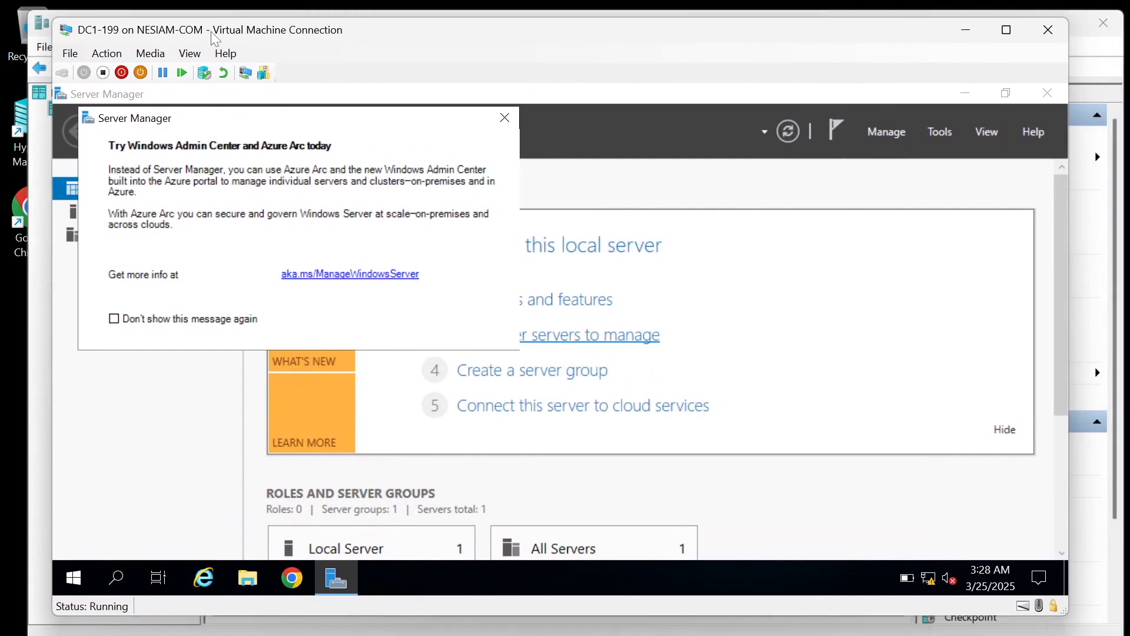
{"action": "left_click", "coordinate": [504, 117]}
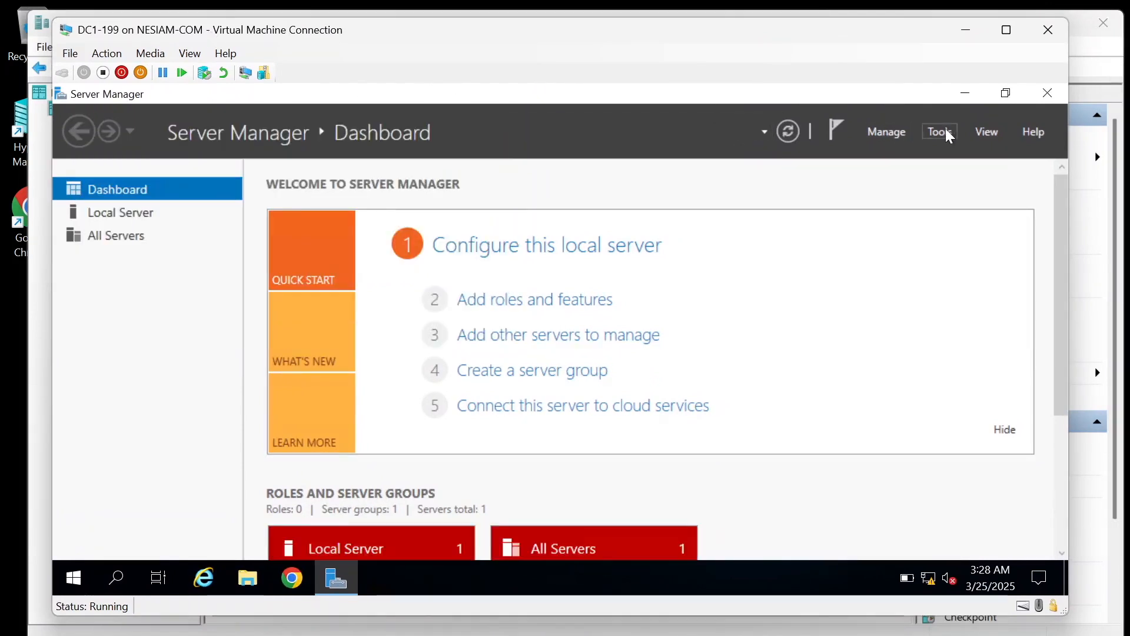
Step: Launch Active Directory Users and Computers from Server Manager's Tools menu
{"action": "left_click", "coordinate": [891, 129]}
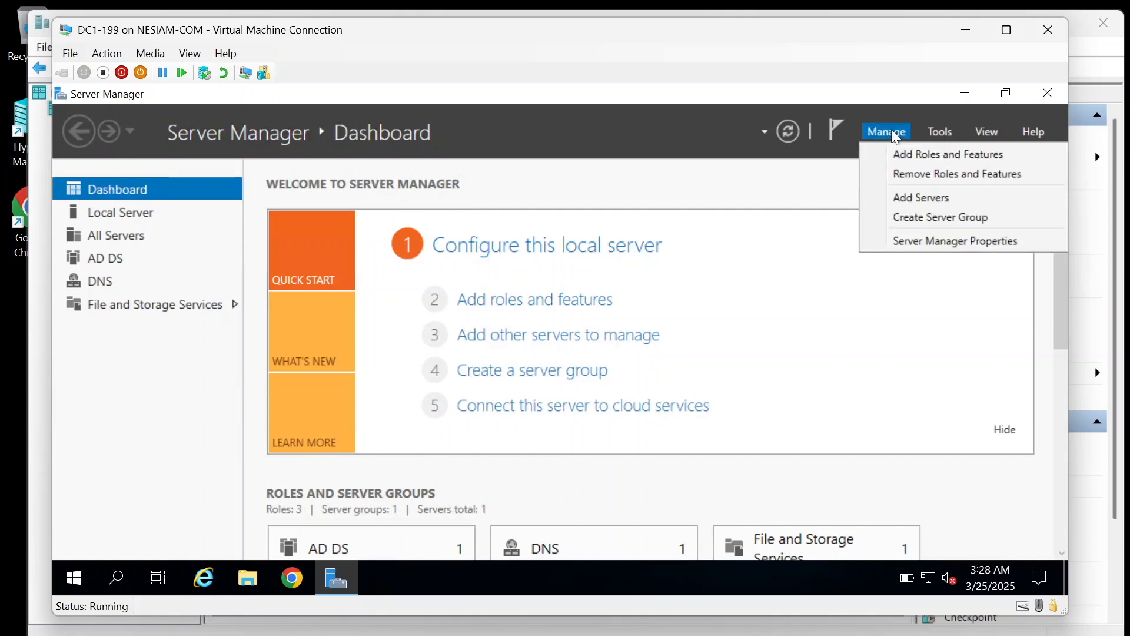
{"action": "left_click", "coordinate": [948, 133]}
{"action": "left_click", "coordinate": [948, 133]}
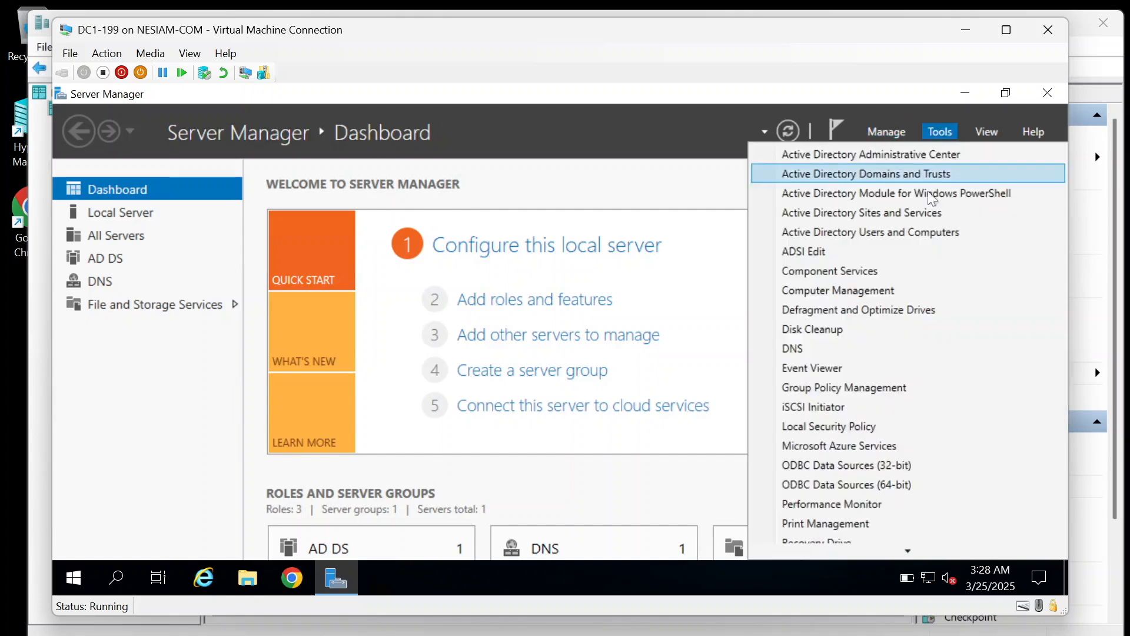
{"action": "left_click", "coordinate": [920, 236]}
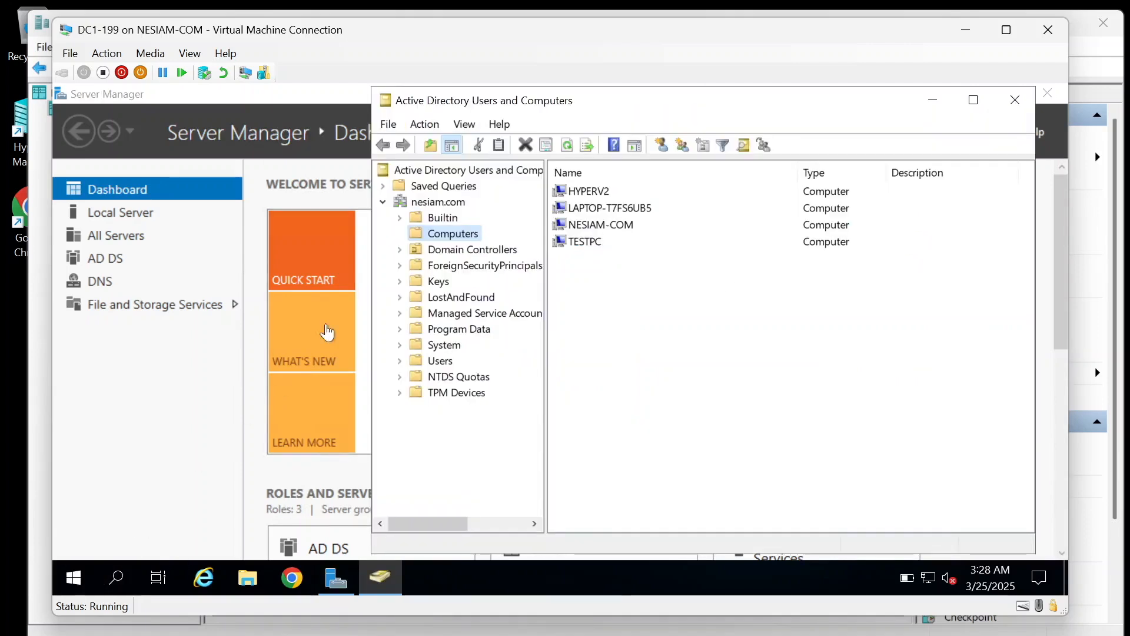
Step: Check the nesiam.com ms-DS-MachineAccountQuota value in the Attribute Editor, cancelling without changes
{"action": "left_click", "coordinate": [444, 203]}
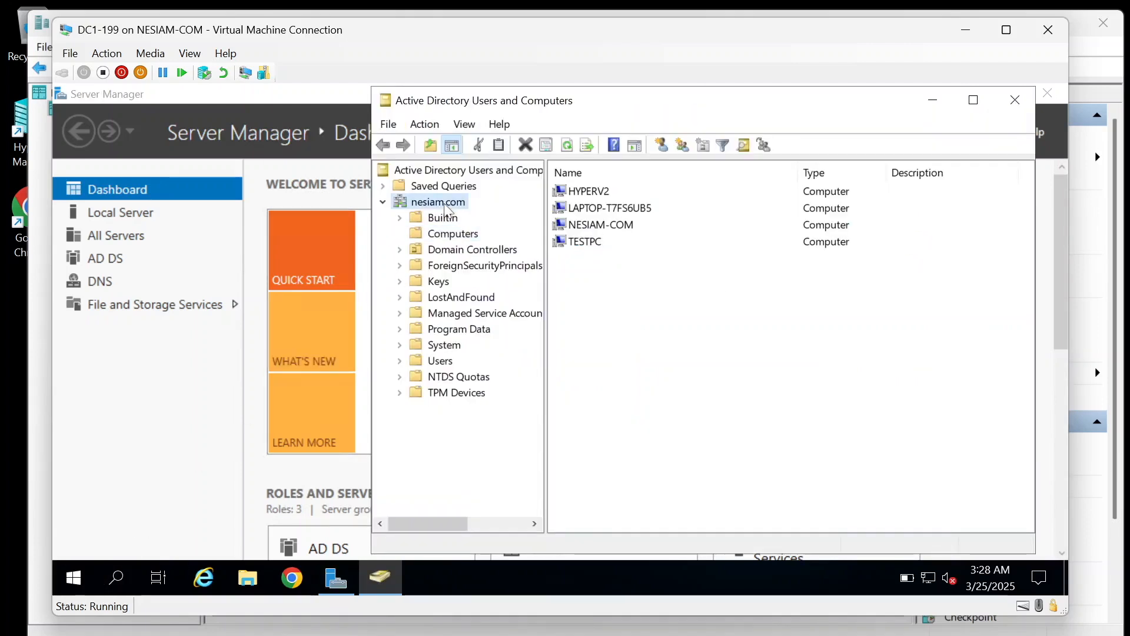
{"action": "right_click", "coordinate": [446, 206]}
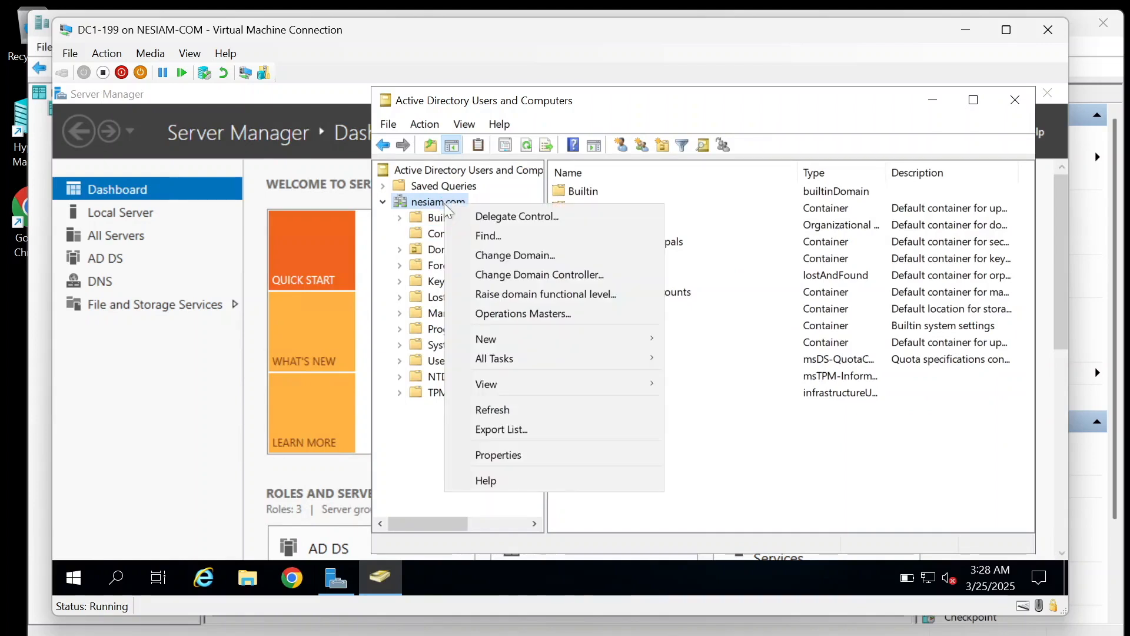
{"action": "left_click", "coordinate": [525, 457]}
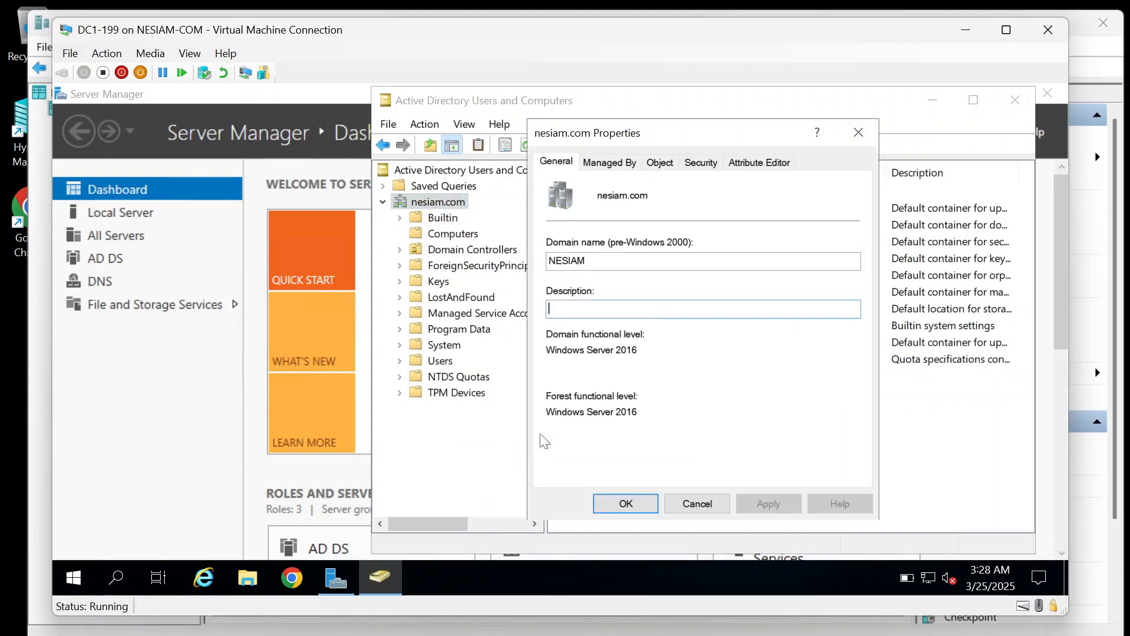
{"action": "left_click", "coordinate": [748, 165]}
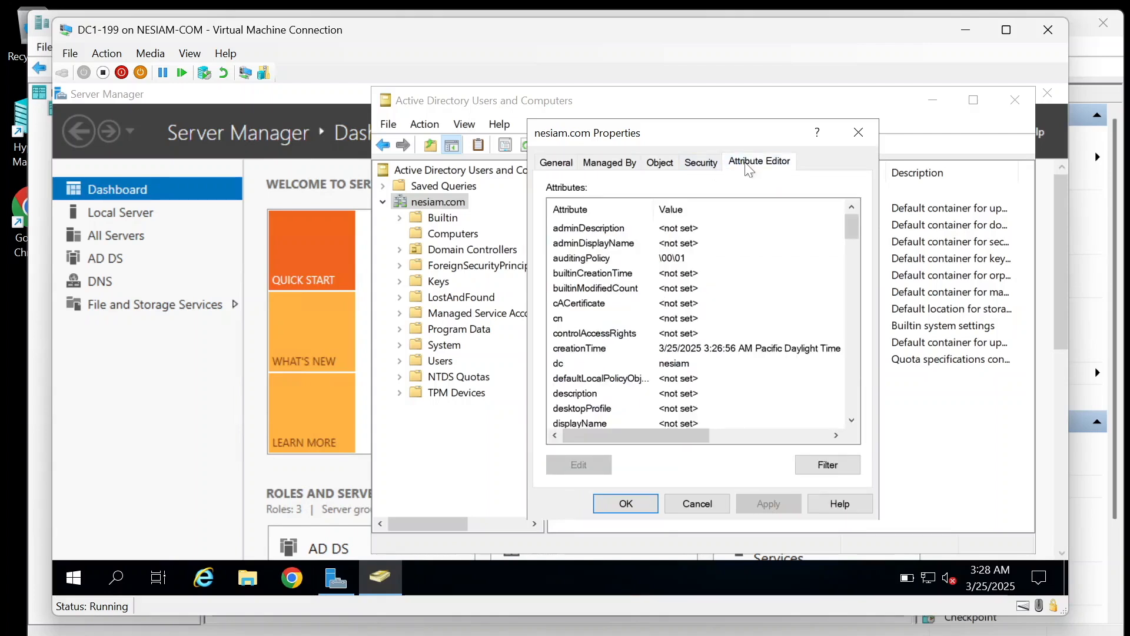
{"action": "left_click_drag", "start_coordinate": [853, 229], "coordinate": [858, 305]}
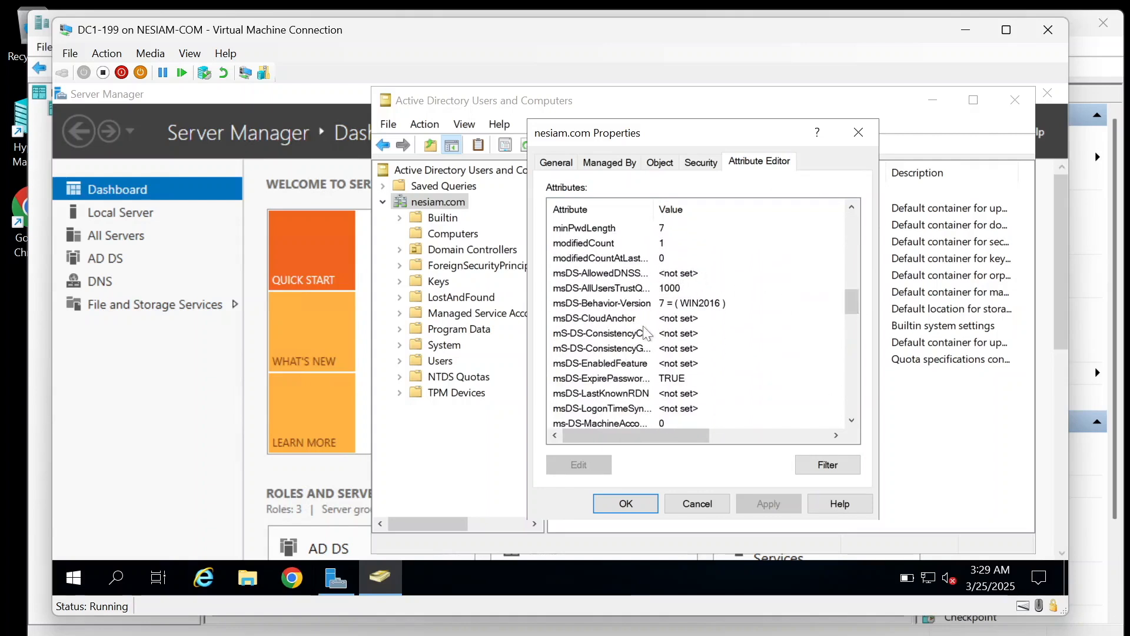
{"action": "scroll", "coordinate": [647, 333], "scroll_direction": "down", "scroll_amount": 1}
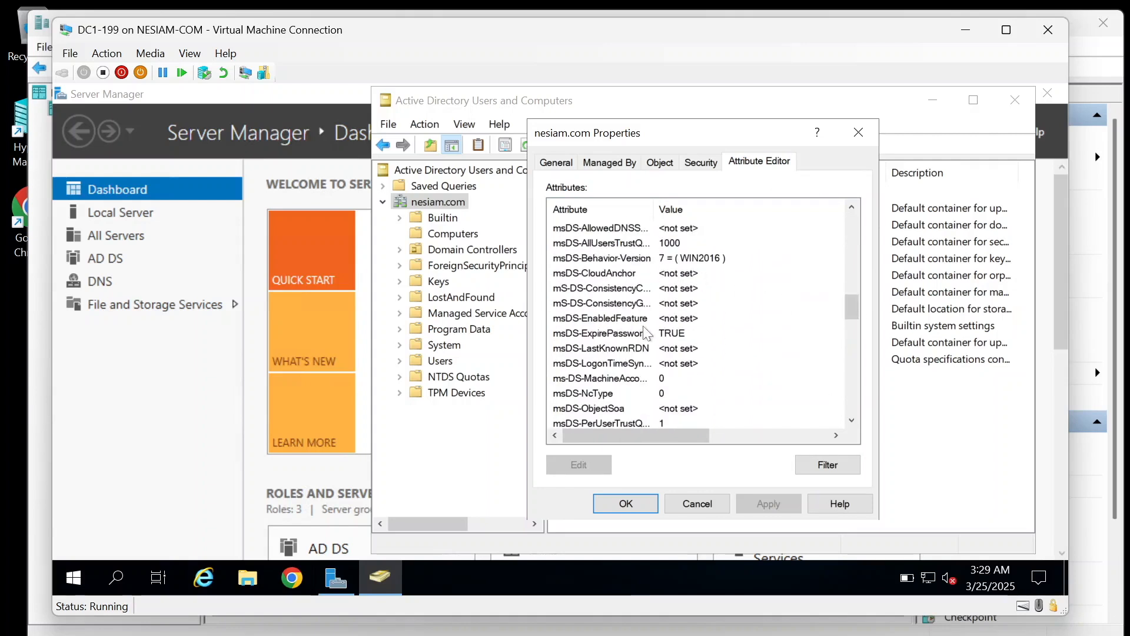
{"action": "left_click", "coordinate": [634, 378]}
{"action": "left_click_drag", "start_coordinate": [653, 201], "coordinate": [720, 209]}
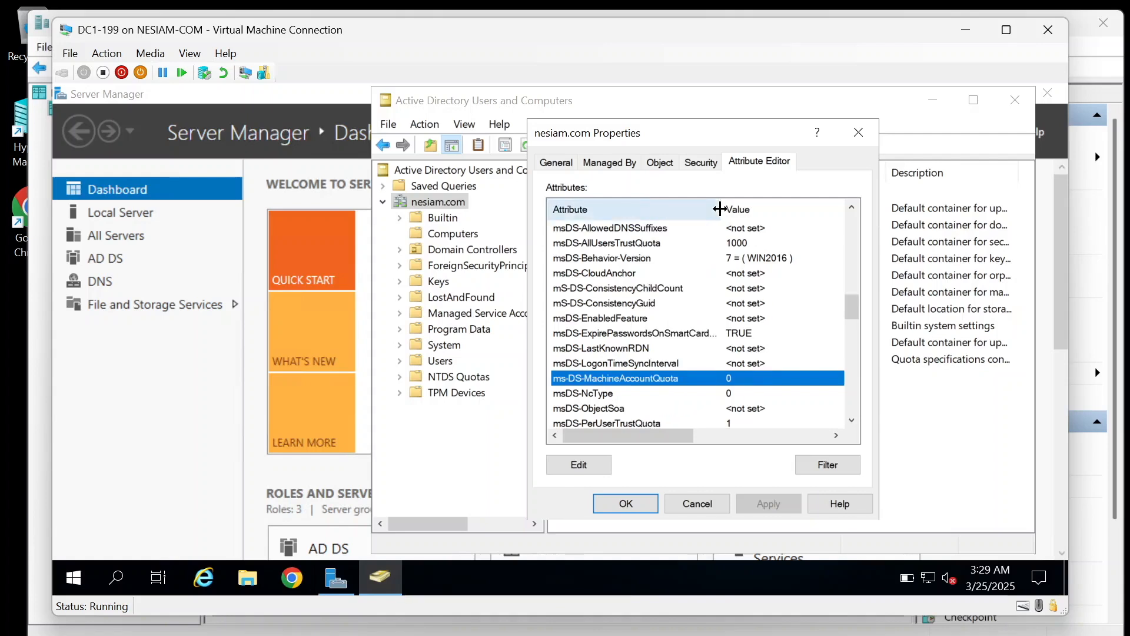
{"action": "double_click", "coordinate": [670, 380]}
{"action": "left_click", "coordinate": [853, 371]}
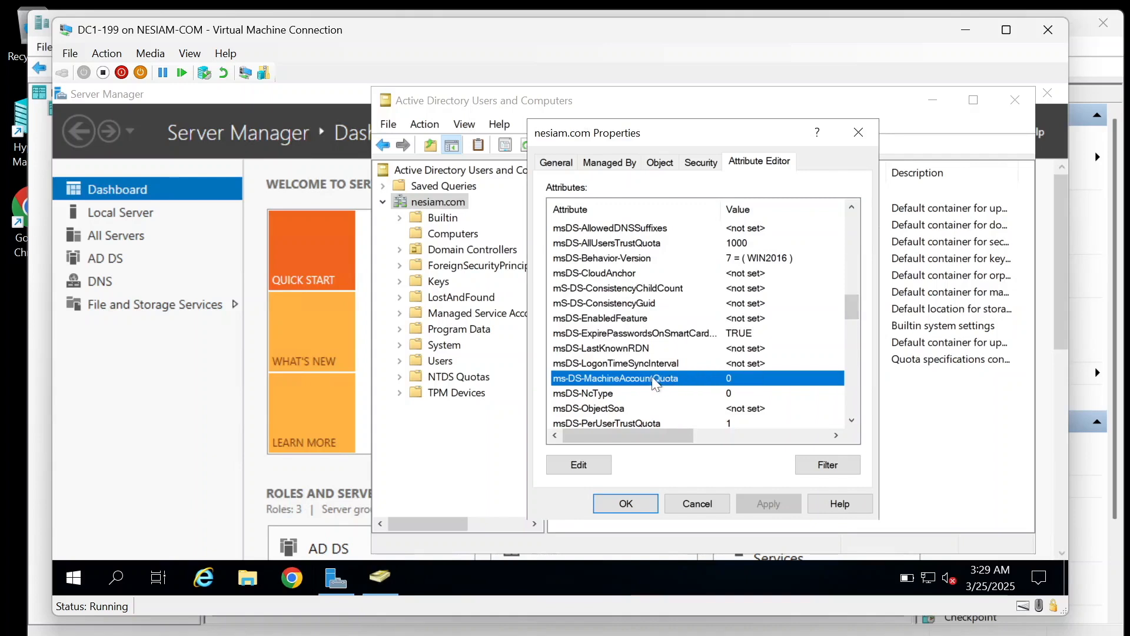
Step: Close the domain properties, list the Computers container and minimize the VM window
{"action": "left_click", "coordinate": [694, 504]}
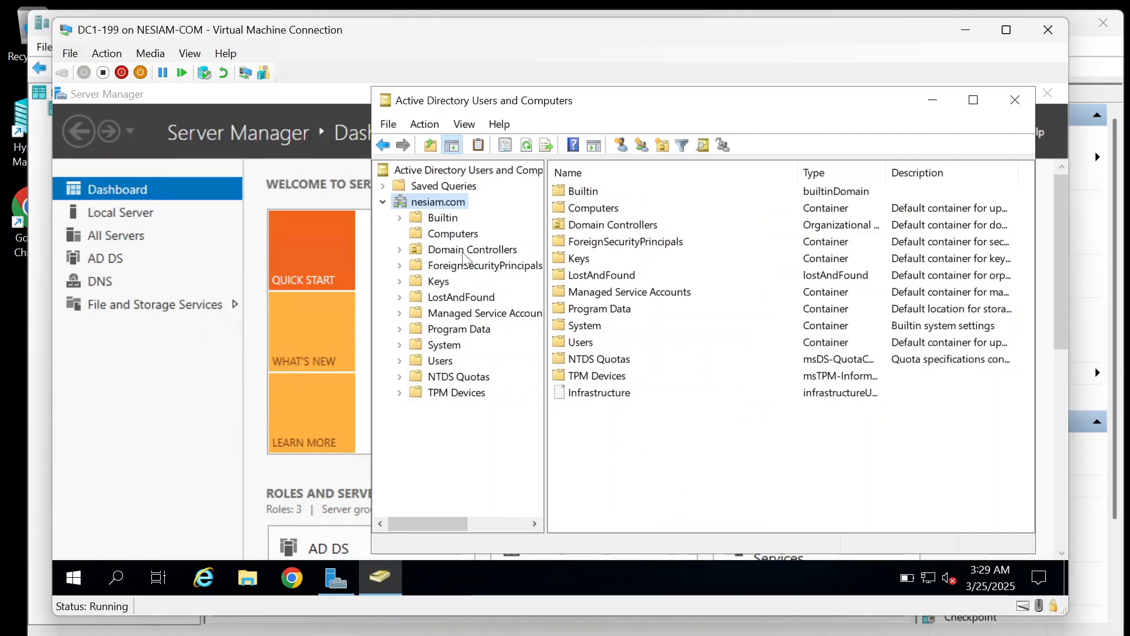
{"action": "left_click", "coordinate": [462, 235]}
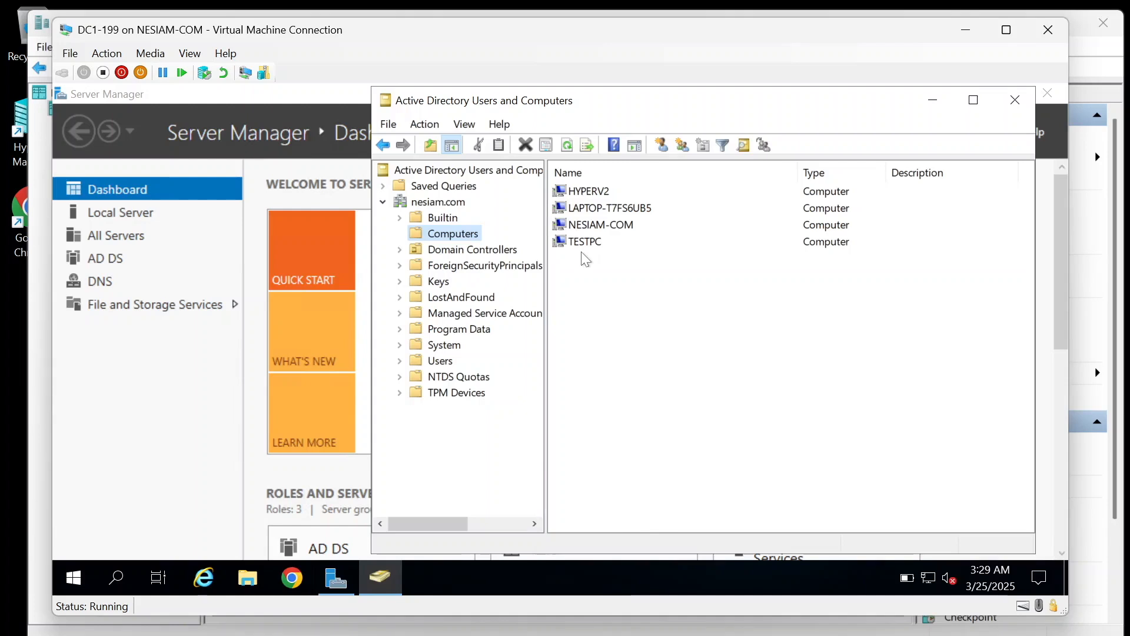
{"action": "left_click", "coordinate": [971, 34]}
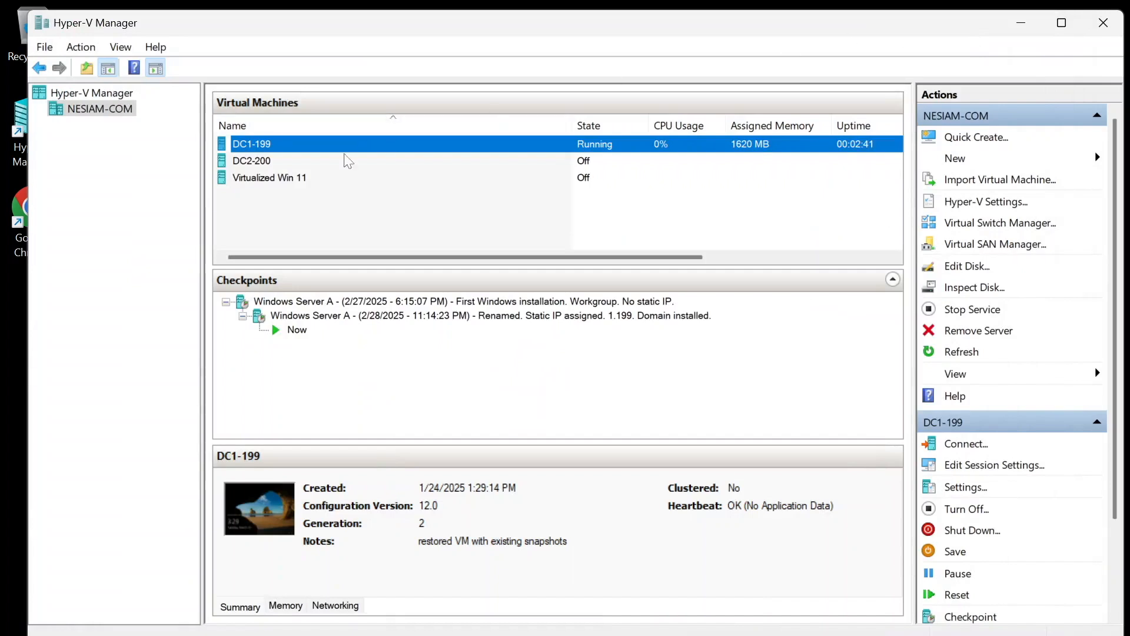
Step: Revert Virtualized Win 11 to its first-installation workgroup checkpoint
{"action": "left_click", "coordinate": [281, 183]}
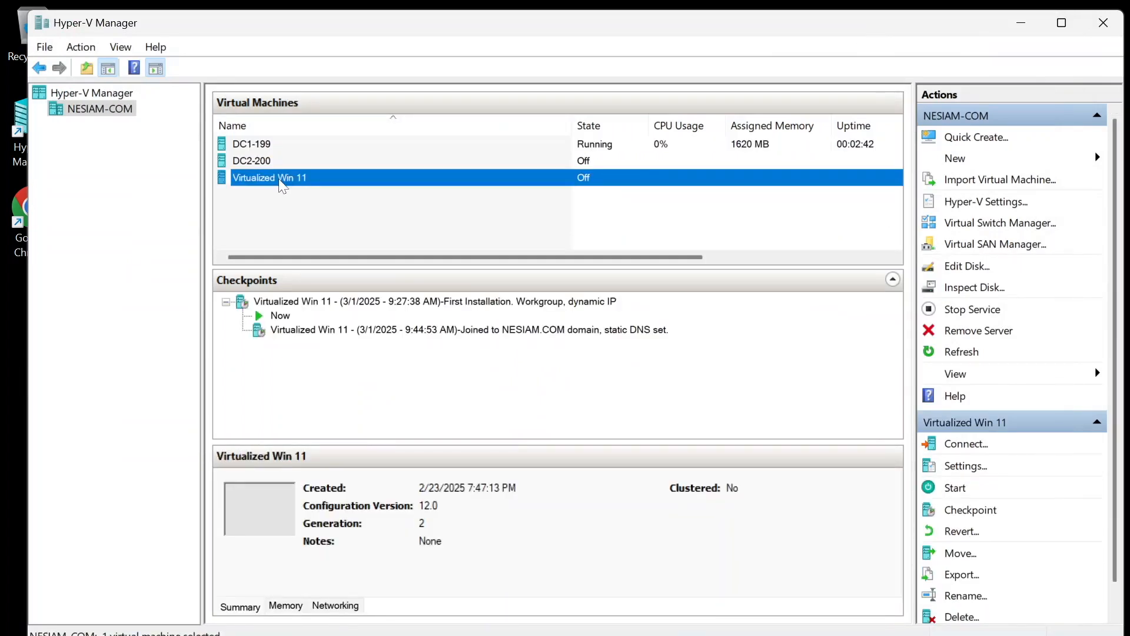
{"action": "left_click", "coordinate": [431, 303]}
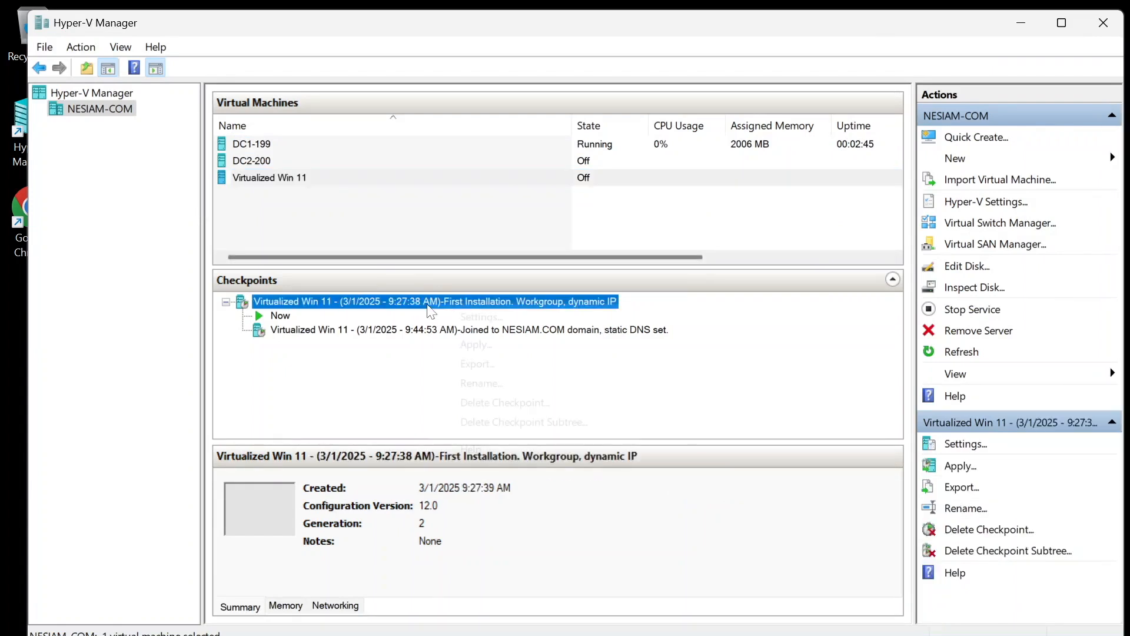
{"action": "right_click", "coordinate": [431, 306]}
{"action": "left_click", "coordinate": [475, 345]}
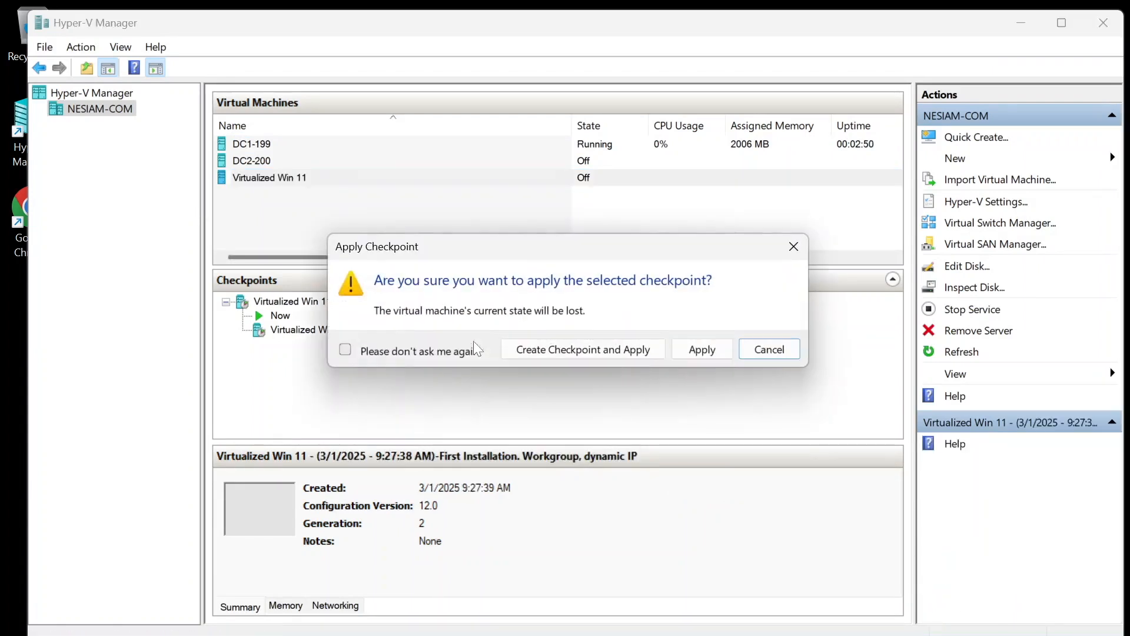
{"action": "left_click", "coordinate": [714, 355]}
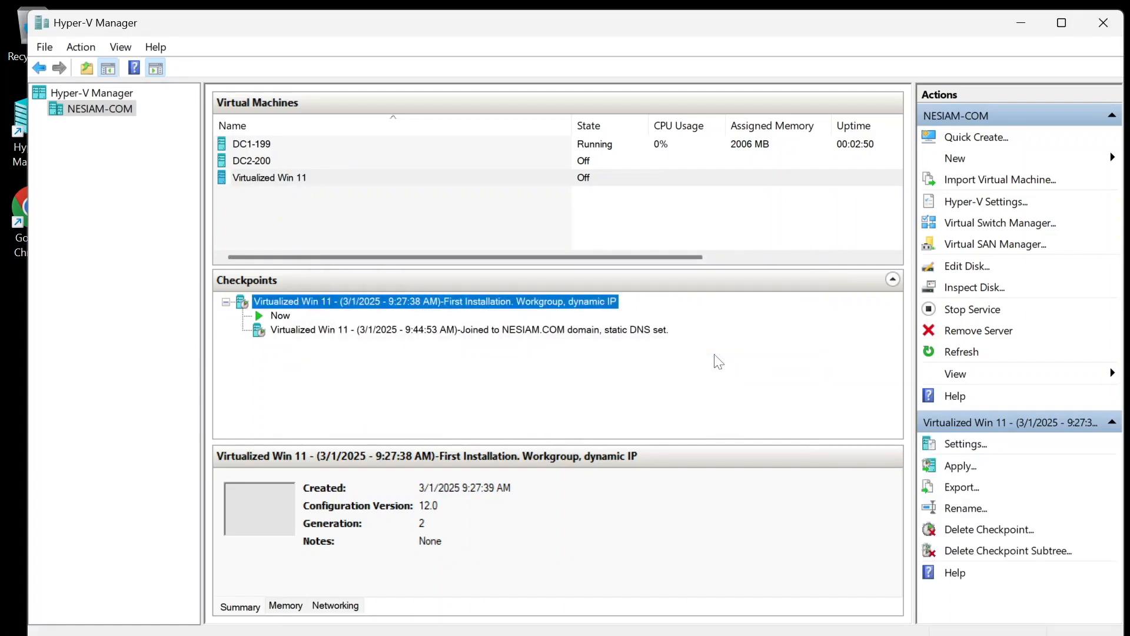
Step: Connect to Virtualized Win 11 and start the virtual machine
{"action": "right_click", "coordinate": [287, 180]}
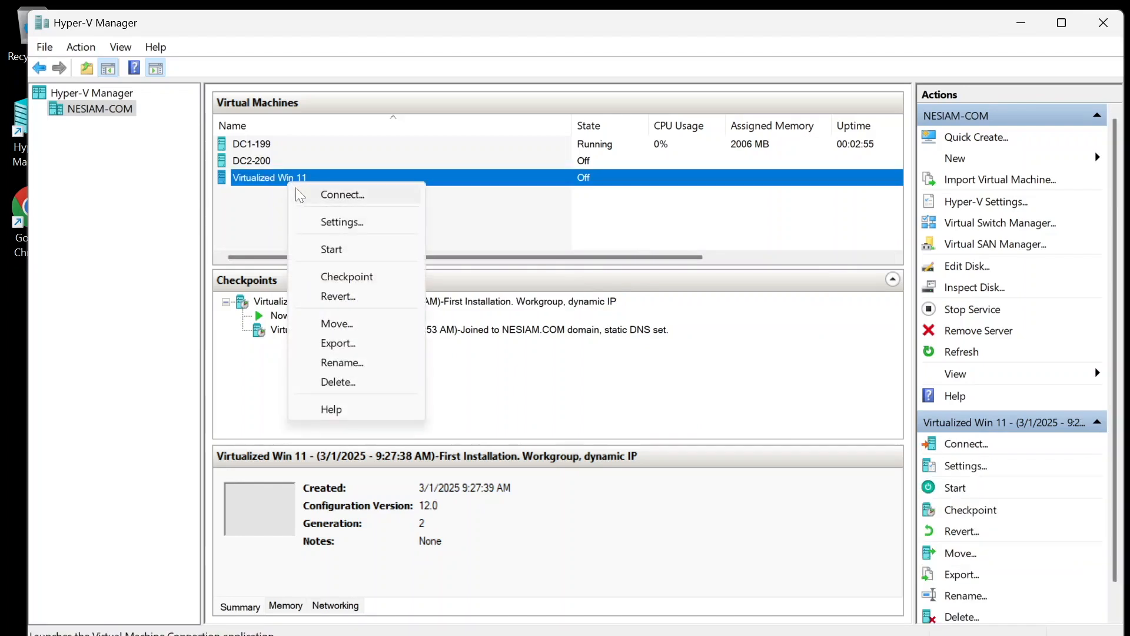
{"action": "left_click", "coordinate": [300, 197]}
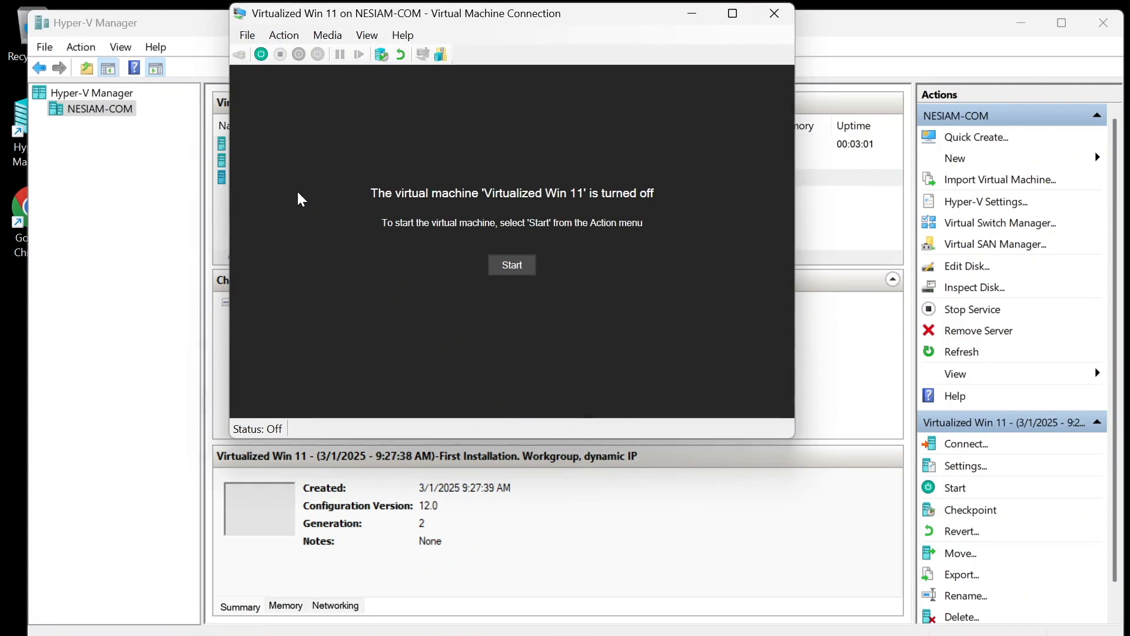
{"action": "left_click", "coordinate": [511, 268]}
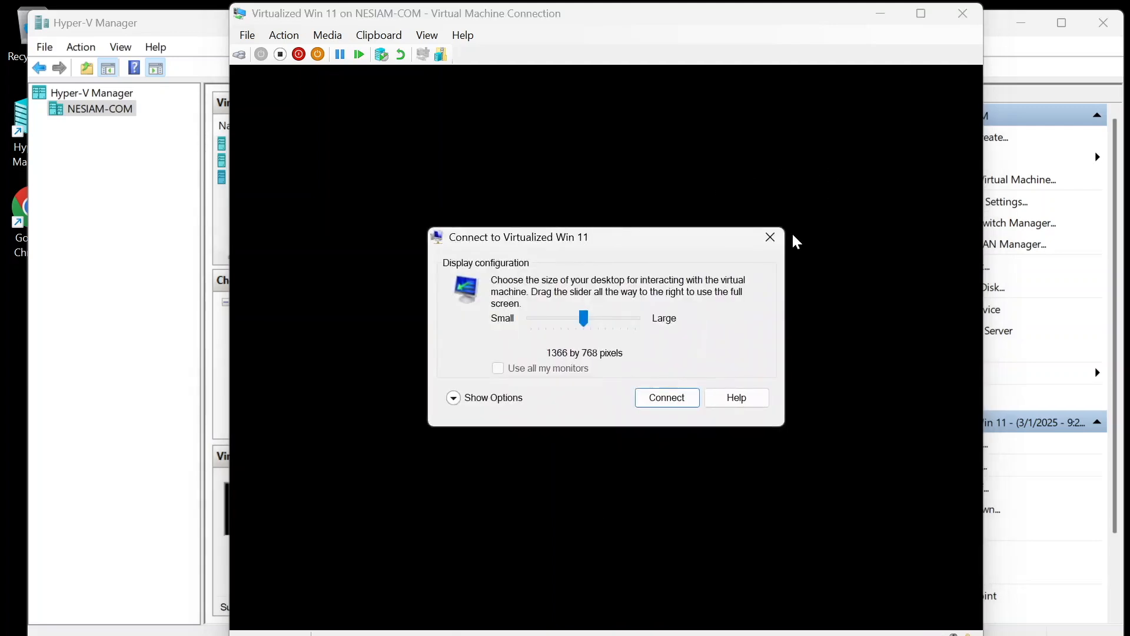
Step: Dismiss the display size prompt, opt out of cloud backup and skip the backup recommendation
{"action": "left_click", "coordinate": [771, 239]}
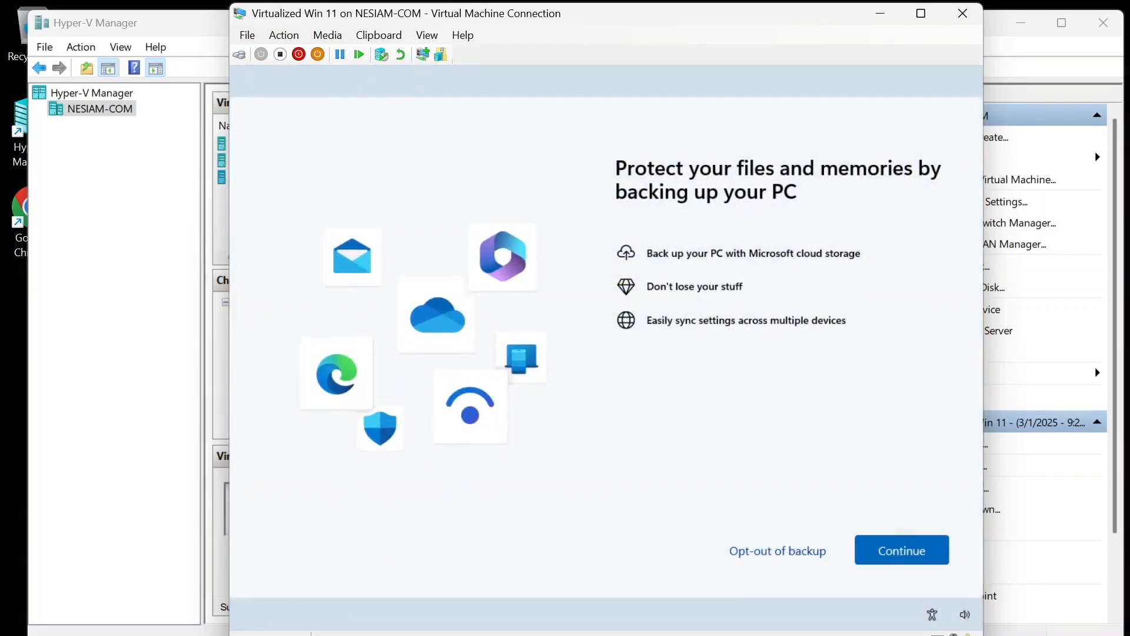
{"action": "left_click", "coordinate": [795, 558]}
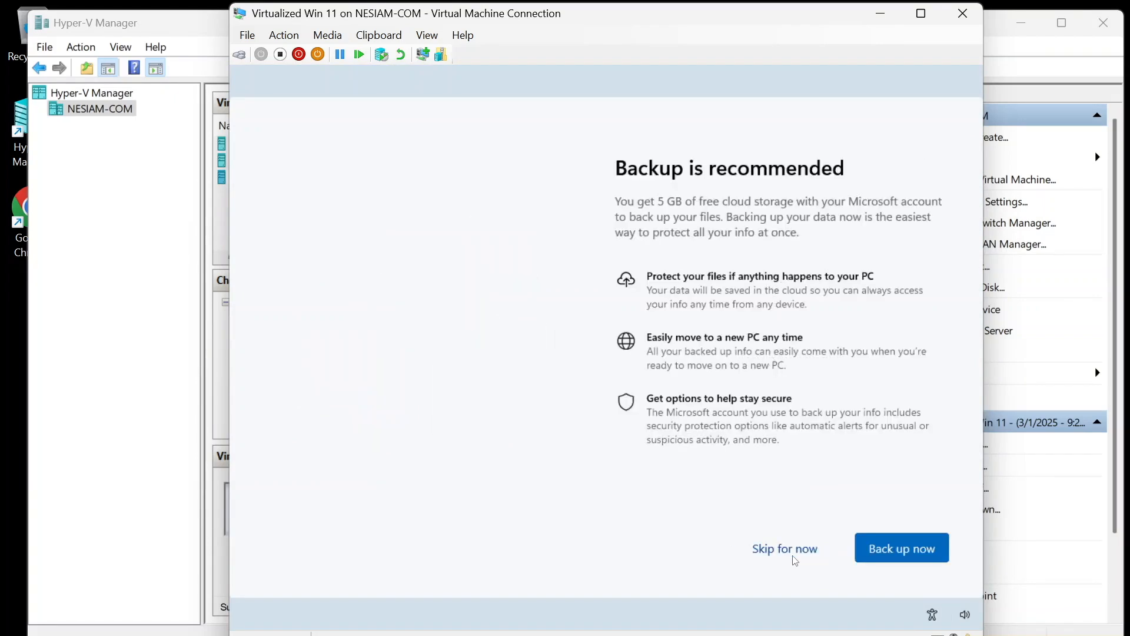
{"action": "left_click", "coordinate": [794, 557]}
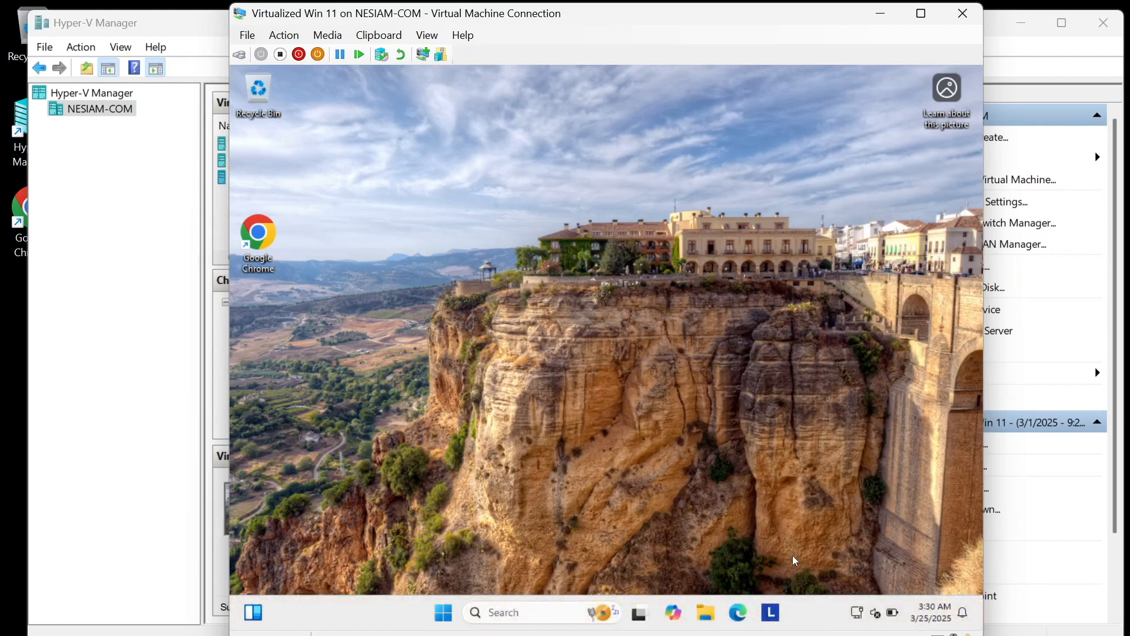
Step: Set the Ethernet connection's network profile to Private
{"action": "right_click", "coordinate": [857, 615]}
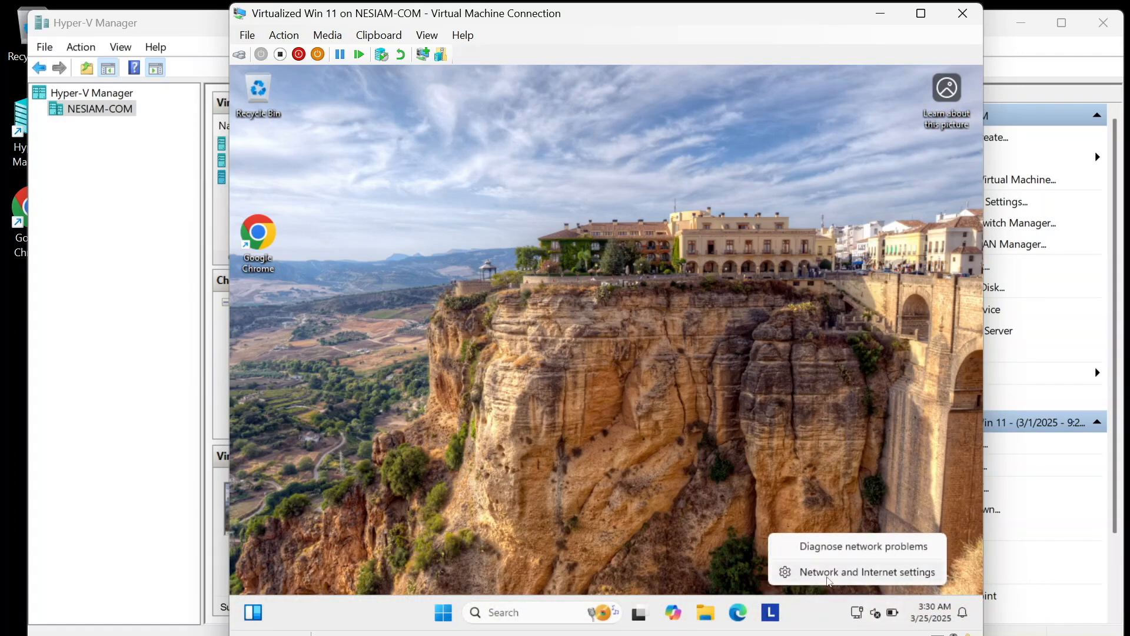
{"action": "left_click", "coordinate": [828, 580]}
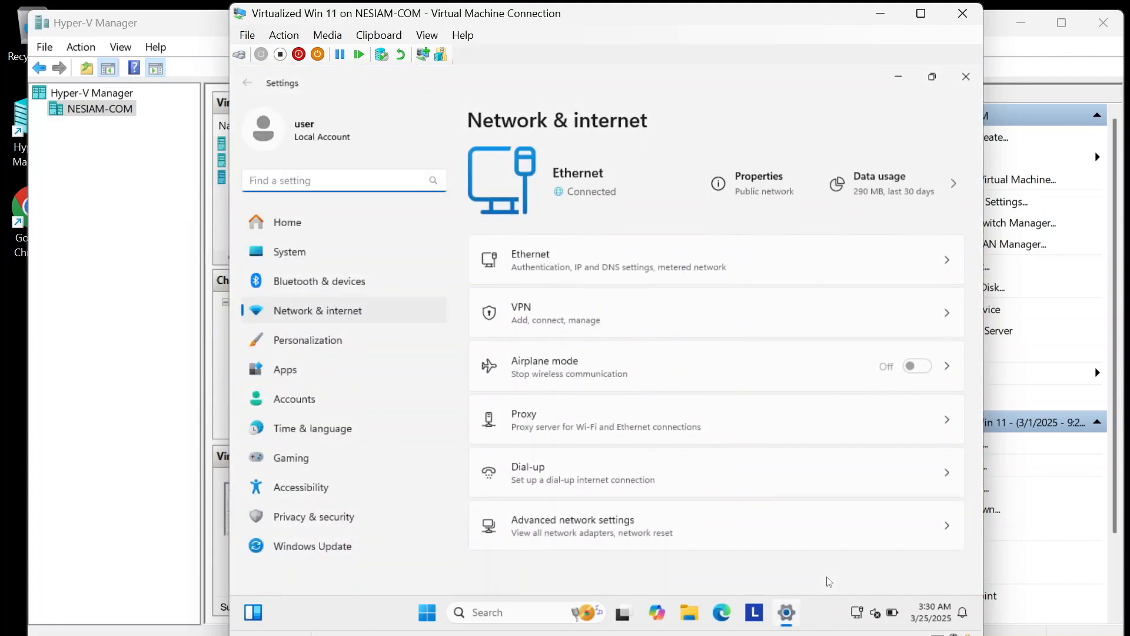
{"action": "left_click", "coordinate": [760, 183]}
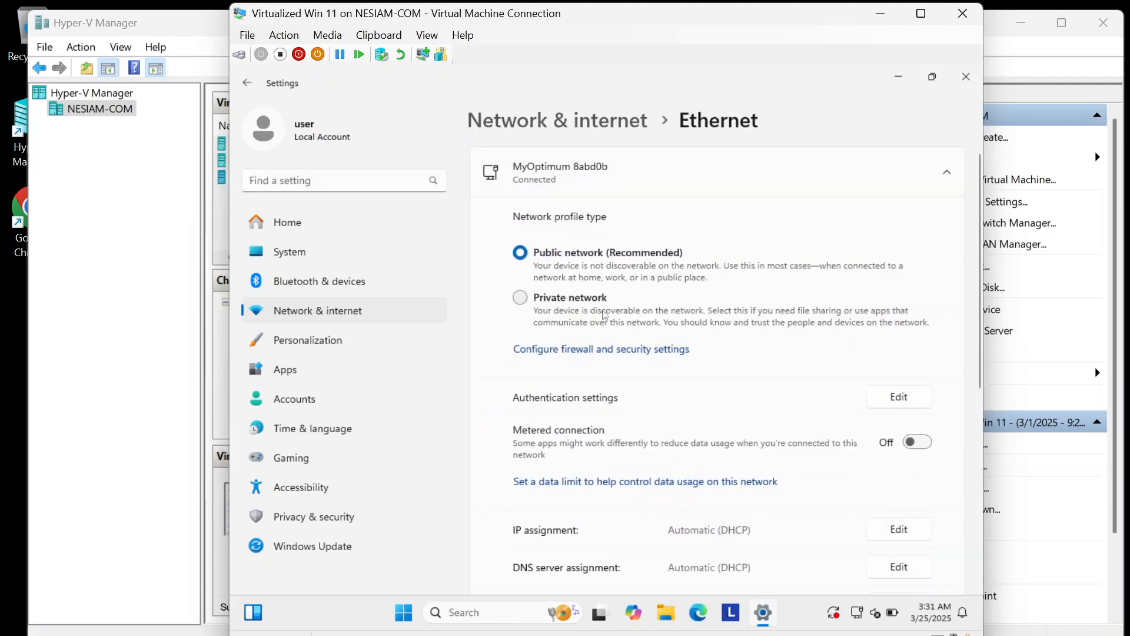
{"action": "left_click", "coordinate": [595, 305]}
Step: Set DNS to Manual with IPv4 preferred server 192.168.1.199 and save
{"action": "left_click", "coordinate": [896, 567]}
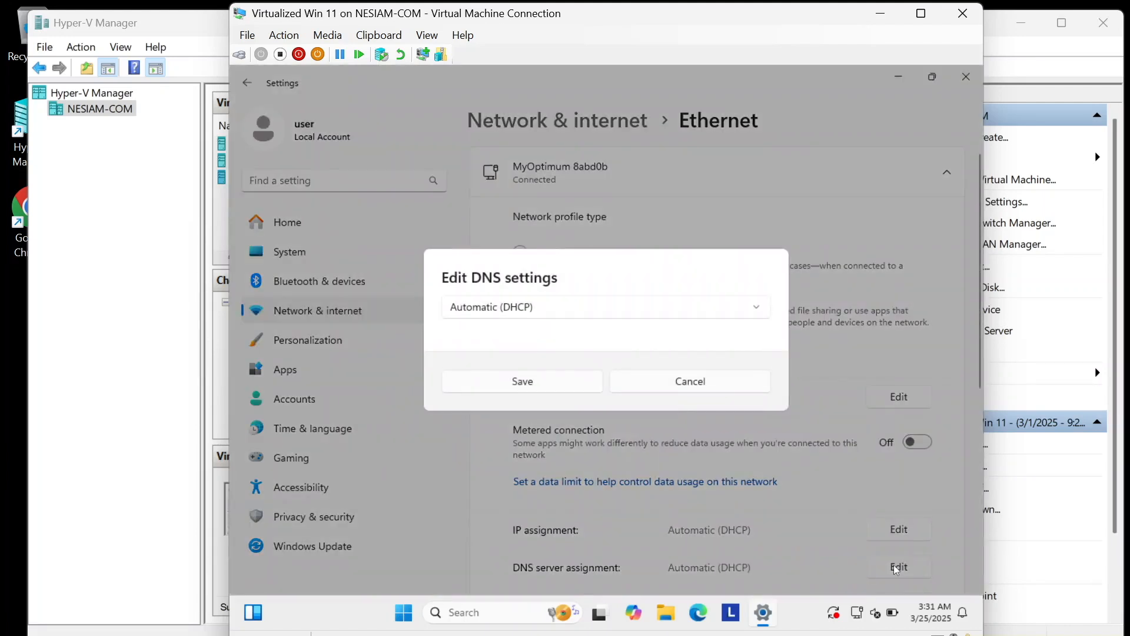
{"action": "left_click", "coordinate": [691, 318]}
{"action": "left_click", "coordinate": [564, 339]}
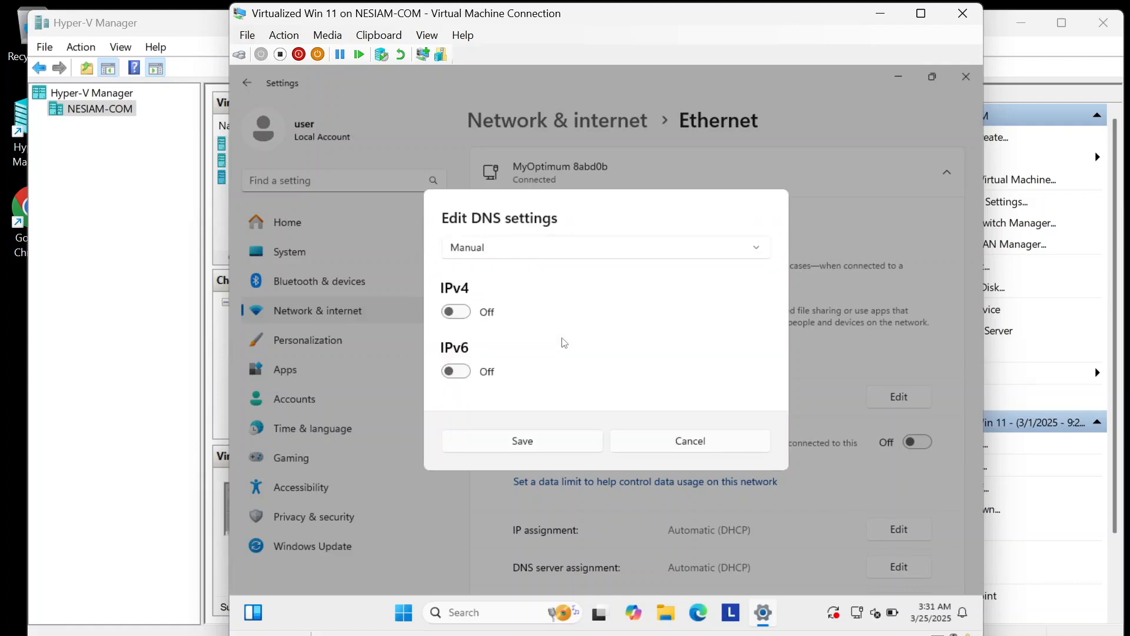
{"action": "left_click", "coordinate": [456, 312]}
{"action": "left_click", "coordinate": [488, 251]}
{"action": "type", "text": "192"}
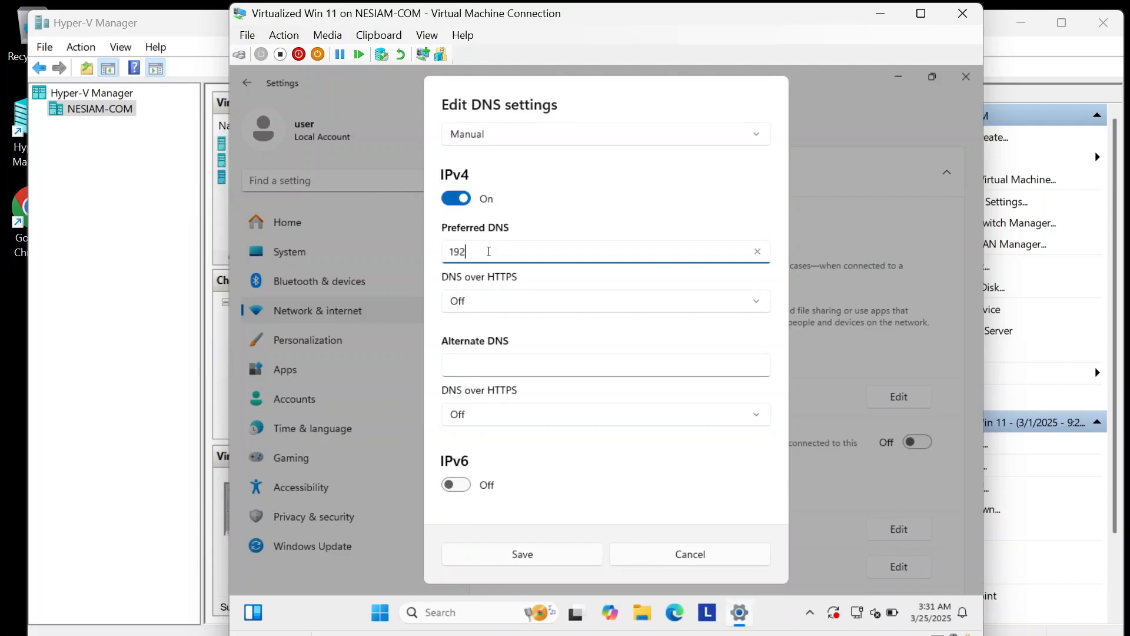
{"action": "type", "text": ".168.1.199"}
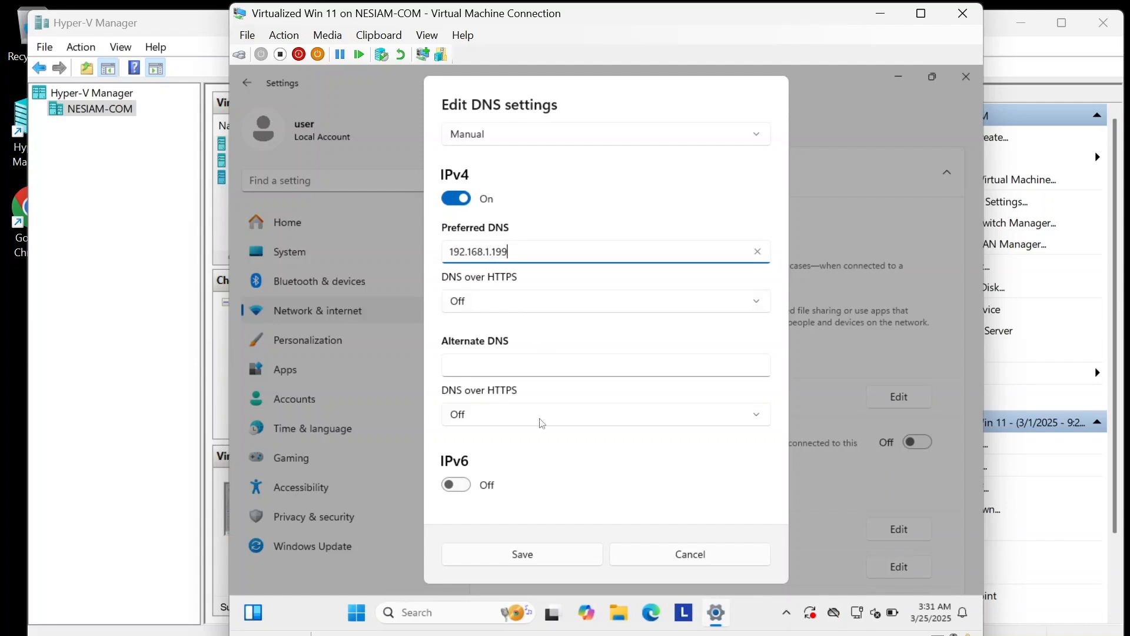
{"action": "left_click", "coordinate": [559, 556]}
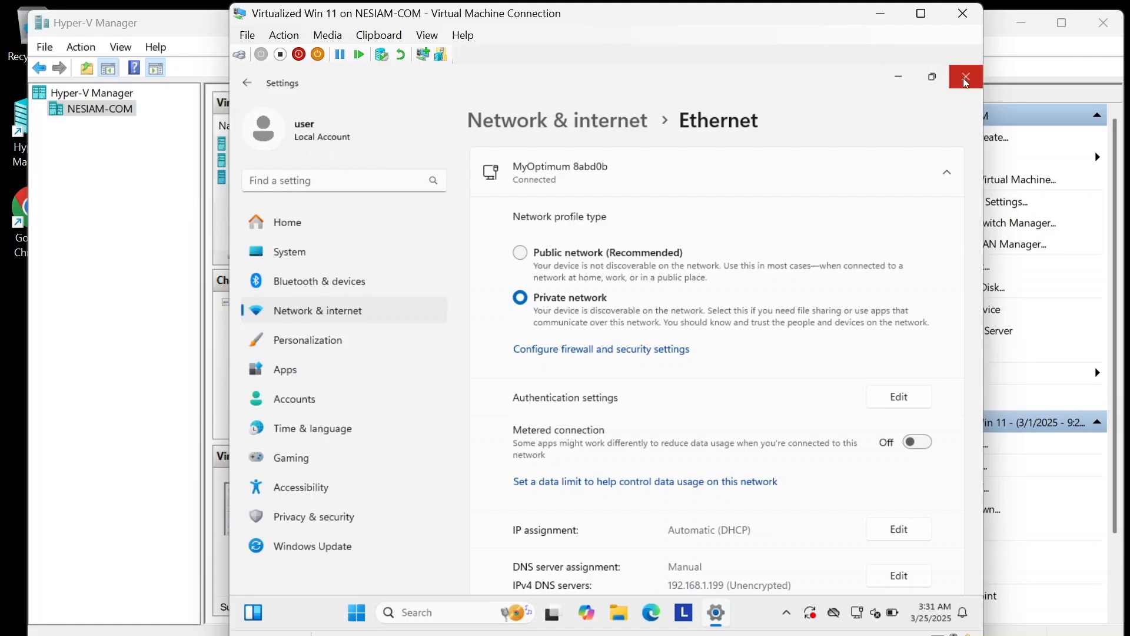
Step: Close Settings and bring up the Start button's quick administrative menu
{"action": "left_click", "coordinate": [250, 84]}
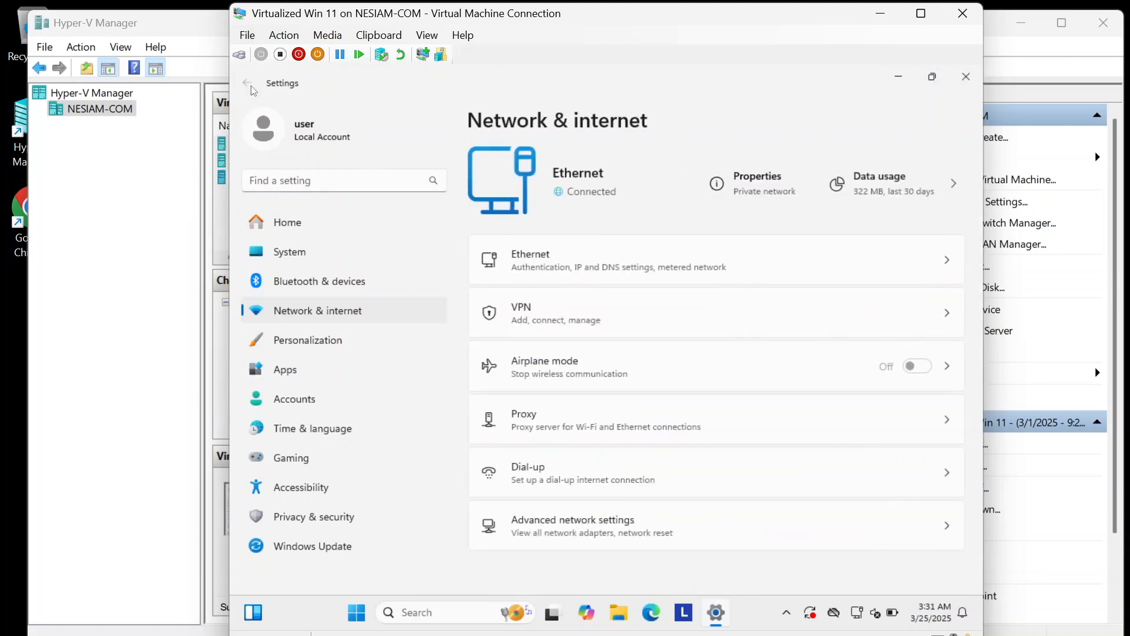
{"action": "left_click", "coordinate": [964, 71]}
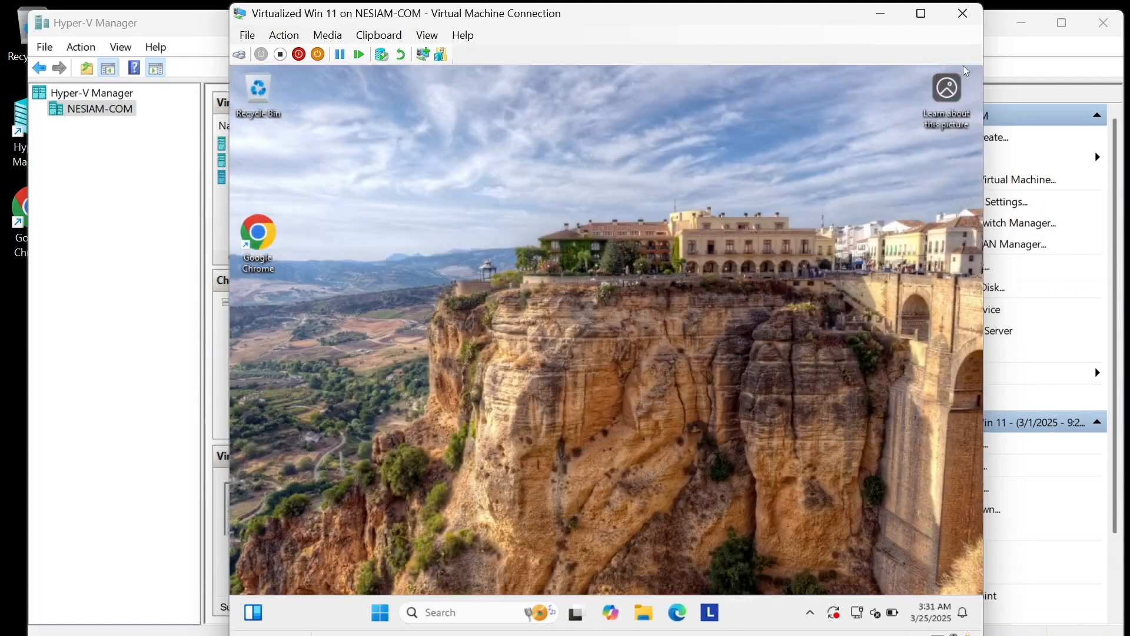
{"action": "right_click", "coordinate": [383, 617]}
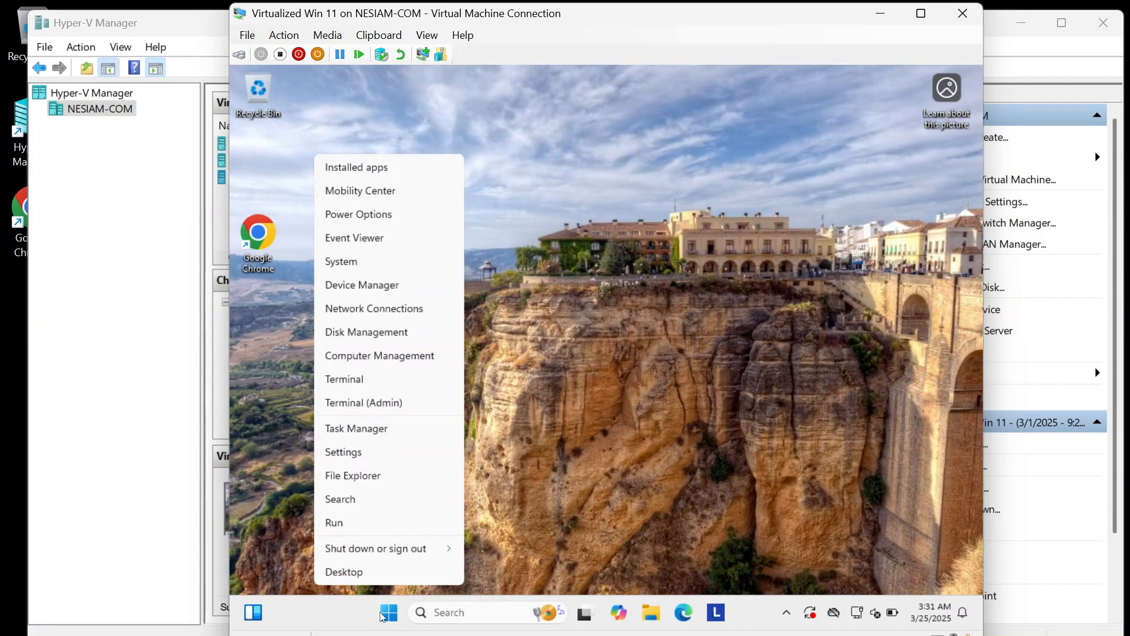
Step: Open System > About and select the device name LAPTOP-T7FS6UB5
{"action": "left_click", "coordinate": [356, 264]}
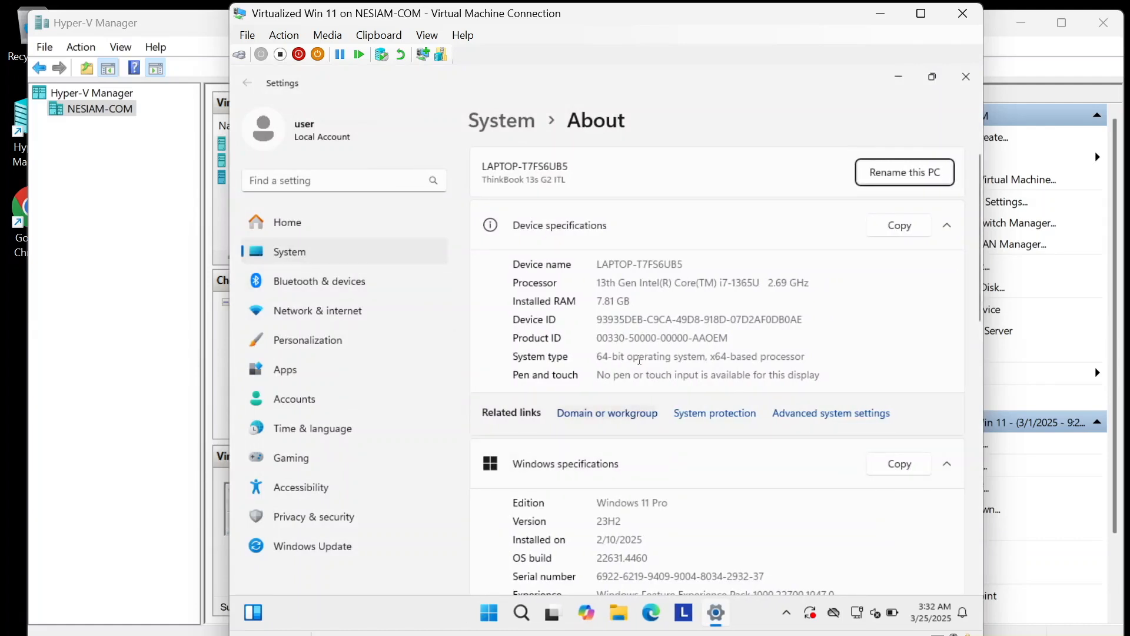
{"action": "left_click_drag", "start_coordinate": [685, 264], "coordinate": [591, 274]}
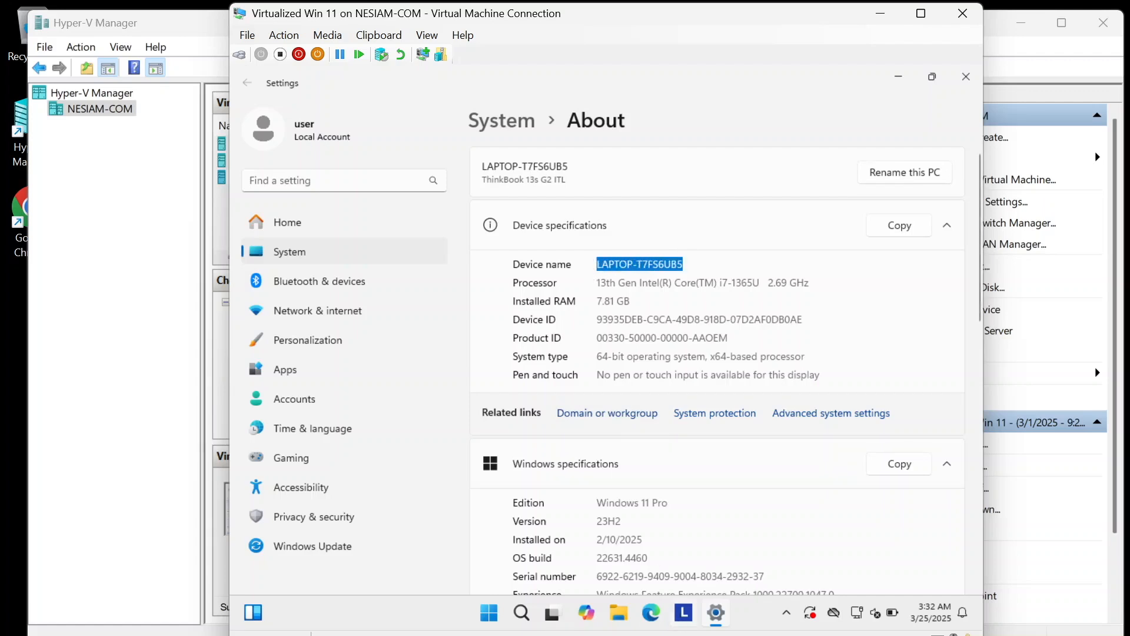
{"action": "mouse_move", "coordinate": [761, 635]}
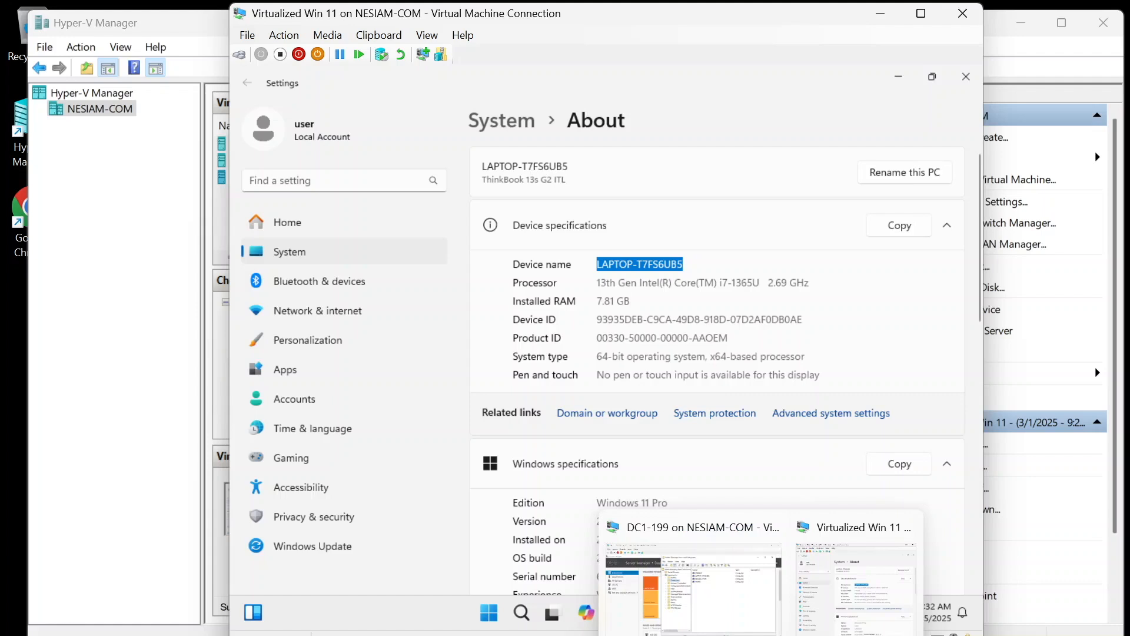
{"action": "left_click", "coordinate": [681, 615]}
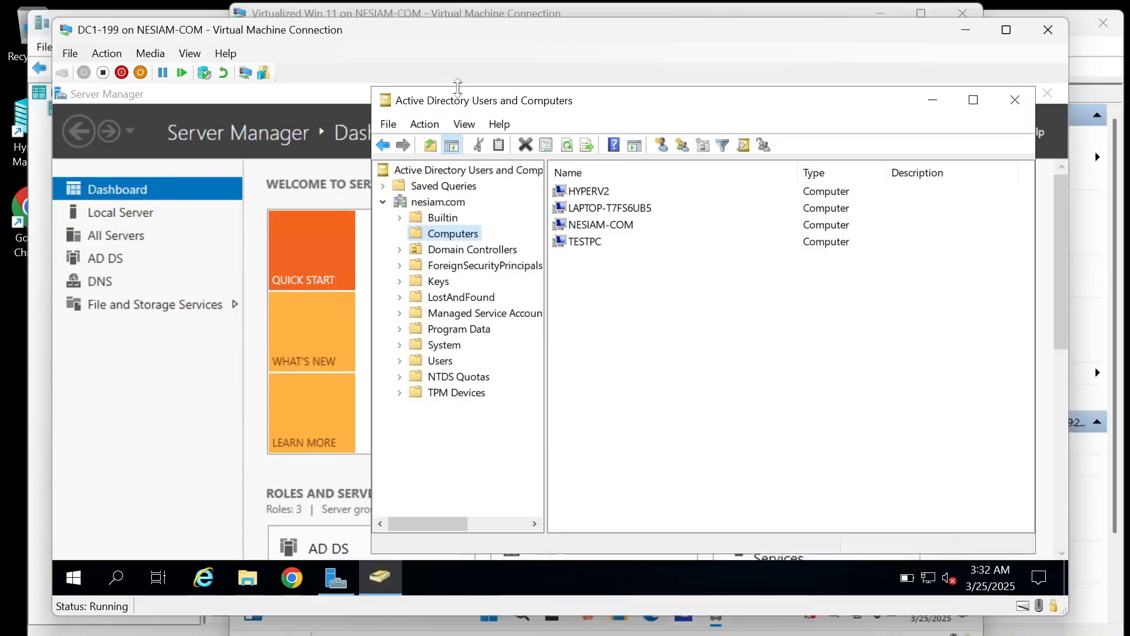
{"action": "left_click_drag", "start_coordinate": [445, 35], "coordinate": [463, 321]}
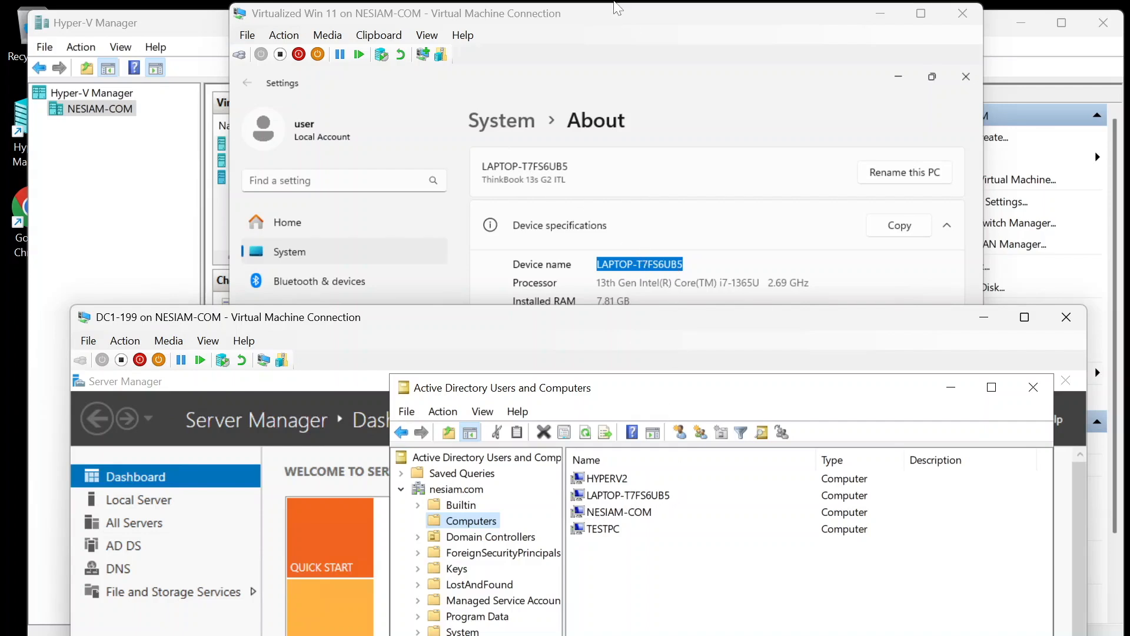
{"action": "left_click", "coordinate": [604, 17]}
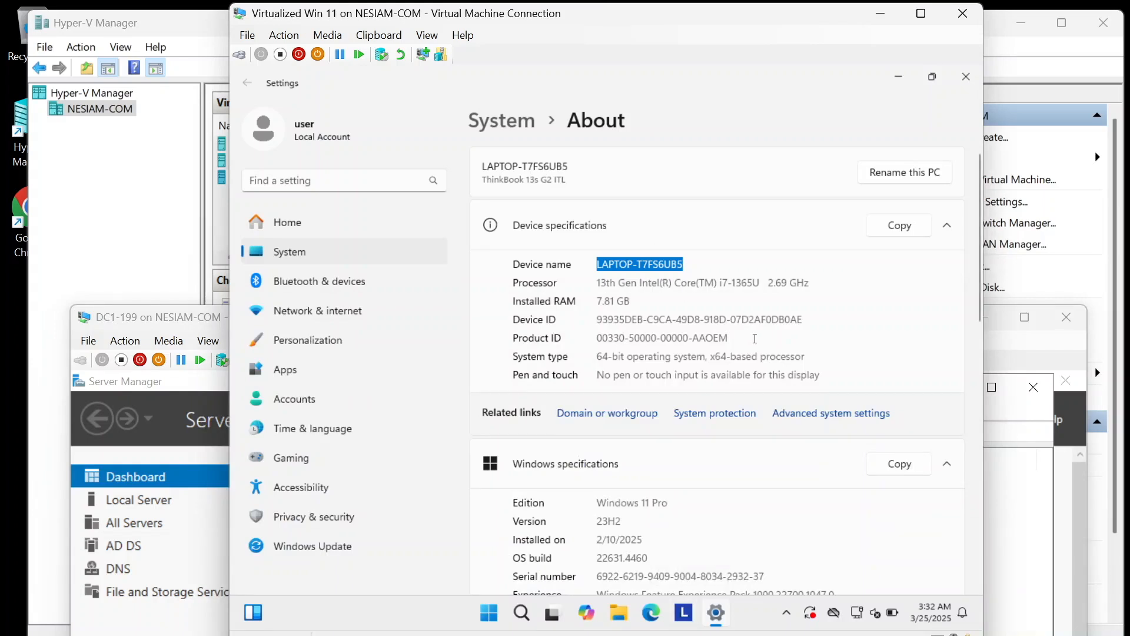
Step: Change the PC's membership from workgroup to the nesiam.com domain
{"action": "left_click", "coordinate": [625, 415]}
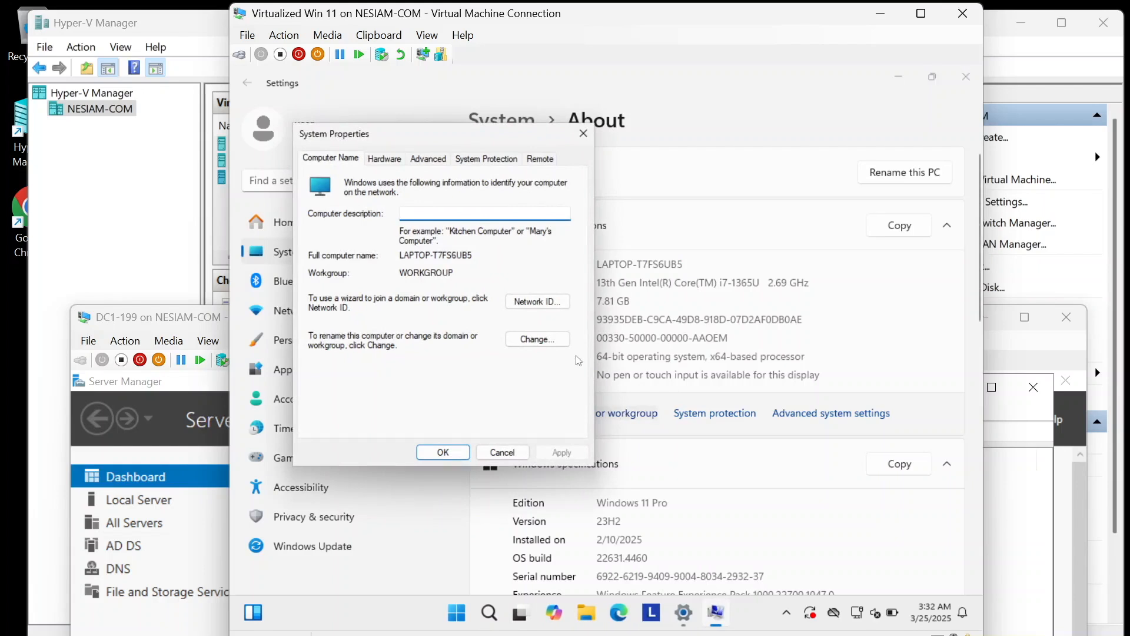
{"action": "left_click", "coordinate": [551, 344]}
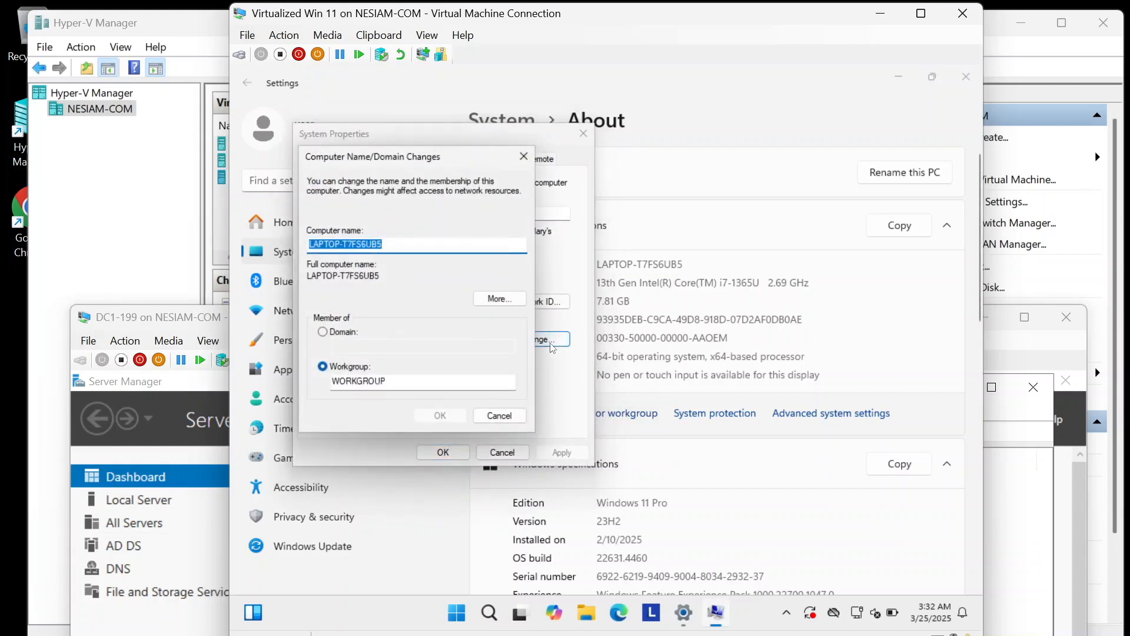
{"action": "left_click", "coordinate": [346, 335]}
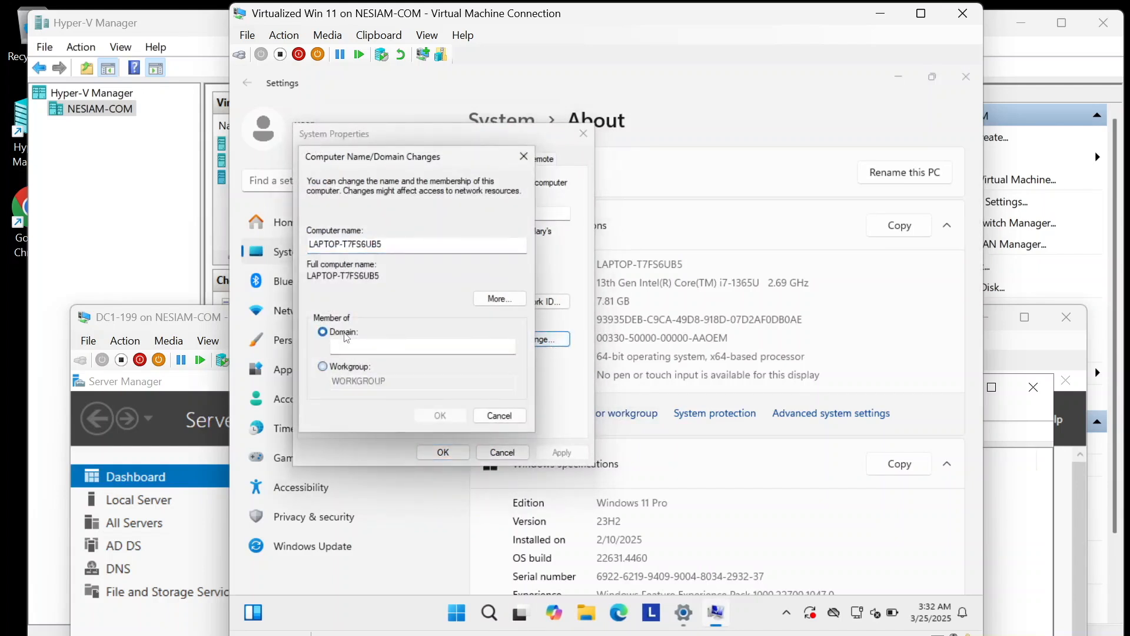
{"action": "left_click", "coordinate": [368, 352]}
{"action": "type", "text": "user-regular"}
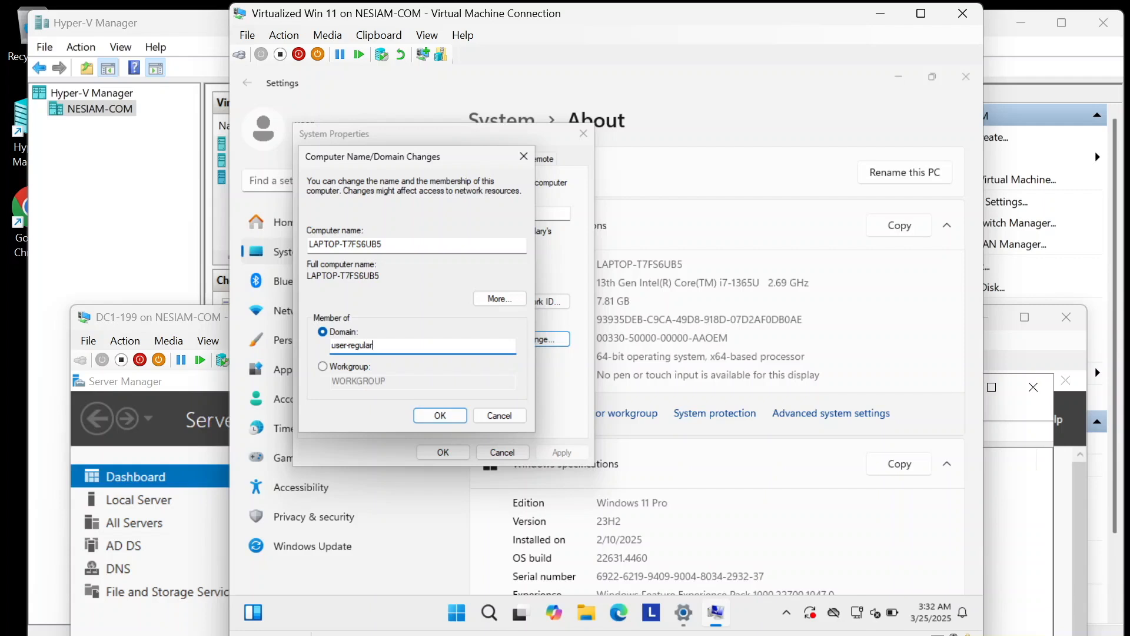
{"action": "left_click_drag", "start_coordinate": [374, 346], "coordinate": [292, 352]}
{"action": "type", "text": "nesiam.com"}
{"action": "left_click", "coordinate": [452, 420]}
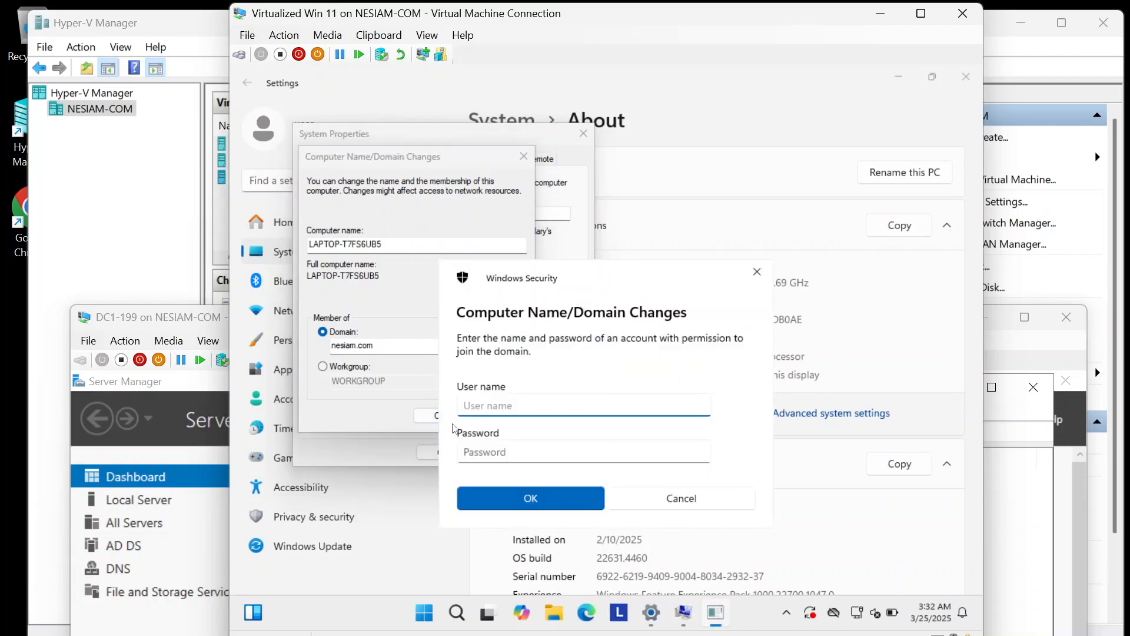
Step: Submit the regular user's domain credentials; the join fails on an existing account
{"action": "type", "text": "user-regular"}
{"action": "key", "text": "Tab"}
{"action": "type", "text": "P•••••••••••"}
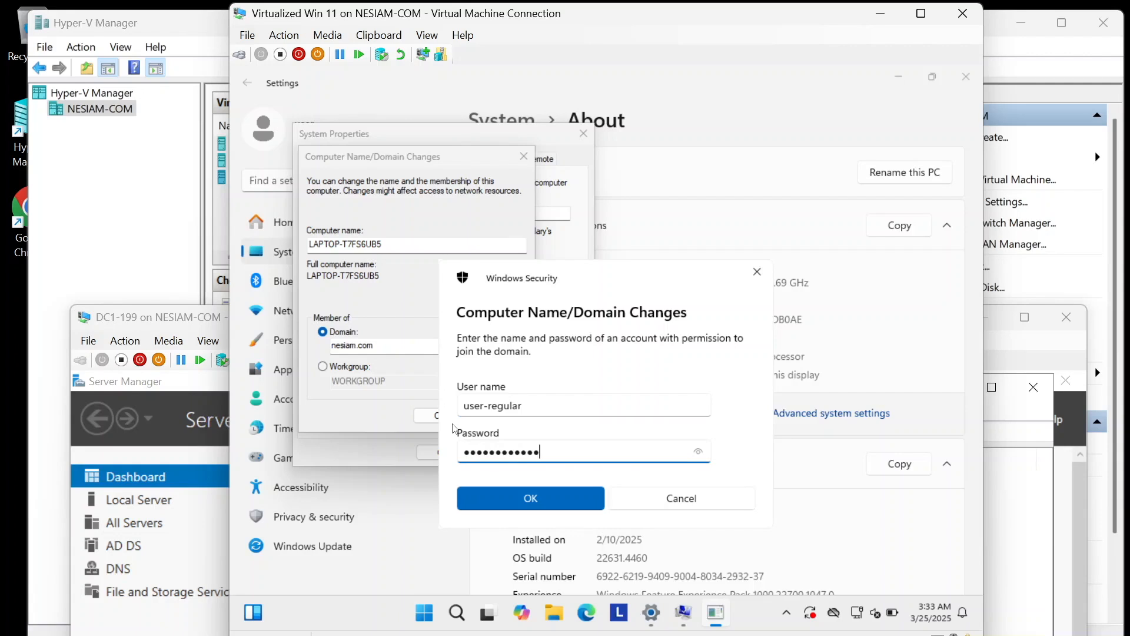
{"action": "type", "text": "••"}
{"action": "key", "text": "Return"}
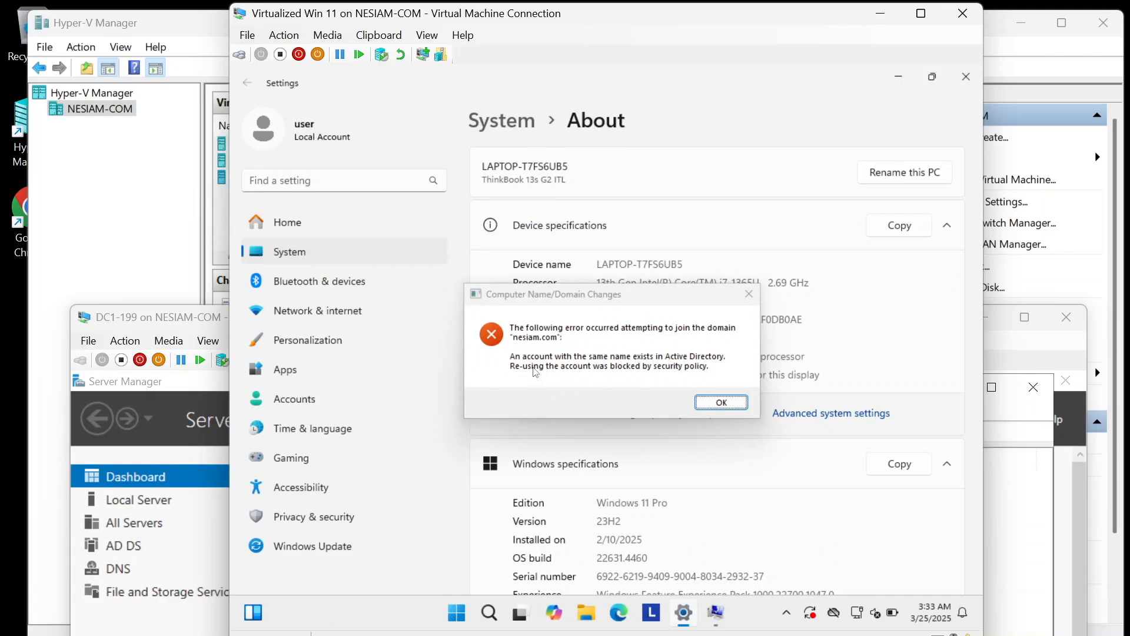
Step: Dismiss the error and change the computer name's trailing 5 to 4, retrying the join
{"action": "left_click", "coordinate": [714, 405]}
{"action": "left_click", "coordinate": [388, 246]}
{"action": "key", "text": "BackSpace"}
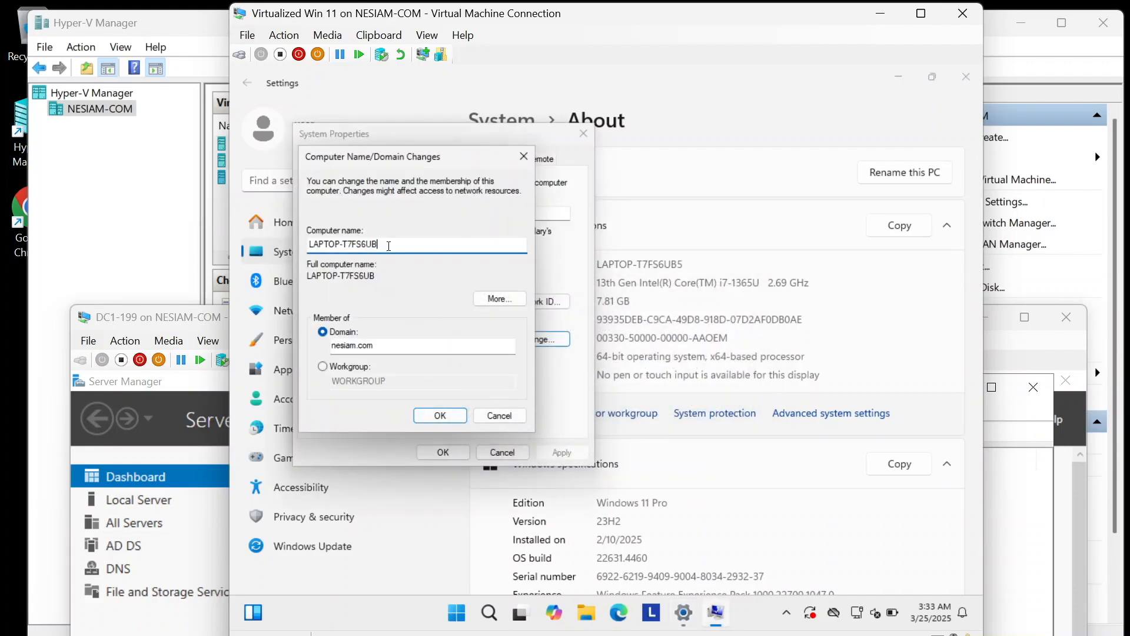
{"action": "type", "text": "4"}
{"action": "left_click", "coordinate": [451, 416]}
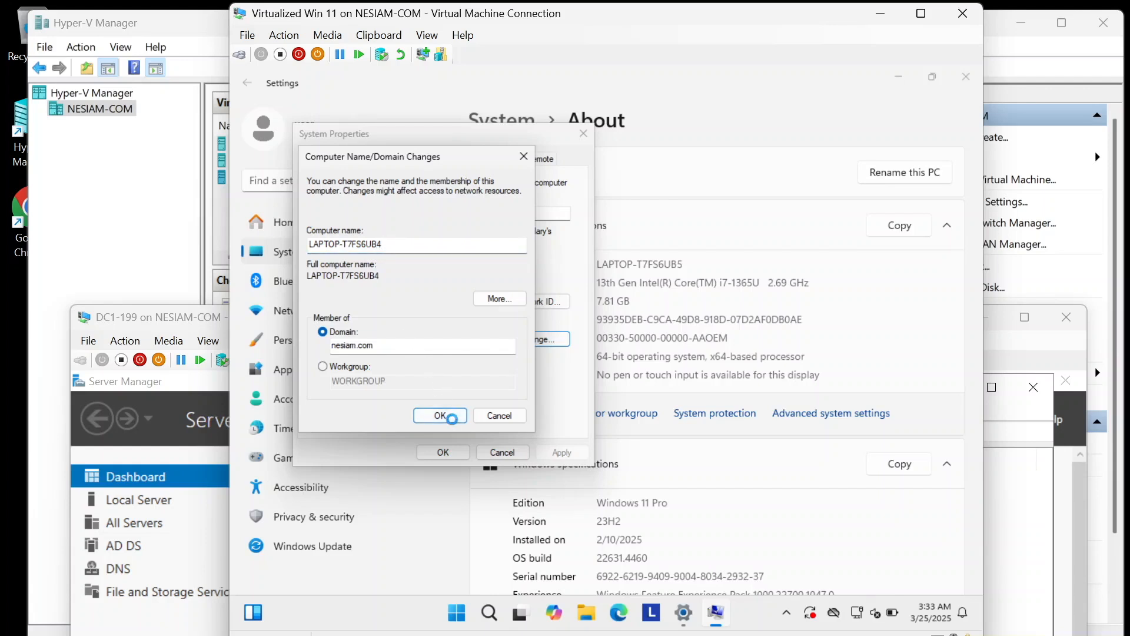
Step: Enter the regular user's credentials for the nesiam.com join, then bring DC1-199 into view
{"action": "left_click", "coordinate": [208, 324]}
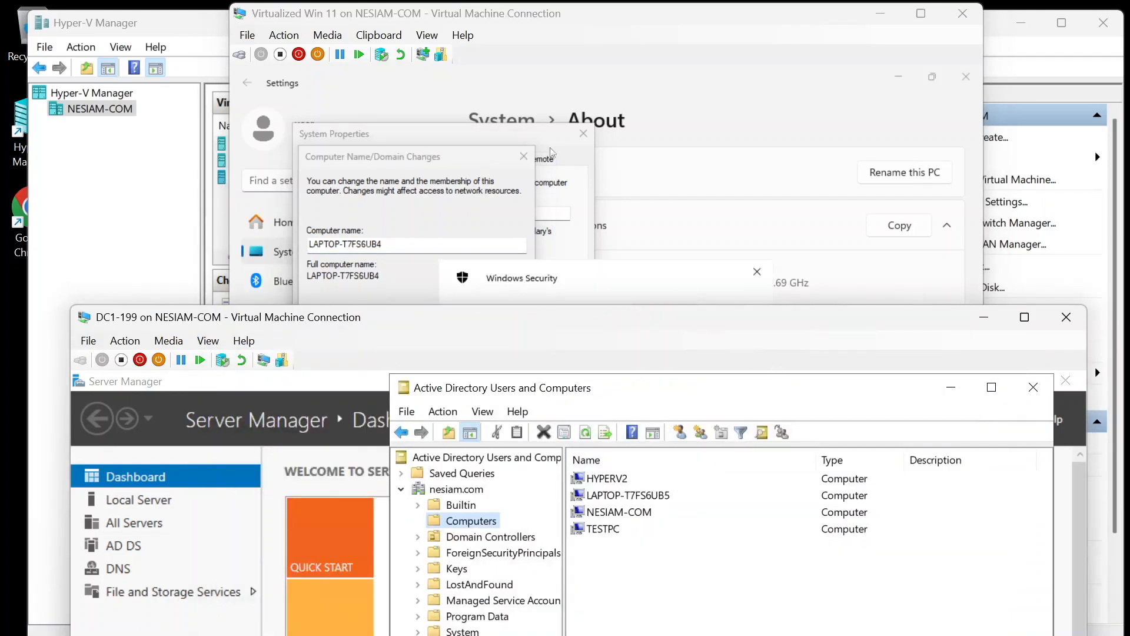
{"action": "left_click", "coordinate": [399, 10]}
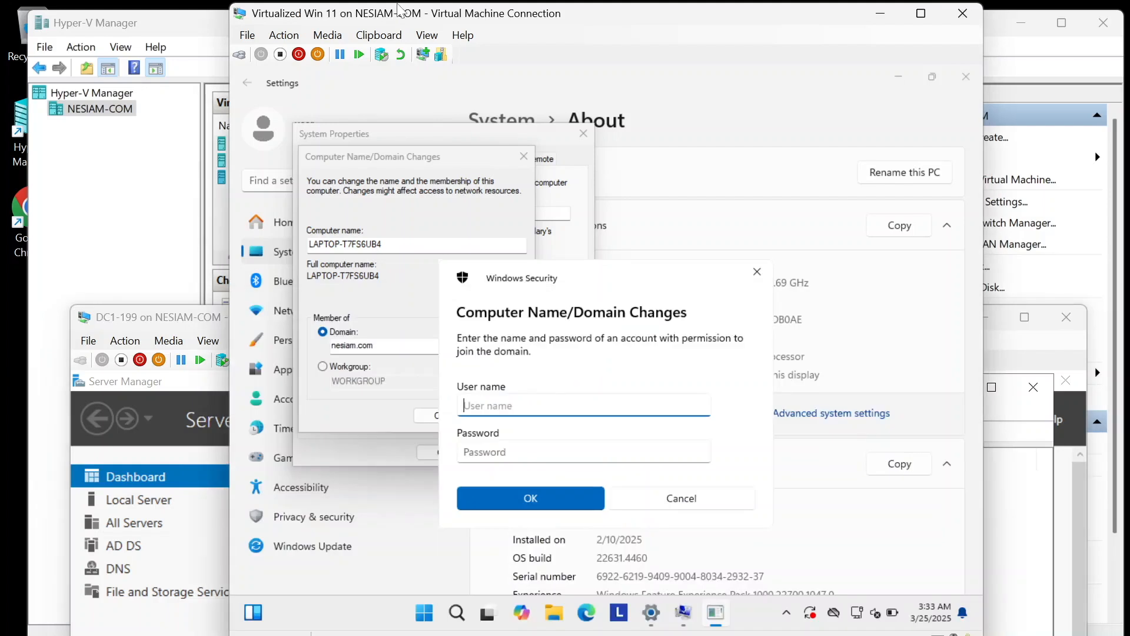
{"action": "type", "text": "user-regular"}
{"action": "key", "text": "Tab"}
{"action": "type", "text": "Password123456"}
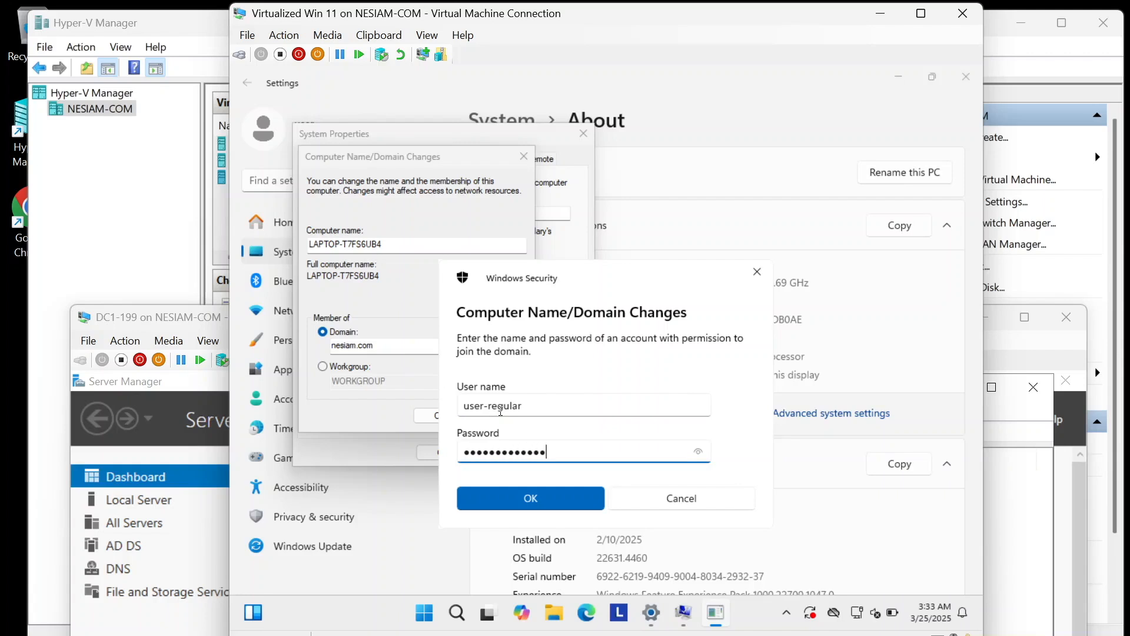
{"action": "left_click", "coordinate": [530, 500]}
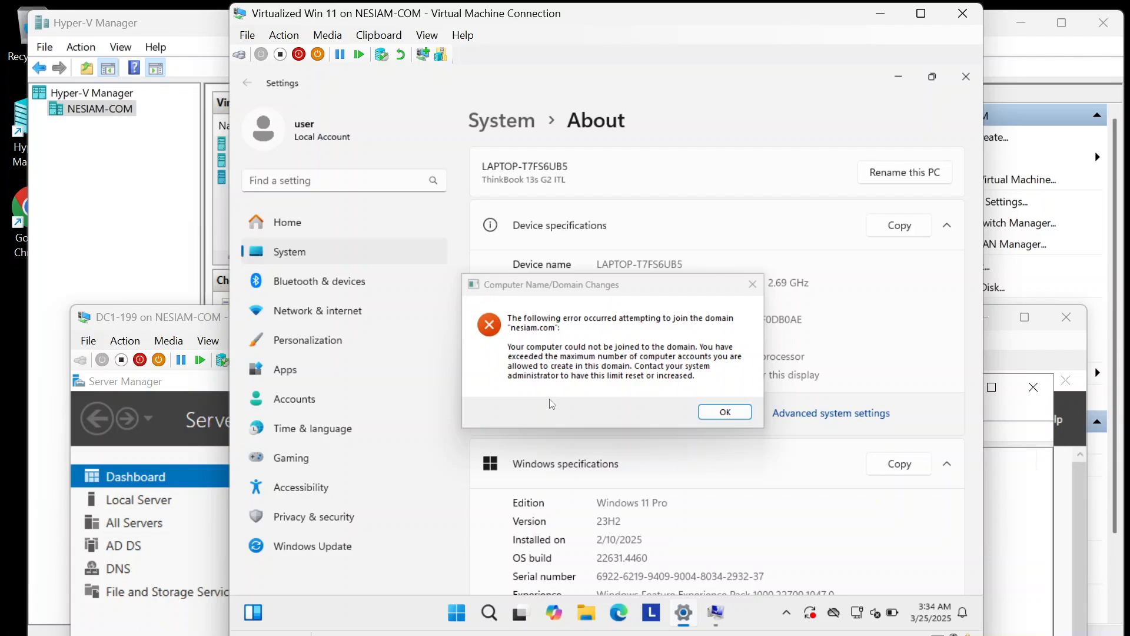
{"action": "left_click", "coordinate": [179, 321]}
{"action": "left_click_drag", "start_coordinate": [180, 323], "coordinate": [160, 42]}
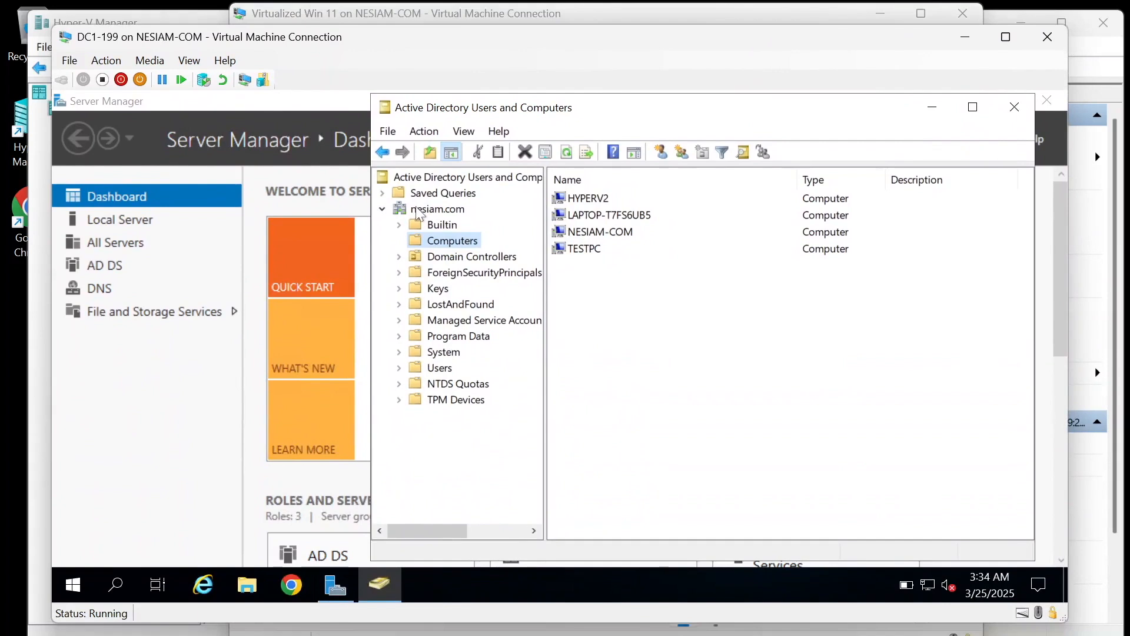
Step: Dismiss the Win 11 join error, close its VM connection, hide Hyper-V Manager, and raise DC1-199
{"action": "left_click_drag", "start_coordinate": [255, 48], "coordinate": [297, 364]}
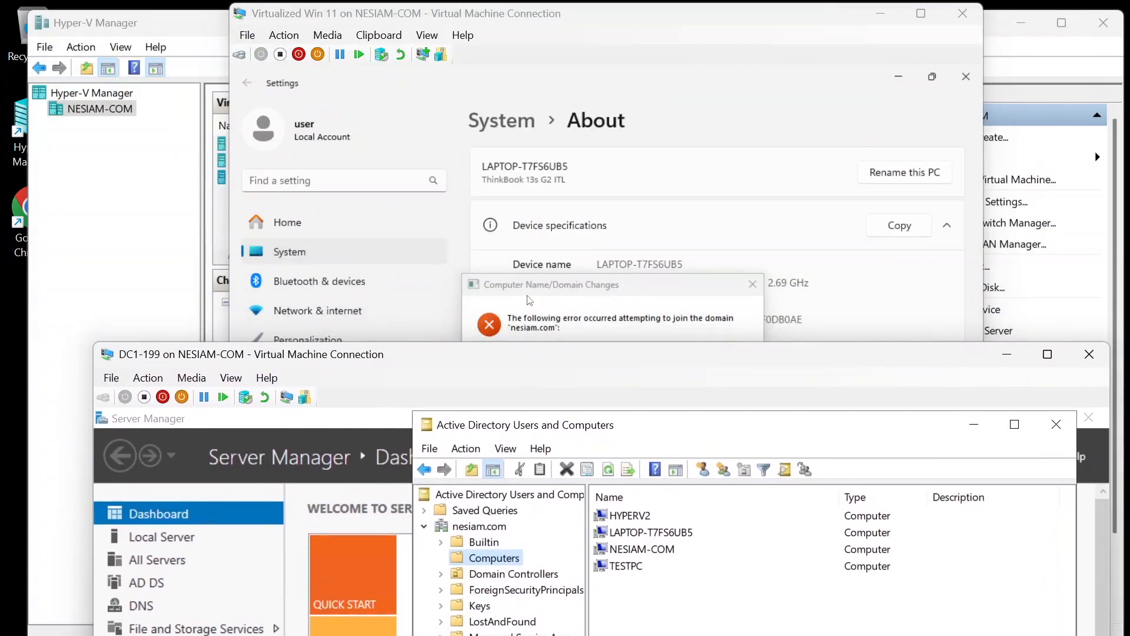
{"action": "left_click", "coordinate": [529, 301]}
{"action": "left_click", "coordinate": [719, 412]}
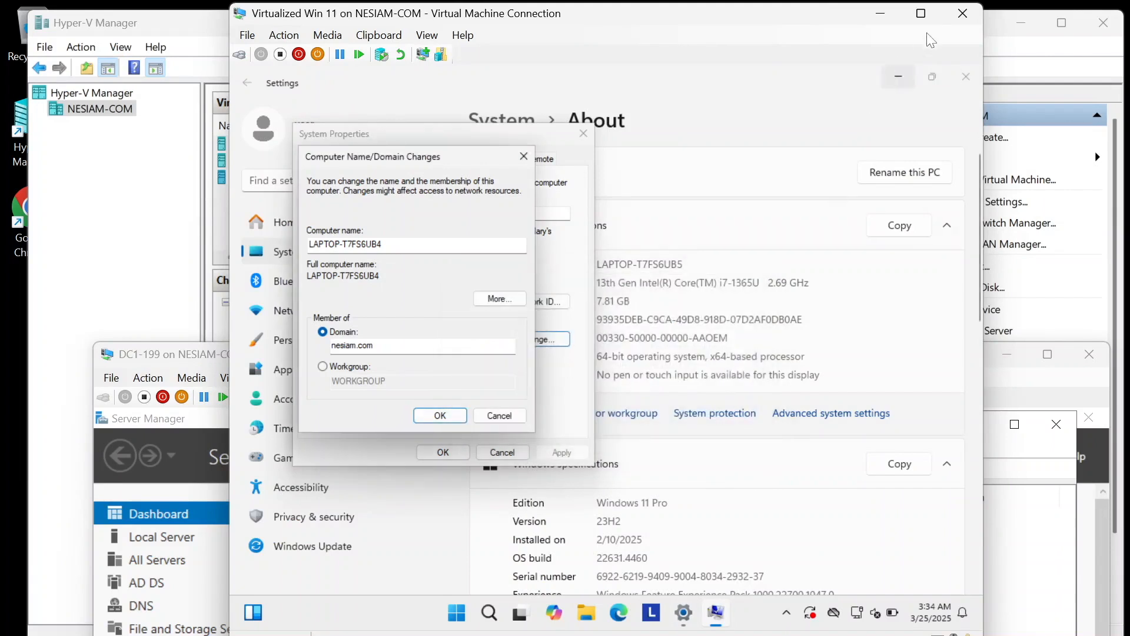
{"action": "left_click", "coordinate": [962, 14]}
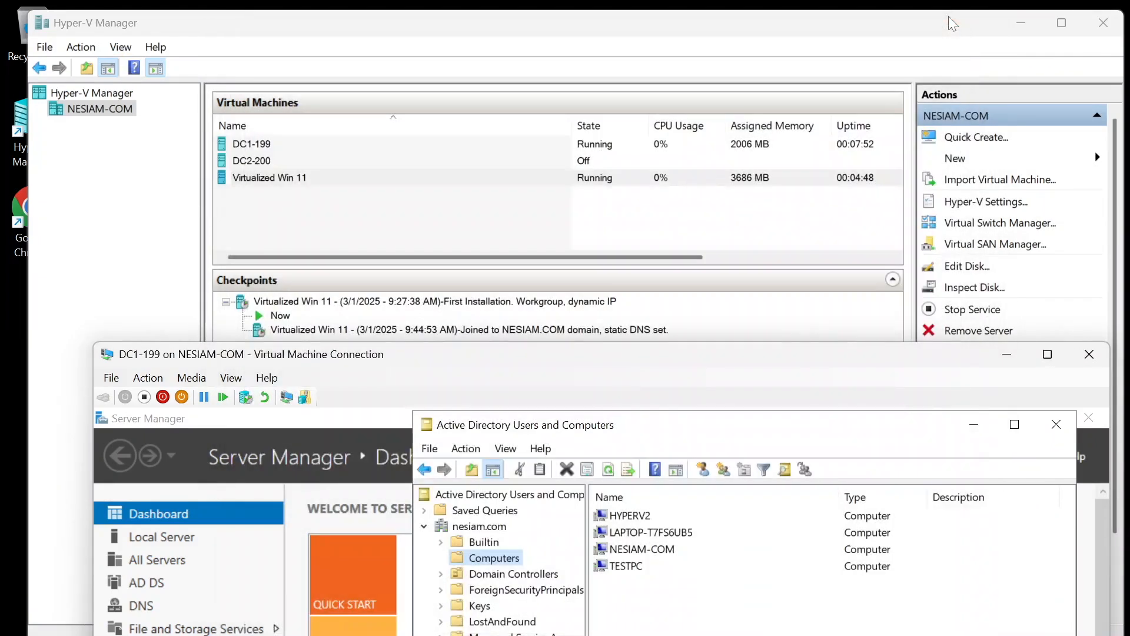
{"action": "left_click", "coordinate": [1008, 22]}
{"action": "left_click_drag", "start_coordinate": [762, 352], "coordinate": [721, 52]}
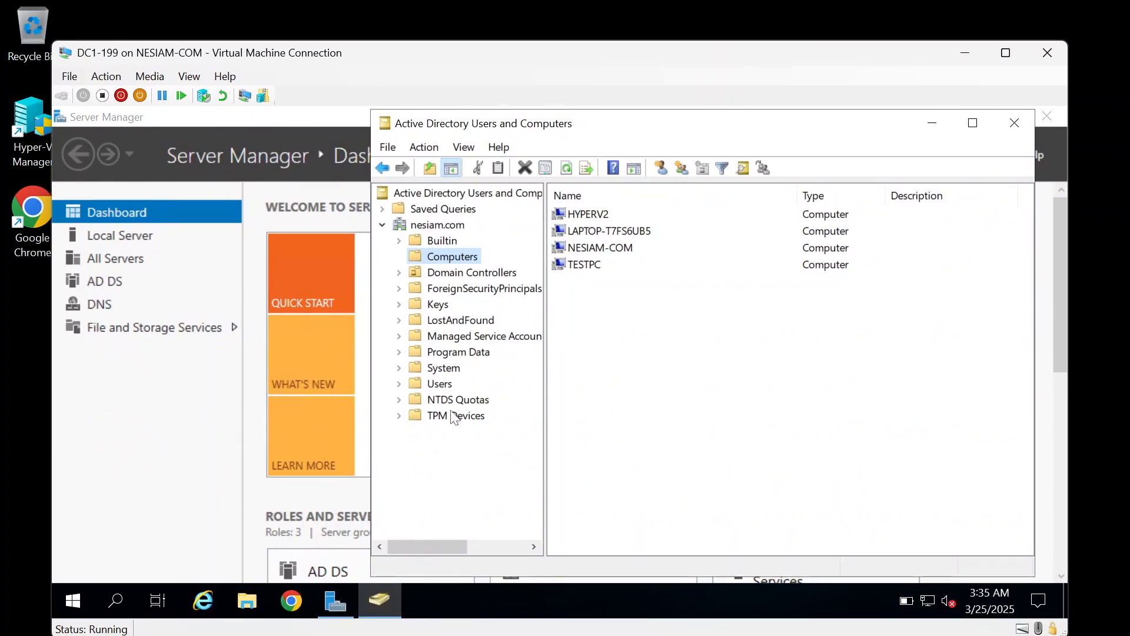
{"action": "left_click", "coordinate": [436, 226]}
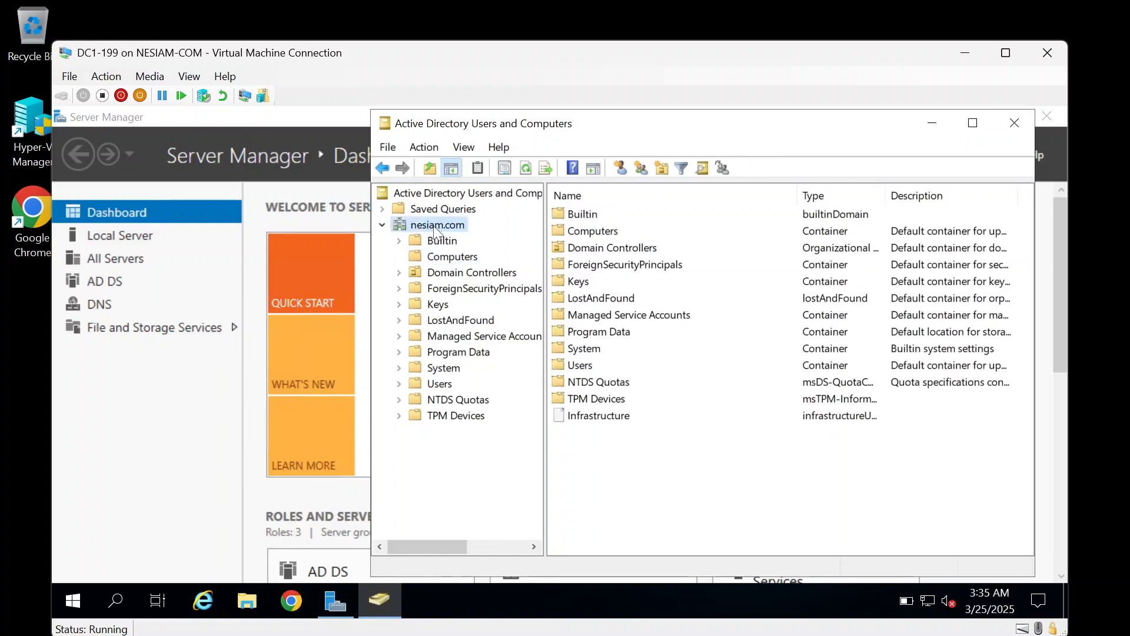
{"action": "left_click", "coordinate": [450, 258]}
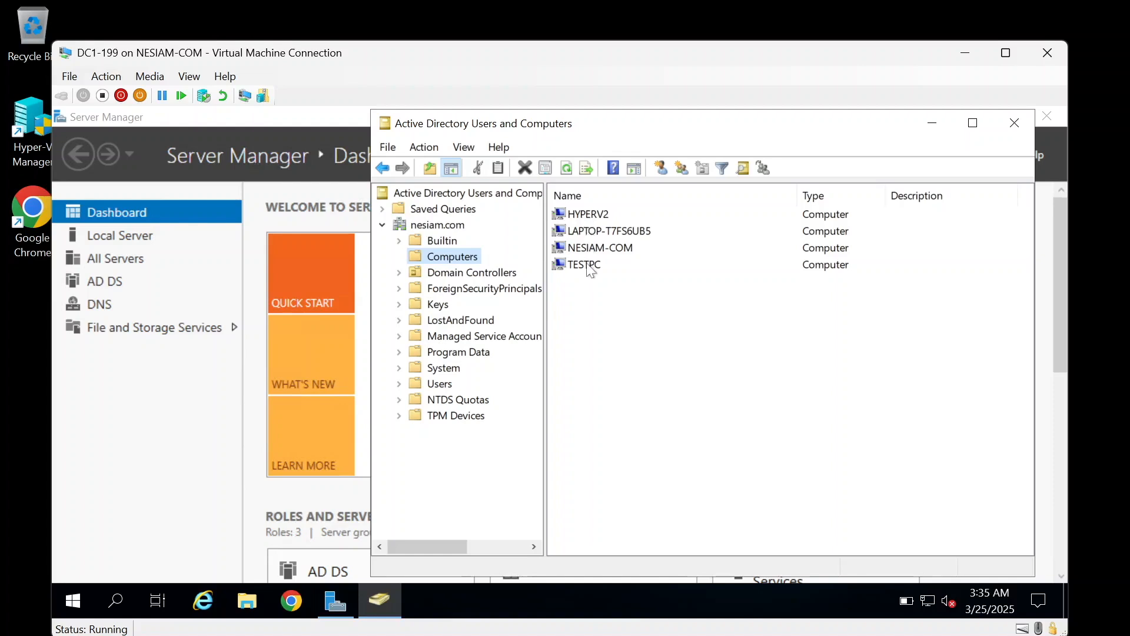
{"action": "right_click", "coordinate": [467, 259]}
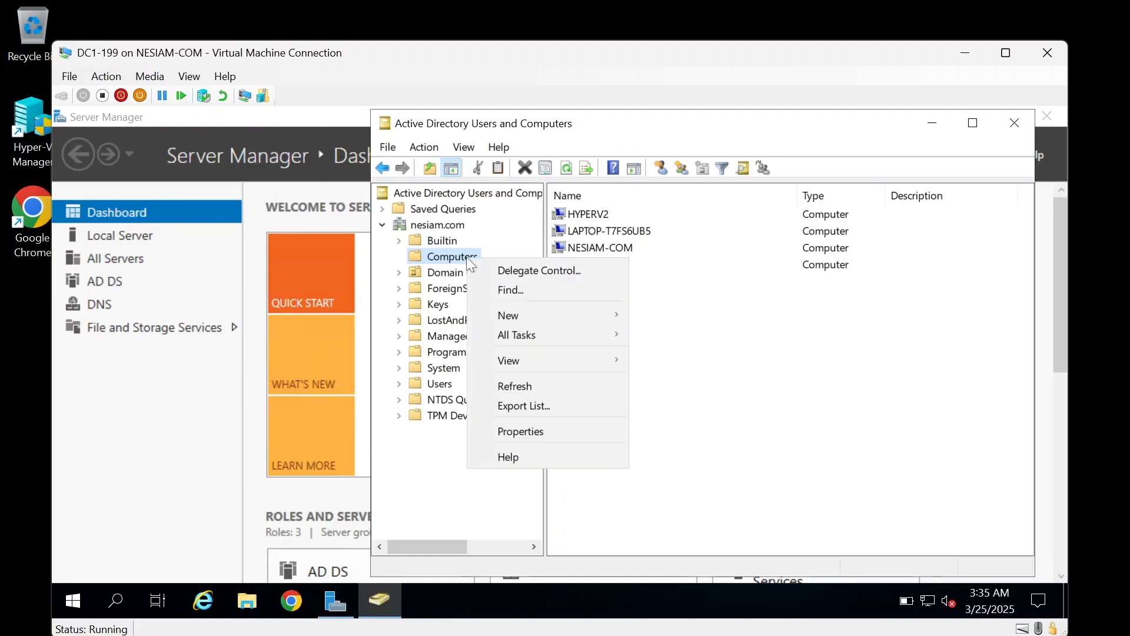
{"action": "left_click", "coordinate": [508, 431]}
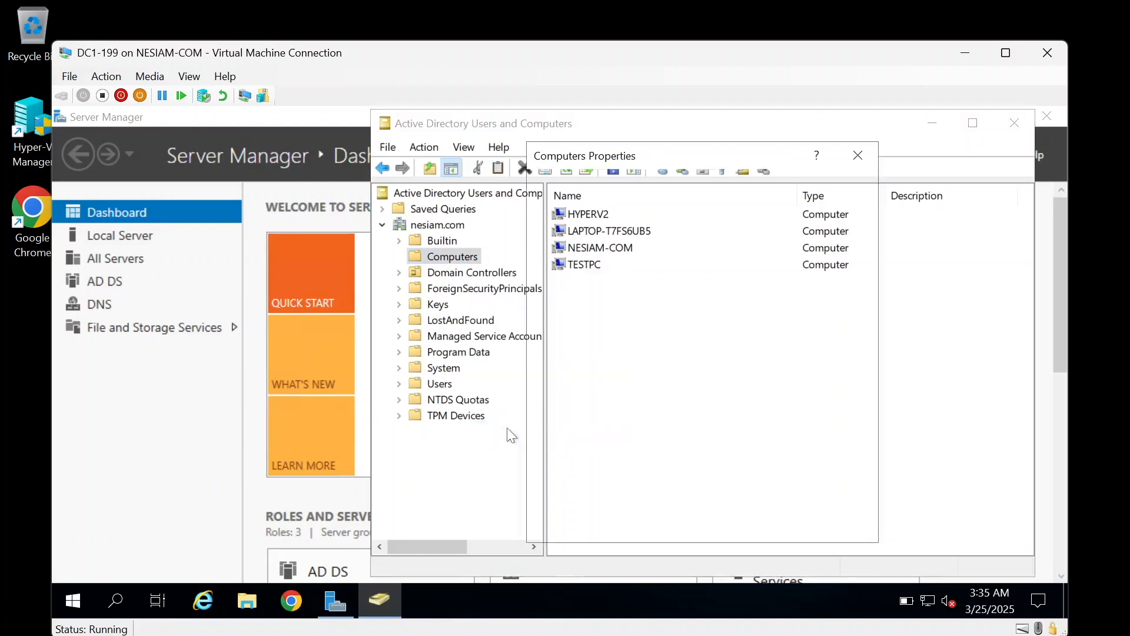
{"action": "left_click", "coordinate": [644, 188]}
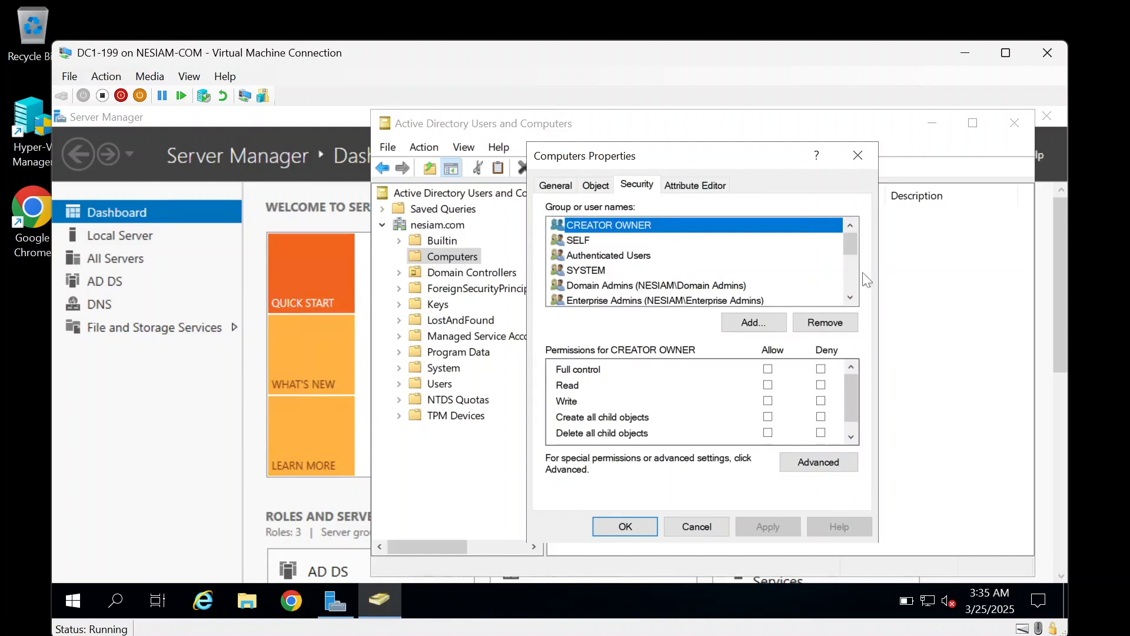
{"action": "left_click_drag", "start_coordinate": [844, 240], "coordinate": [842, 256]}
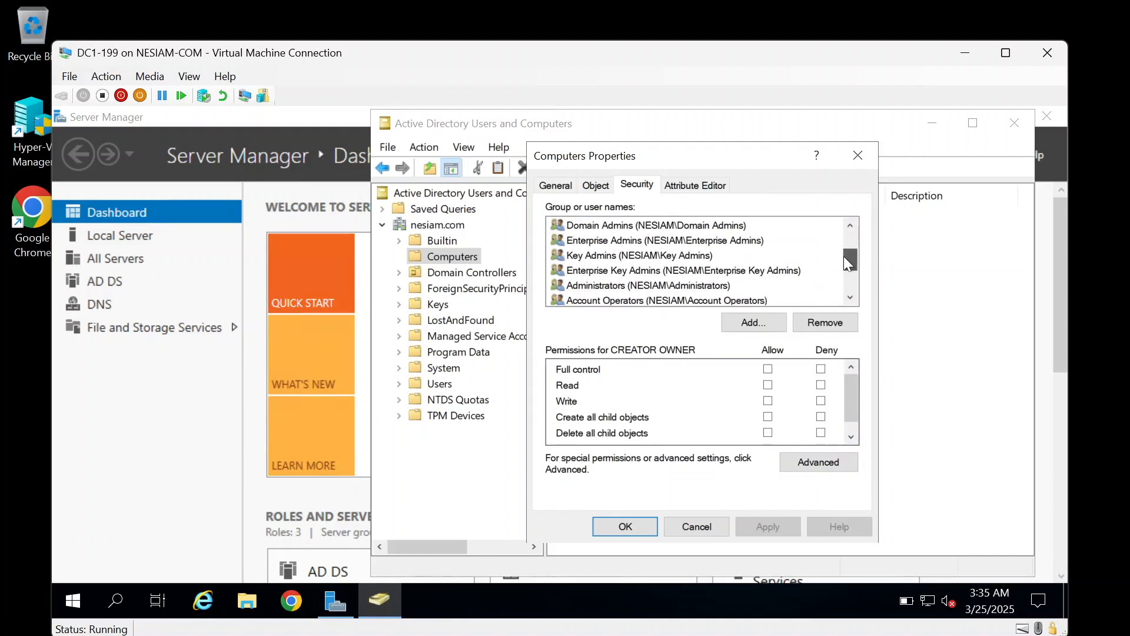
{"action": "left_click", "coordinate": [715, 226]}
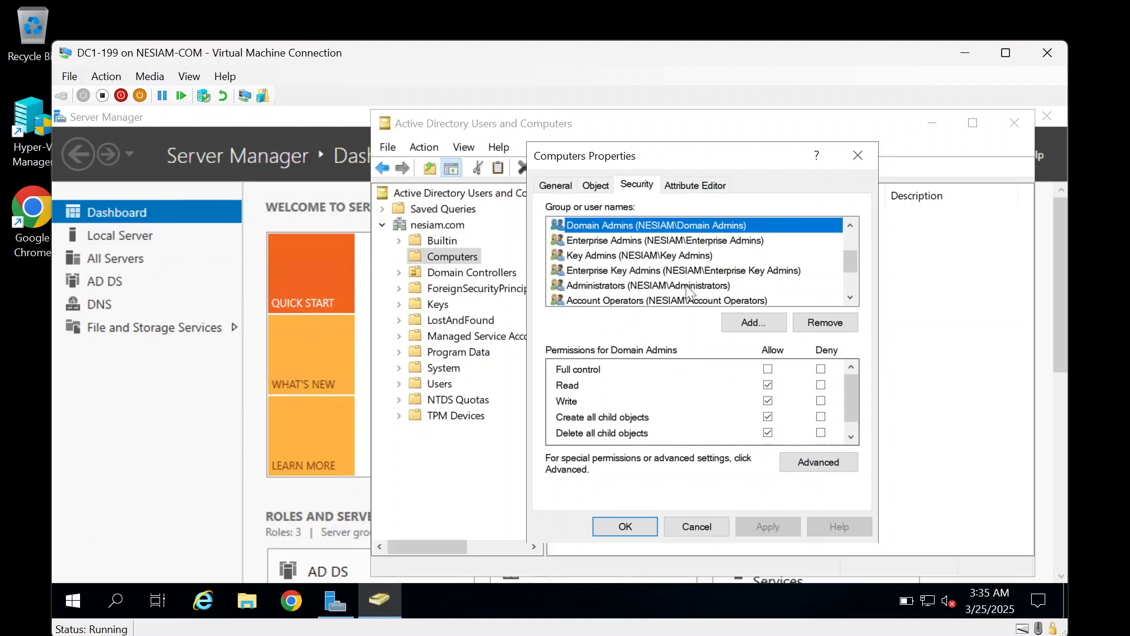
{"action": "mouse_move", "coordinate": [850, 259]}
{"action": "left_mouse_down"}
{"action": "mouse_move", "coordinate": [852, 295]}
{"action": "mouse_move", "coordinate": [848, 238]}
{"action": "left_mouse_up"}
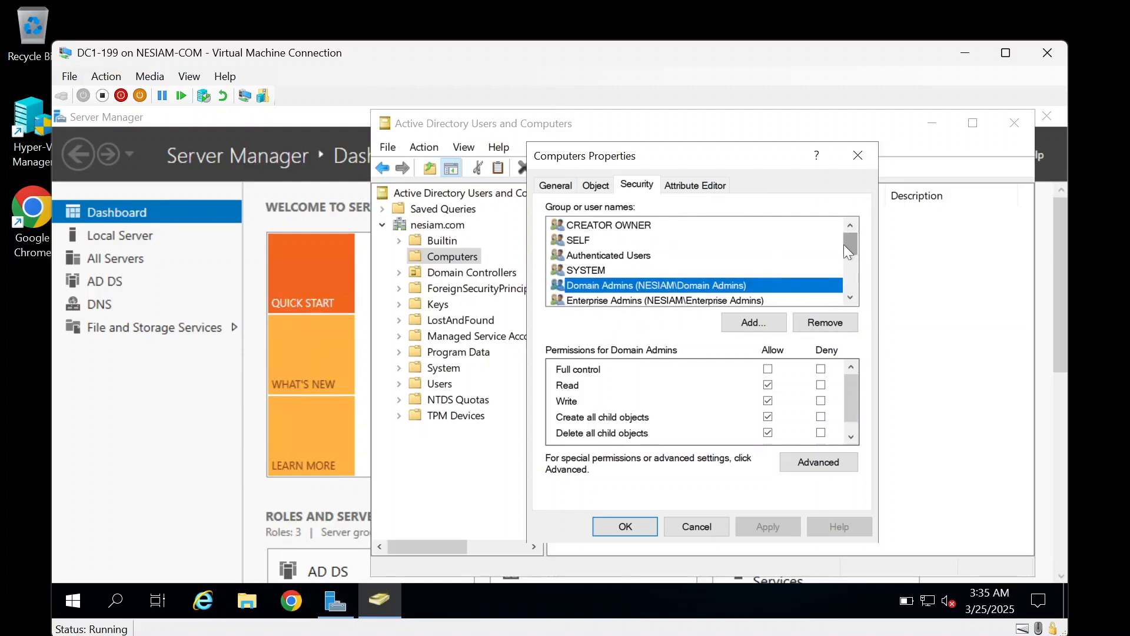
{"action": "left_click", "coordinate": [691, 525]}
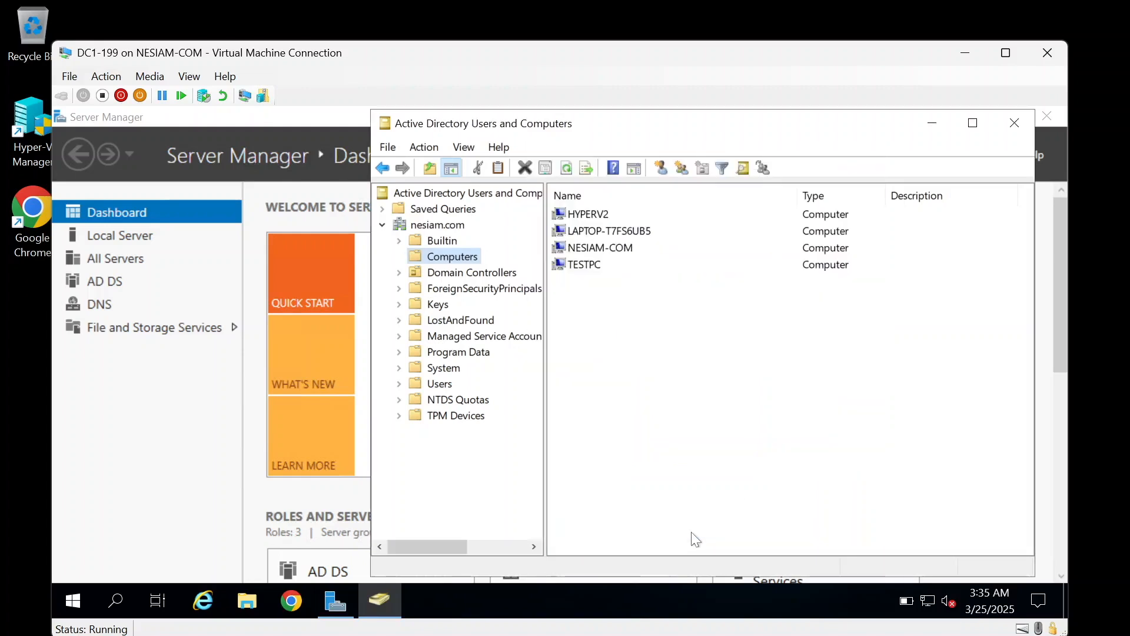
Step: Open the Advanced Security Settings for the Computers container
{"action": "right_click", "coordinate": [449, 254]}
{"action": "left_click", "coordinate": [498, 427]}
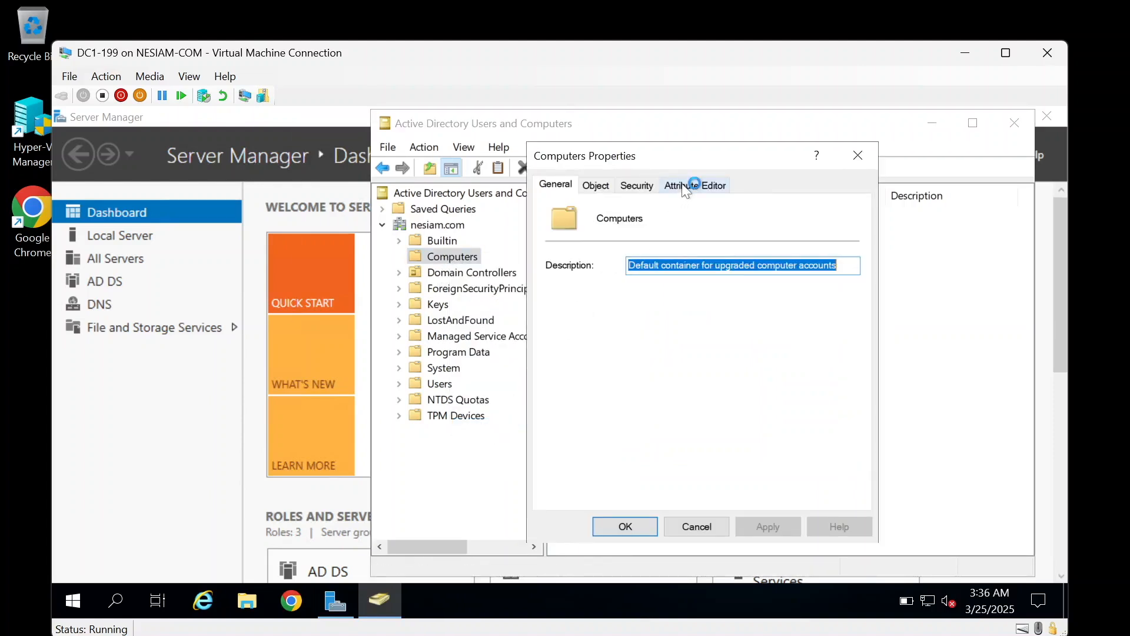
{"action": "left_click", "coordinate": [646, 186]}
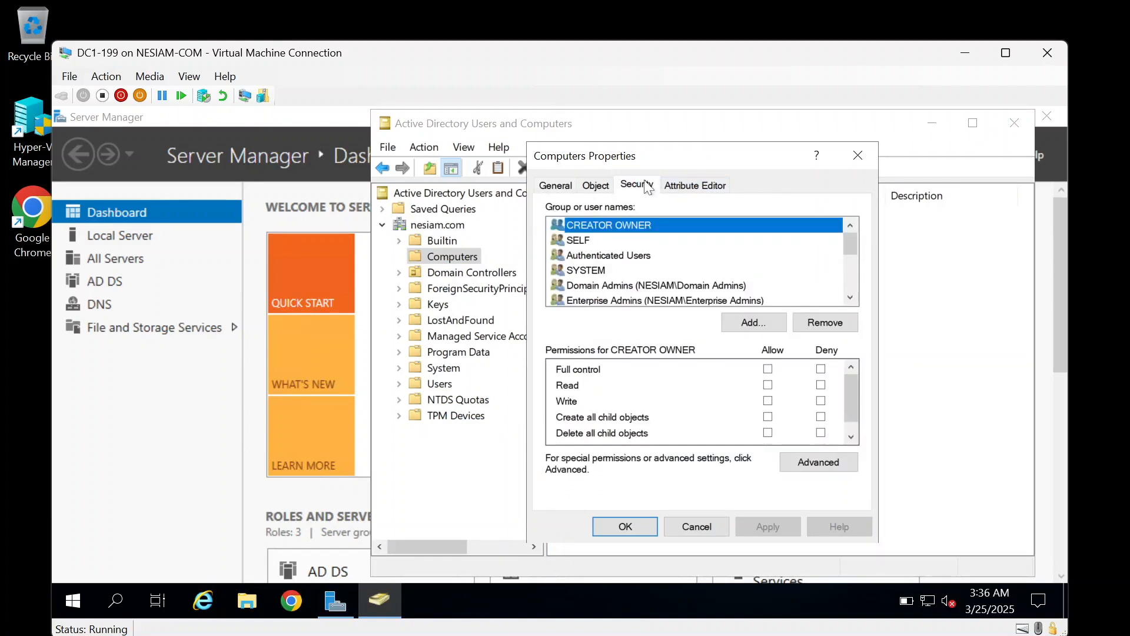
{"action": "left_click", "coordinate": [835, 468]}
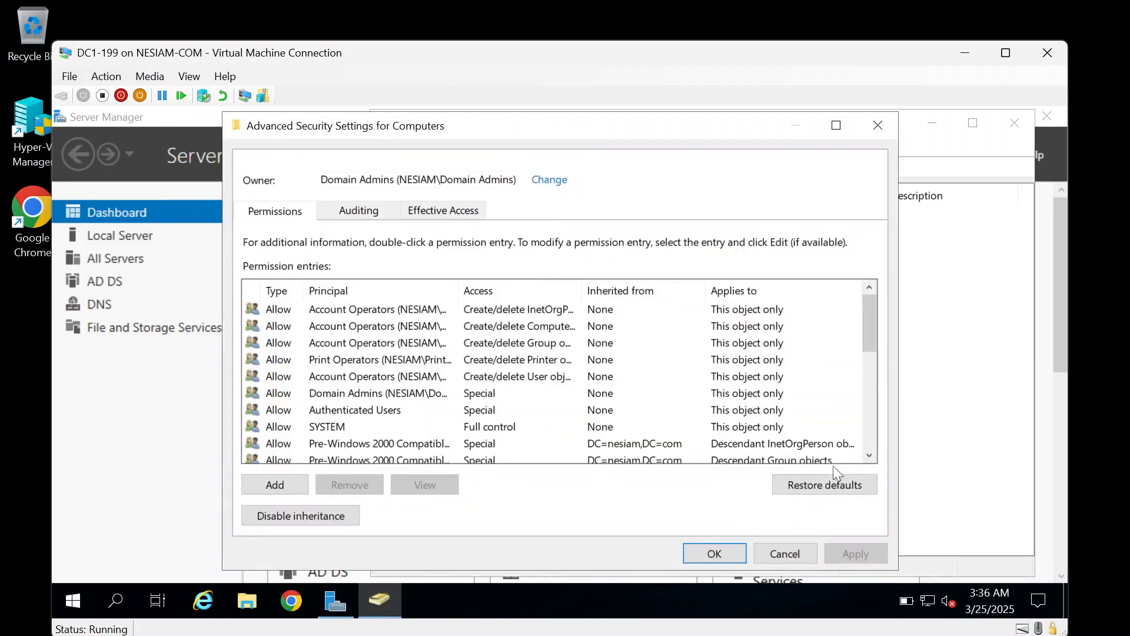
Step: Review user-regular's effective access on Computers, including the Create Computer objects permission
{"action": "left_click", "coordinate": [458, 213]}
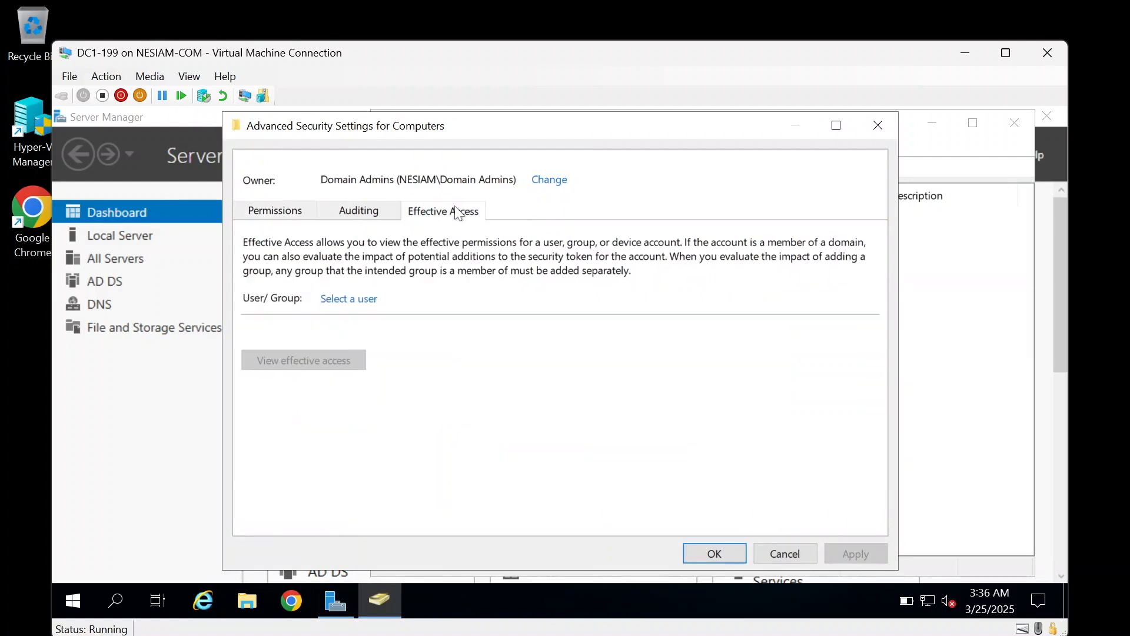
{"action": "left_click", "coordinate": [360, 302]}
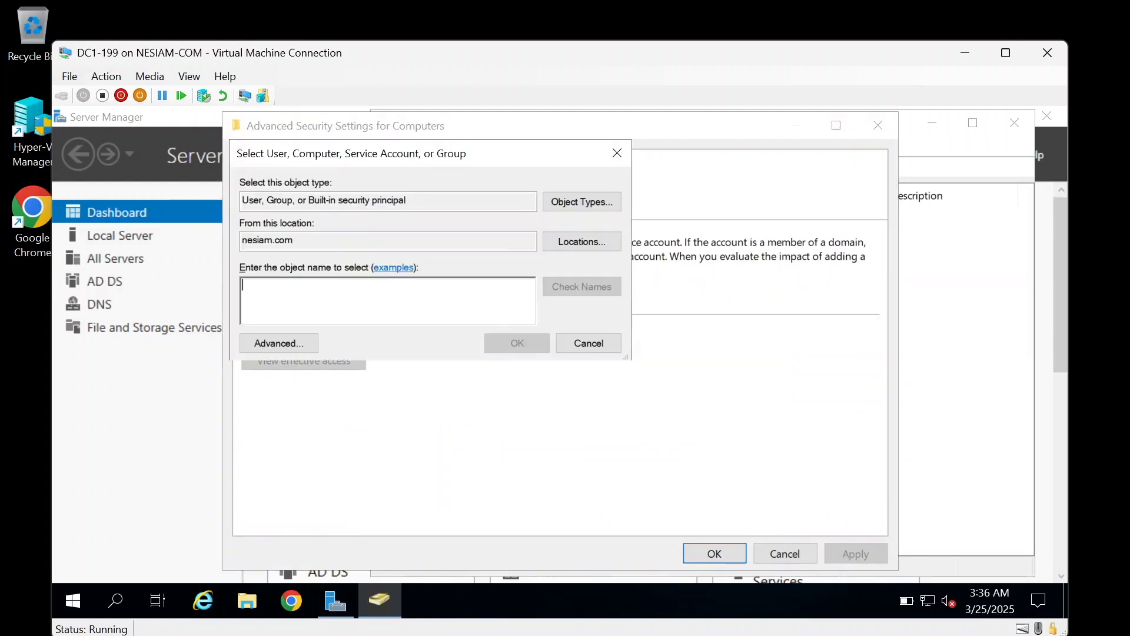
{"action": "type", "text": "user-regular"}
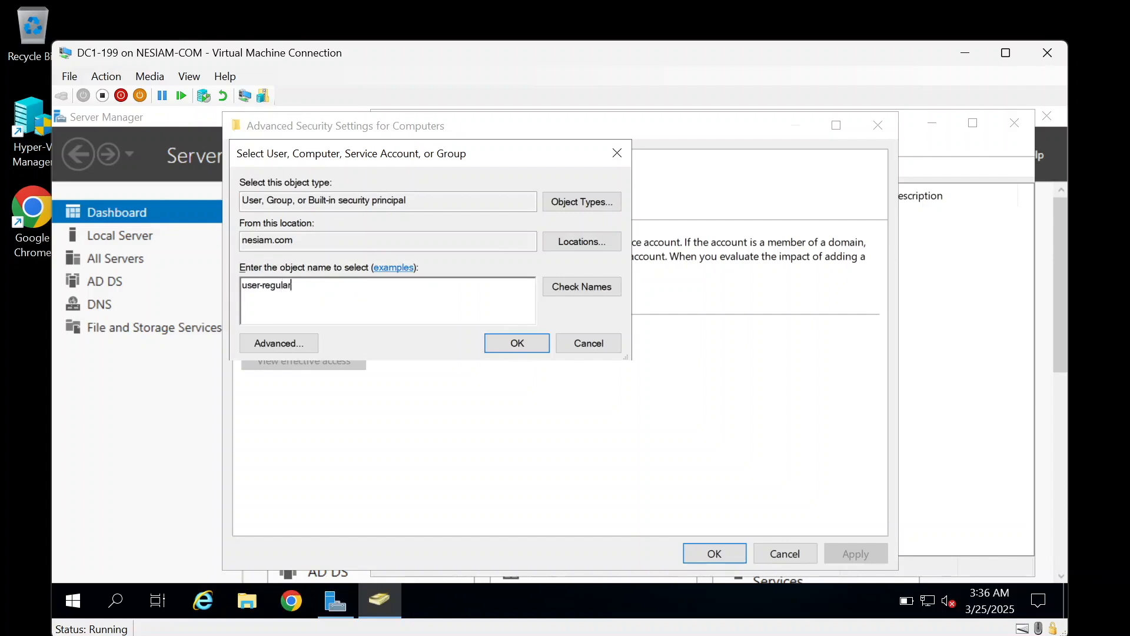
{"action": "left_click", "coordinate": [575, 285]}
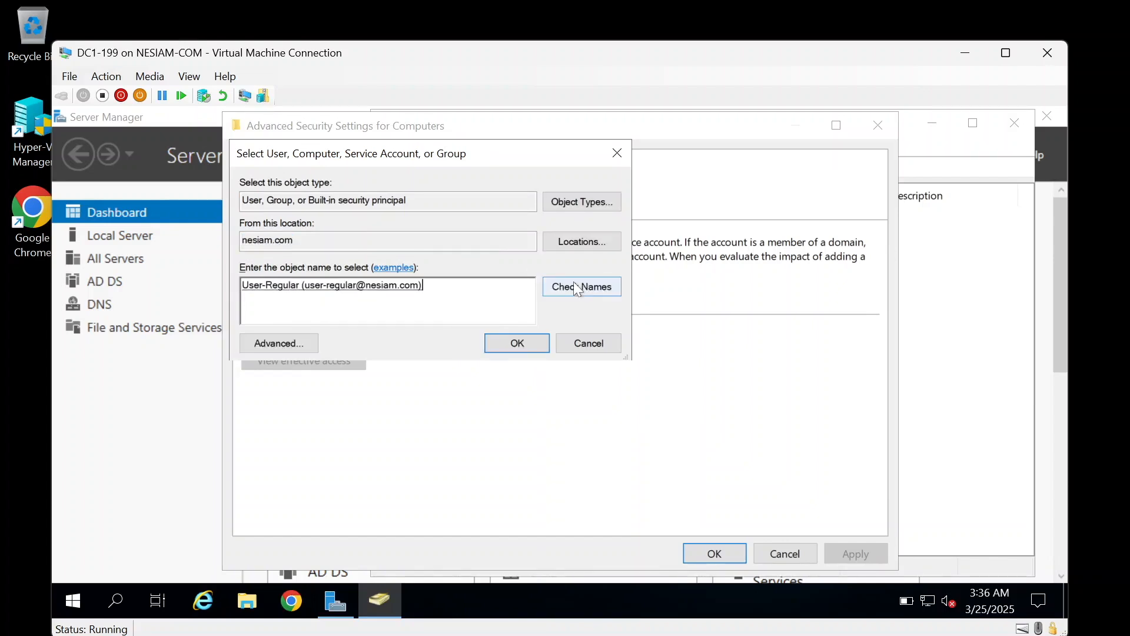
{"action": "left_click", "coordinate": [523, 345]}
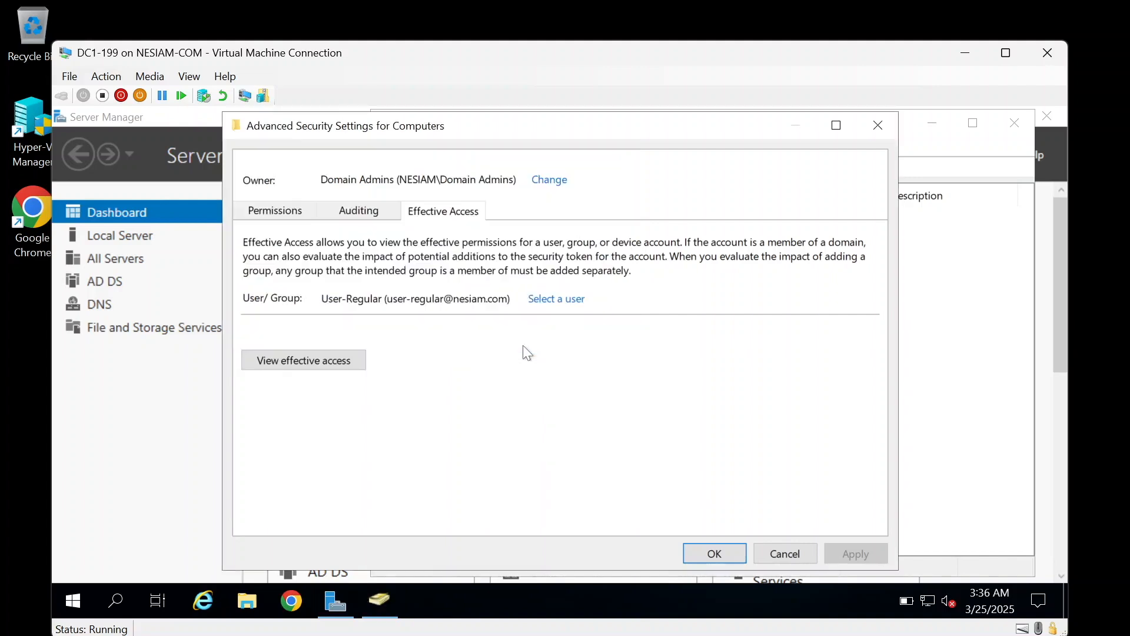
{"action": "left_click", "coordinate": [331, 365]}
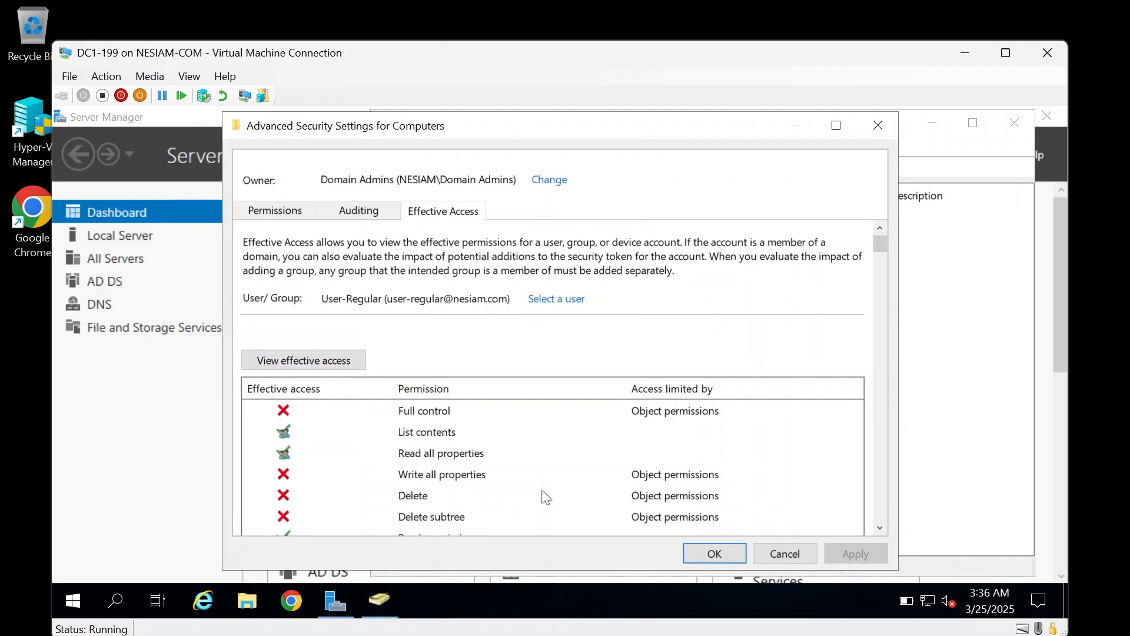
{"action": "scroll", "coordinate": [547, 498], "scroll_direction": "down", "scroll_amount": 5}
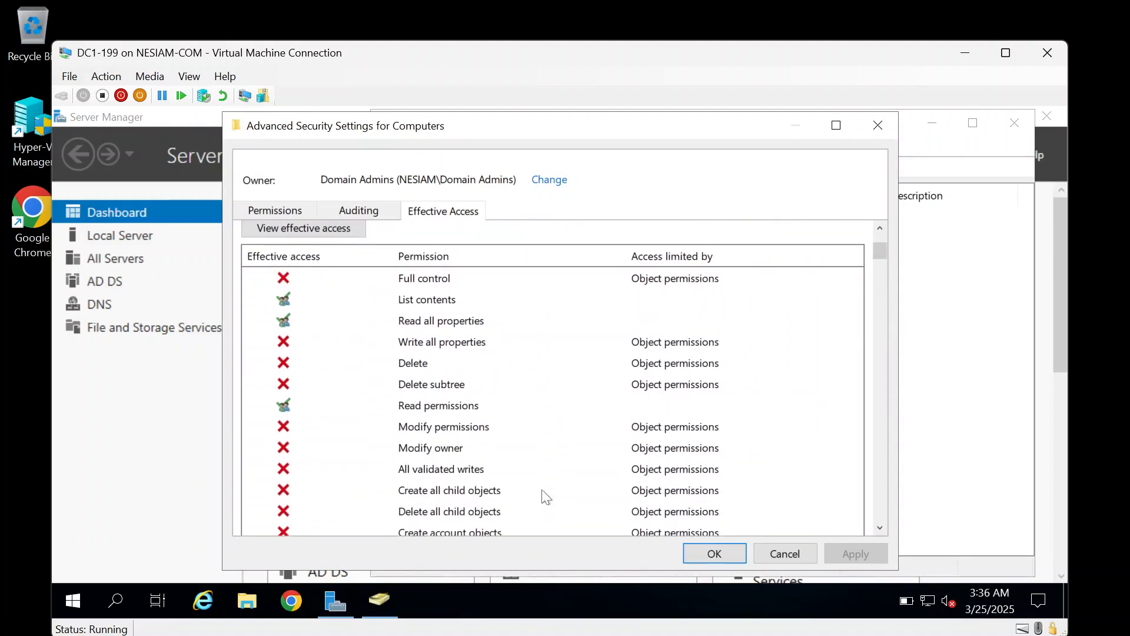
{"action": "scroll", "coordinate": [547, 497], "scroll_direction": "down", "scroll_amount": 2}
{"action": "scroll", "coordinate": [546, 498], "scroll_direction": "down", "scroll_amount": 2}
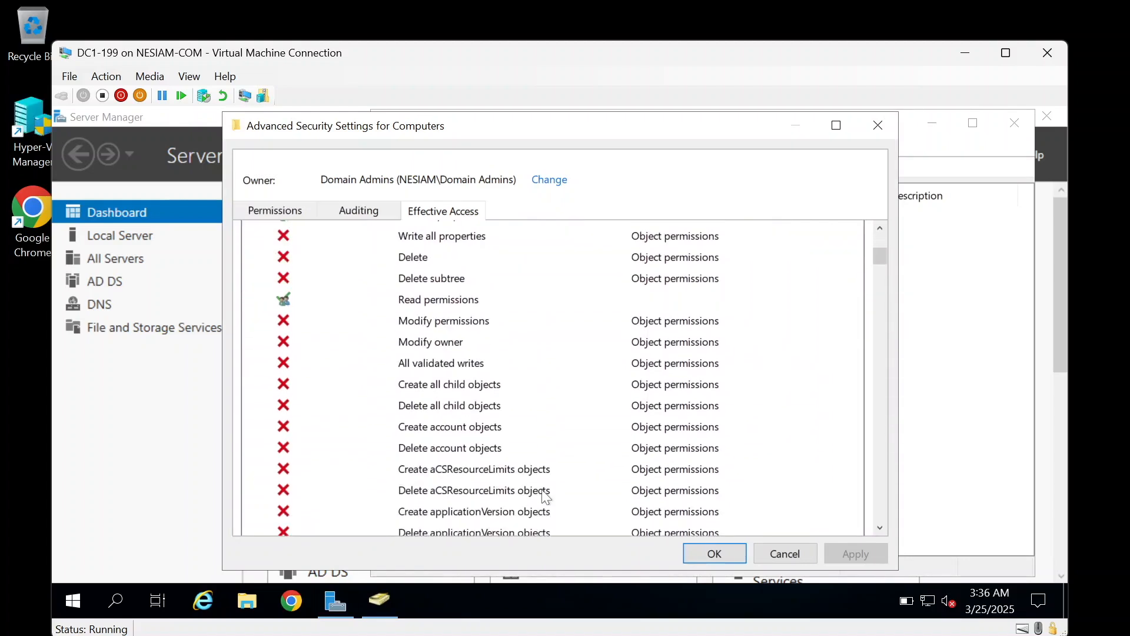
{"action": "scroll", "coordinate": [546, 497], "scroll_direction": "down", "scroll_amount": 2}
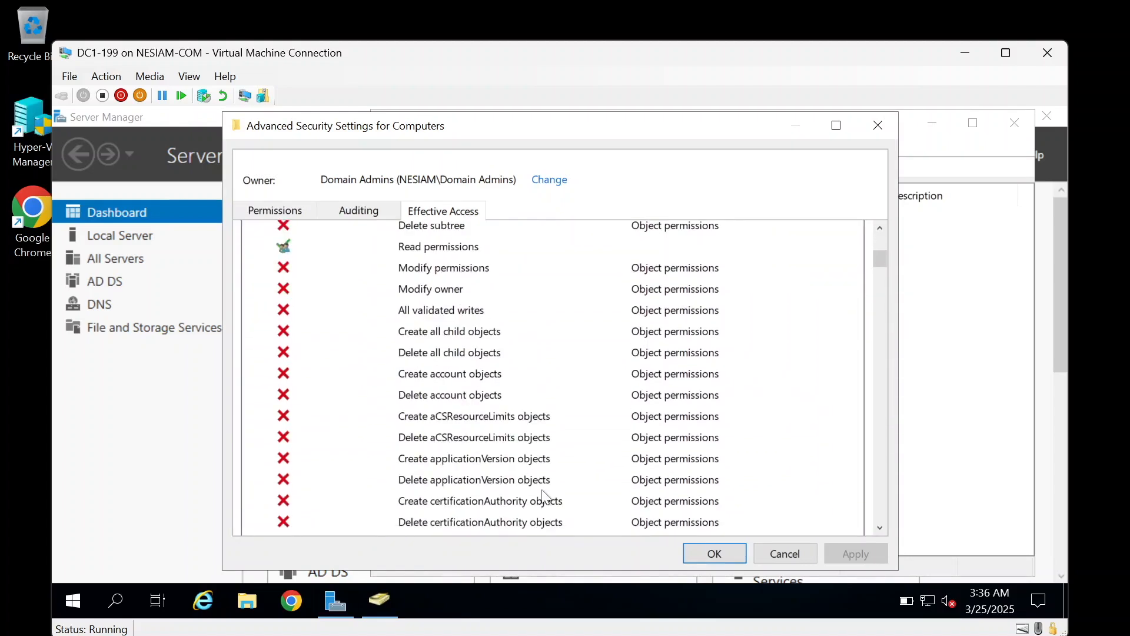
{"action": "scroll", "coordinate": [546, 498], "scroll_direction": "down", "scroll_amount": 3}
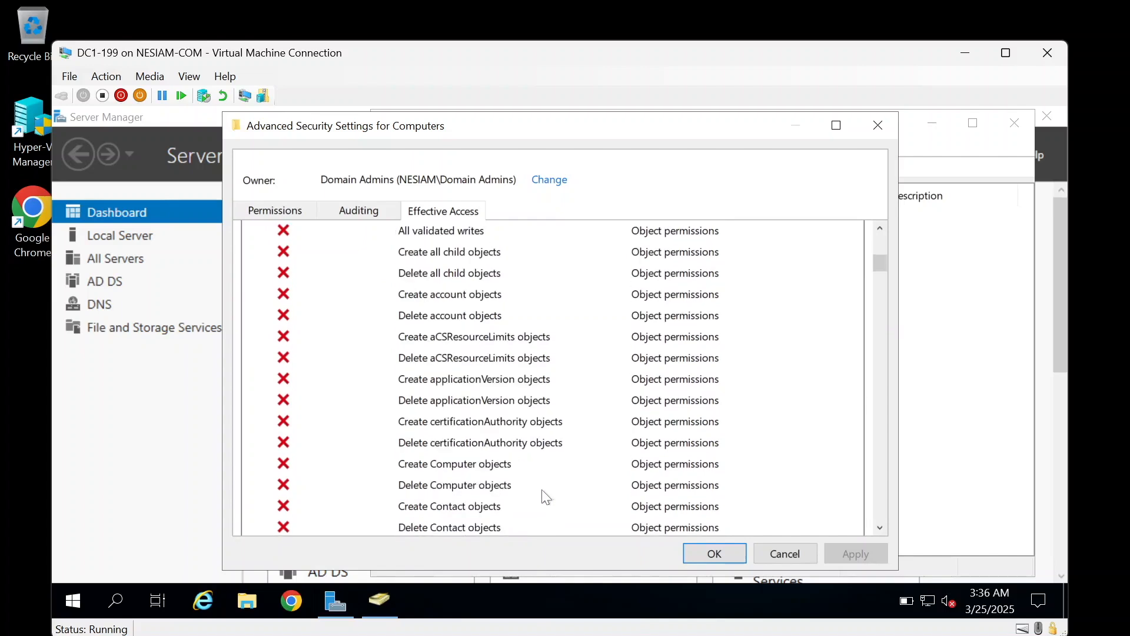
{"action": "left_click", "coordinate": [464, 467]}
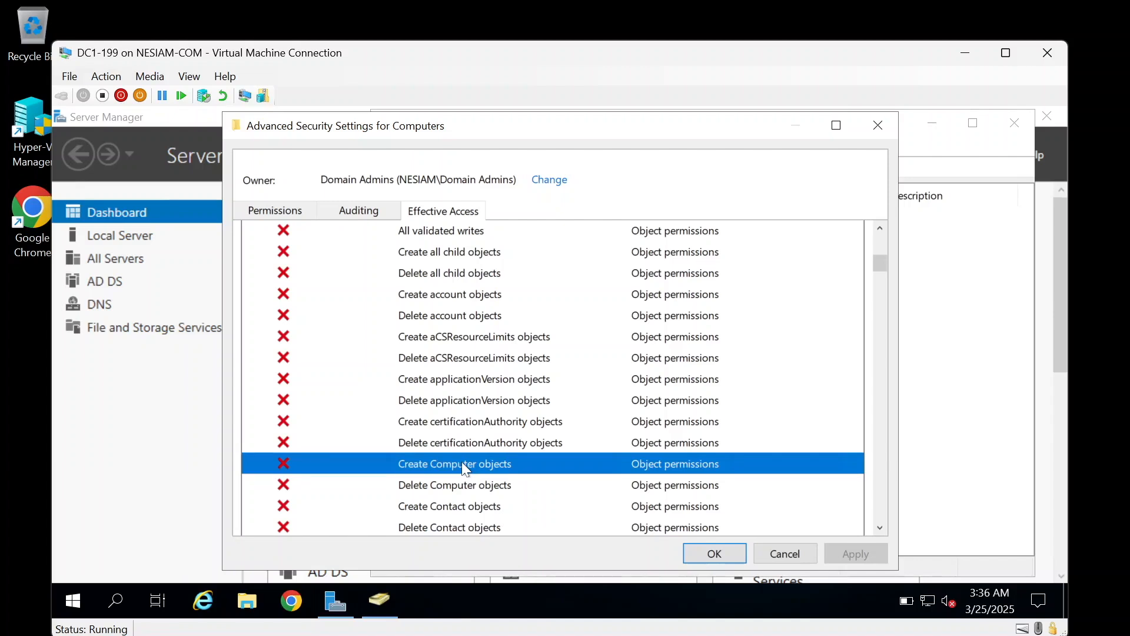
{"action": "scroll", "coordinate": [462, 461], "scroll_direction": "up", "scroll_amount": 6}
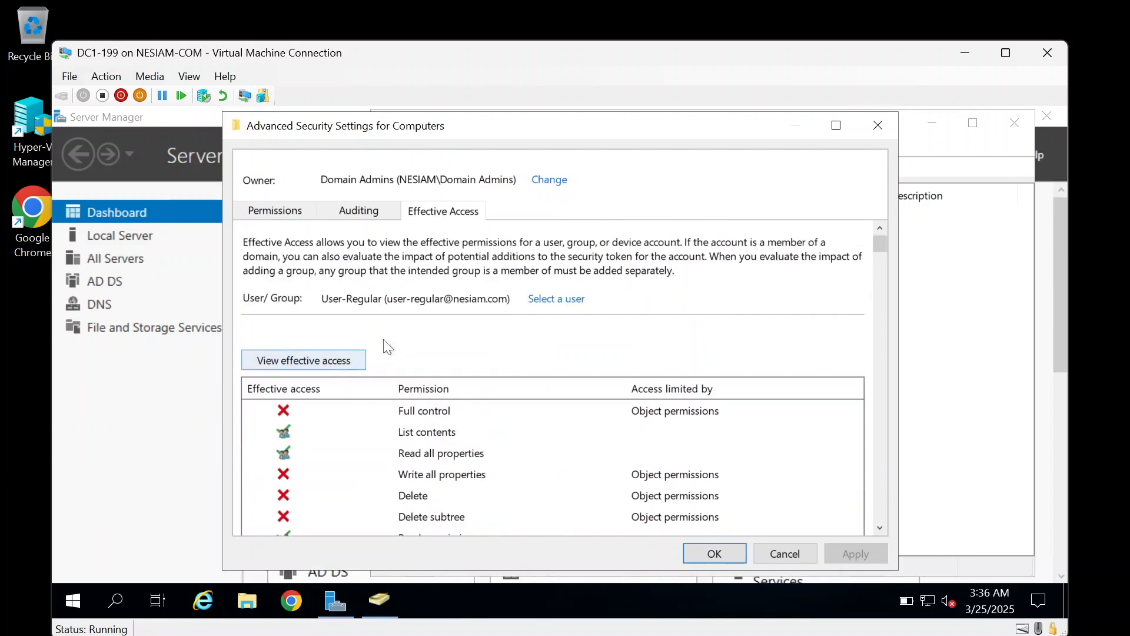
Step: Check User-Admin's effective Create Computer objects permission, then cancel the advanced settings
{"action": "left_click", "coordinate": [574, 299]}
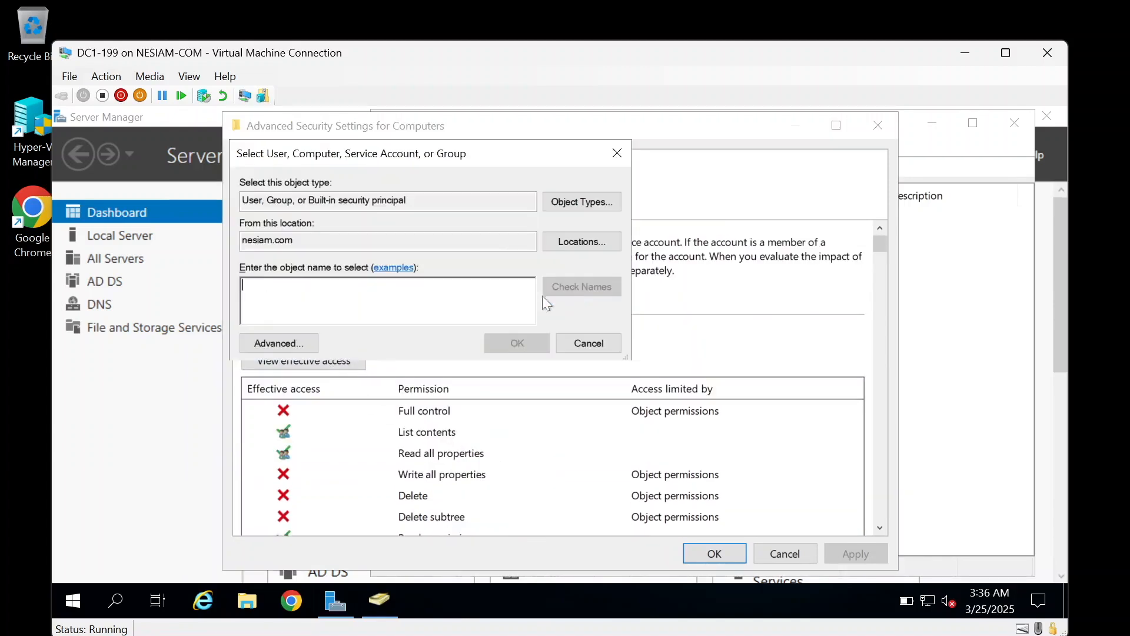
{"action": "type", "text": "user"}
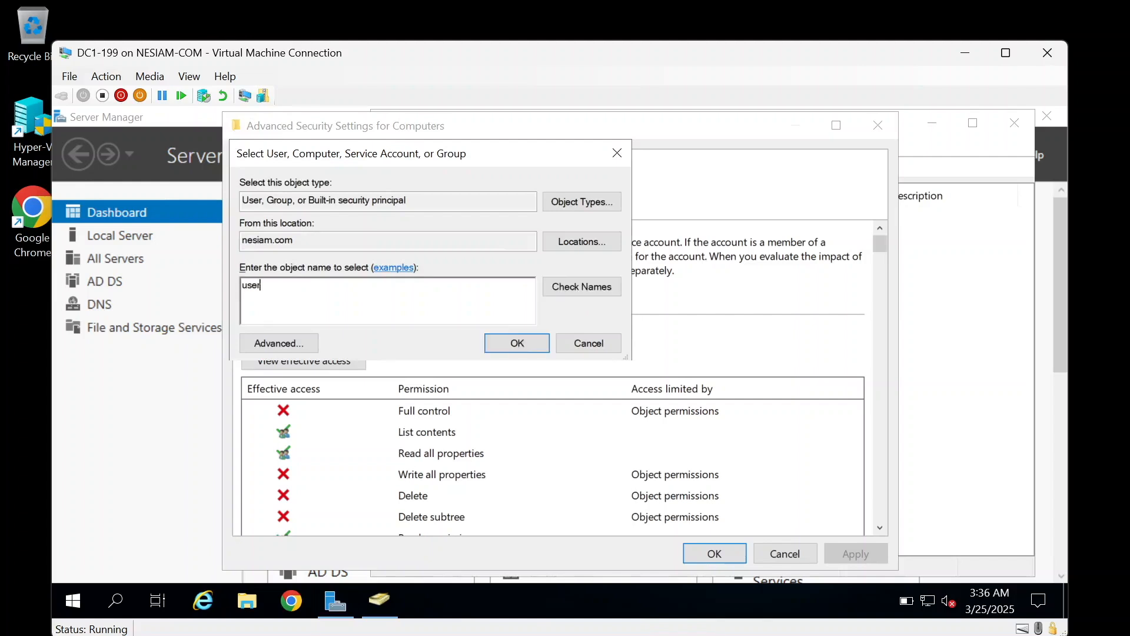
{"action": "type", "text": "-admin"}
{"action": "left_click", "coordinate": [585, 280]}
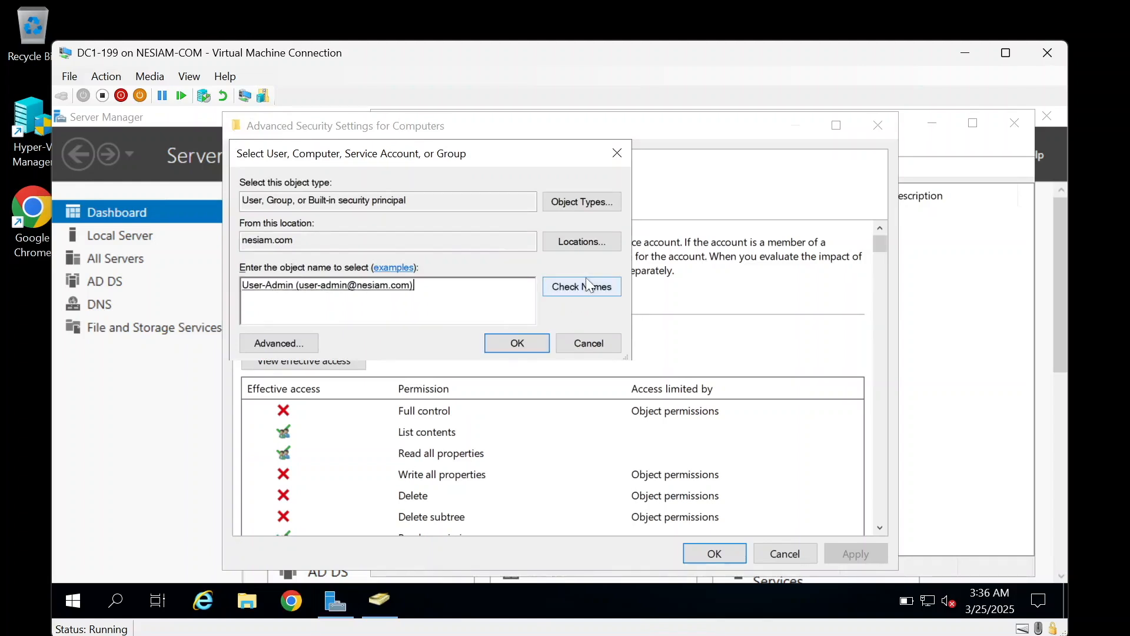
{"action": "left_click", "coordinate": [533, 338]}
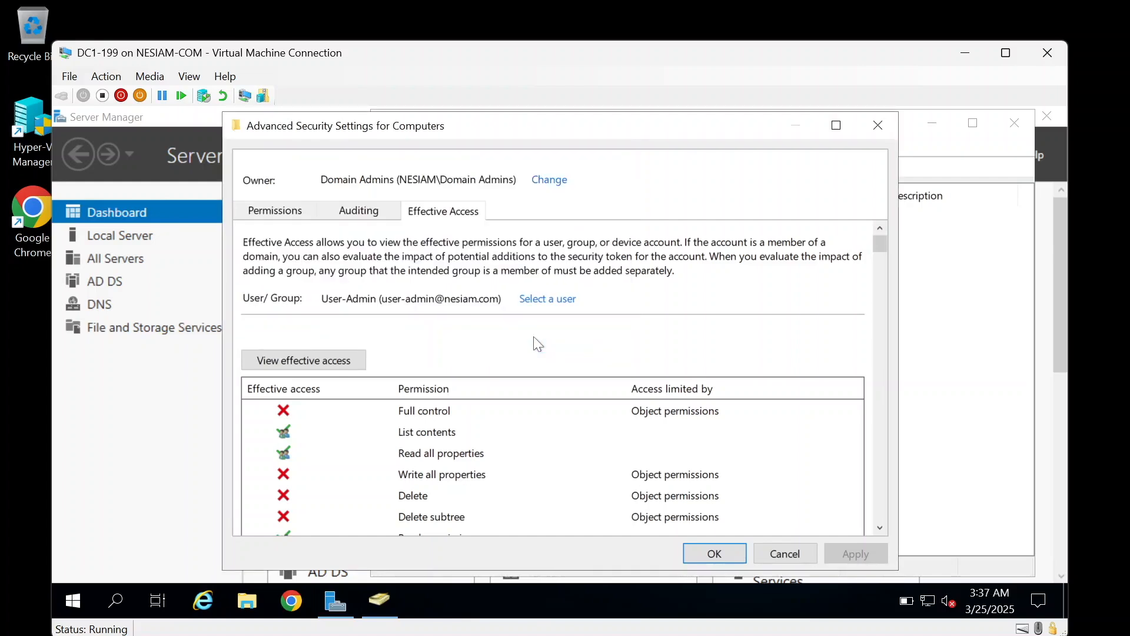
{"action": "left_click", "coordinate": [333, 366]}
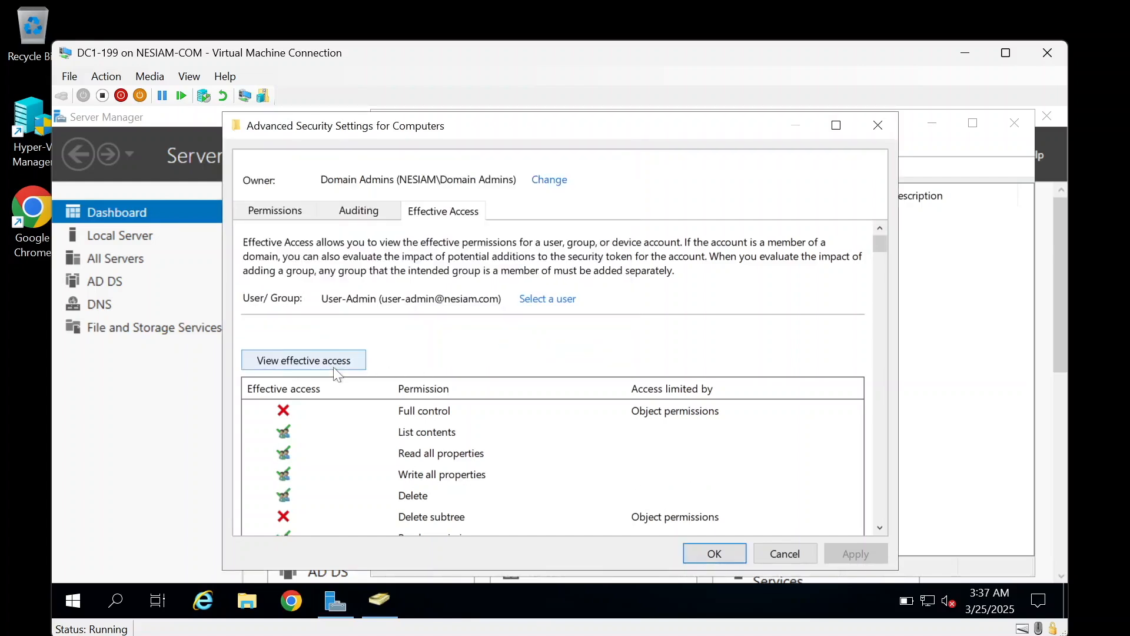
{"action": "scroll", "coordinate": [534, 471], "scroll_direction": "down", "scroll_amount": 4}
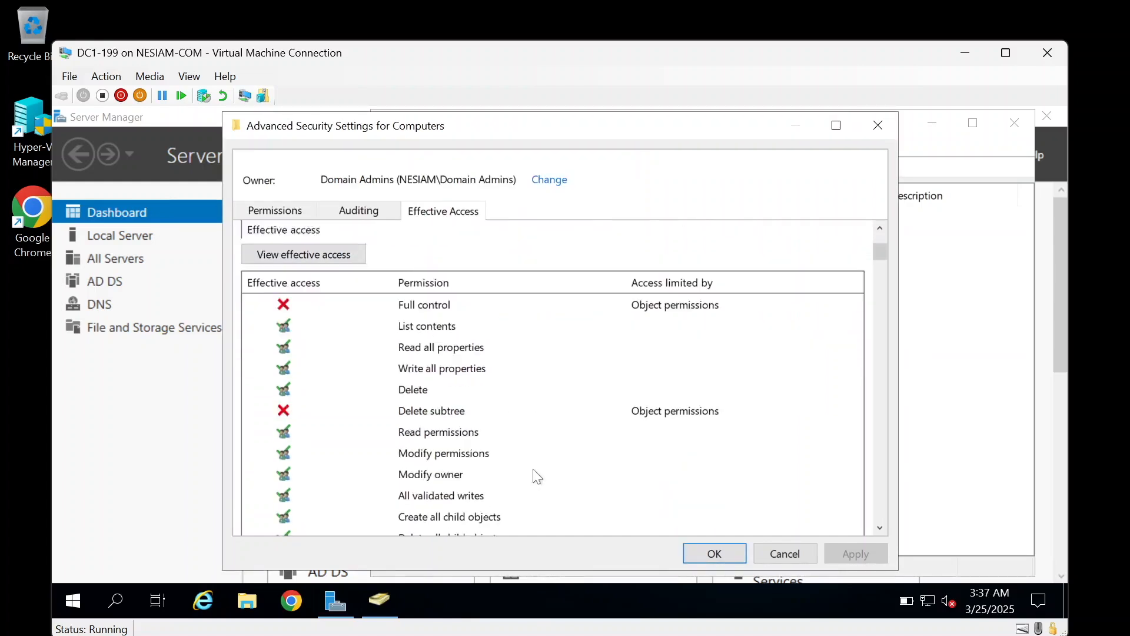
{"action": "scroll", "coordinate": [537, 475], "scroll_direction": "down", "scroll_amount": 1}
{"action": "scroll", "coordinate": [537, 475], "scroll_direction": "down", "scroll_amount": 3}
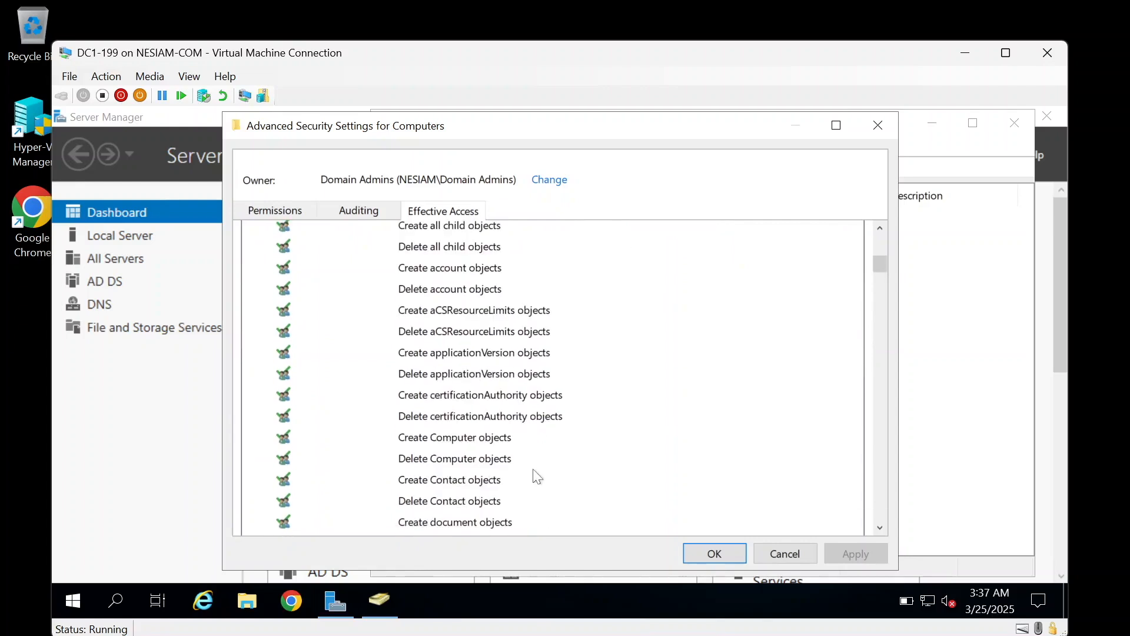
{"action": "scroll", "coordinate": [537, 475], "scroll_direction": "down", "scroll_amount": 1}
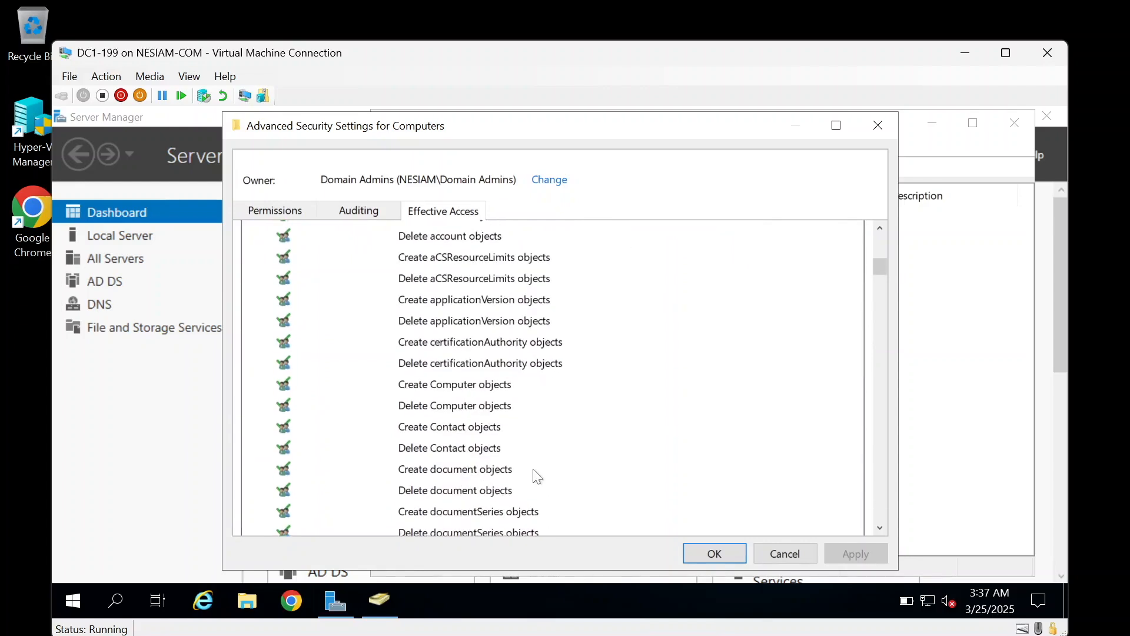
{"action": "left_click", "coordinate": [469, 388]}
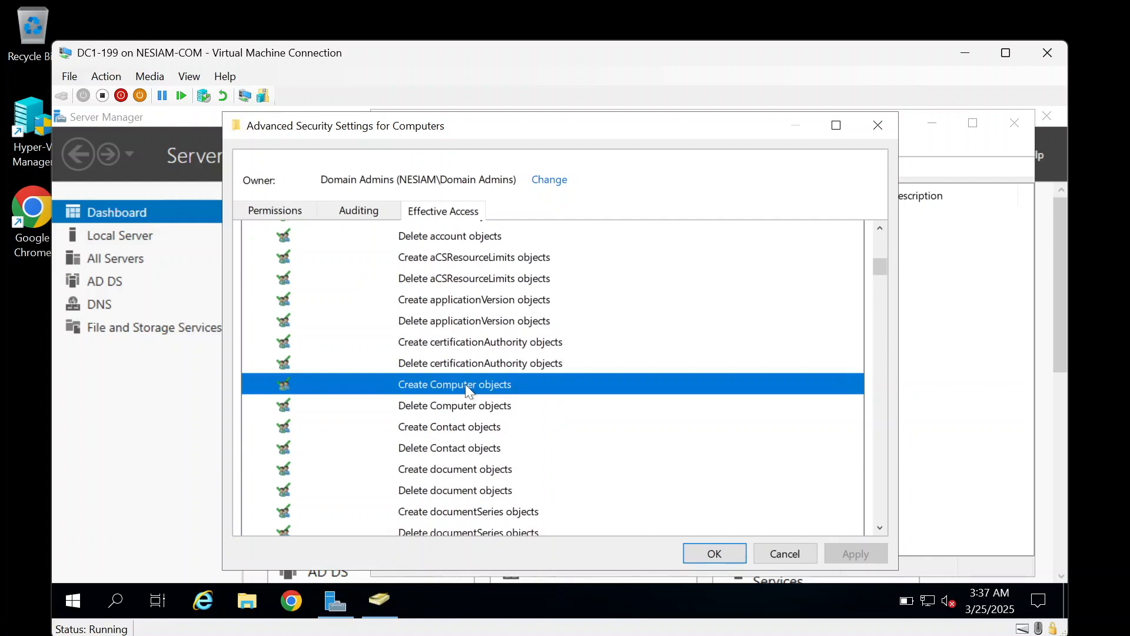
{"action": "left_click", "coordinate": [783, 556]}
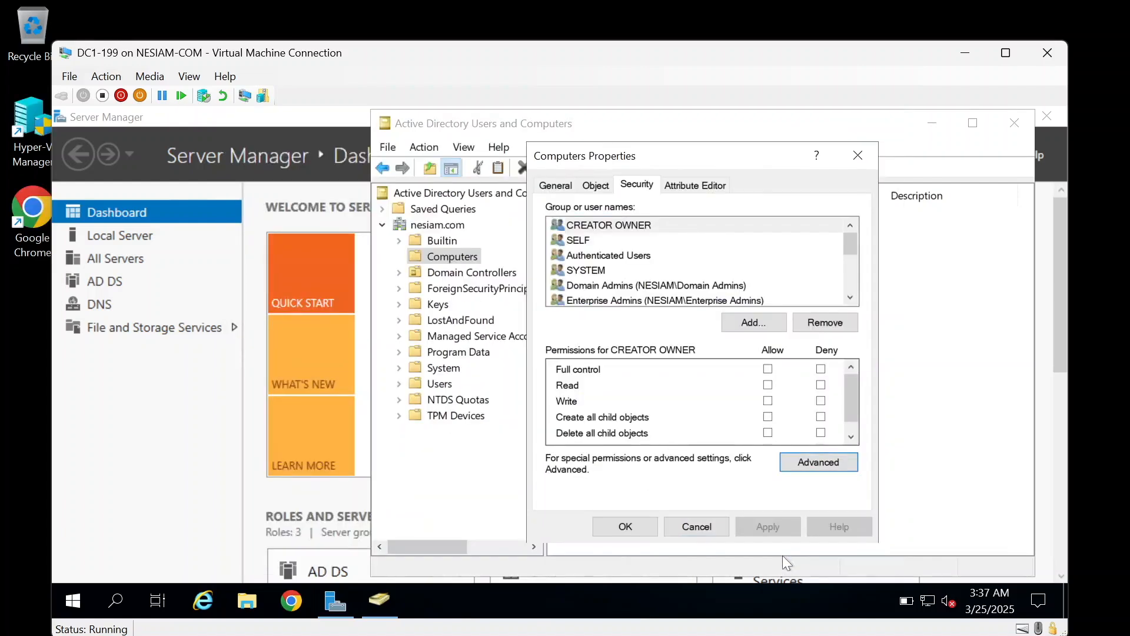
Step: Close Computers Properties and list the Users container, showing User-Admin and User-Regular
{"action": "left_click", "coordinate": [710, 524]}
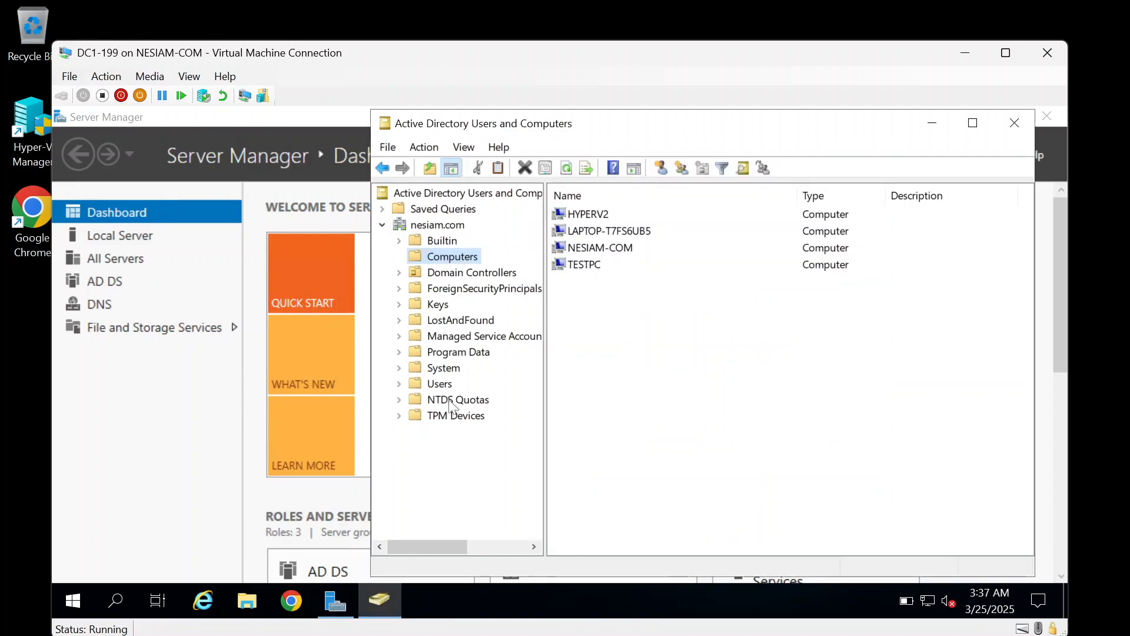
{"action": "left_click", "coordinate": [440, 385]}
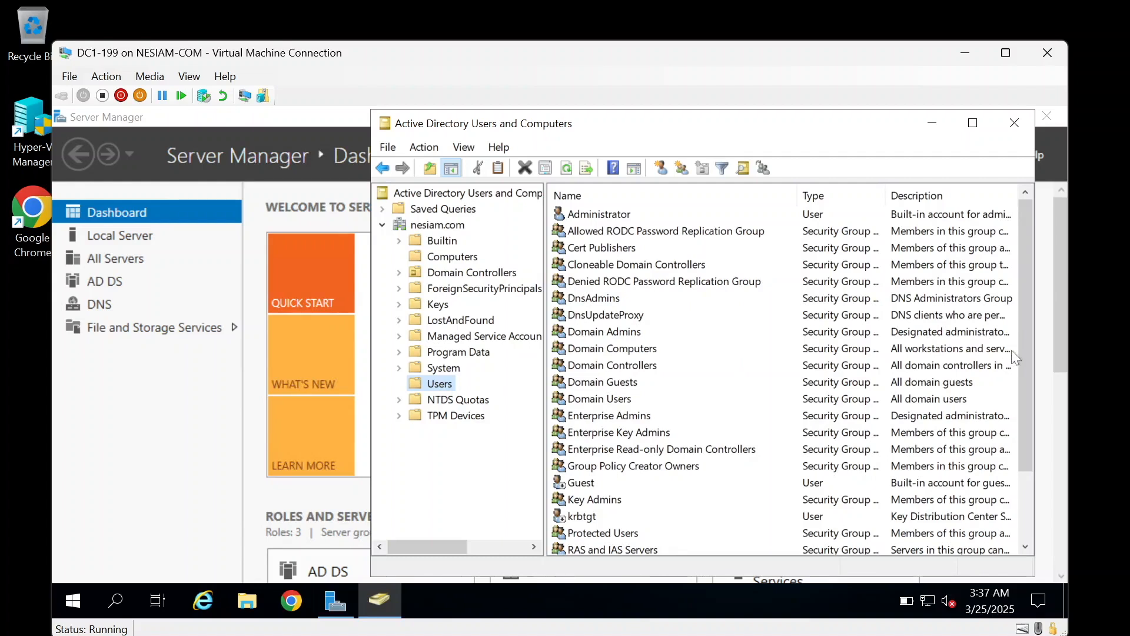
{"action": "left_click_drag", "start_coordinate": [1026, 359], "coordinate": [993, 524]}
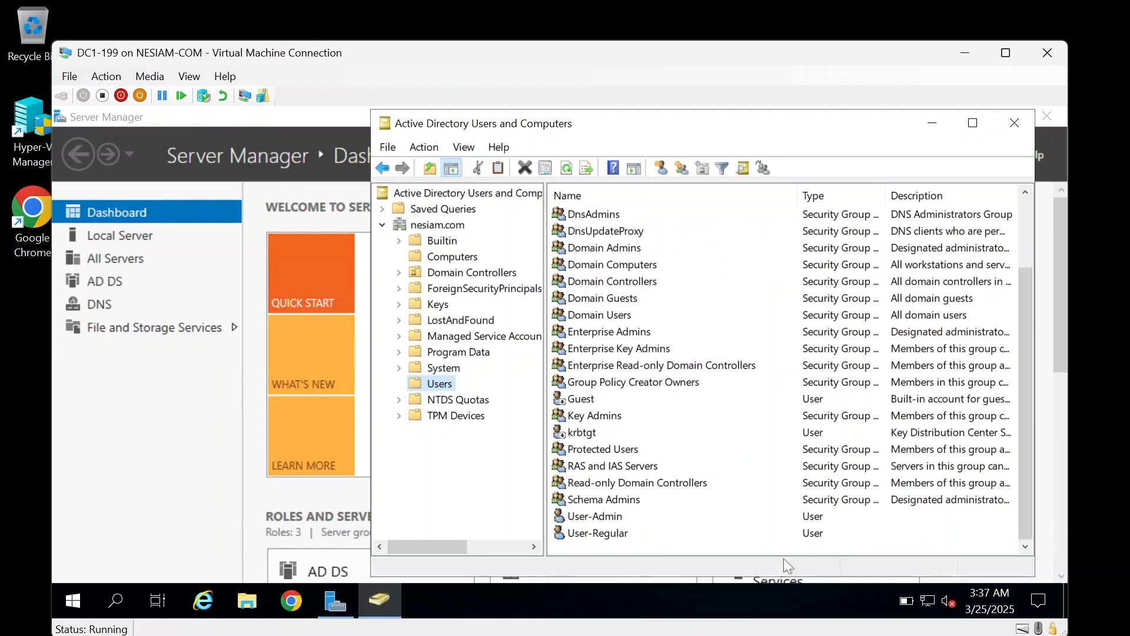
{"action": "right_click", "coordinate": [636, 547]}
{"action": "left_click", "coordinate": [634, 547]}
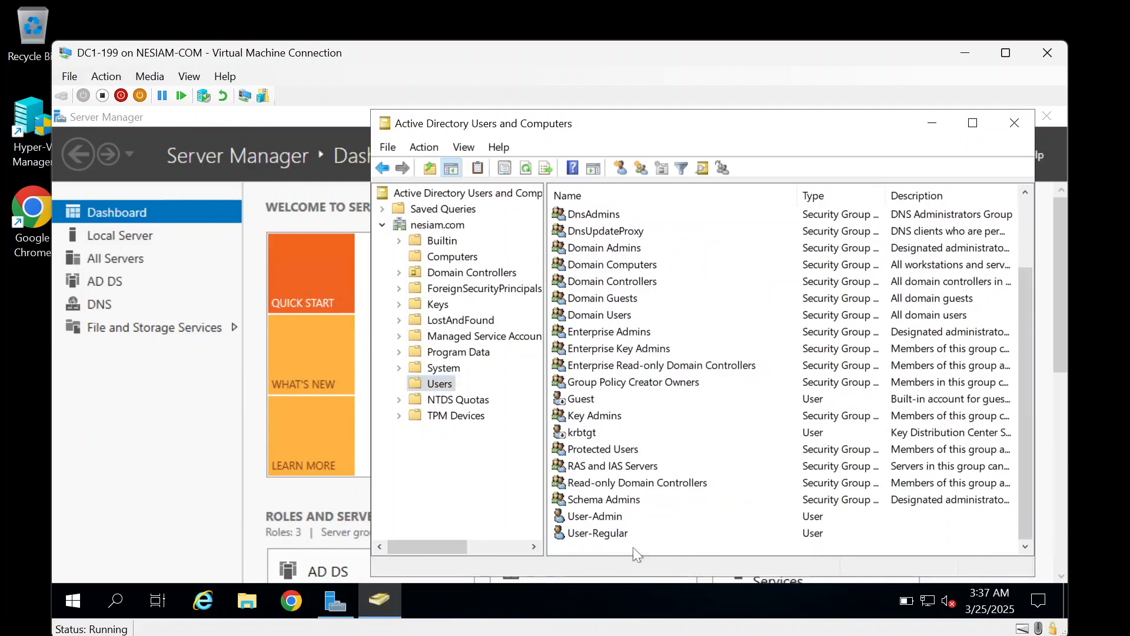
Step: Copy User-Regular into a new user with first and logon name helpdesk, and set a password
{"action": "right_click", "coordinate": [600, 537]}
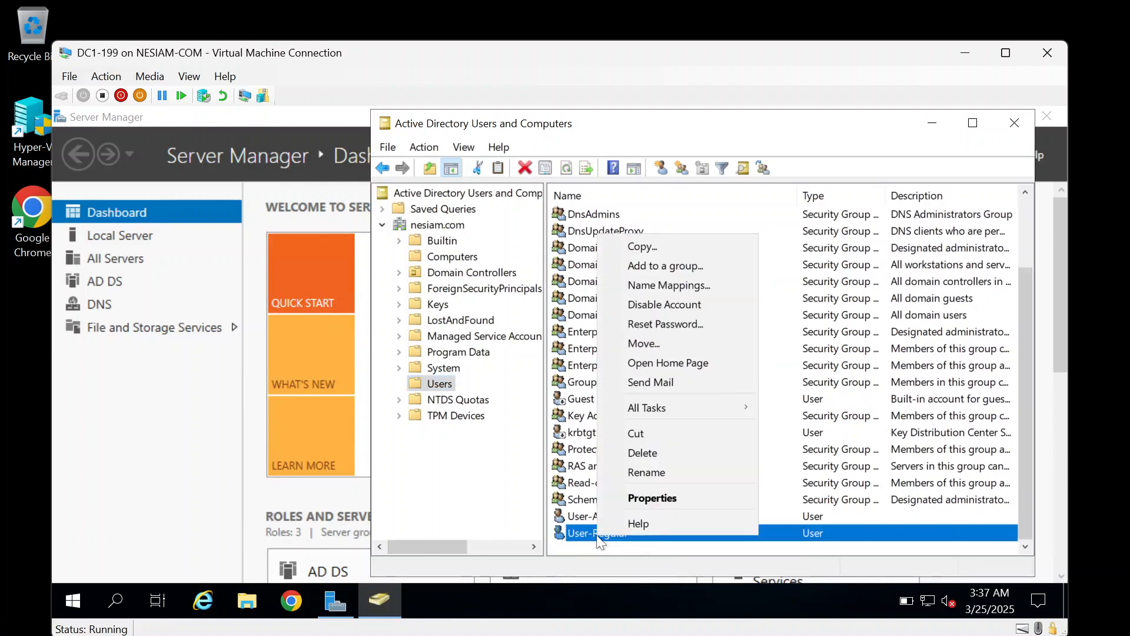
{"action": "left_click", "coordinate": [640, 248]}
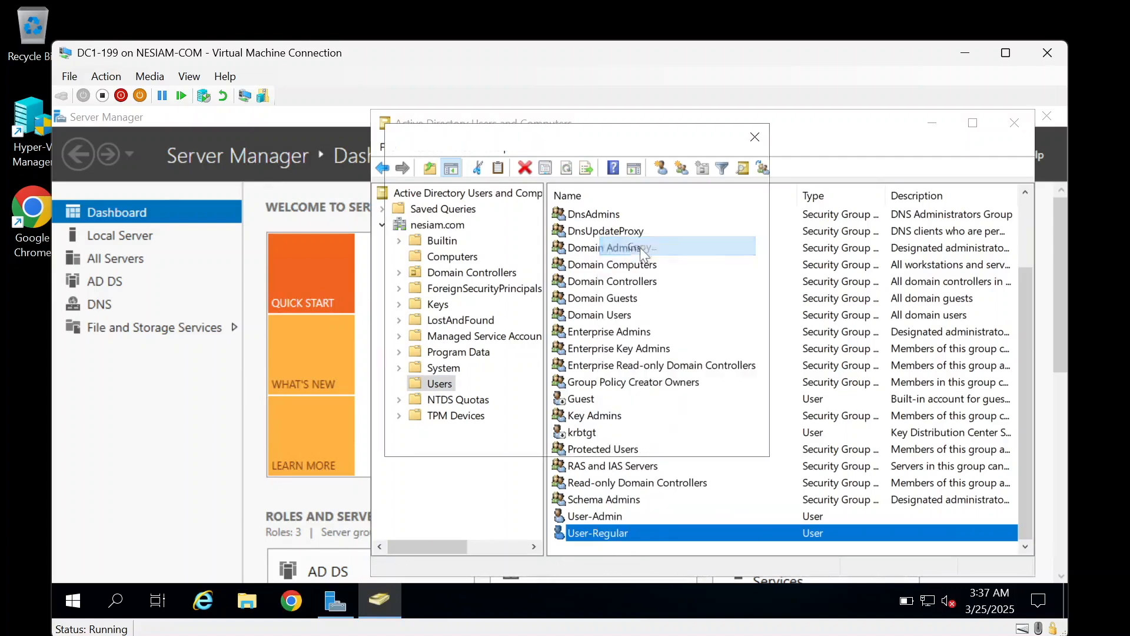
{"action": "type", "text": "he"}
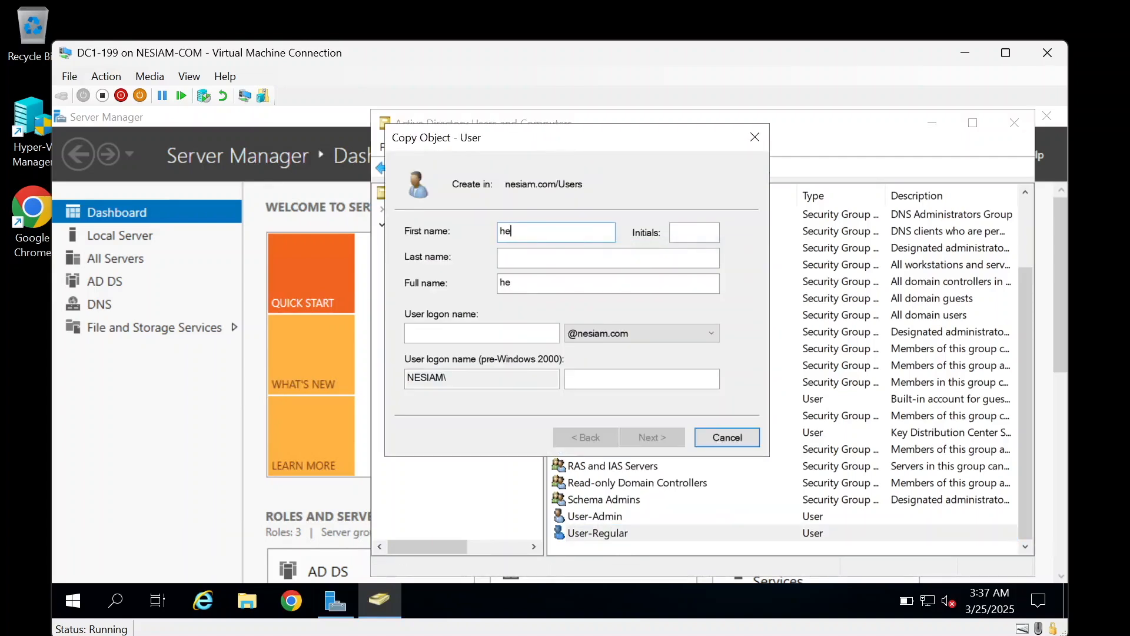
{"action": "type", "text": "lpdesk"}
{"action": "left_click", "coordinate": [482, 334]}
{"action": "type", "text": "helpdesk"}
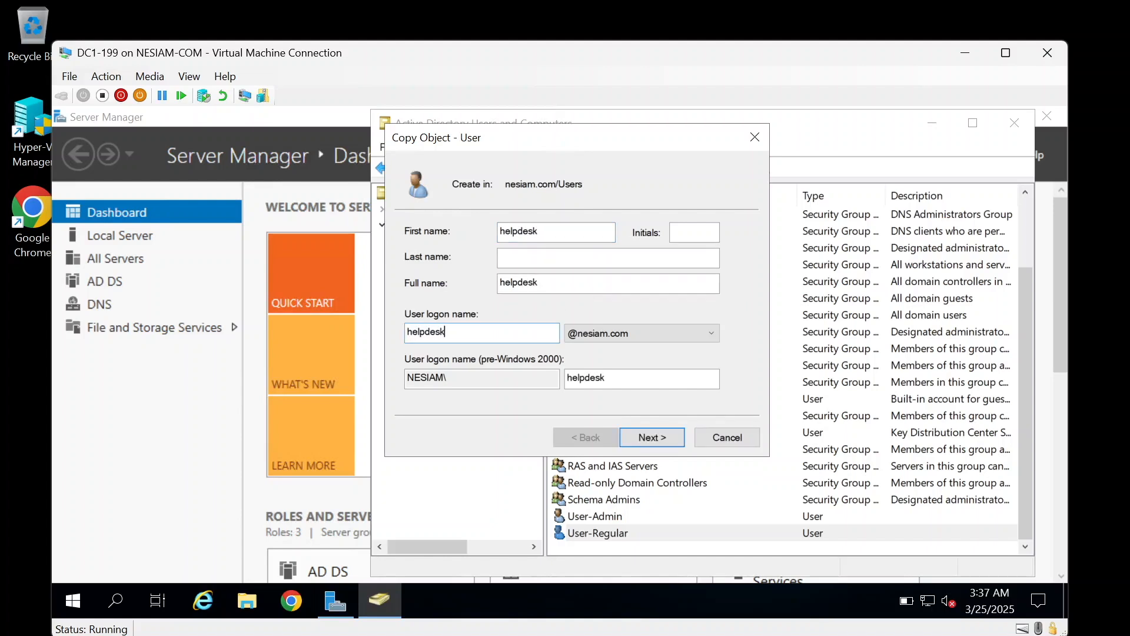
{"action": "left_click", "coordinate": [657, 446]}
{"action": "type", "text": "Password1!"}
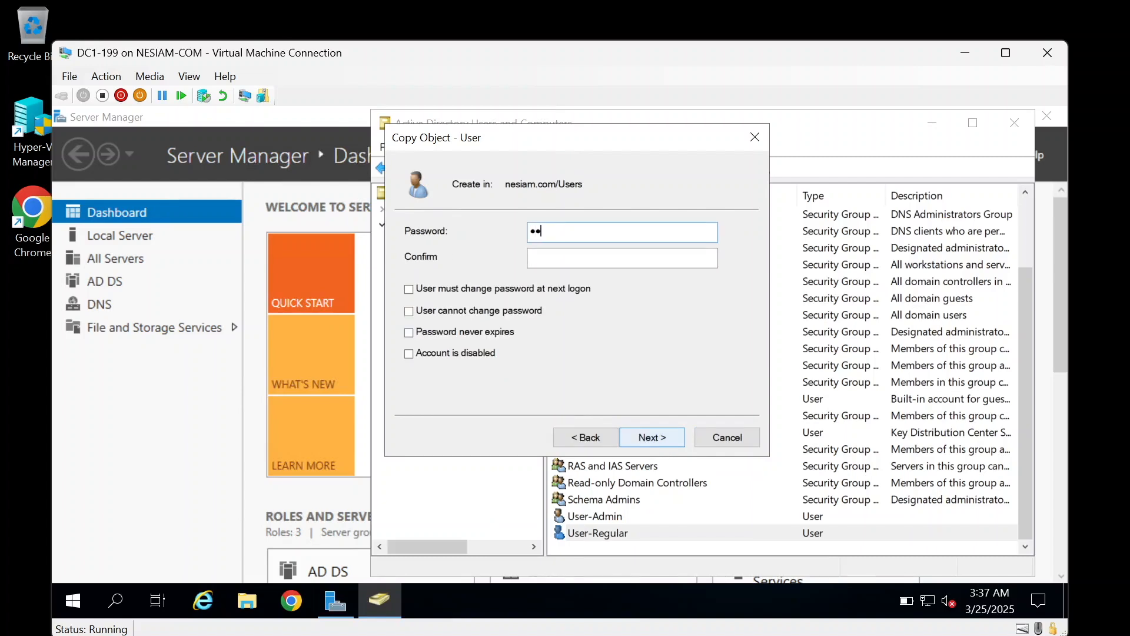
{"action": "type", "text": "123"}
{"action": "key", "text": "Tab"}
{"action": "type", "text": "Password1!1233"}
{"action": "left_click", "coordinate": [651, 438]}
{"action": "left_click", "coordinate": [651, 438]}
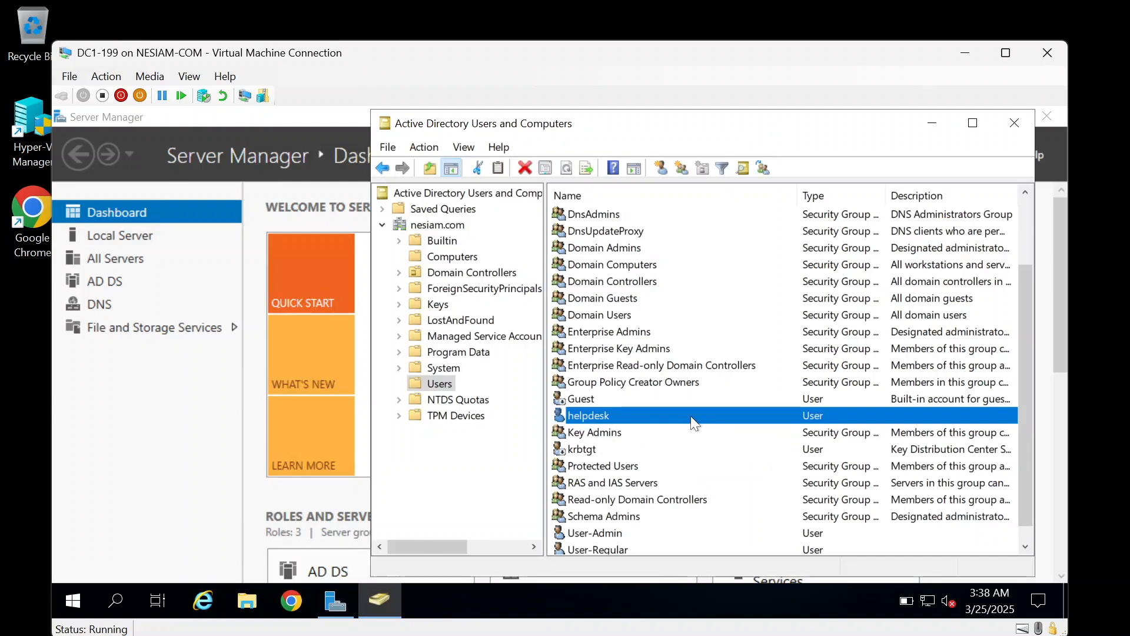
{"action": "scroll", "coordinate": [691, 416], "scroll_direction": "up", "scroll_amount": 2}
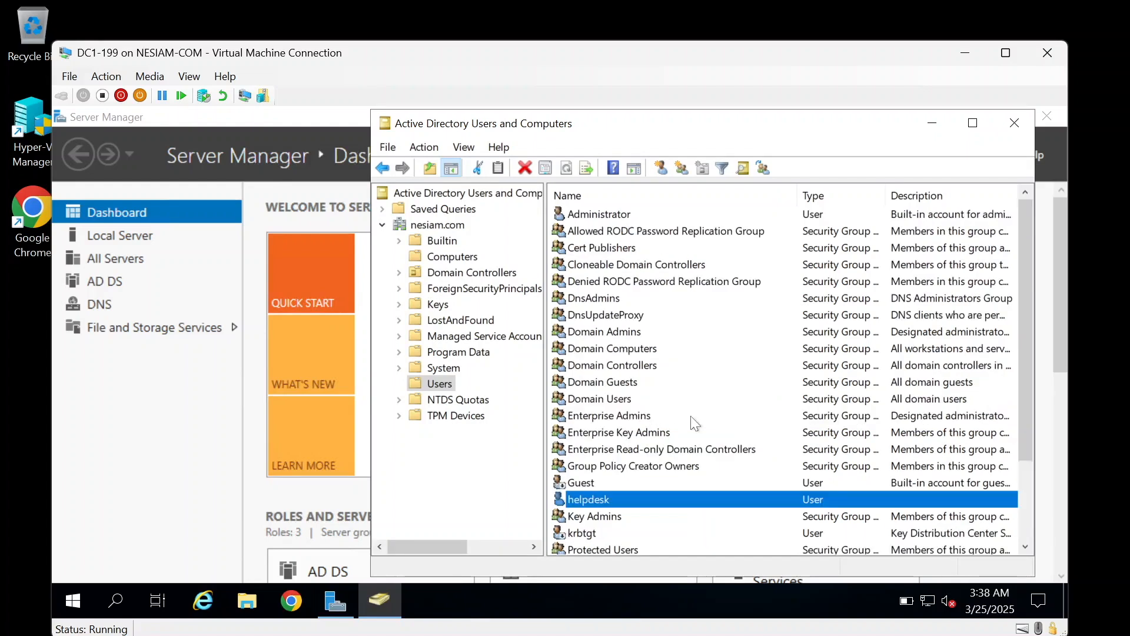
Step: Start a new group in Users named allow_JoinComputersToDomain, correcting the misspelling
{"action": "right_click", "coordinate": [434, 385]}
{"action": "mouse_move", "coordinate": [492, 229]}
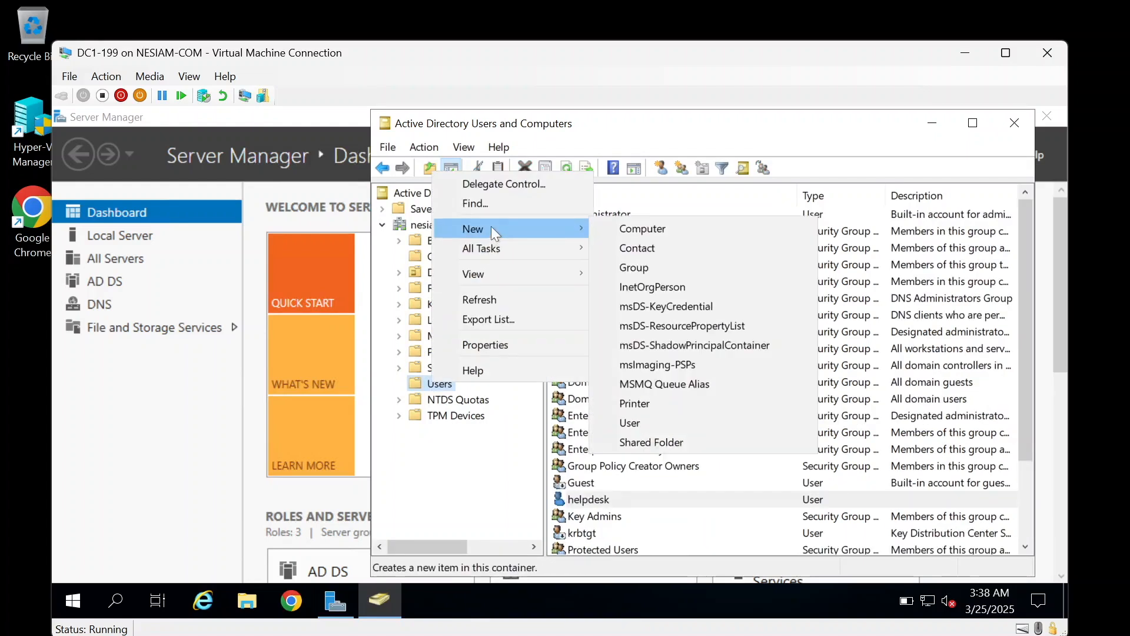
{"action": "left_click", "coordinate": [658, 274]}
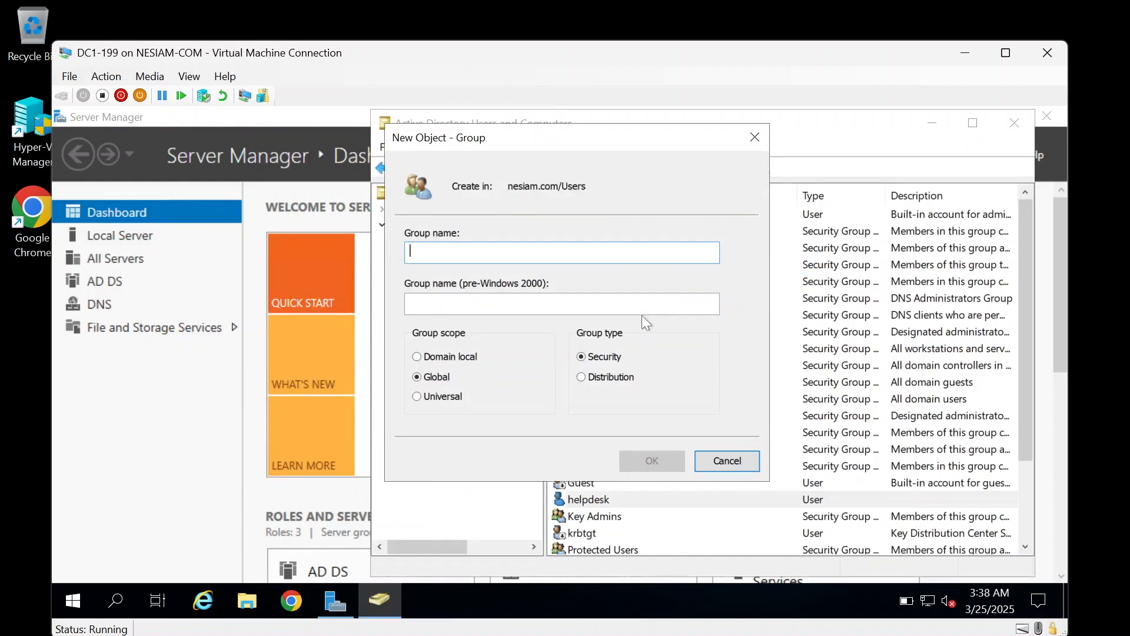
{"action": "type", "text": "allow"}
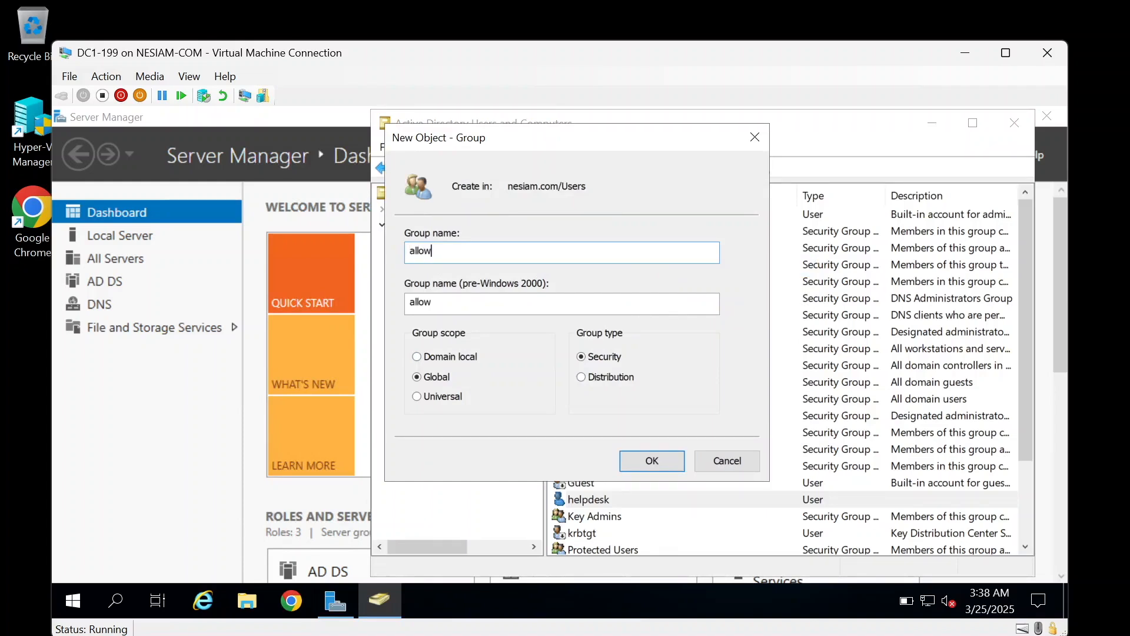
{"action": "type", "text": "_JoinComputersToDomian"}
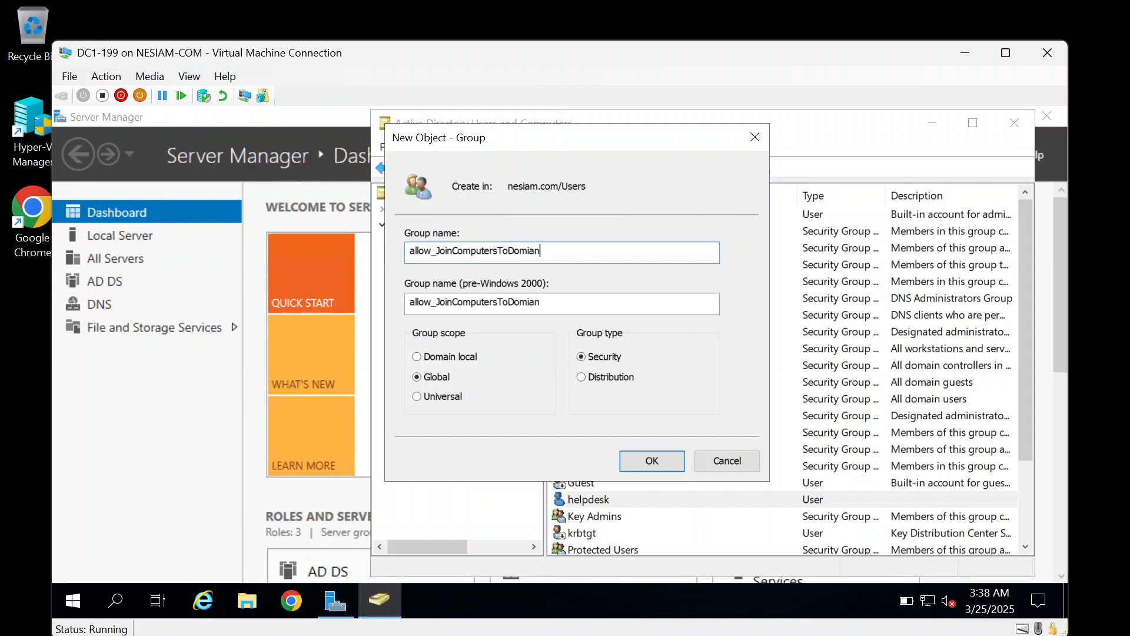
{"action": "key", "text": "BackSpace"}
{"action": "key", "text": "BackSpace"}
{"action": "type", "text": "an"}
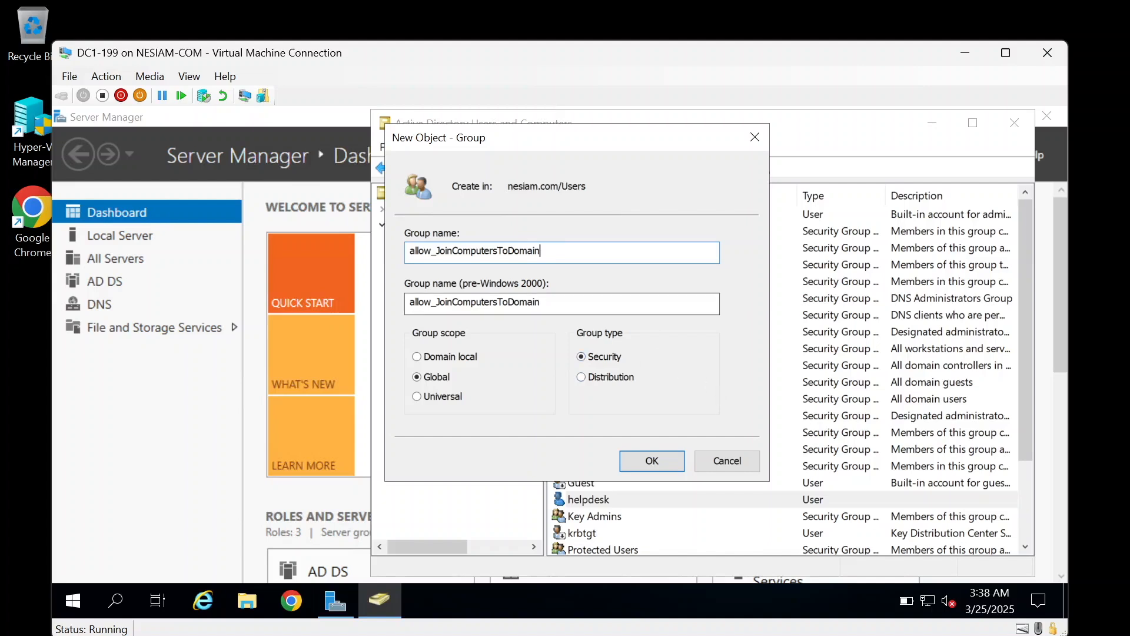
Step: Fill the pre-Windows 2000 name with a note about joining client computers, then create the group
{"action": "key", "text": "Tab"}
{"action": "type", "text": "Meme"}
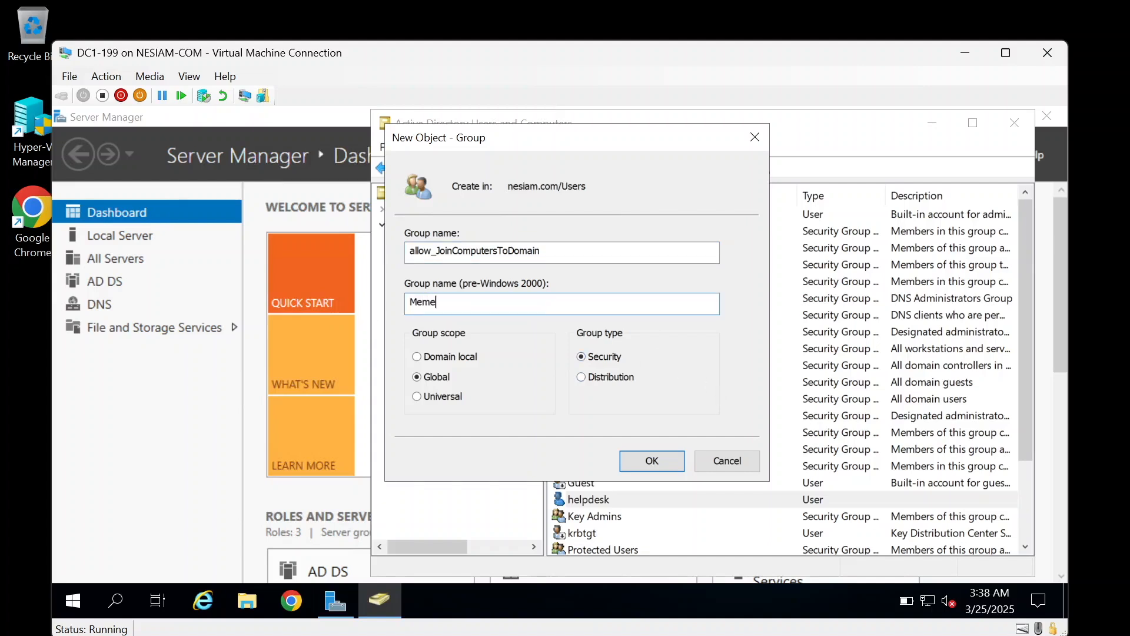
{"action": "key", "text": "BackSpace"}
{"action": "type", "text": "ersh of this group wi"}
{"action": "key", "text": "BackSpace"}
{"action": "key", "text": "BackSpace"}
{"action": "type", "text": "are allowed to join client computer"}
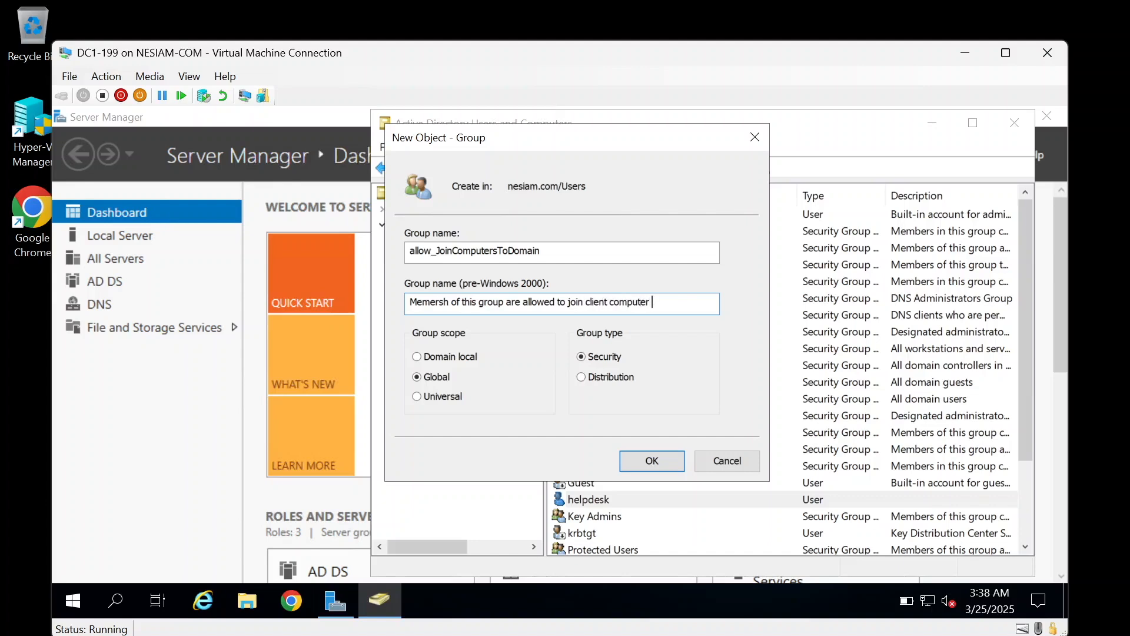
{"action": "key", "text": "BackSpace"}
{"action": "type", "text": "s to domain"}
{"action": "left_click", "coordinate": [652, 461]}
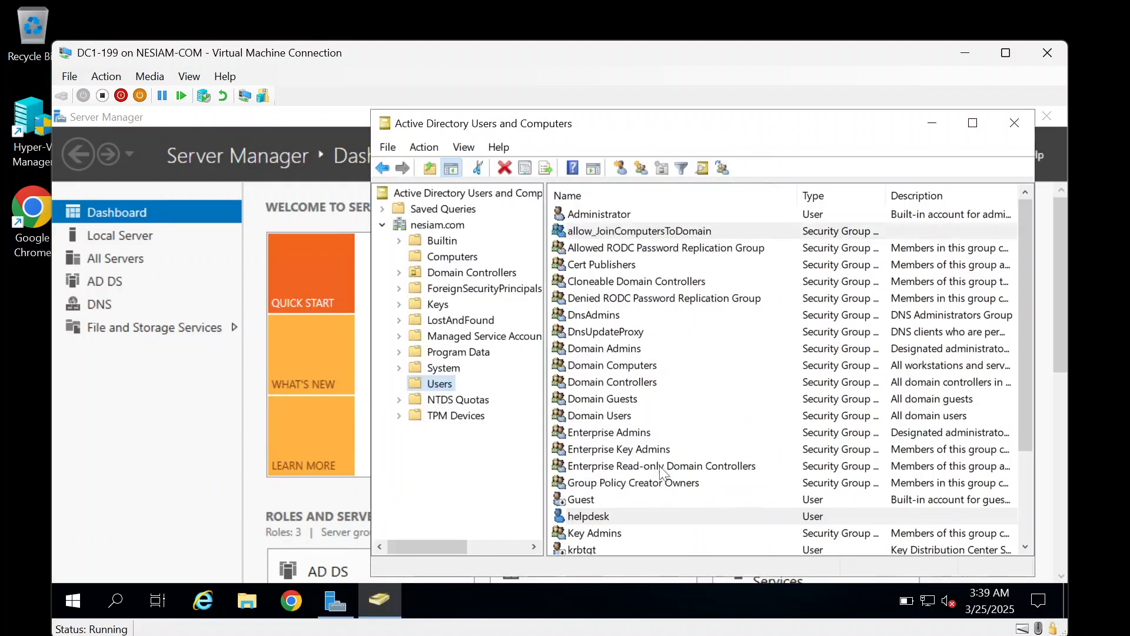
Step: Describe allow_JoinComputersToDomain as created 3/25/2025, letting members join client computer objects
{"action": "left_click", "coordinate": [579, 234]}
{"action": "double_click", "coordinate": [580, 235]}
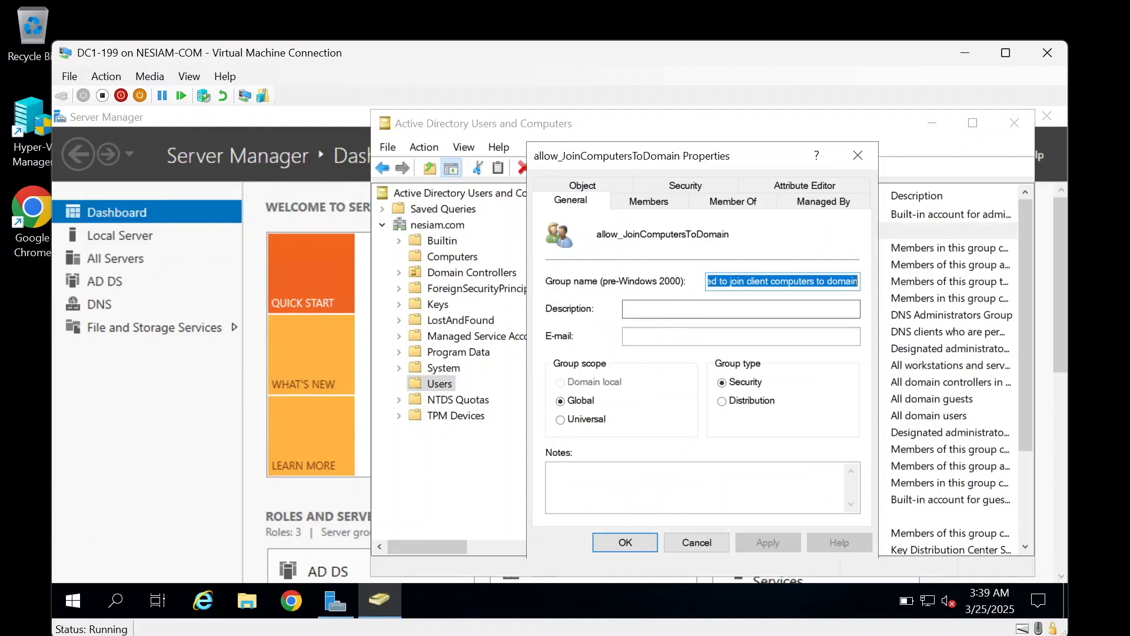
{"action": "left_click", "coordinate": [646, 309]}
{"action": "type", "text": "Group c"}
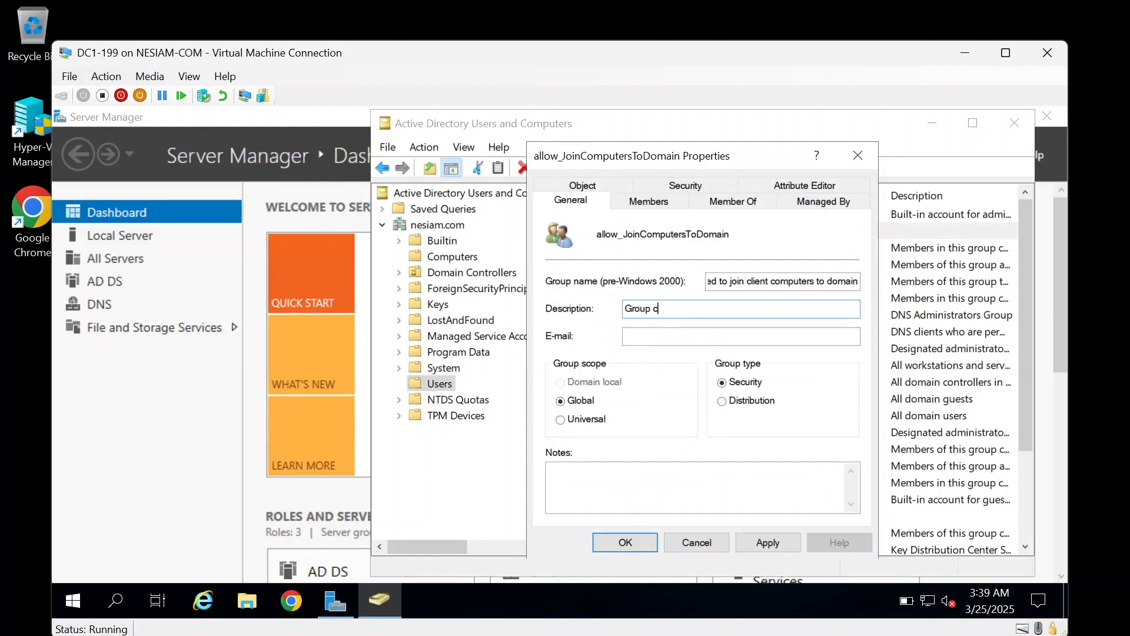
{"action": "type", "text": "reated on 3/25/2025. Members will have "}
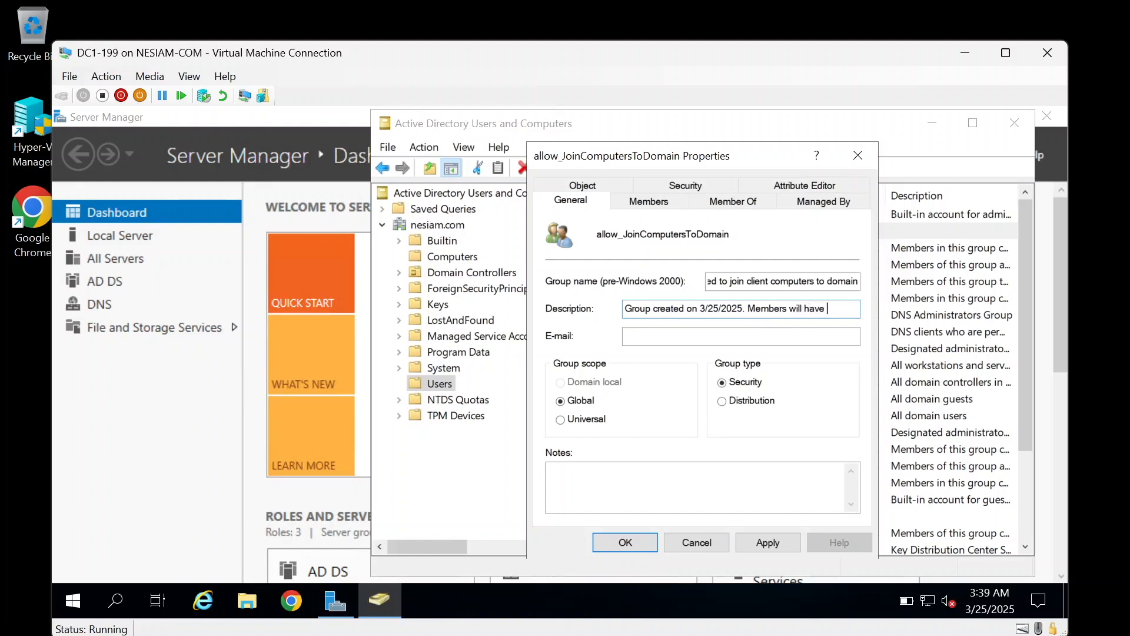
{"action": "type", "text": "permission"}
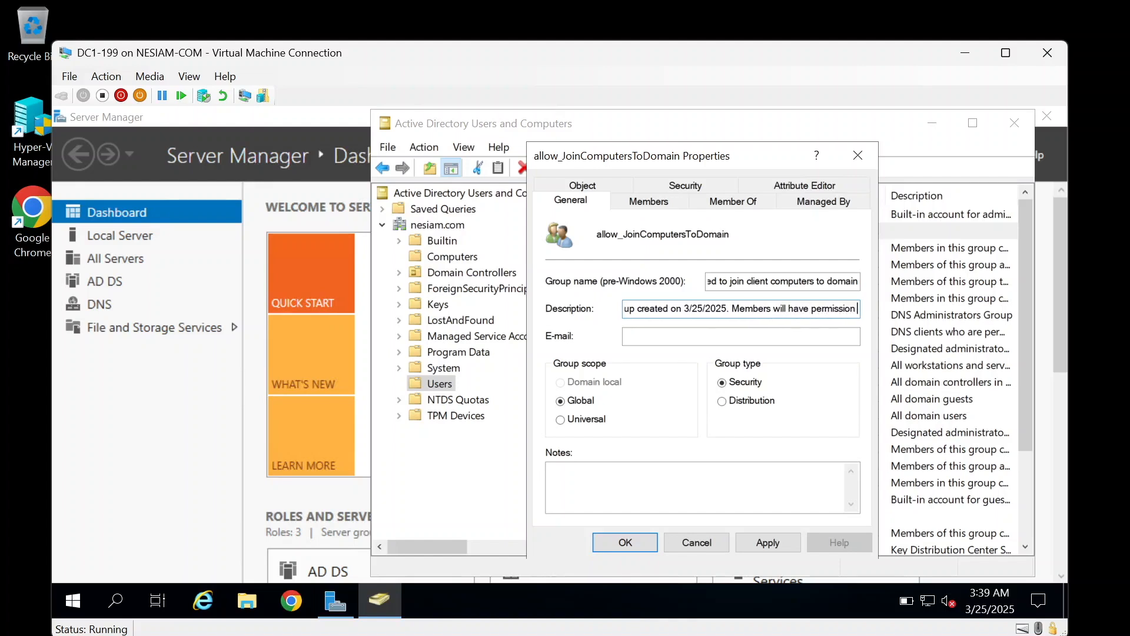
{"action": "type", "text": " to join"}
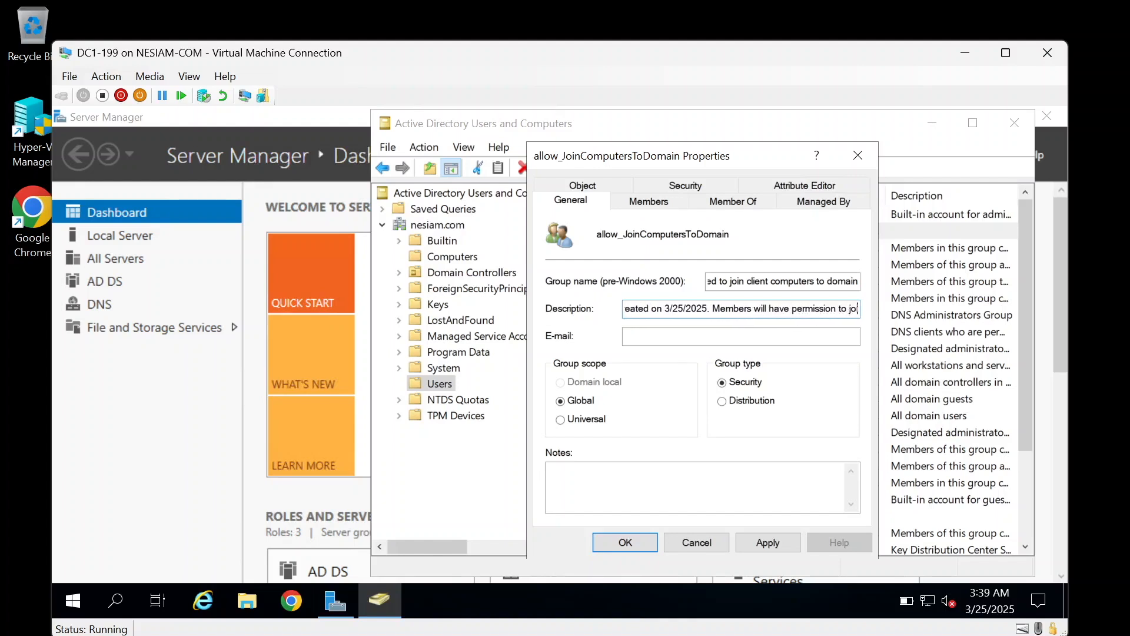
{"action": "type", "text": " client"}
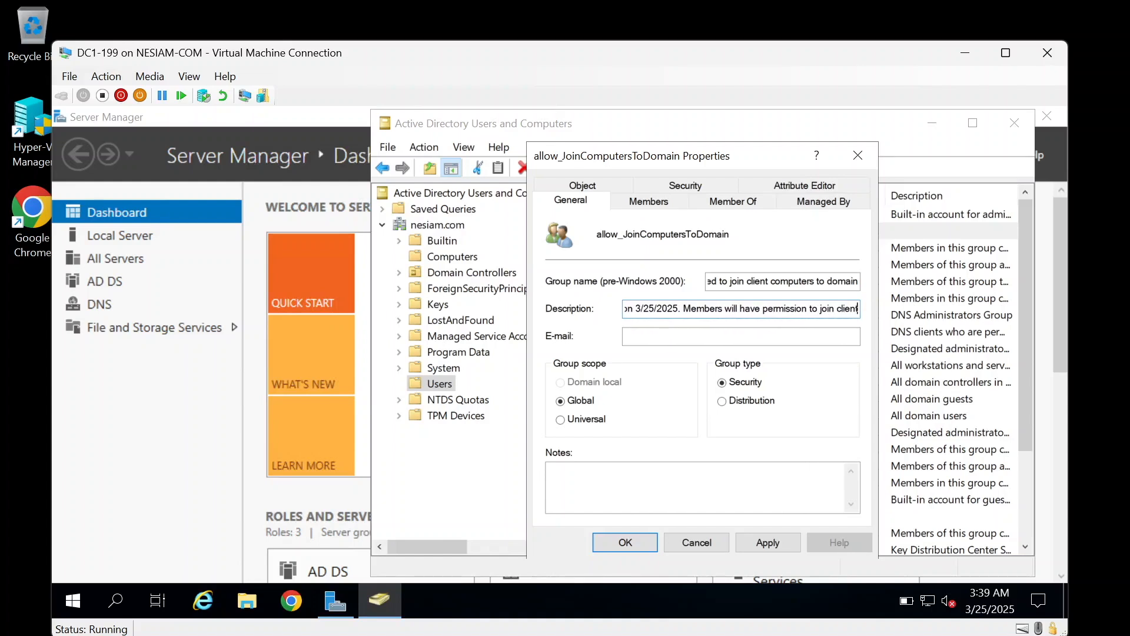
{"action": "type", "text": " computer"}
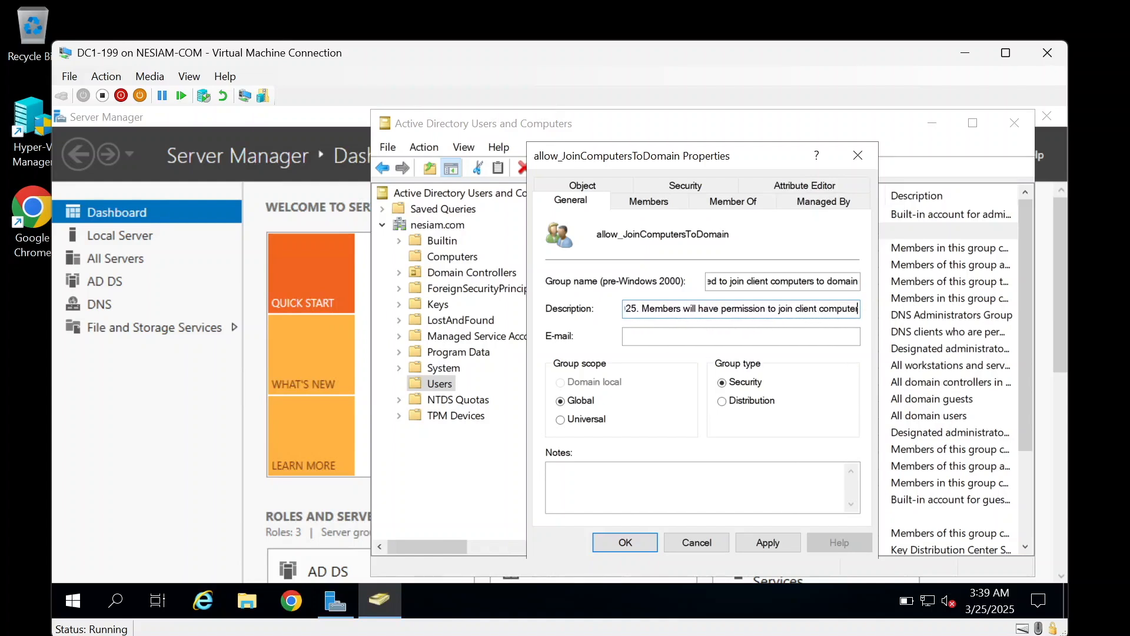
{"action": "type", "text": " objects to "}
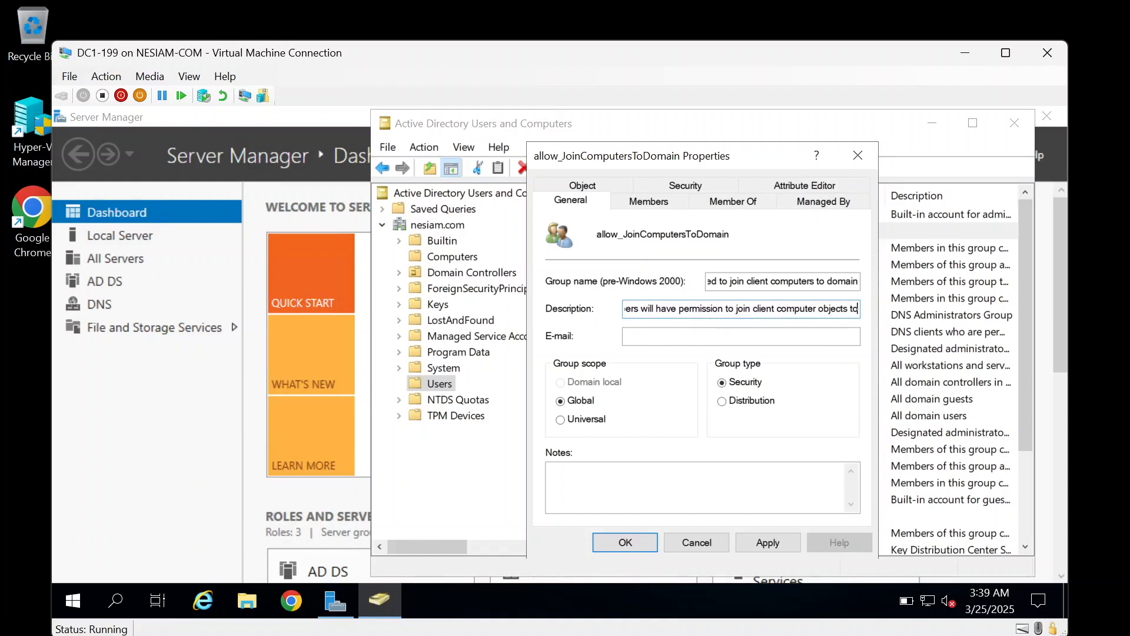
{"action": "type", "text": "t"}
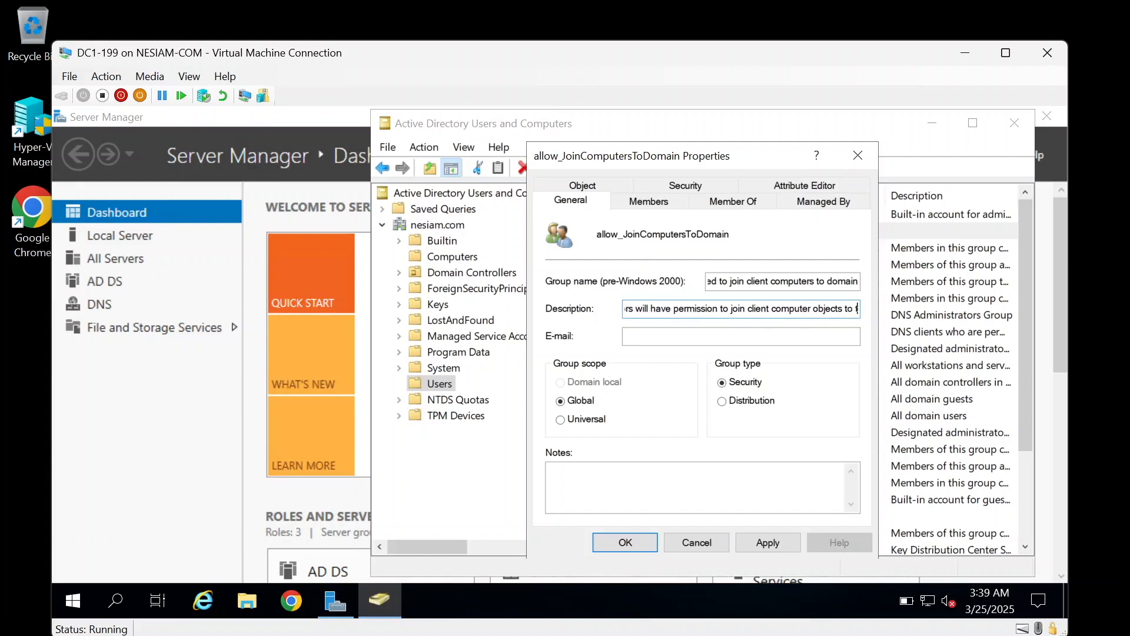
{"action": "type", "text": "omain."}
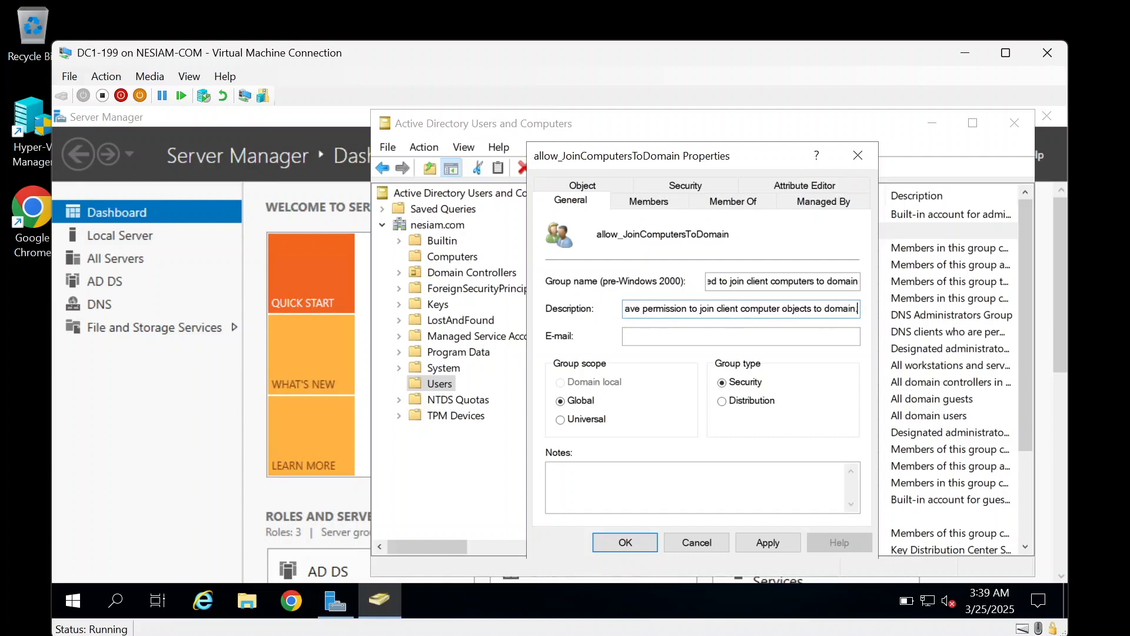
{"action": "left_click", "coordinate": [779, 540]}
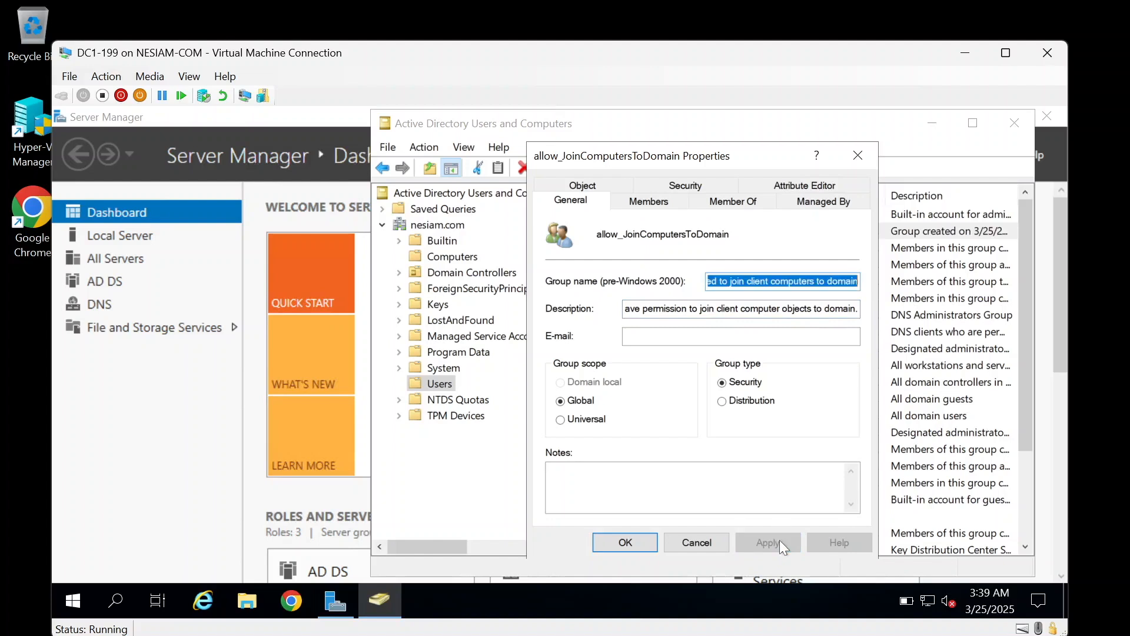
{"action": "left_click", "coordinate": [619, 537]}
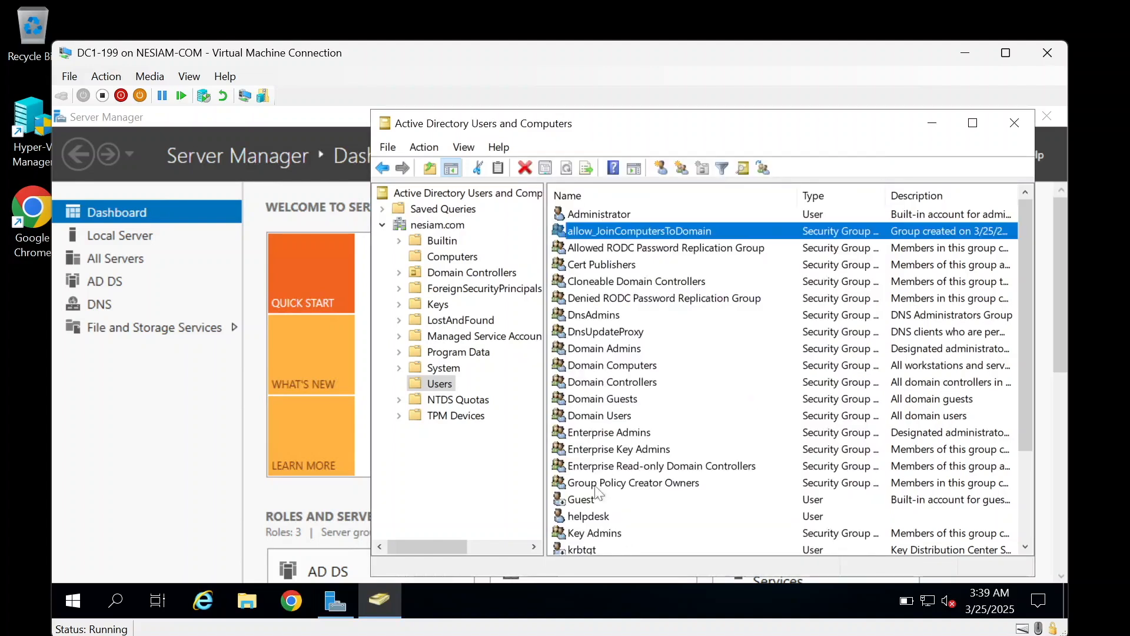
{"action": "left_click", "coordinate": [587, 518]}
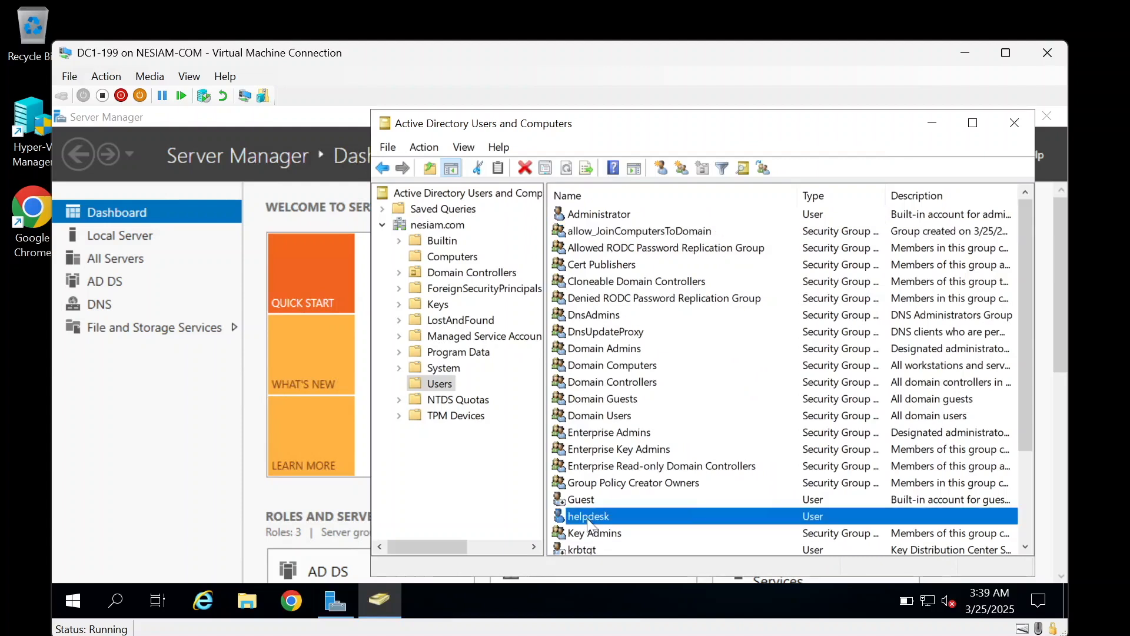
{"action": "right_click", "coordinate": [588, 518]}
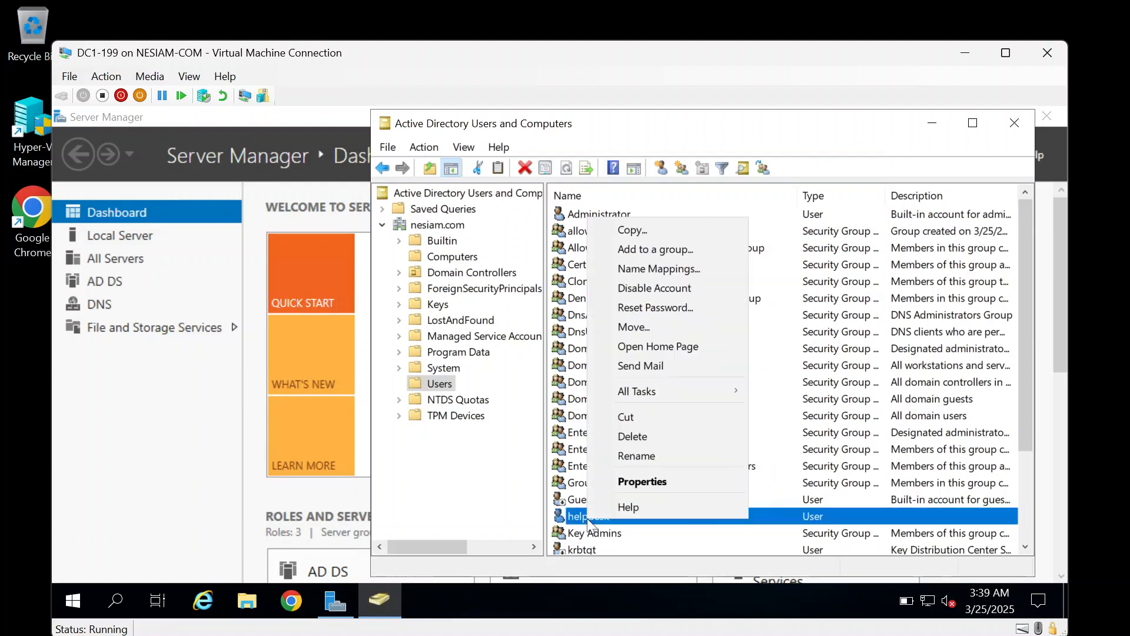
Step: Add helpdesk to the allow_JoinComputersToDomain group
{"action": "left_click", "coordinate": [629, 250]}
{"action": "type", "text": "allow"}
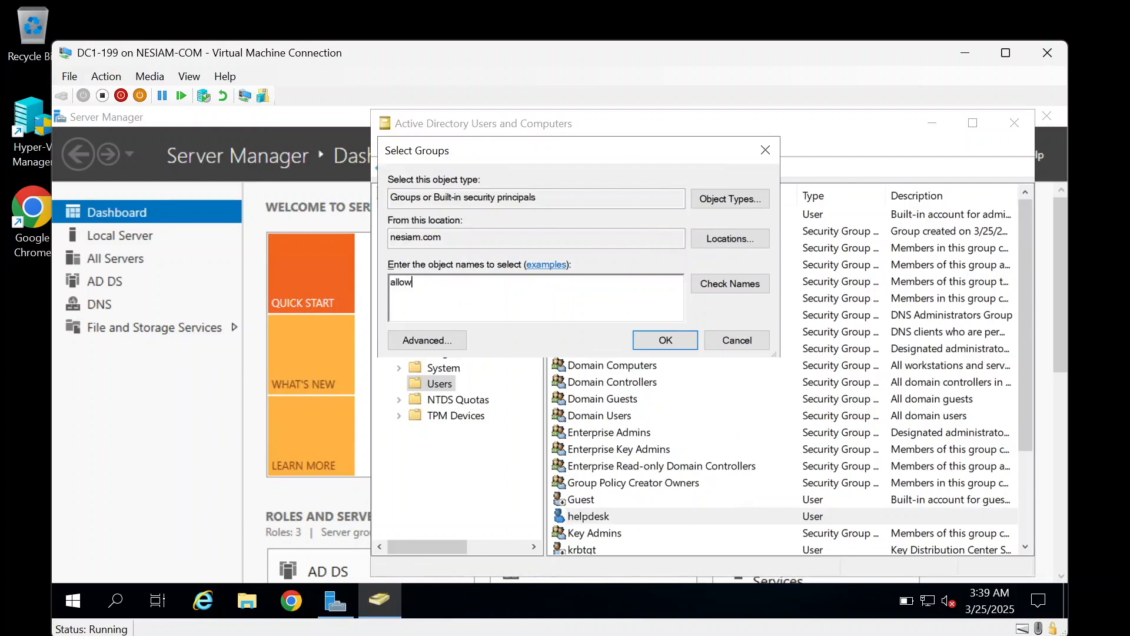
{"action": "left_click", "coordinate": [726, 285]}
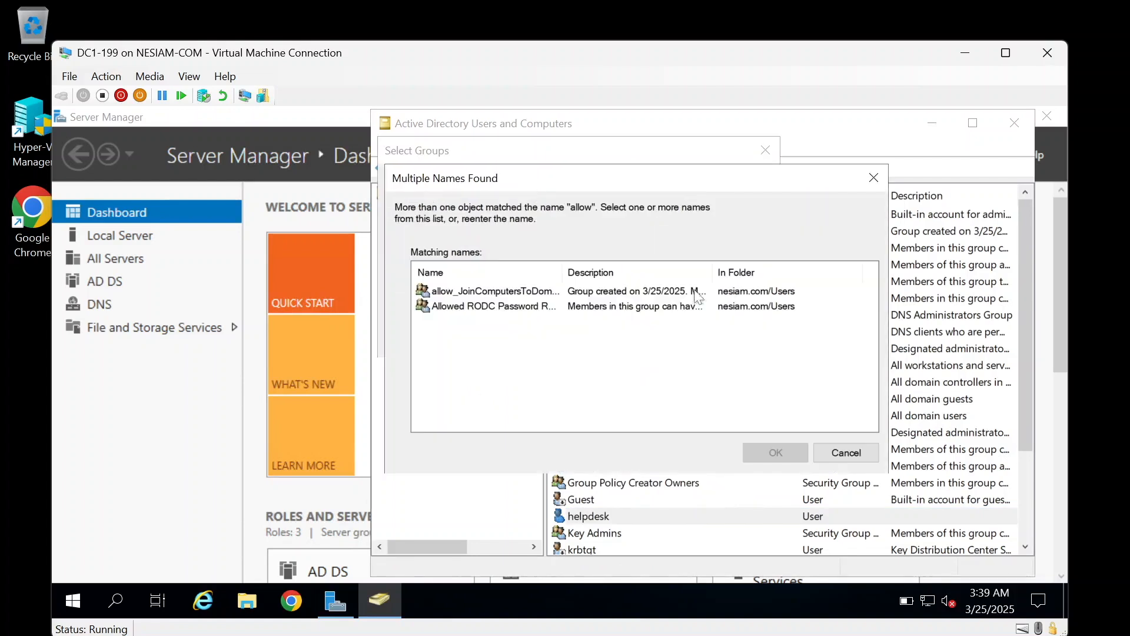
{"action": "double_click", "coordinate": [503, 291]}
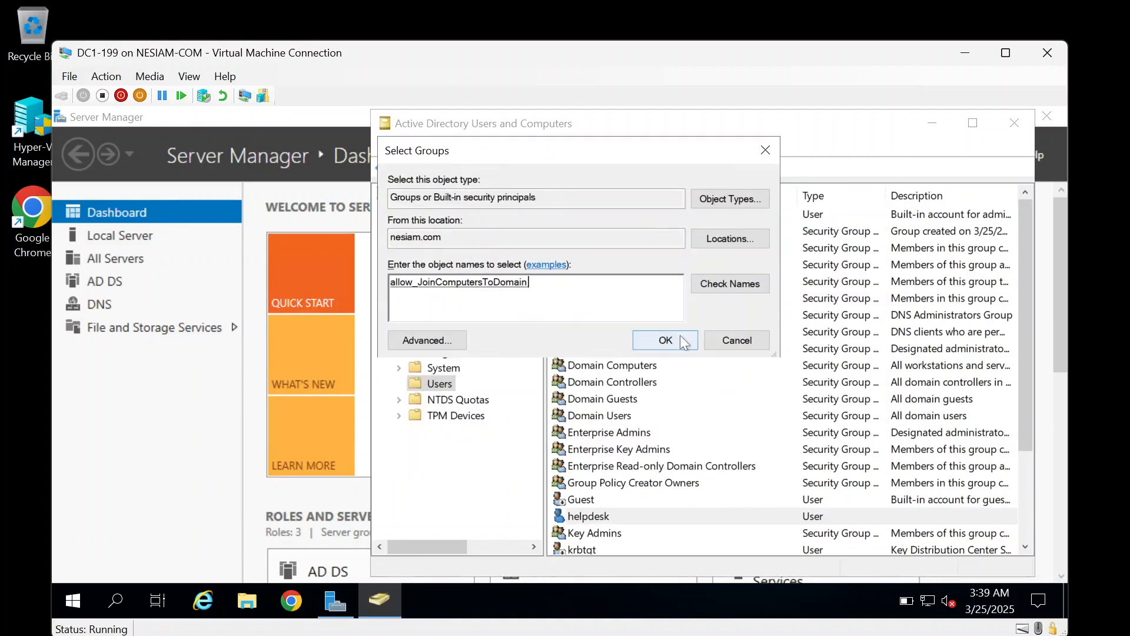
{"action": "left_click", "coordinate": [665, 340]}
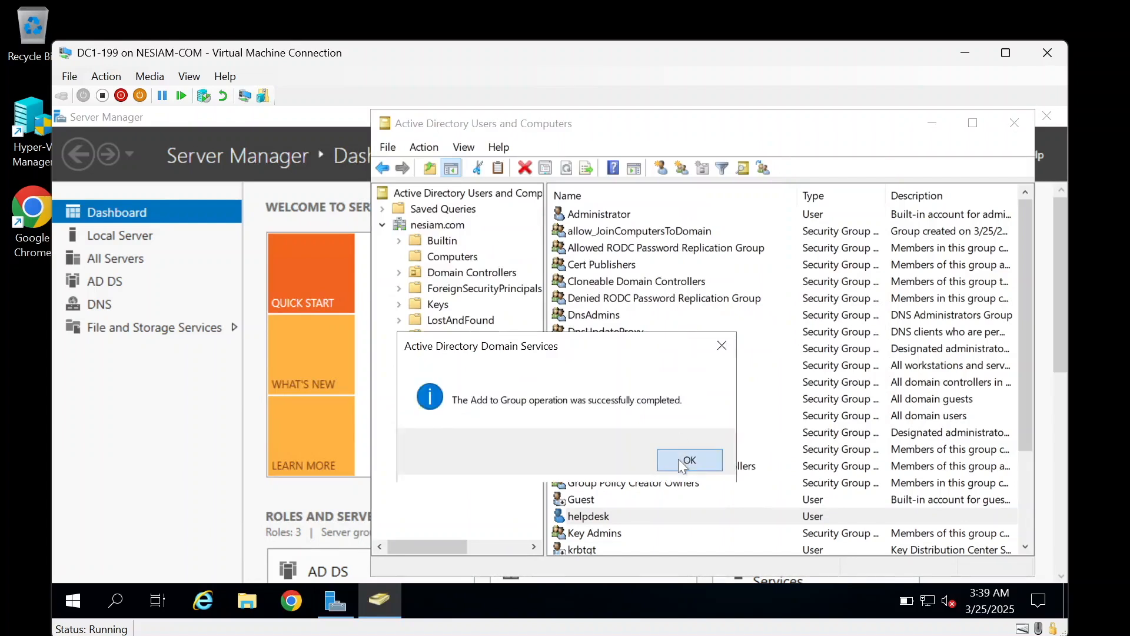
{"action": "left_click", "coordinate": [682, 462]}
Step: Verify helpdesk on the group's Members tab, then show the Computers container
{"action": "left_click", "coordinate": [595, 233]}
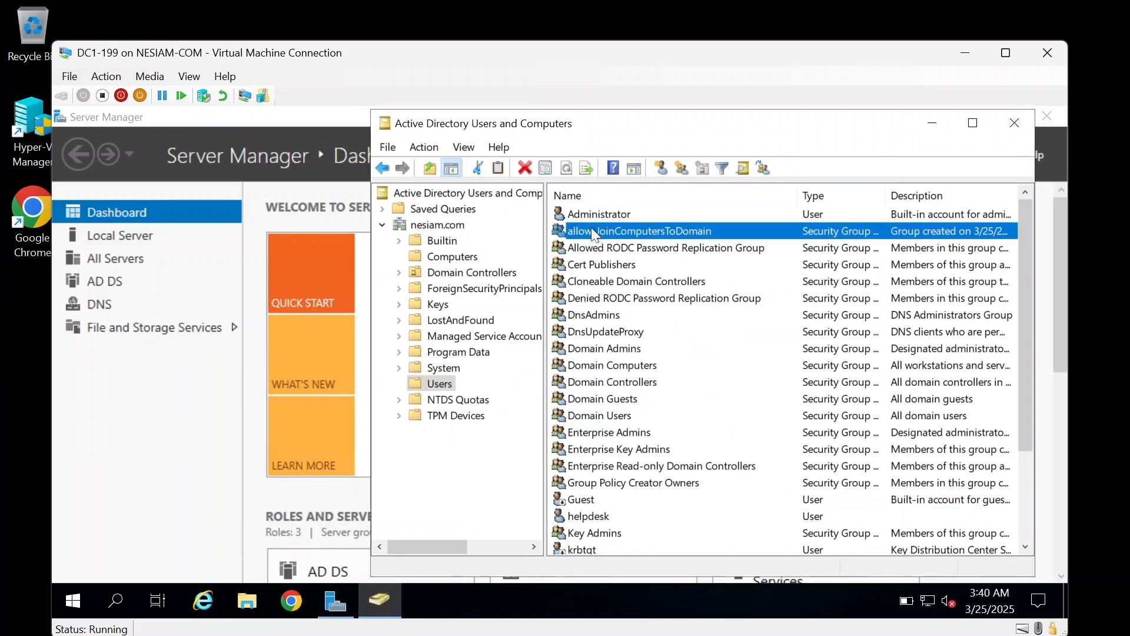
{"action": "right_click", "coordinate": [593, 233]}
{"action": "left_click", "coordinate": [665, 392]}
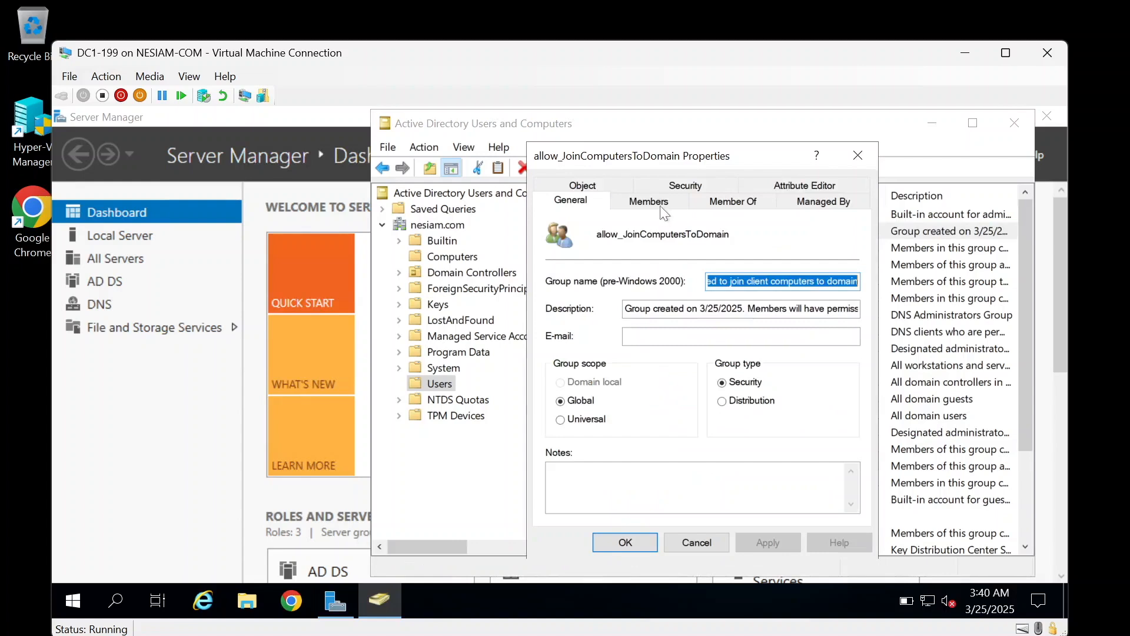
{"action": "left_click", "coordinate": [659, 206]}
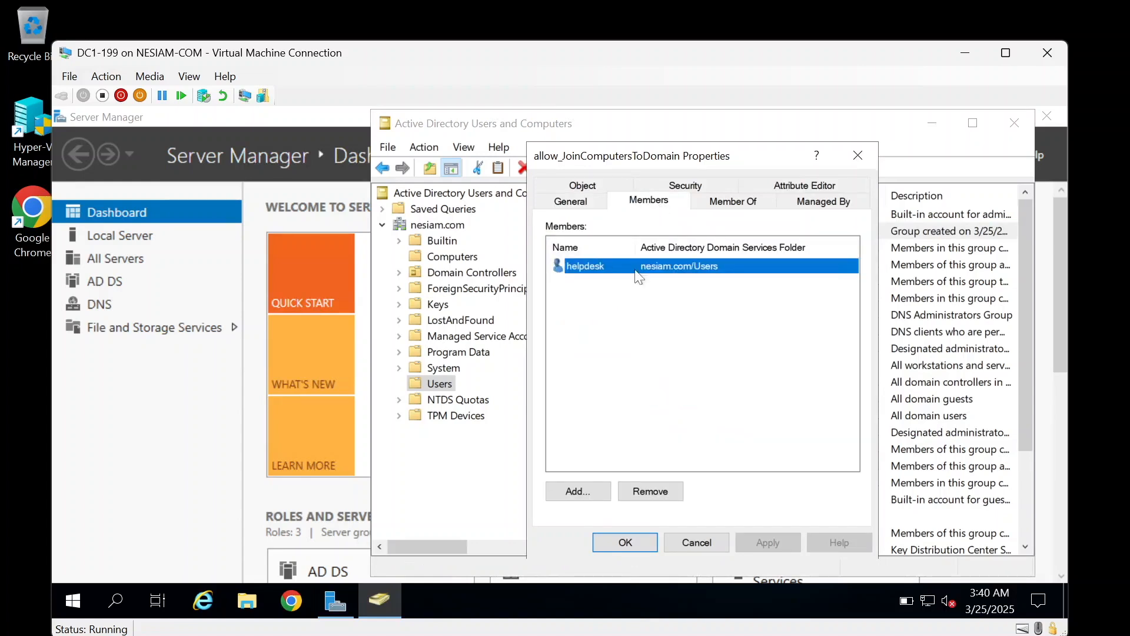
{"action": "left_click", "coordinate": [637, 543]}
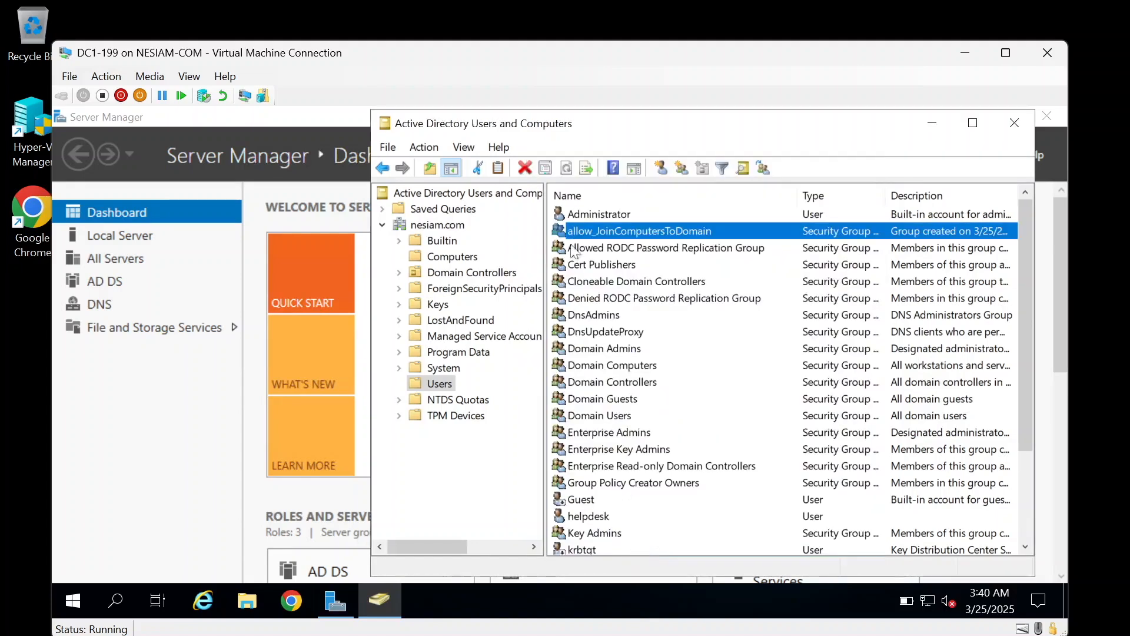
{"action": "left_click", "coordinate": [607, 514]}
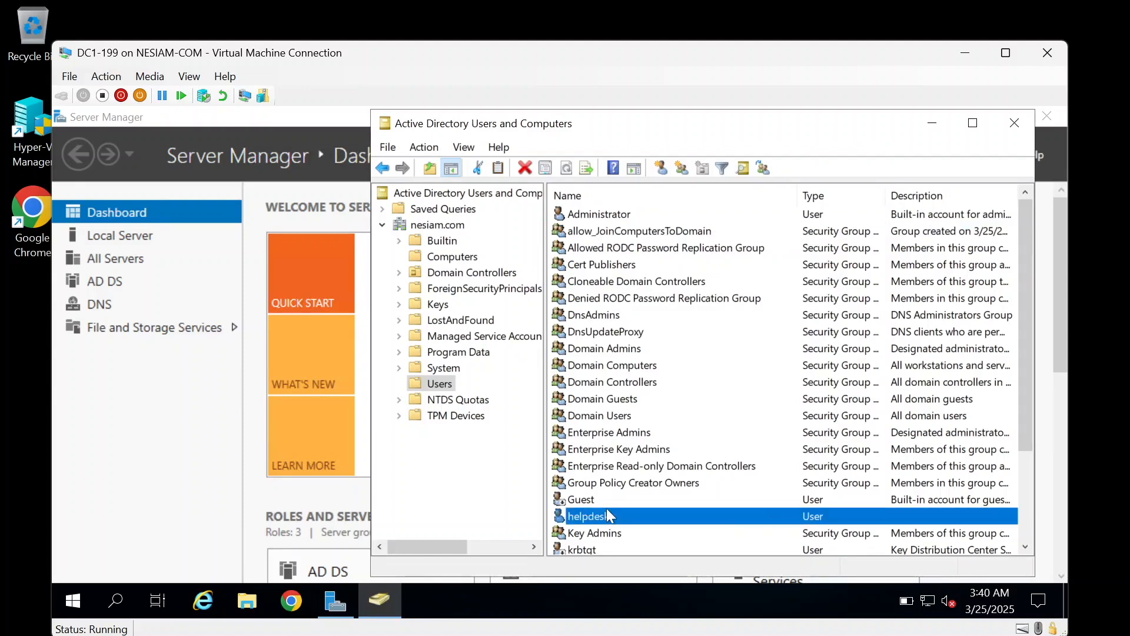
{"action": "left_click", "coordinate": [454, 259]}
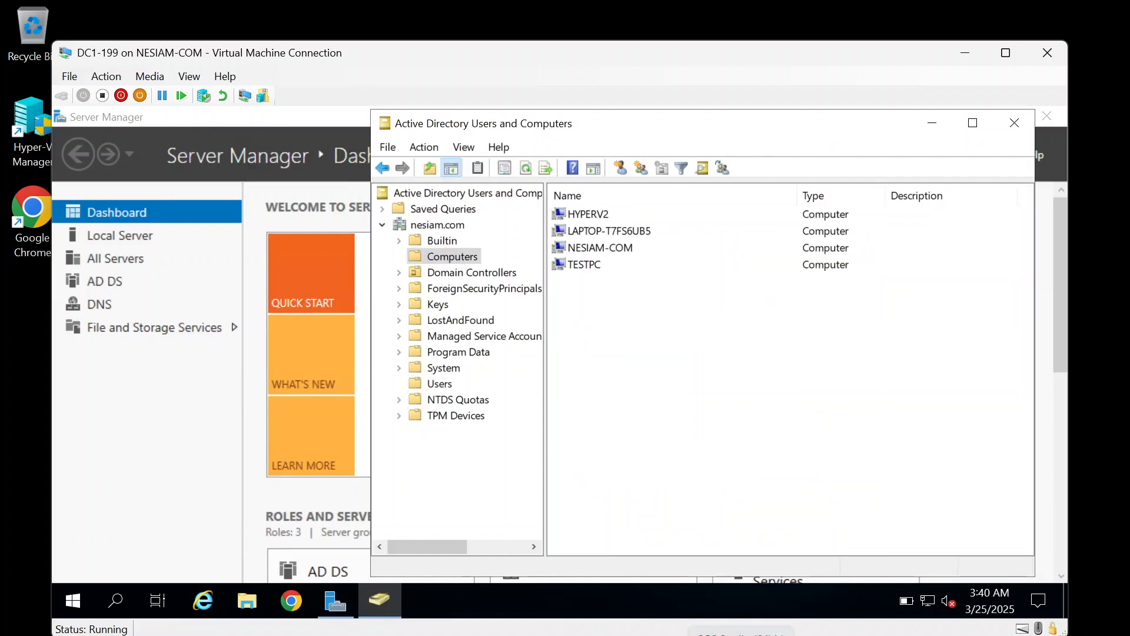
Step: Reconnect to the Virtualized Win 11 VM from Hyper-V Manager and return to its desktop
{"action": "mouse_move", "coordinate": [760, 635]}
{"action": "left_click", "coordinate": [642, 635]}
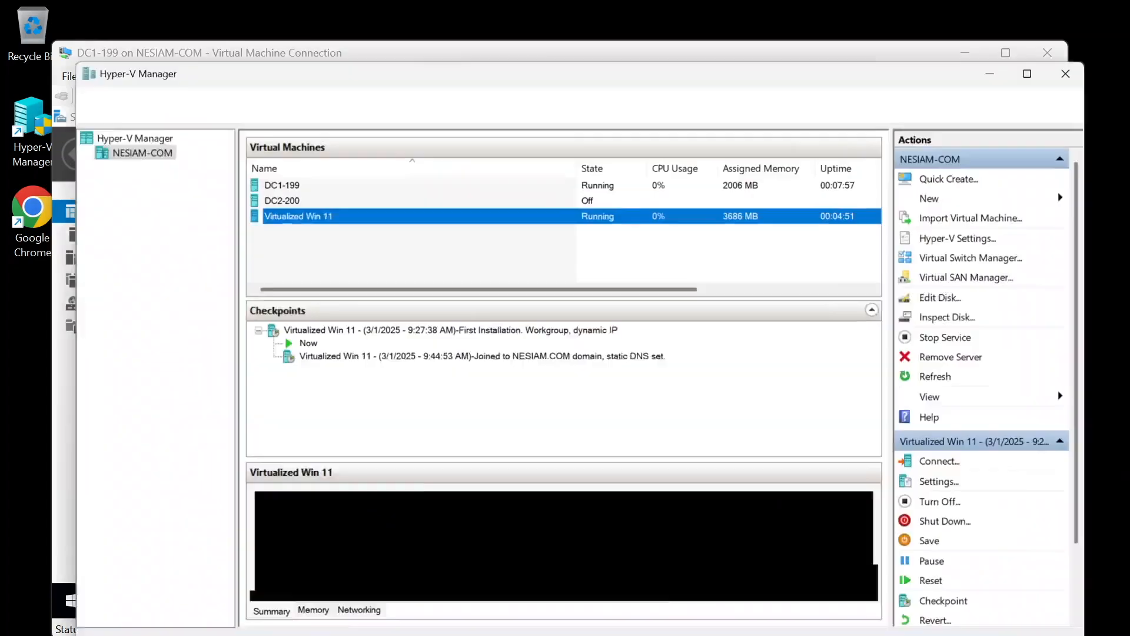
{"action": "right_click", "coordinate": [264, 173]}
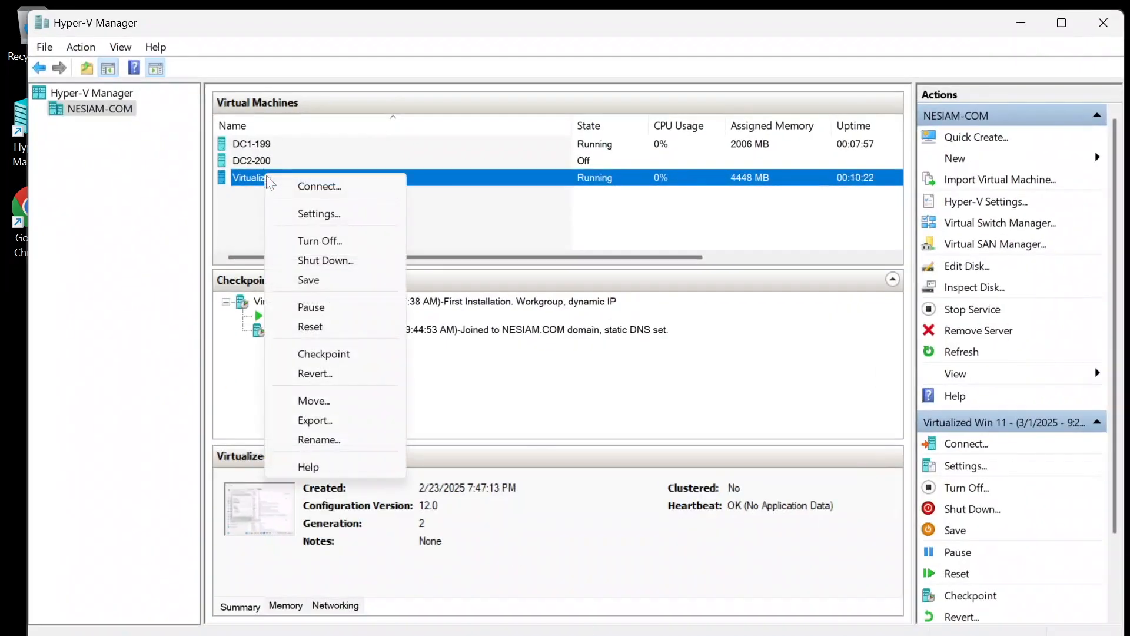
{"action": "left_click", "coordinate": [283, 187]}
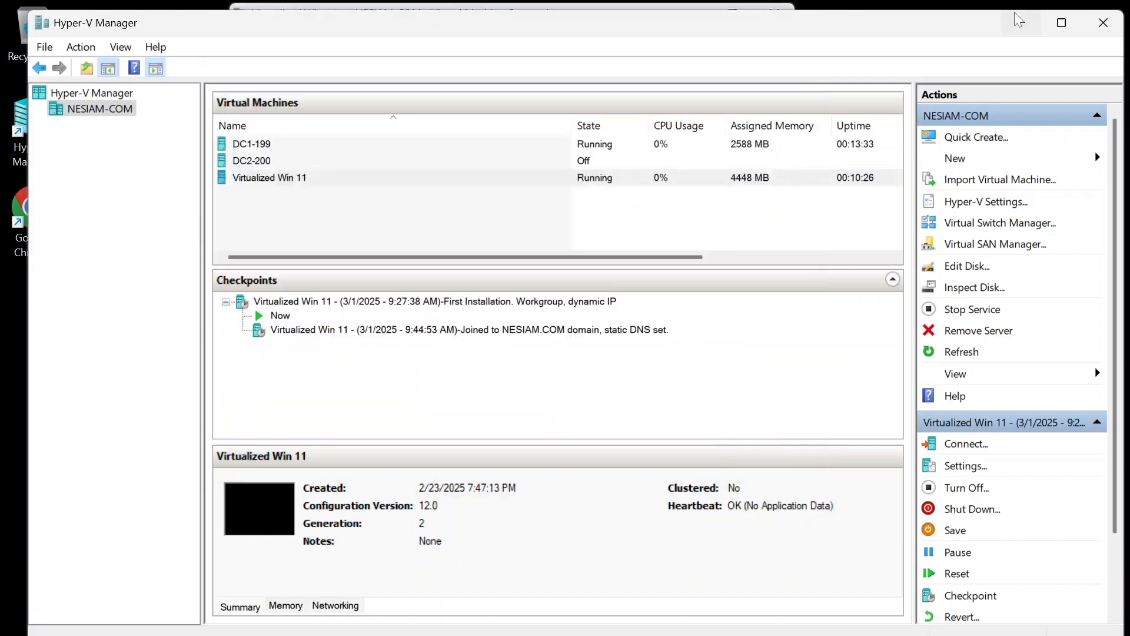
{"action": "left_click", "coordinate": [1021, 22]}
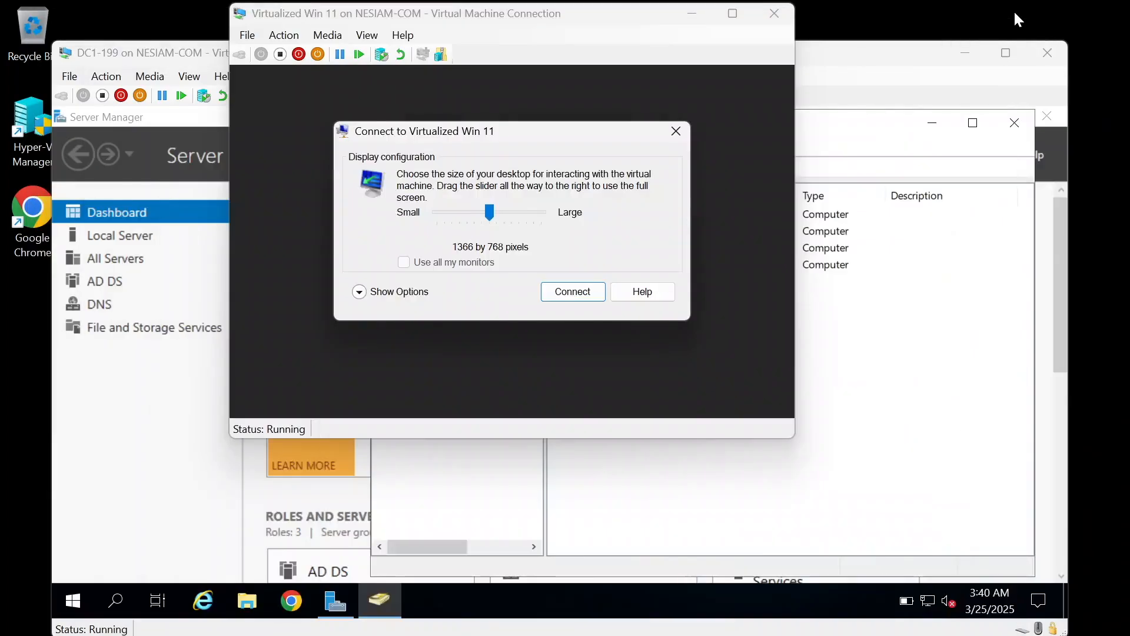
{"action": "key", "text": "Return"}
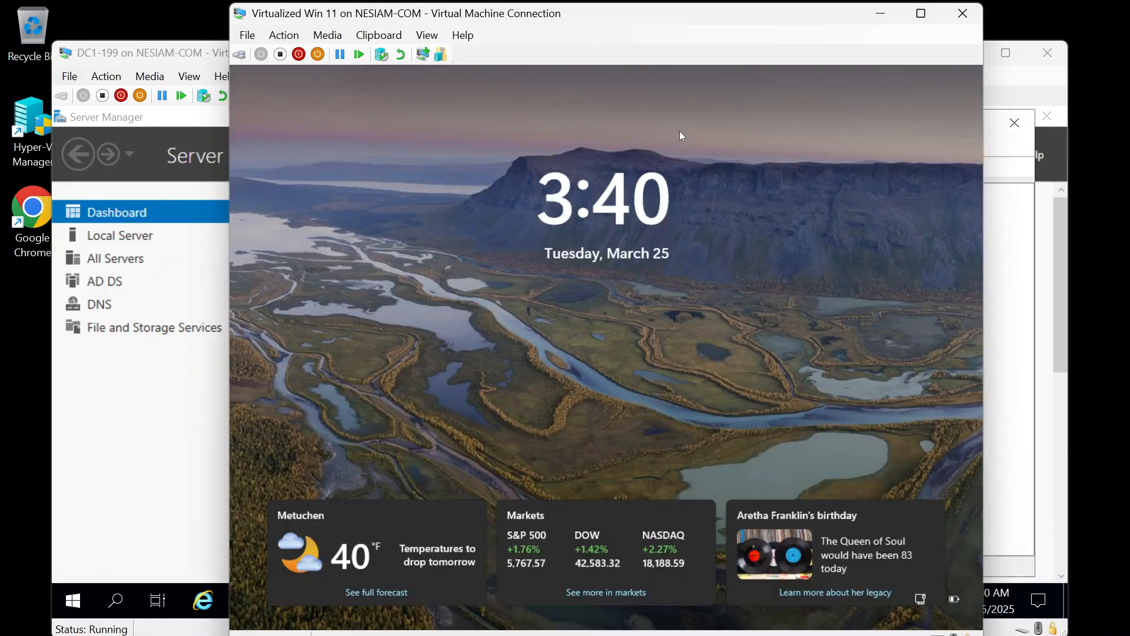
{"action": "left_click", "coordinate": [244, 56]}
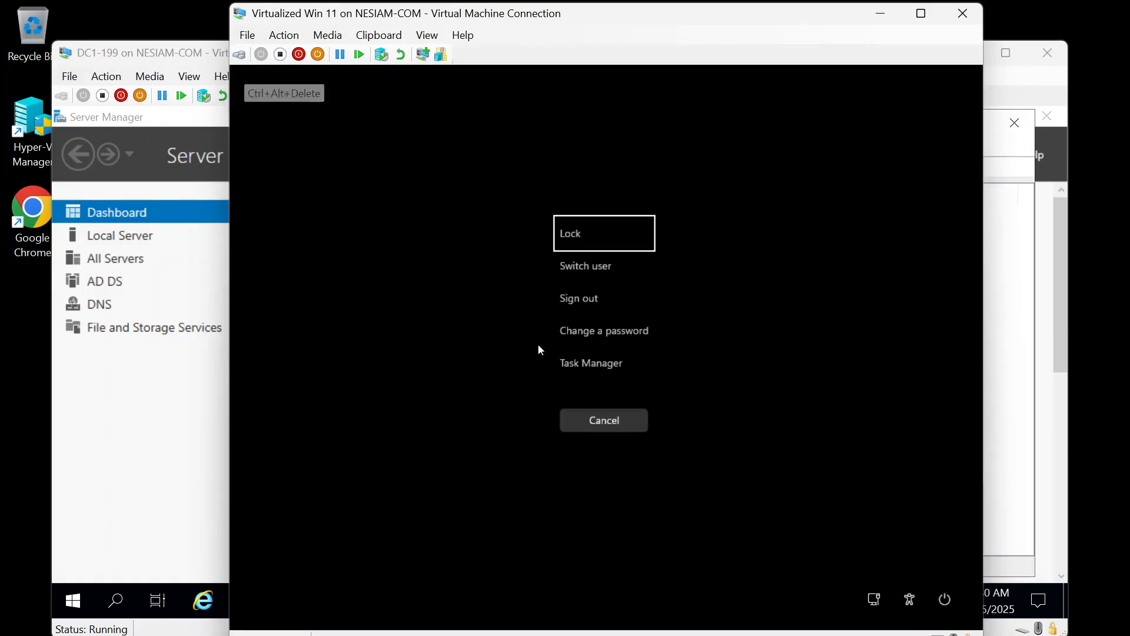
{"action": "left_click", "coordinate": [613, 423]}
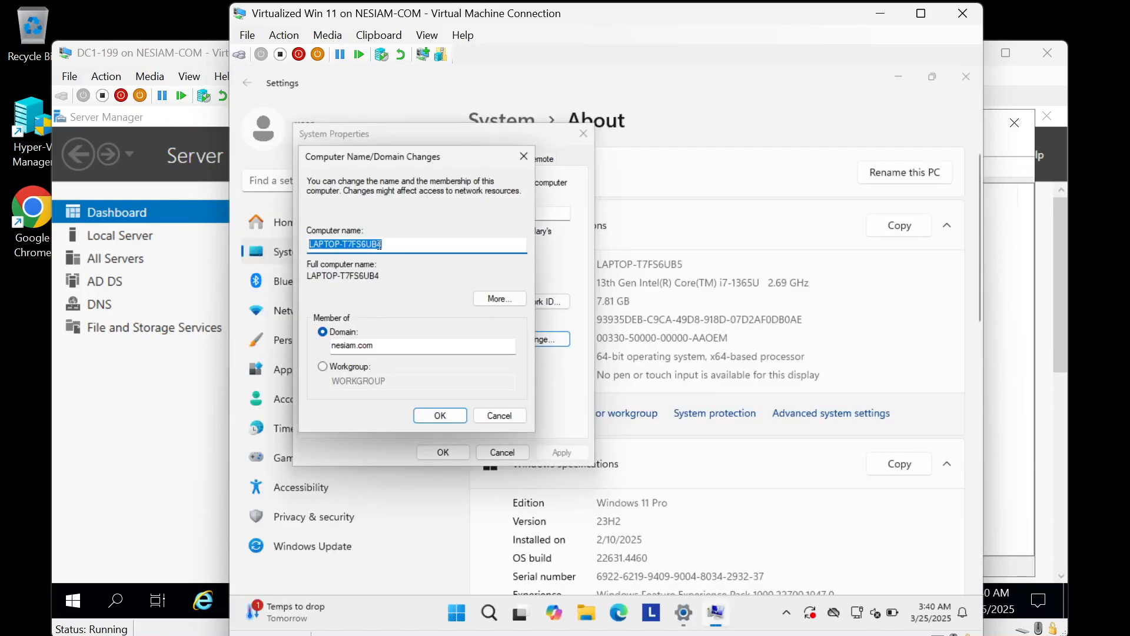
Step: Attempt the nesiam.com join with helpdesk credentials, dismiss the account-limit error, and close the VM
{"action": "left_click", "coordinate": [449, 421]}
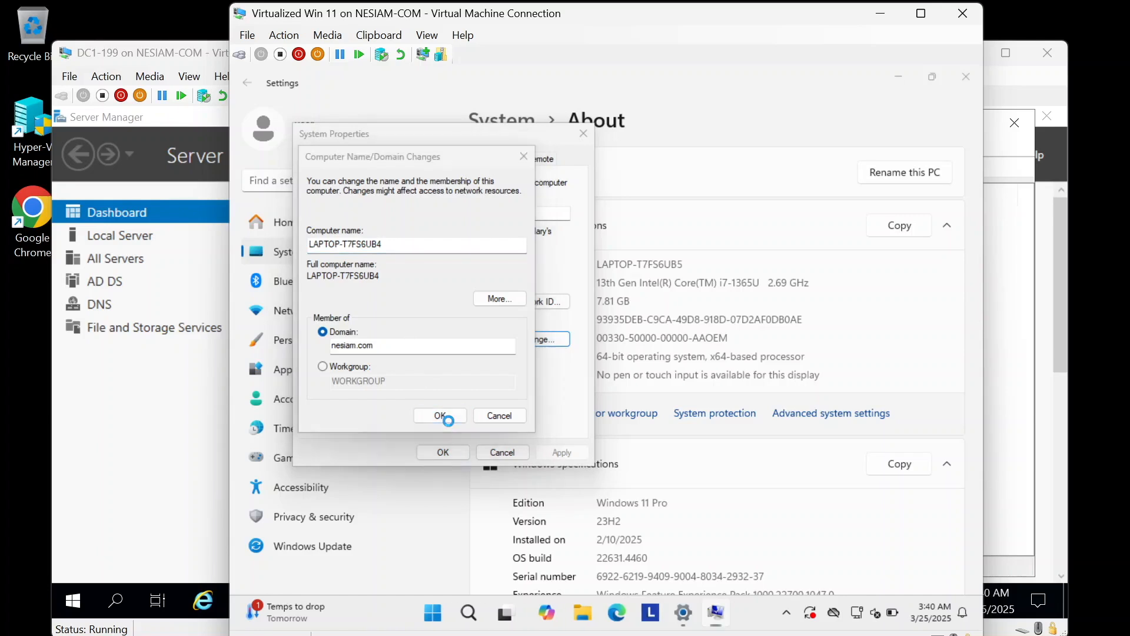
{"action": "type", "text": "h"}
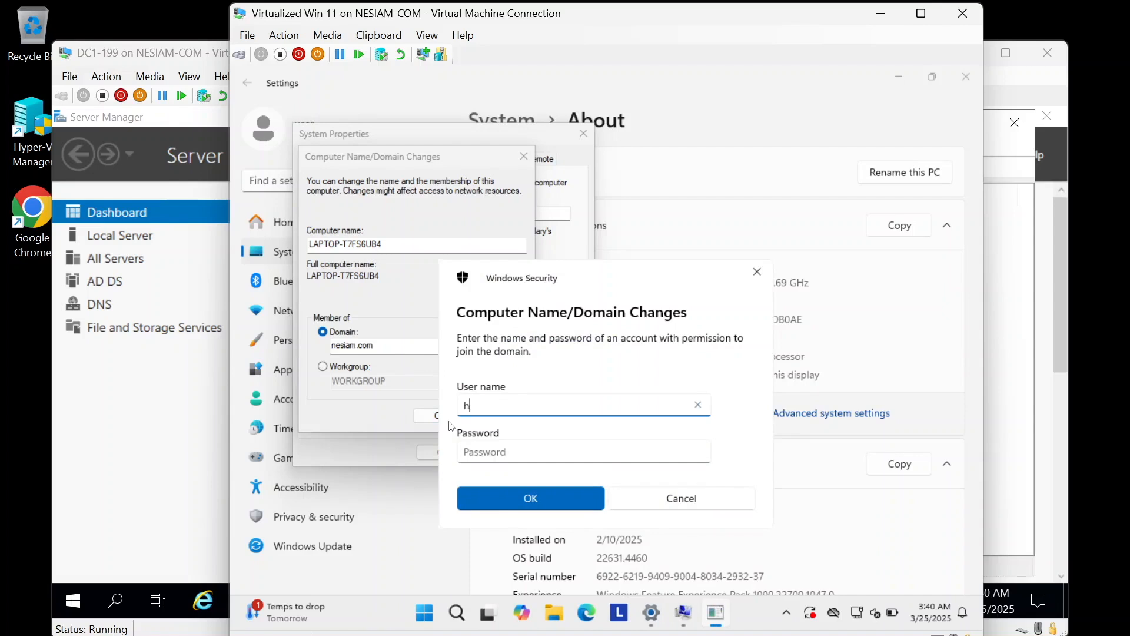
{"action": "type", "text": "elpdesk"}
{"action": "key", "text": "Tab"}
{"action": "type", "text": "•••••••••••••"}
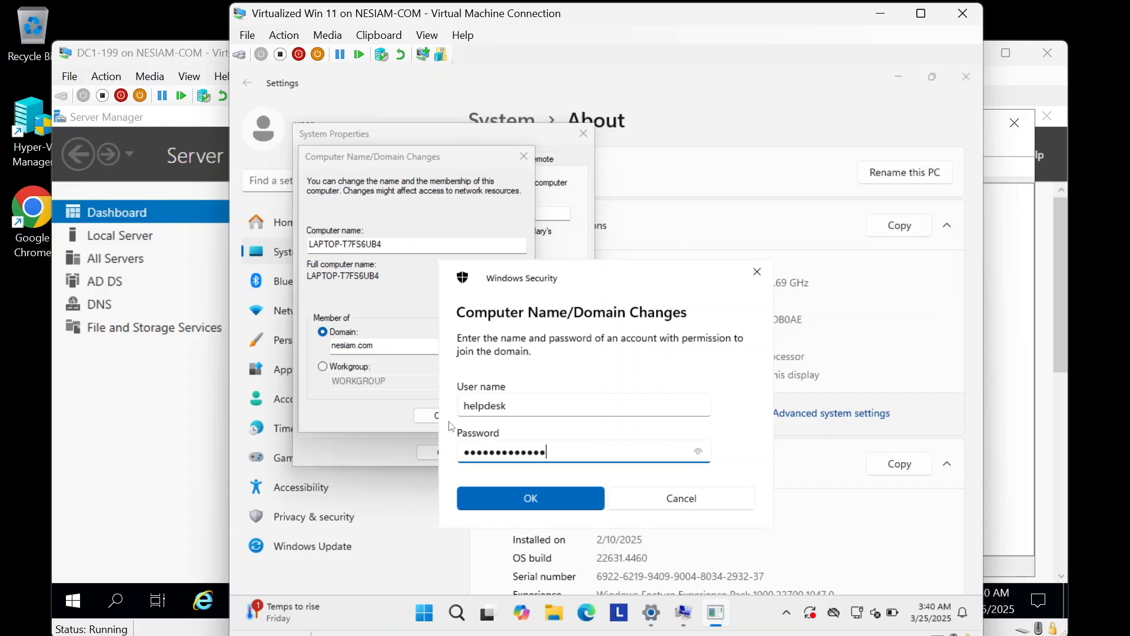
{"action": "left_click", "coordinate": [503, 496]}
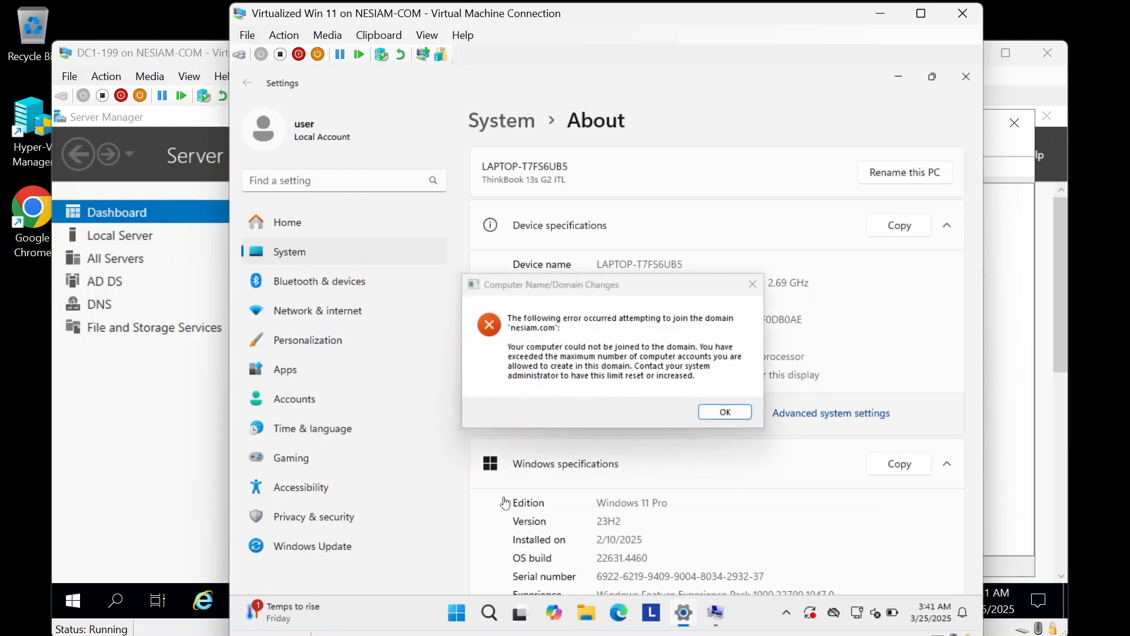
{"action": "left_click", "coordinate": [733, 413]}
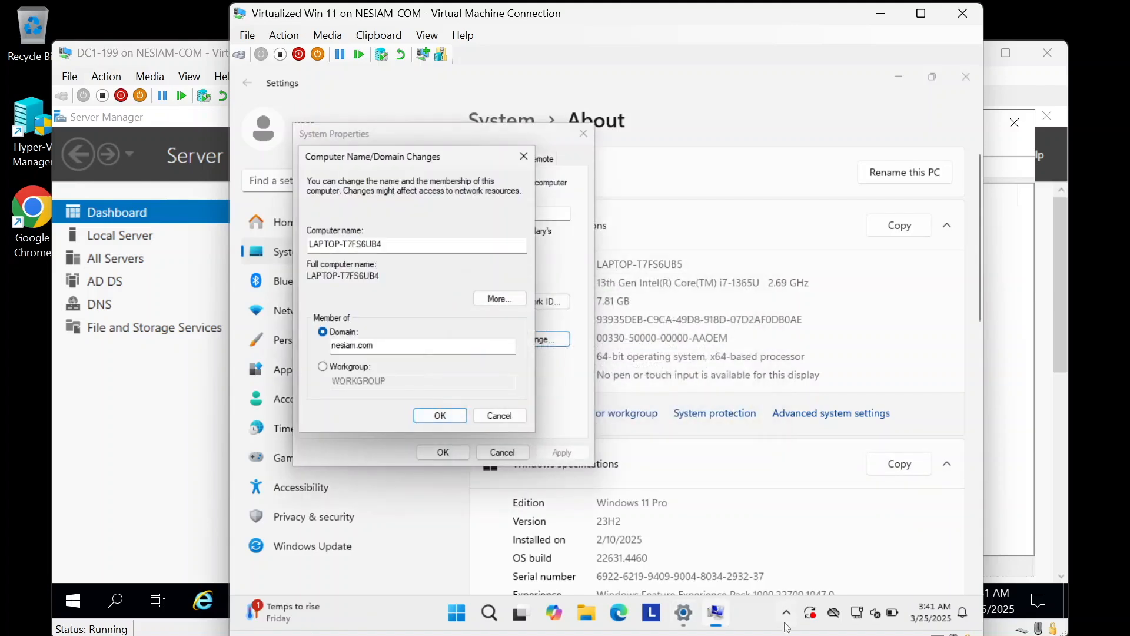
{"action": "left_click", "coordinate": [960, 17]}
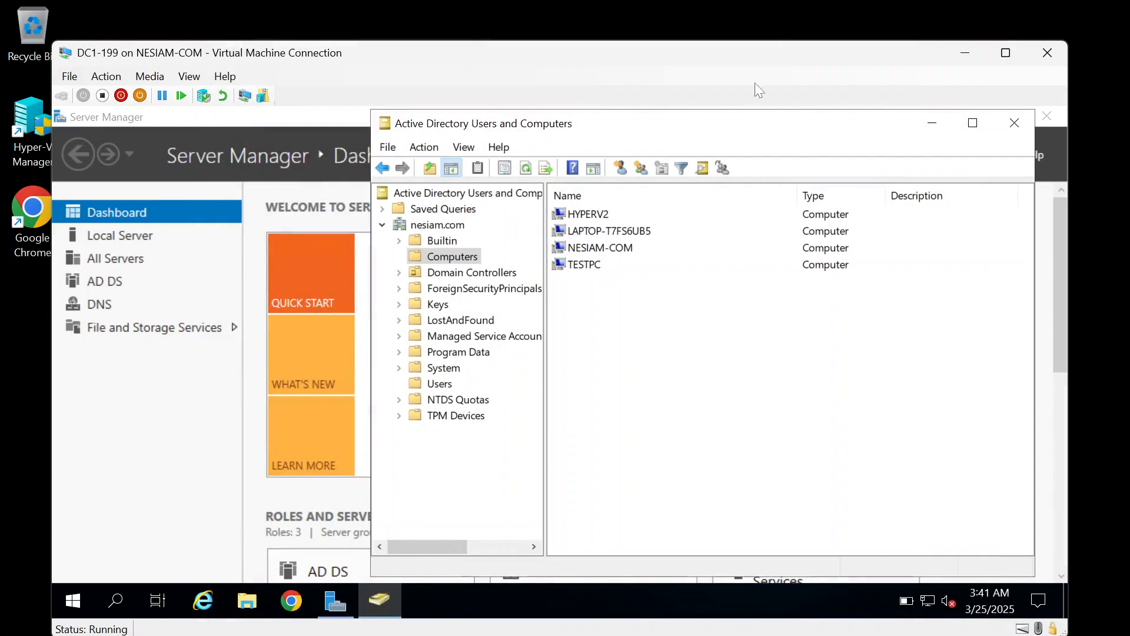
Step: Search the Start menu for 'group' and launch Group Policy Management
{"action": "left_click", "coordinate": [71, 598]}
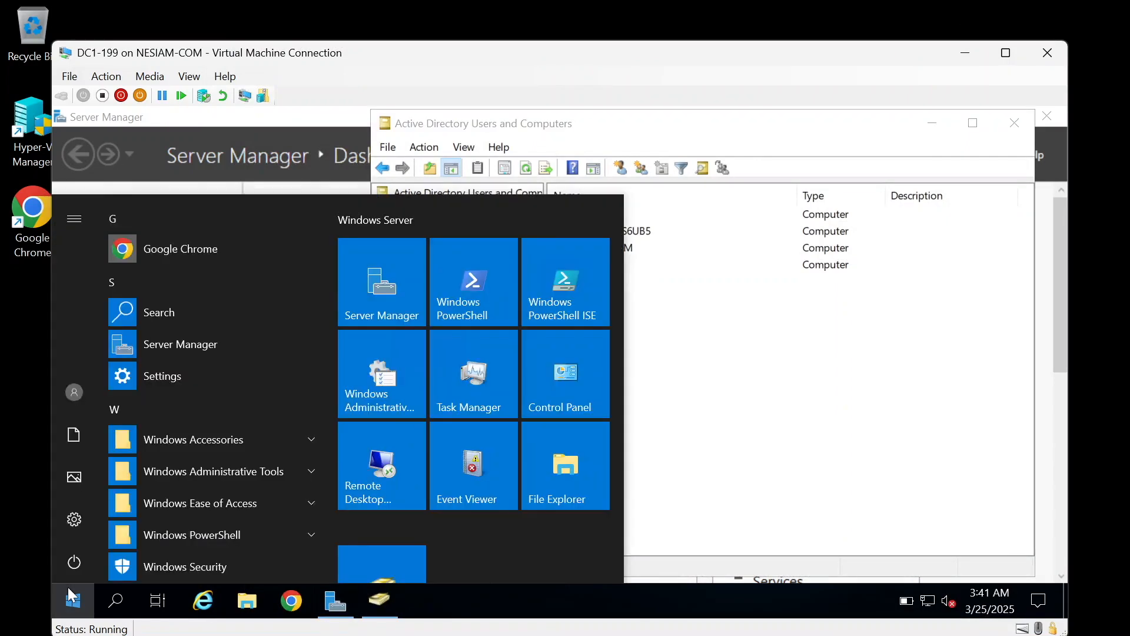
{"action": "type", "text": "group"}
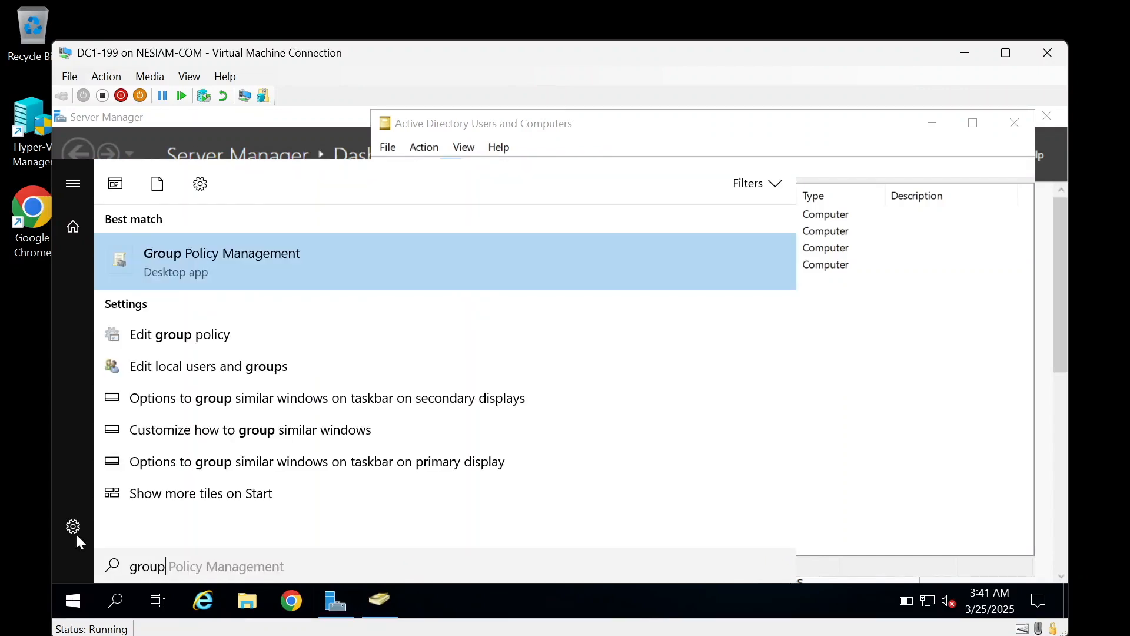
{"action": "left_click", "coordinate": [290, 275]}
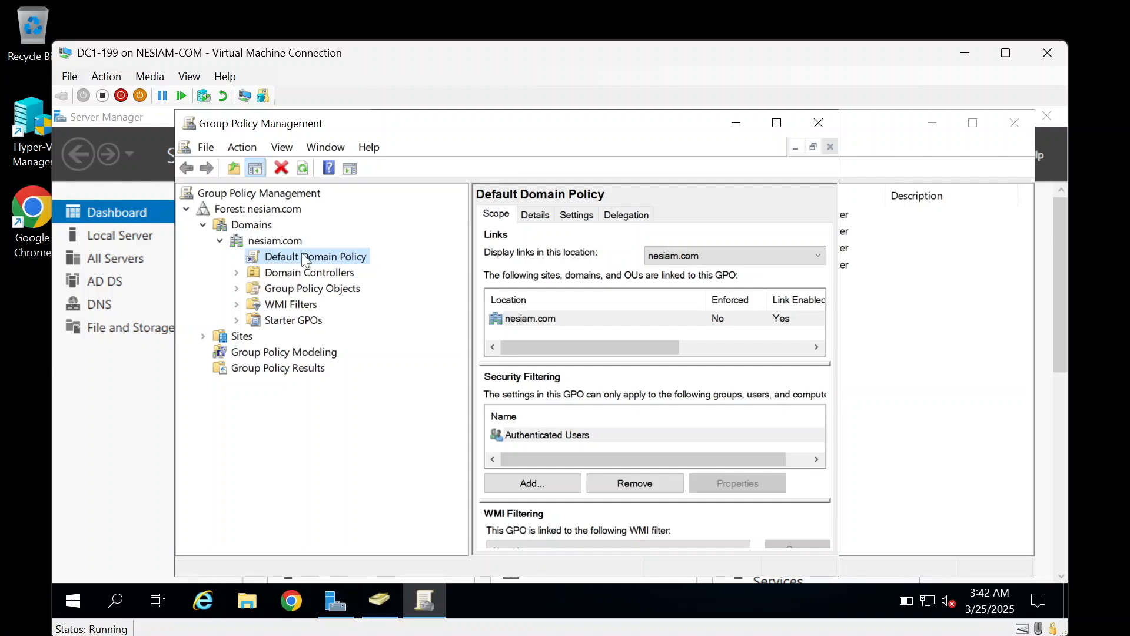
Step: Select Default Domain Policy under nesiam.com, maximize the window, and edit the policy
{"action": "left_click", "coordinate": [276, 242]}
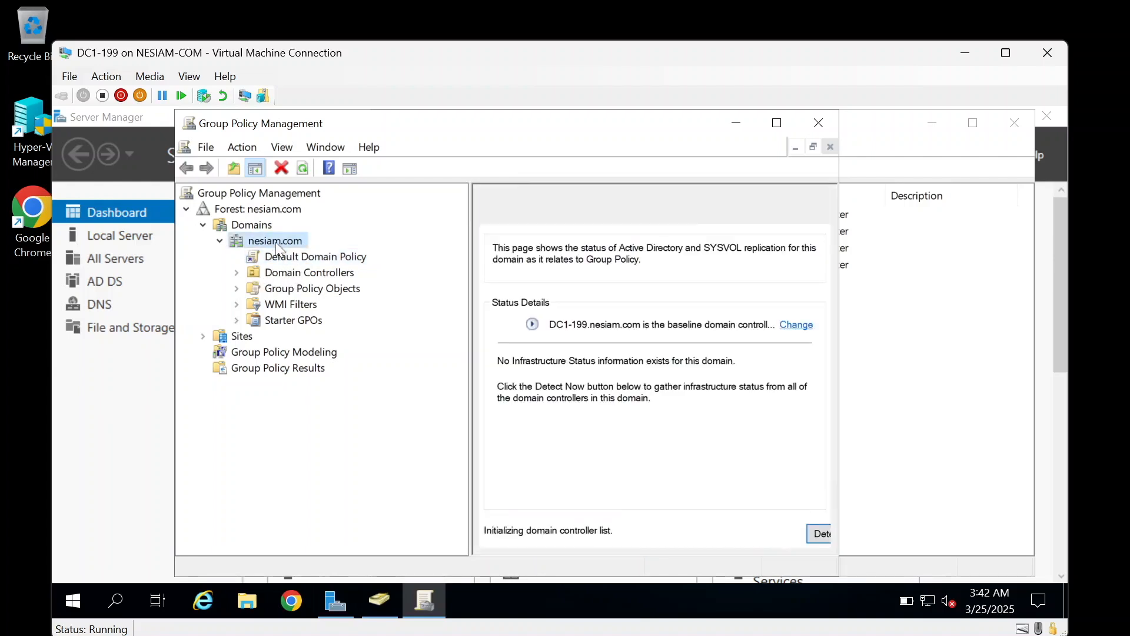
{"action": "left_click", "coordinate": [311, 256]}
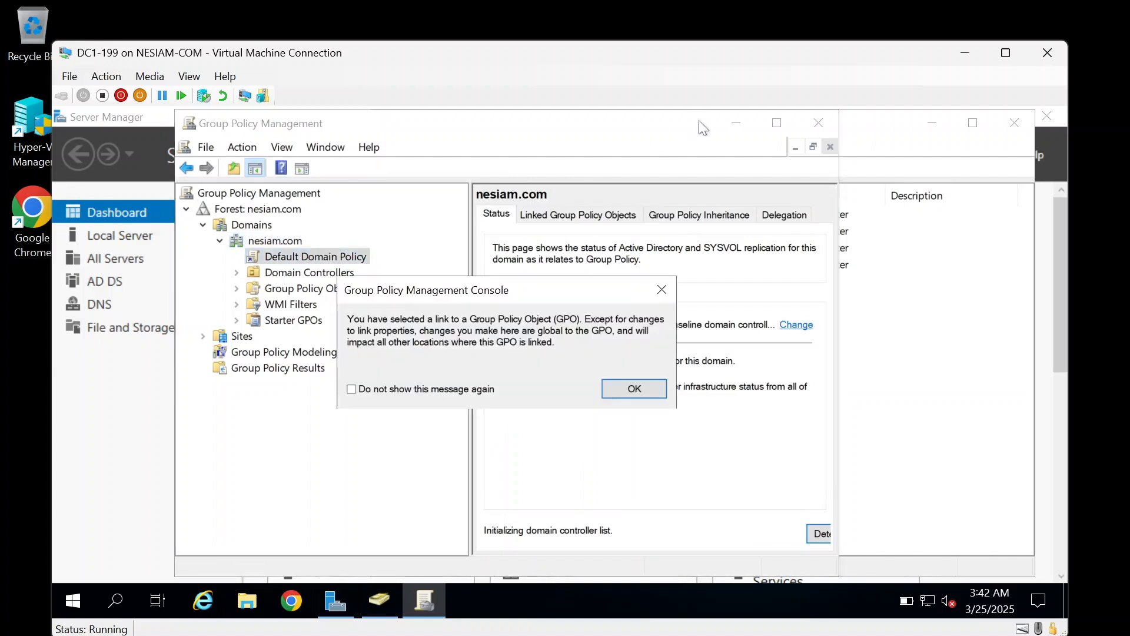
{"action": "left_click", "coordinate": [614, 388]}
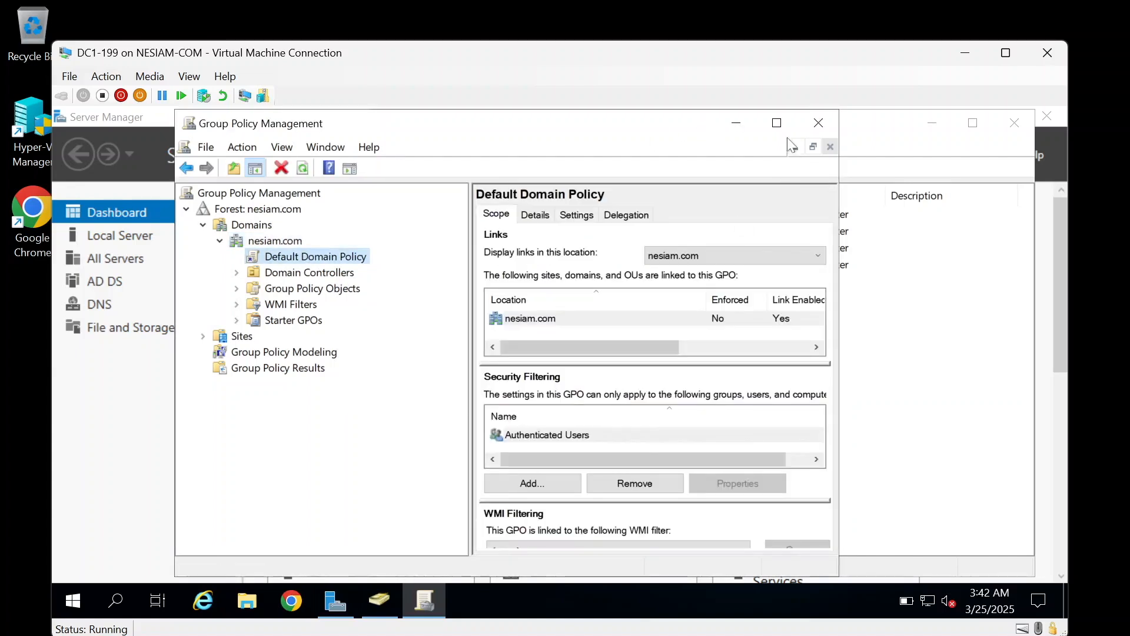
{"action": "left_click", "coordinate": [779, 120]}
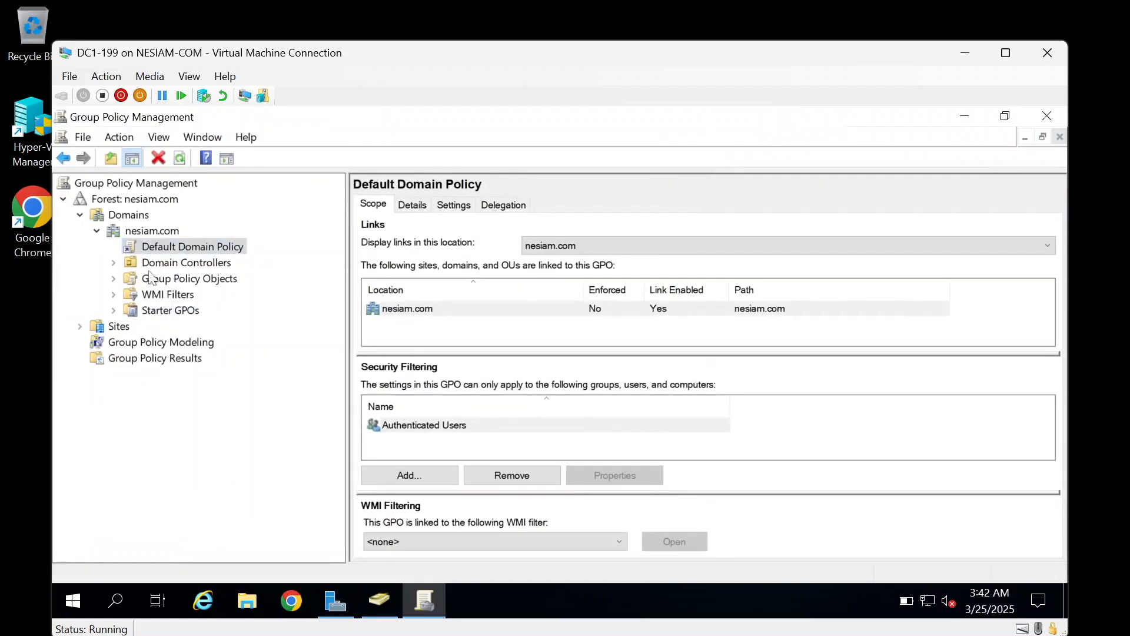
{"action": "right_click", "coordinate": [194, 250]}
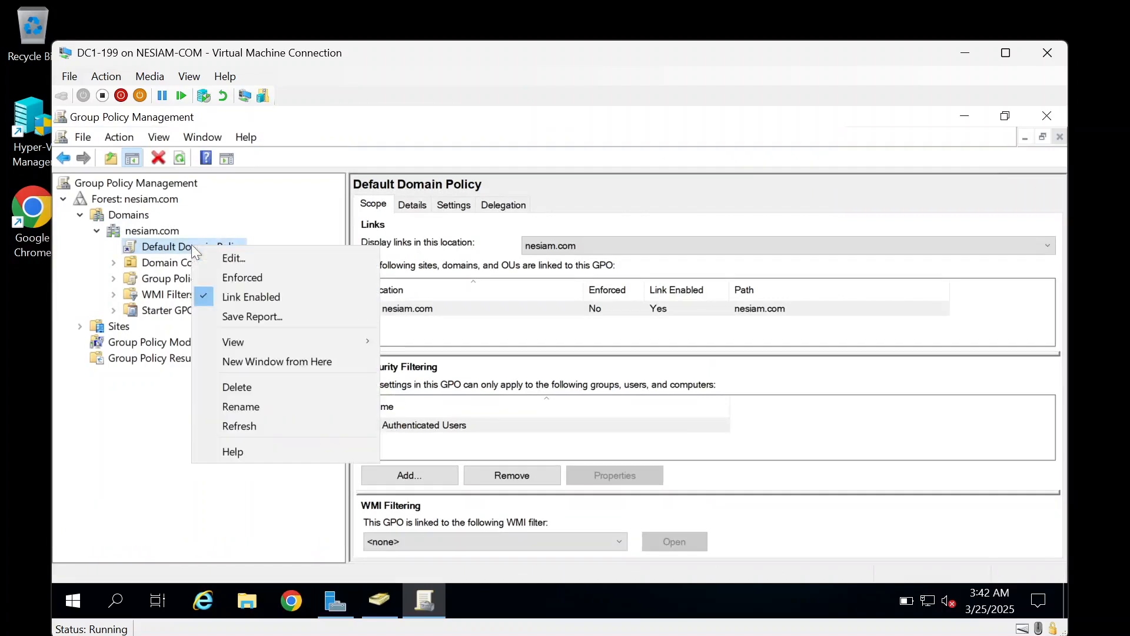
{"action": "left_click", "coordinate": [223, 266]}
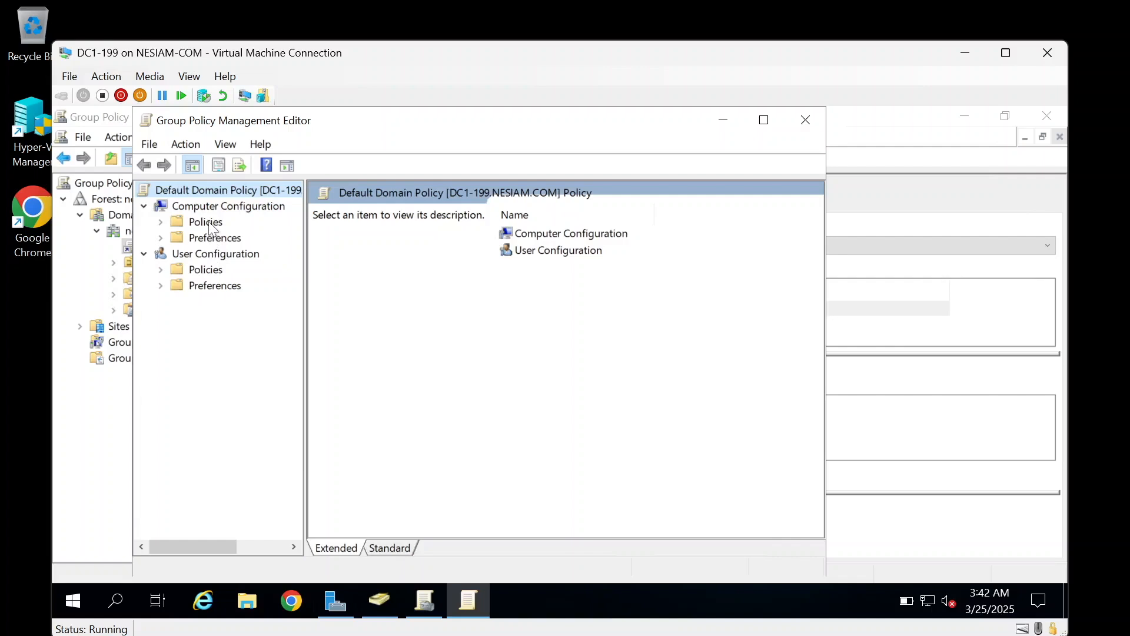
Step: Expand Policies > Windows Settings > Security Settings in the Computer Configuration tree, widening the tree pane
{"action": "double_click", "coordinate": [206, 221]}
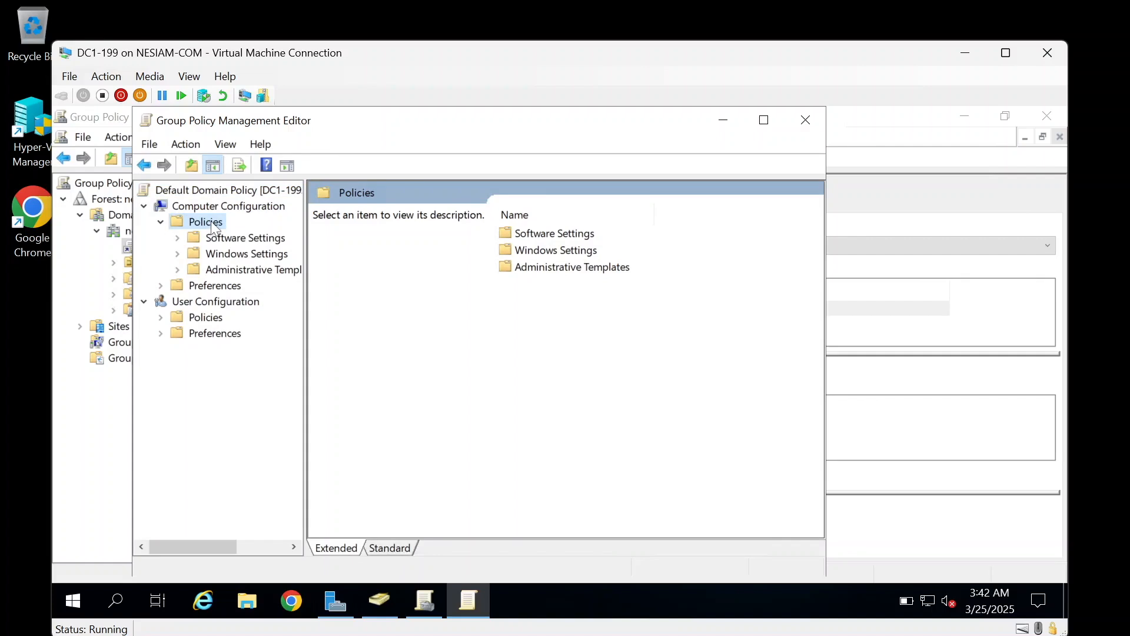
{"action": "double_click", "coordinate": [253, 258]}
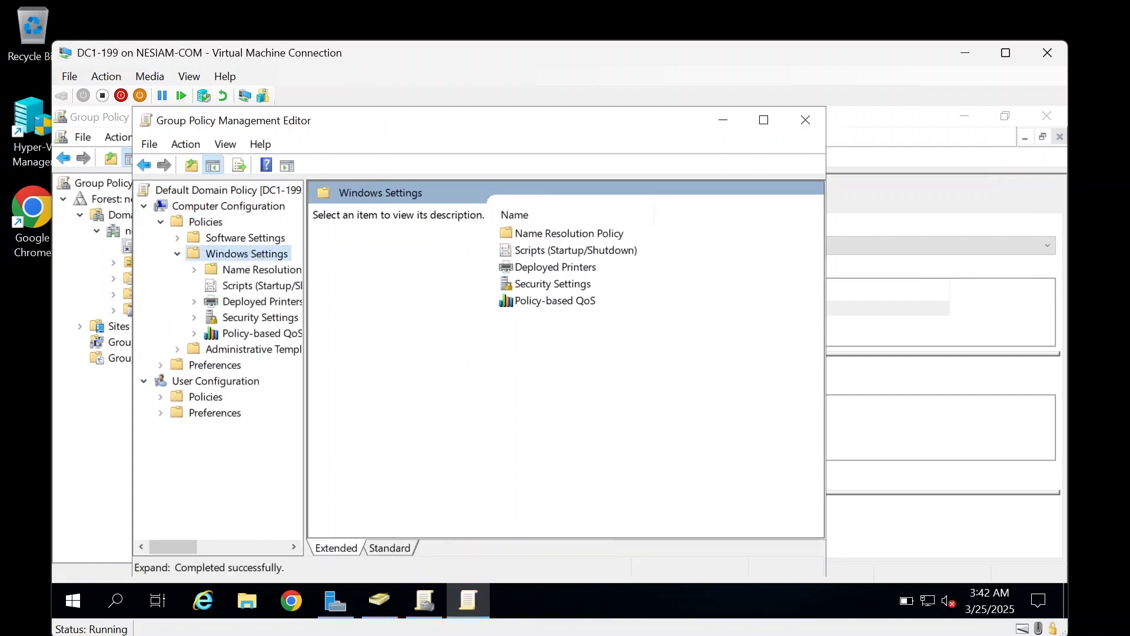
{"action": "left_click_drag", "start_coordinate": [306, 310], "coordinate": [373, 309]}
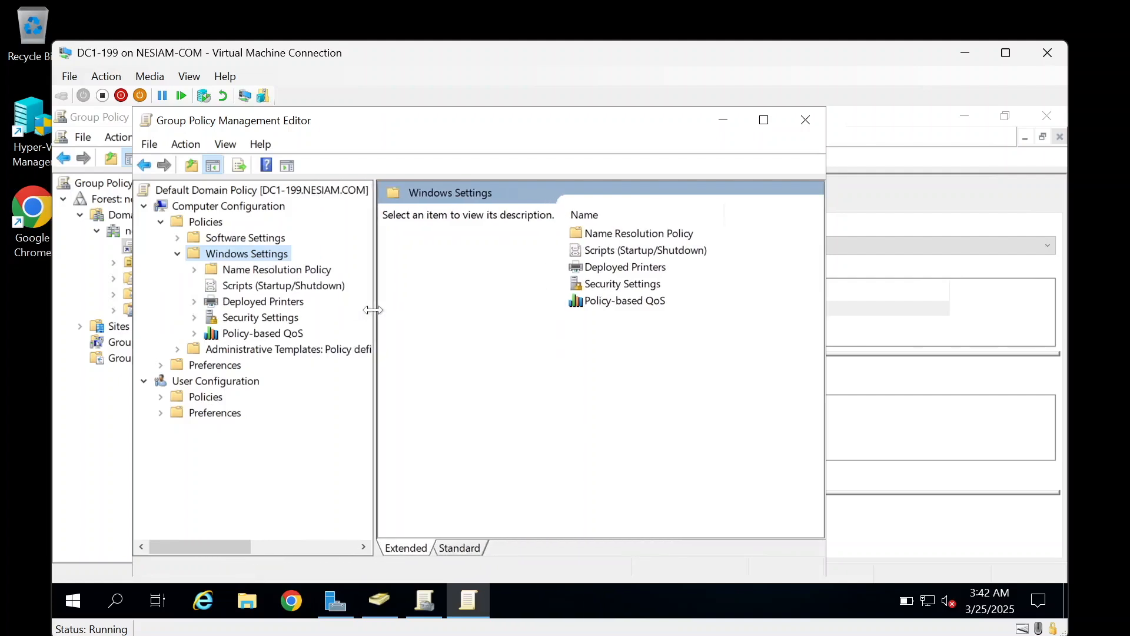
{"action": "left_click", "coordinate": [276, 319]}
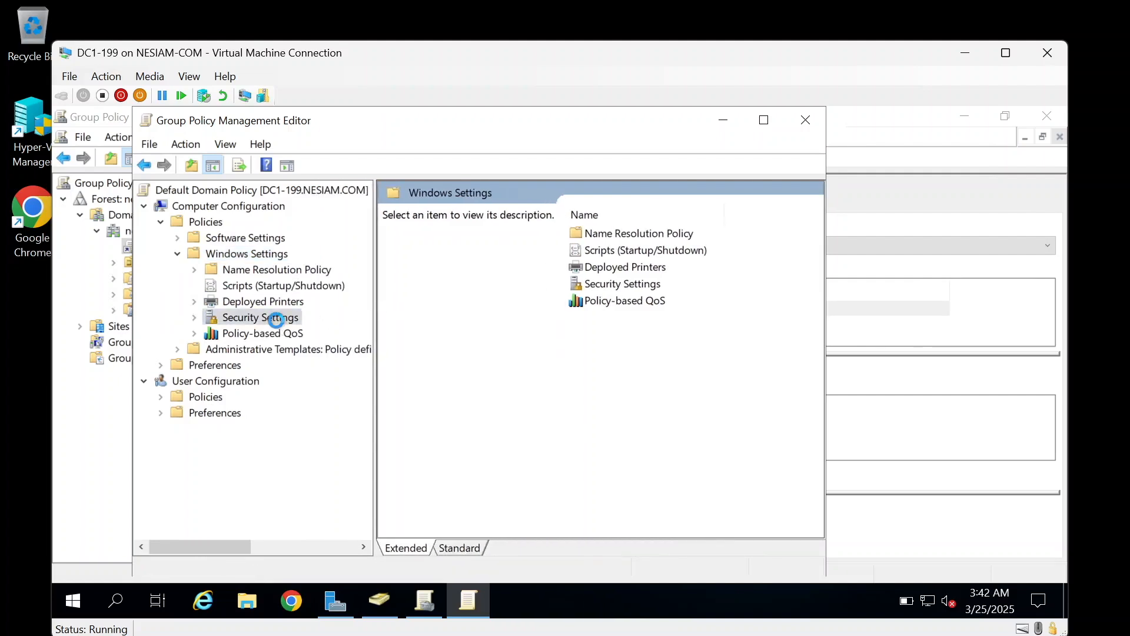
{"action": "left_click", "coordinate": [269, 301]}
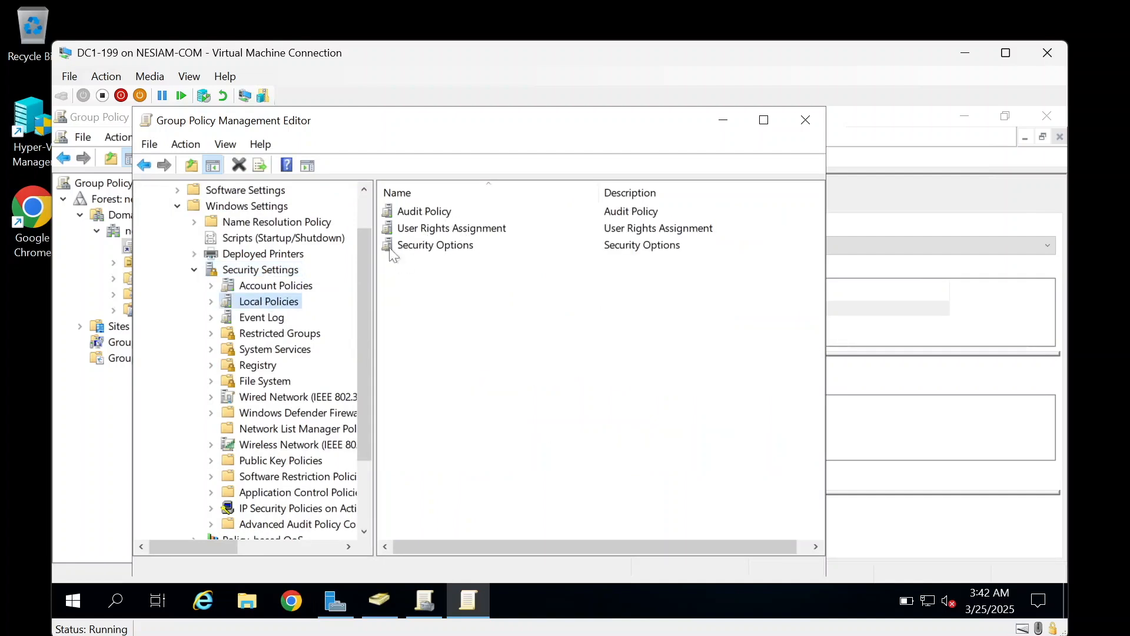
{"action": "left_click_drag", "start_coordinate": [360, 259], "coordinate": [361, 228]}
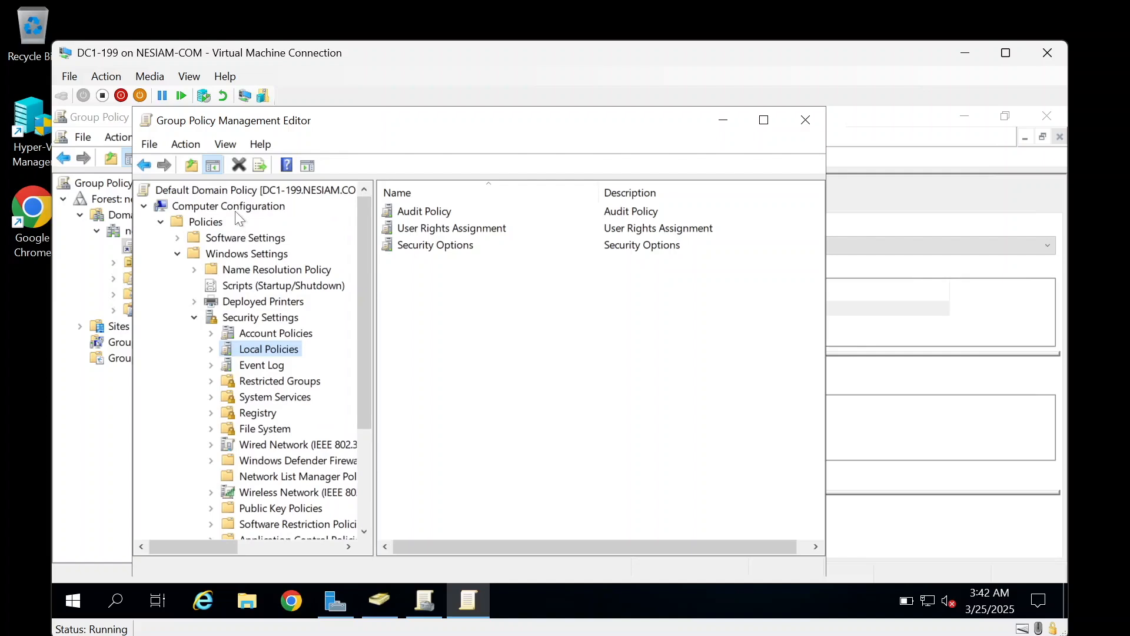
Step: Show Local Policies > User Rights Assignment and select the Add workstations to domain policy
{"action": "left_click", "coordinate": [210, 351]}
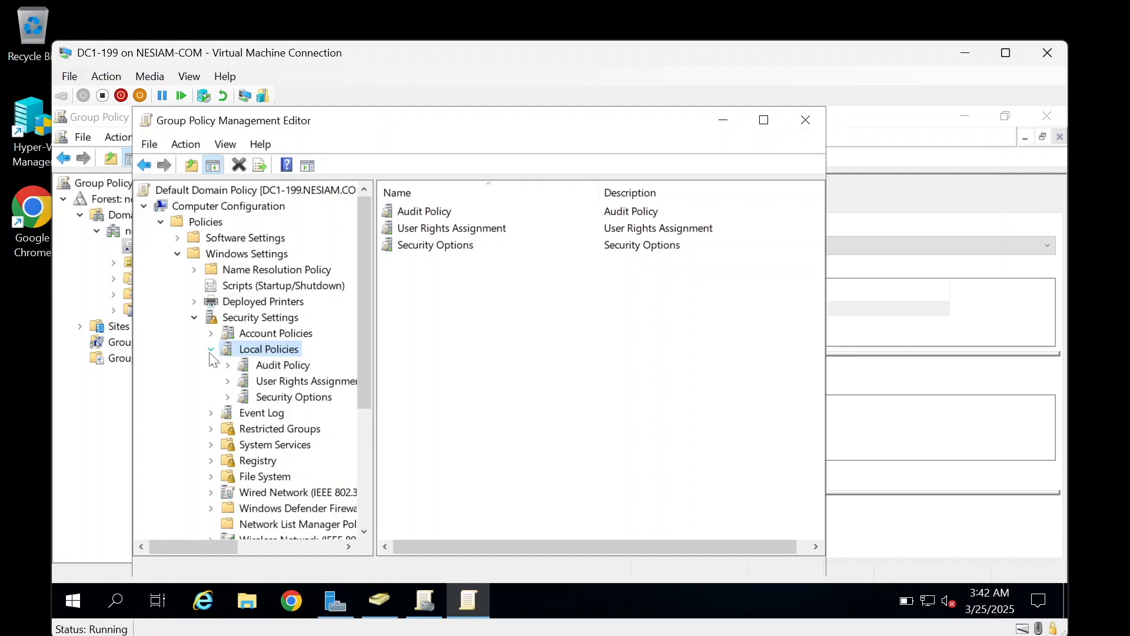
{"action": "left_click", "coordinate": [294, 384]}
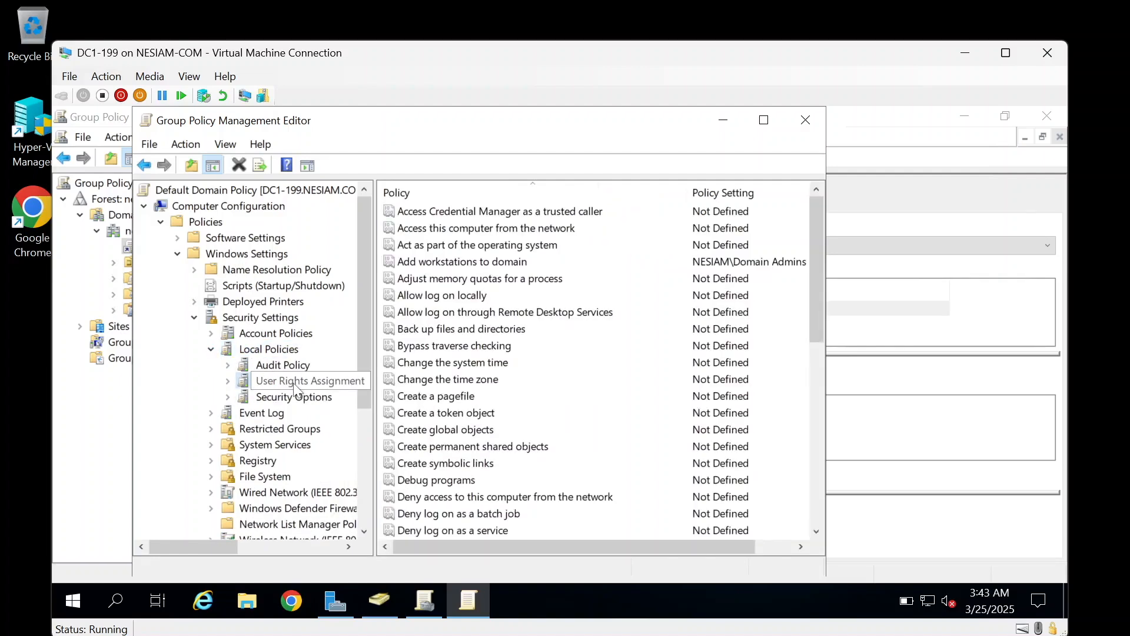
{"action": "left_click", "coordinate": [423, 265]}
{"action": "left_click", "coordinate": [422, 265]}
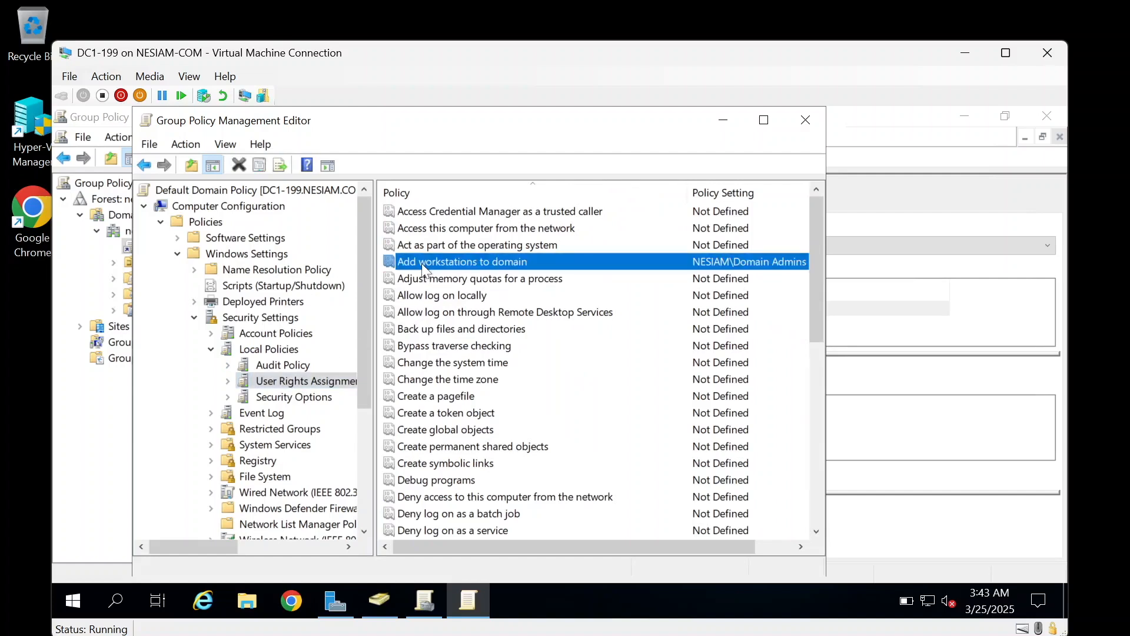
Step: Search for 'allow' and add allow_JoinComputersToDomain to Add workstations to domain beside NESIAM\Domain Admins
{"action": "double_click", "coordinate": [503, 262]}
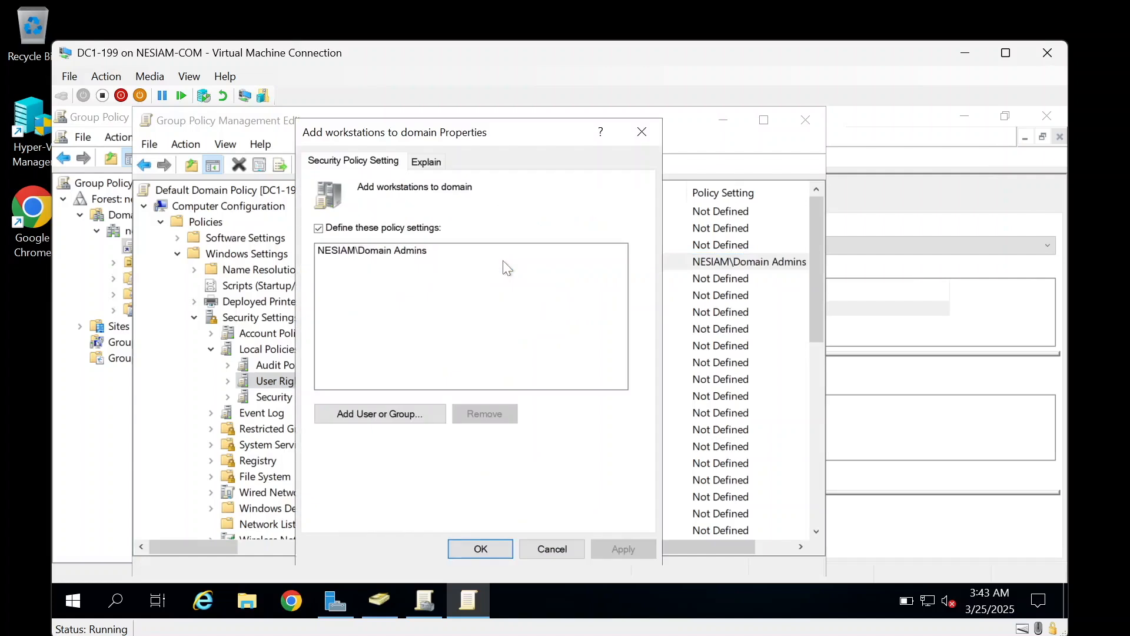
{"action": "left_click", "coordinate": [412, 251]}
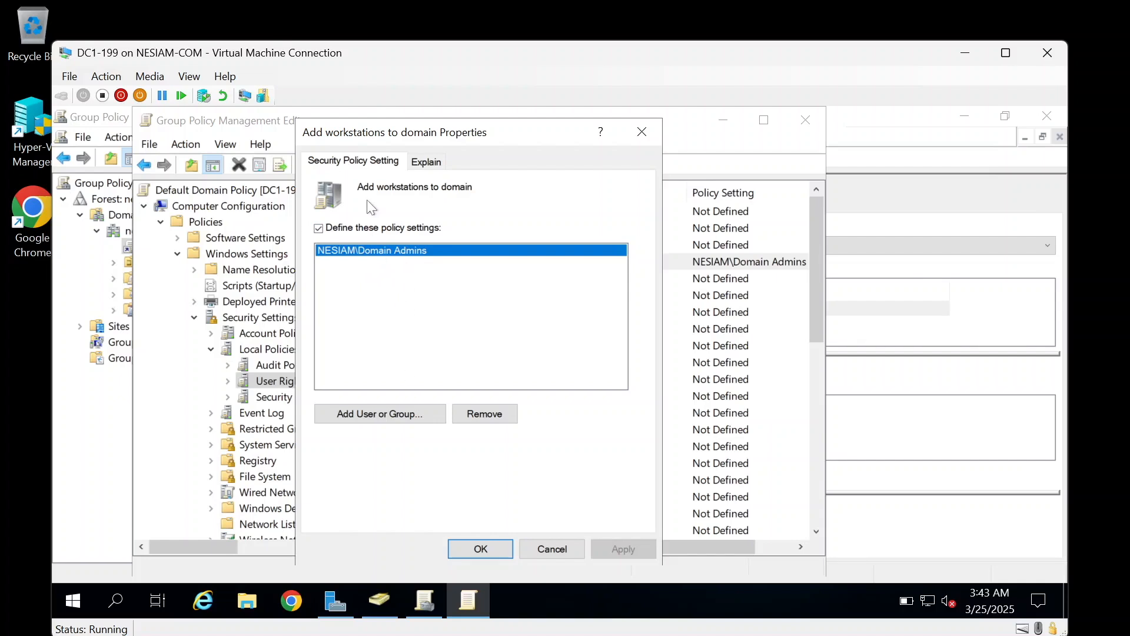
{"action": "left_click", "coordinate": [373, 416]}
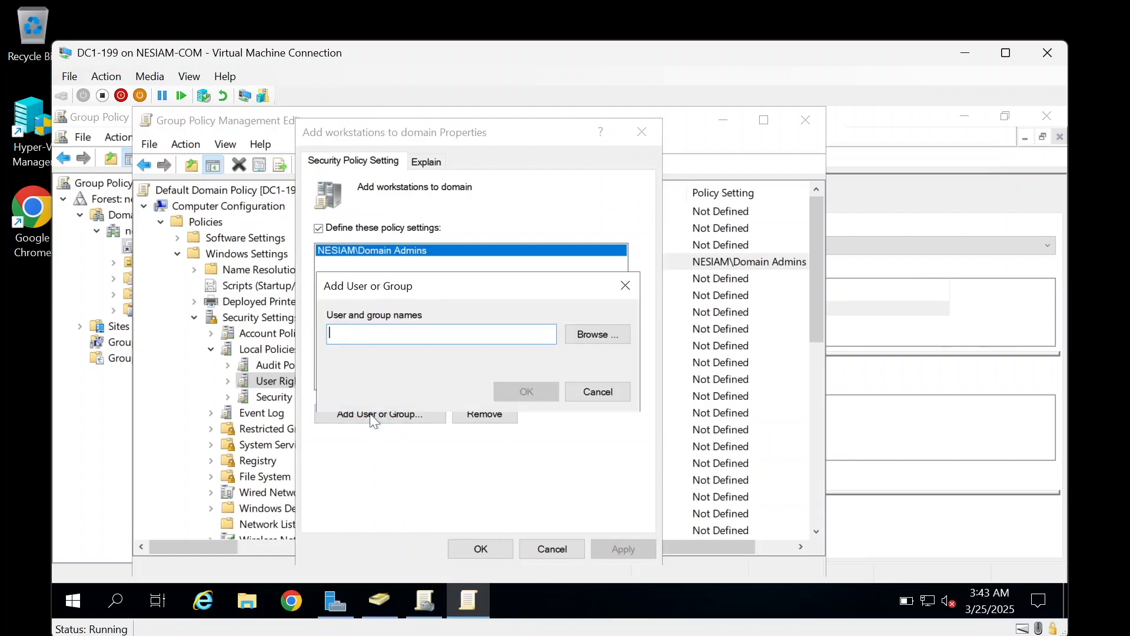
{"action": "left_click", "coordinate": [598, 334]}
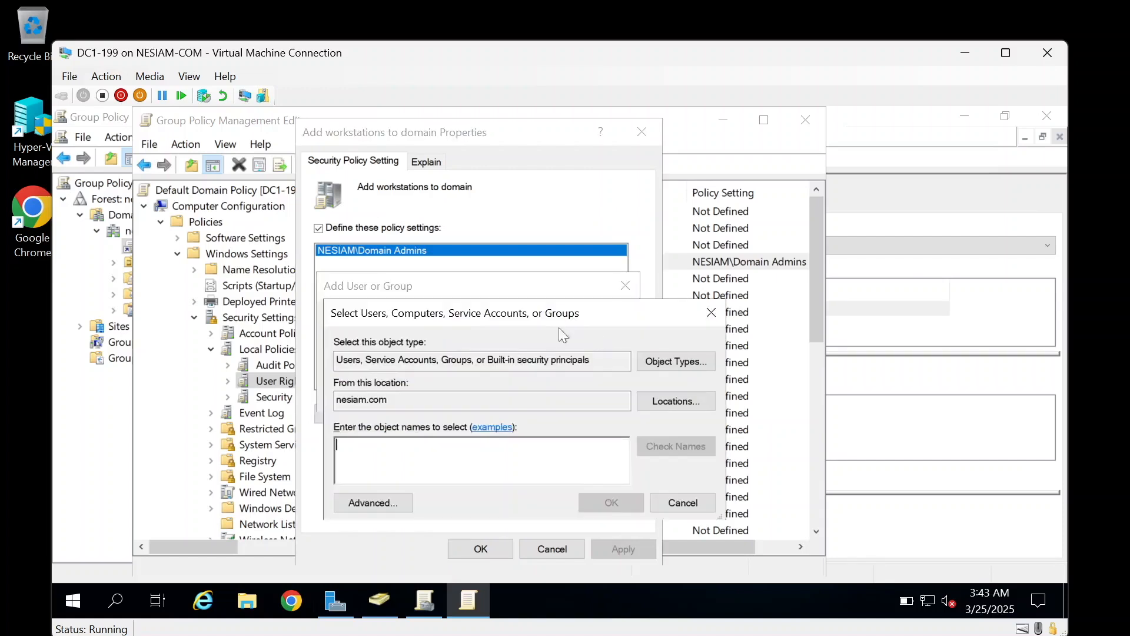
{"action": "type", "text": "allow"}
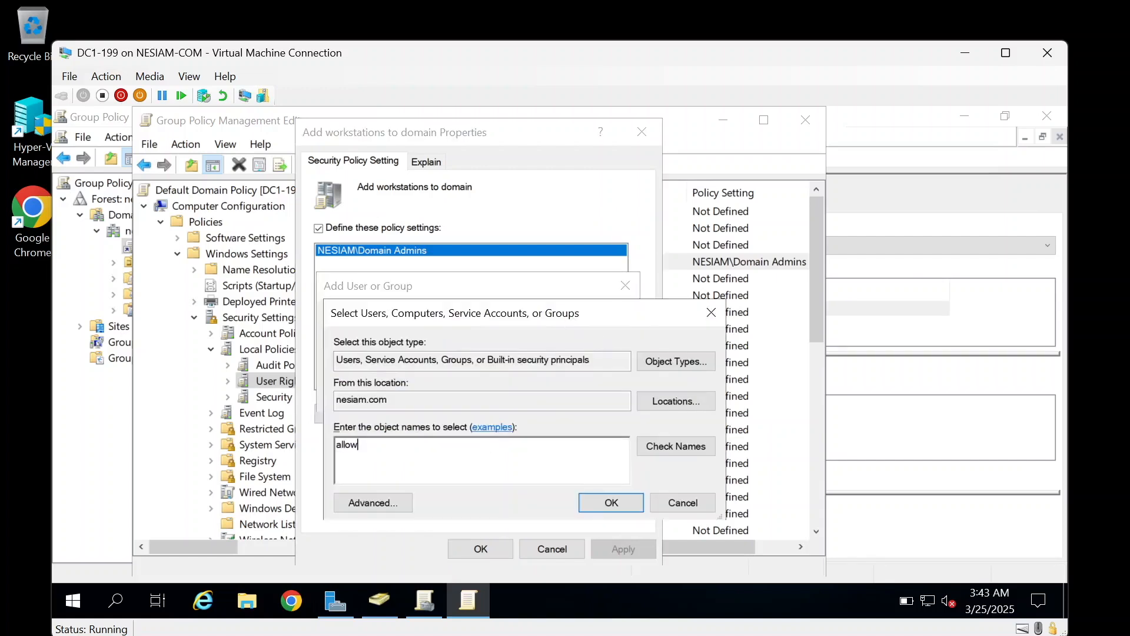
{"action": "left_click", "coordinate": [681, 446]}
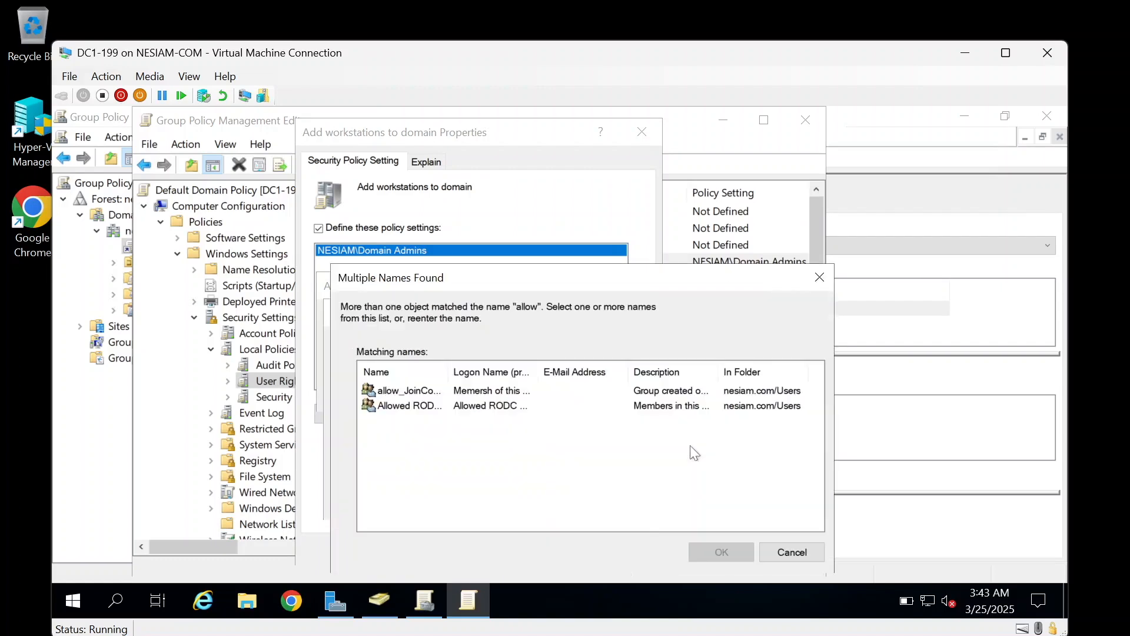
{"action": "double_click", "coordinate": [416, 391]}
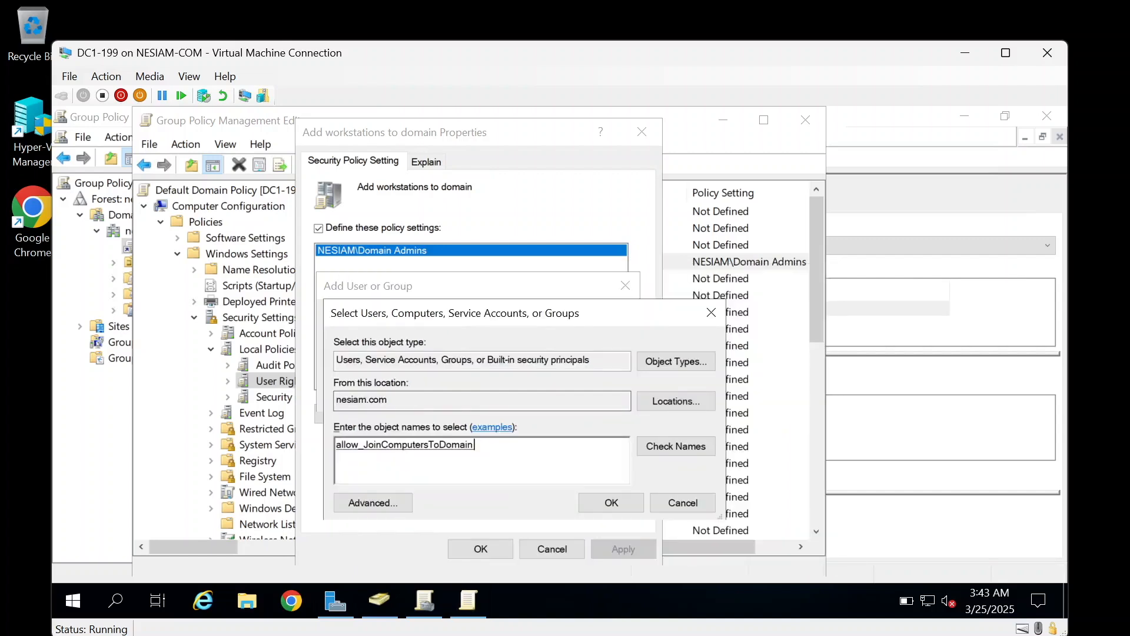
{"action": "left_click", "coordinate": [619, 505]}
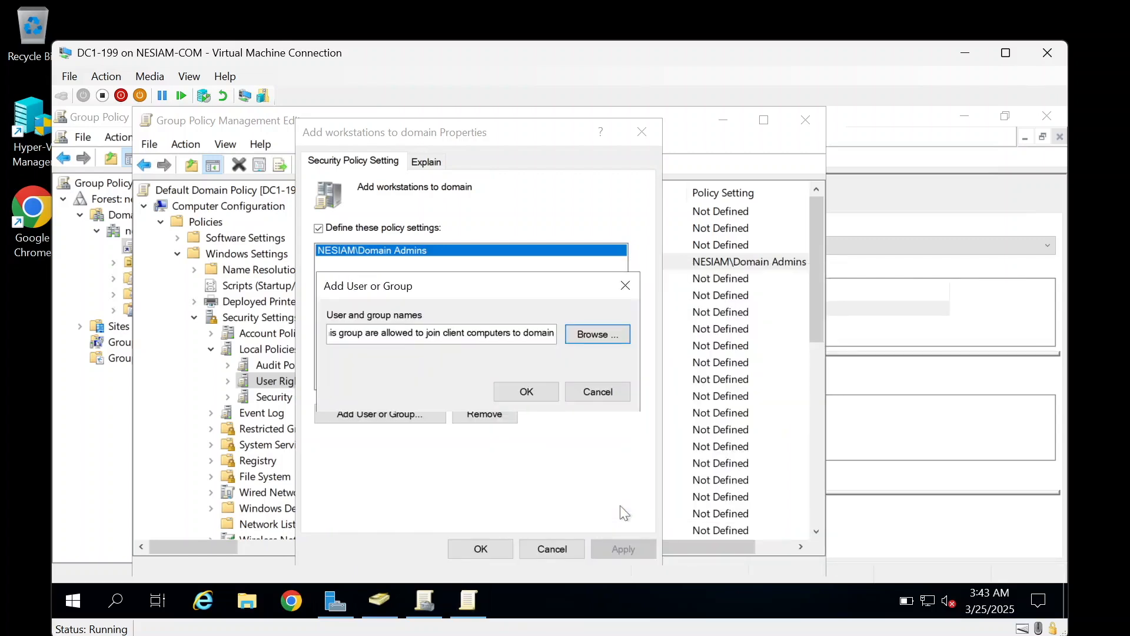
{"action": "left_click", "coordinate": [532, 390]}
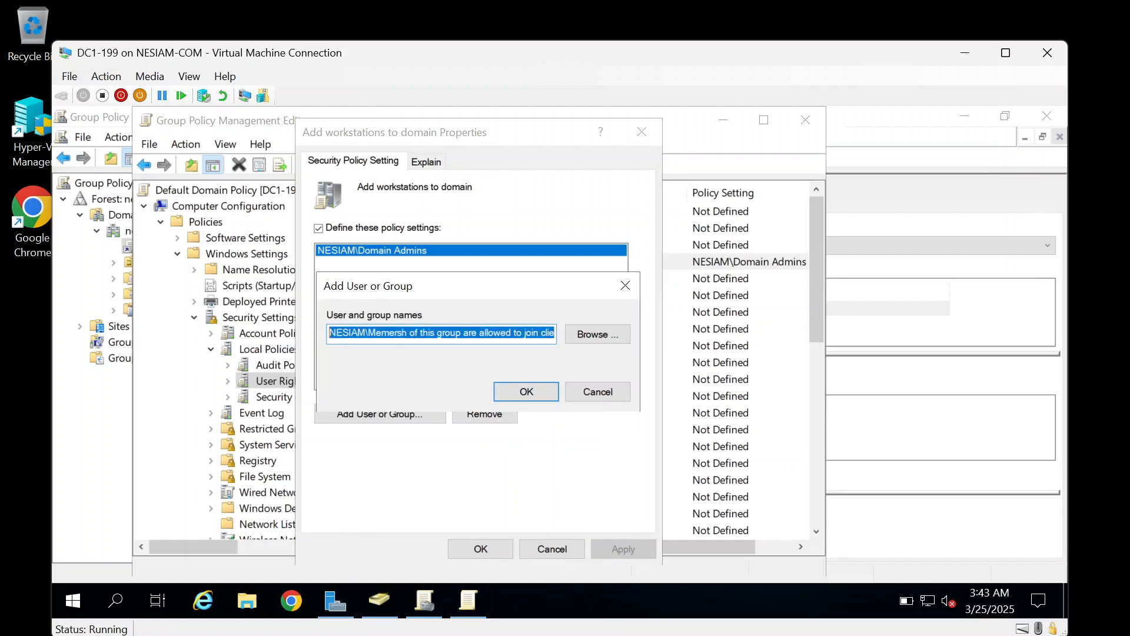
{"action": "left_click", "coordinate": [536, 392]}
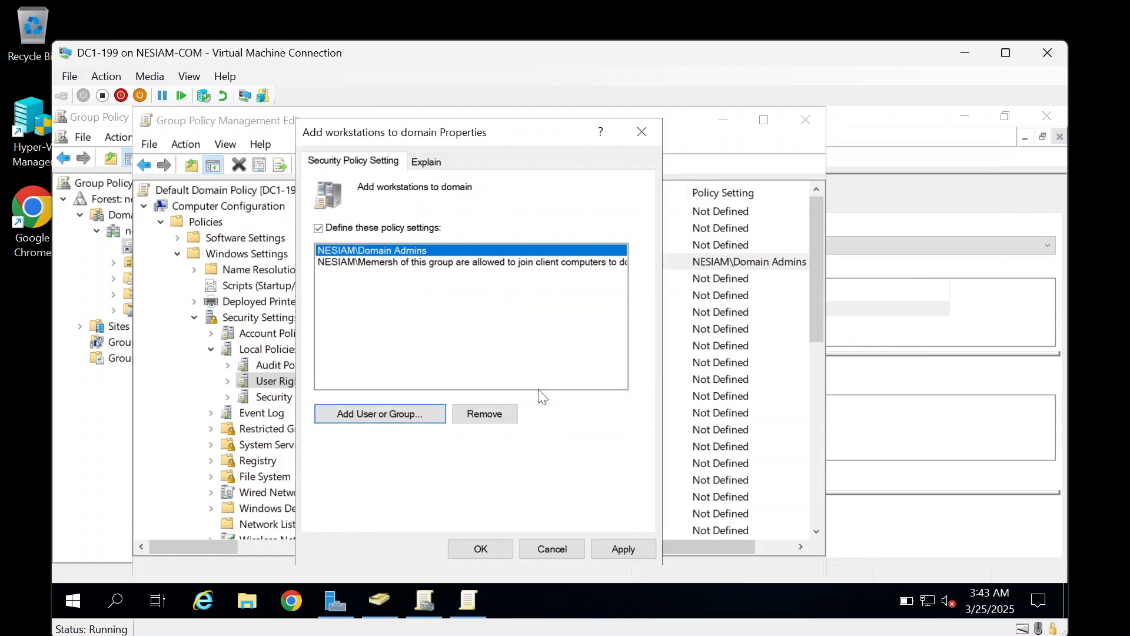
{"action": "left_click", "coordinate": [428, 264]}
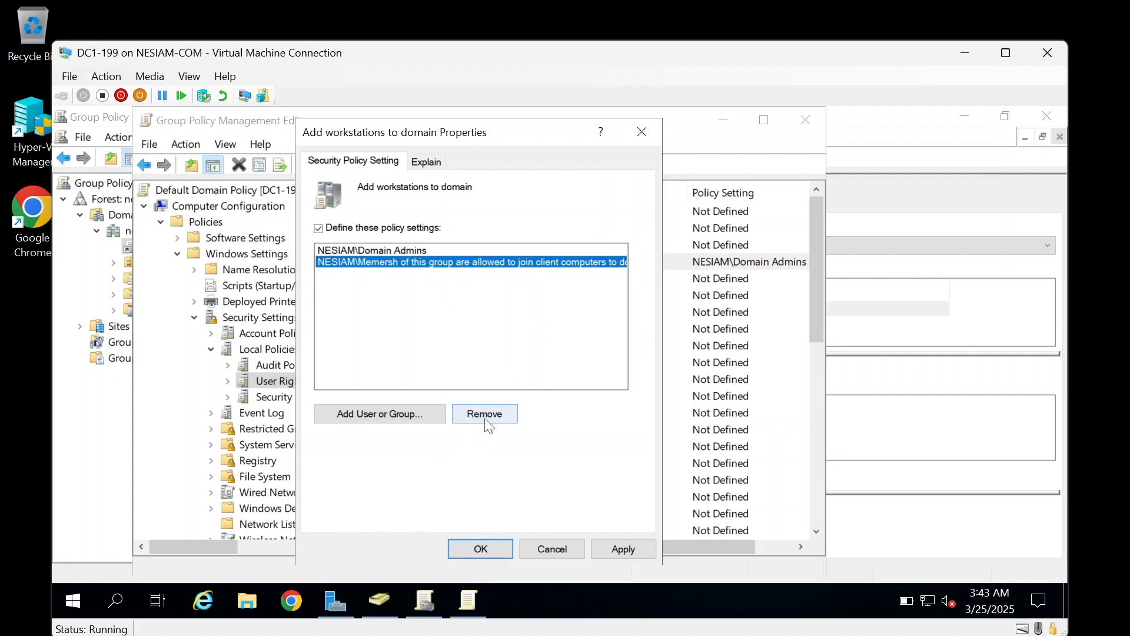
Step: Inspect the Allowed RODC Password Replication Group and allow_JoinComputersToDomain properties in Active Directory Users and Computers
{"action": "left_click", "coordinate": [389, 604]}
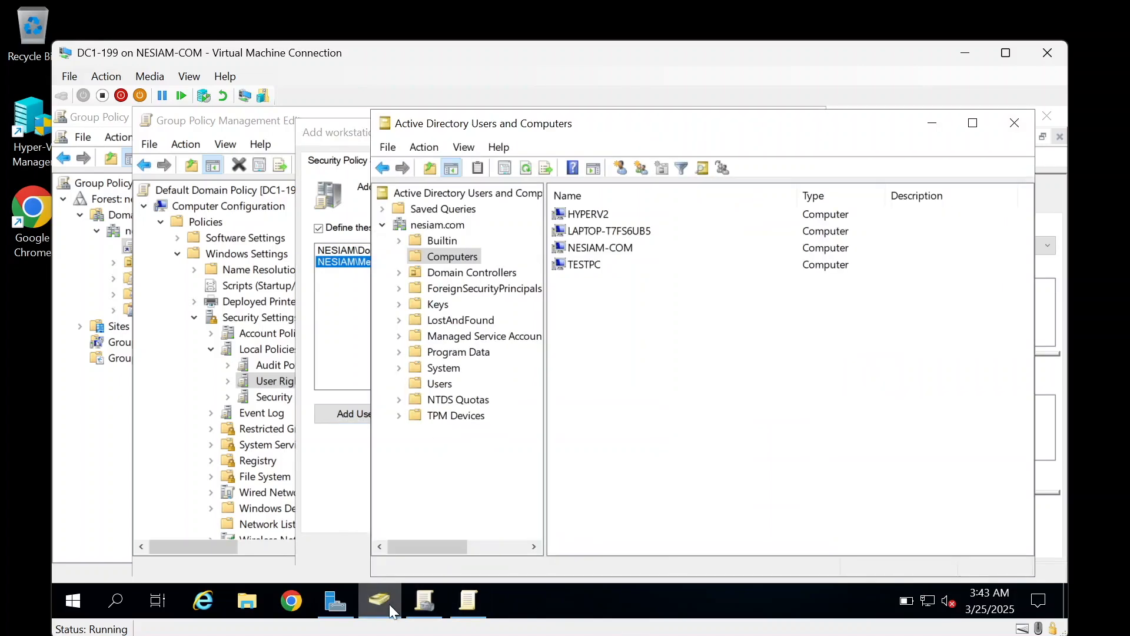
{"action": "left_click", "coordinate": [440, 384]}
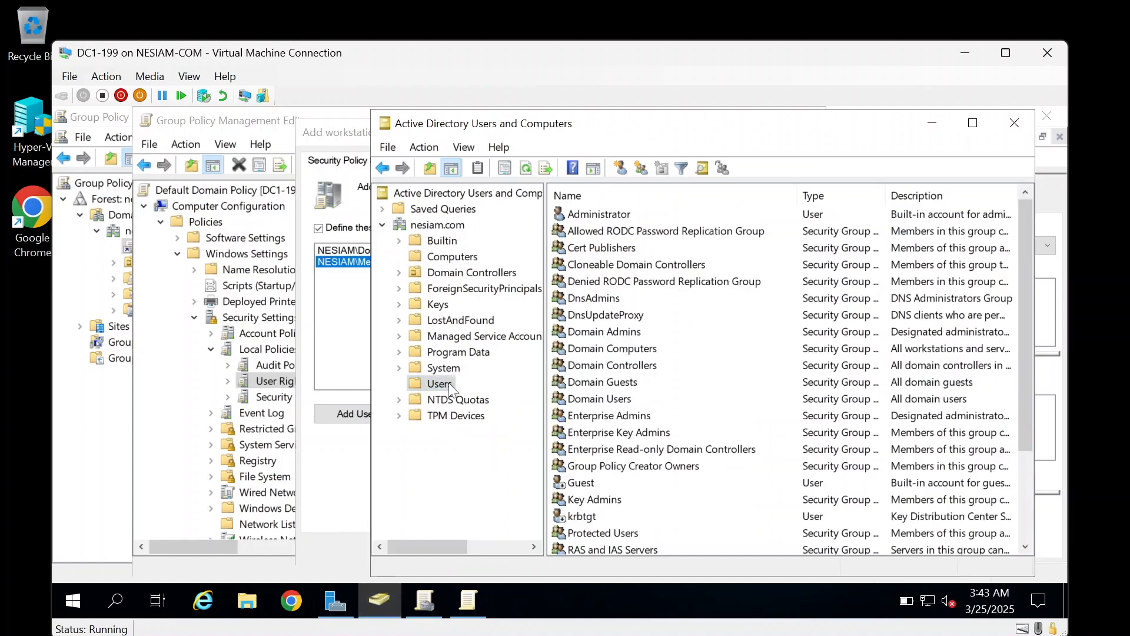
{"action": "right_click", "coordinate": [617, 233]}
{"action": "left_click", "coordinate": [655, 402]}
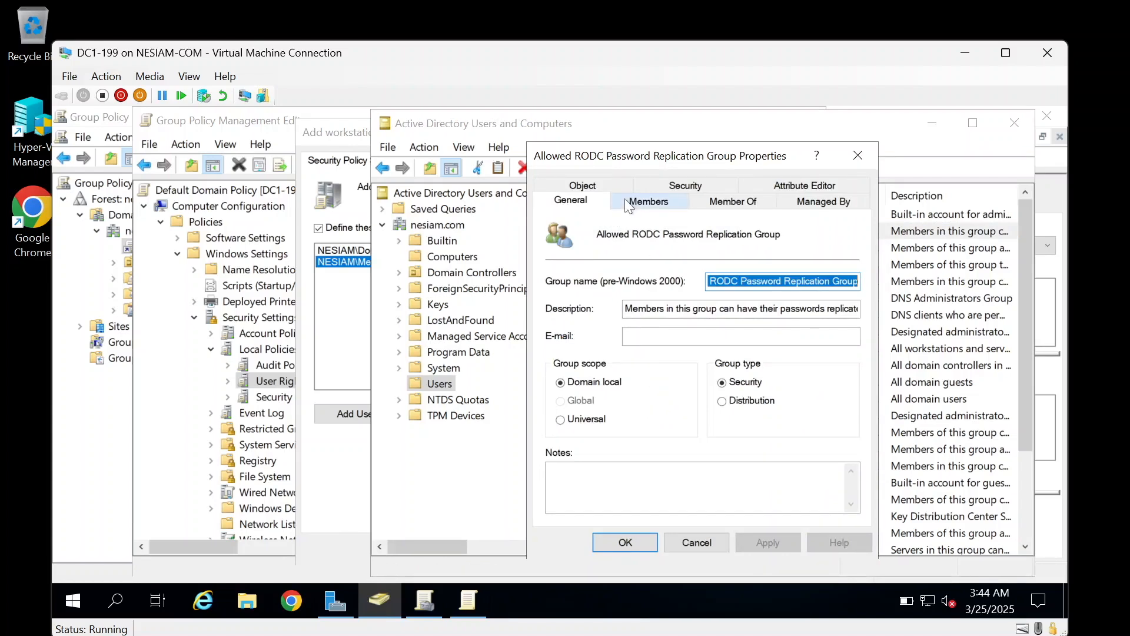
{"action": "left_click", "coordinate": [696, 544]}
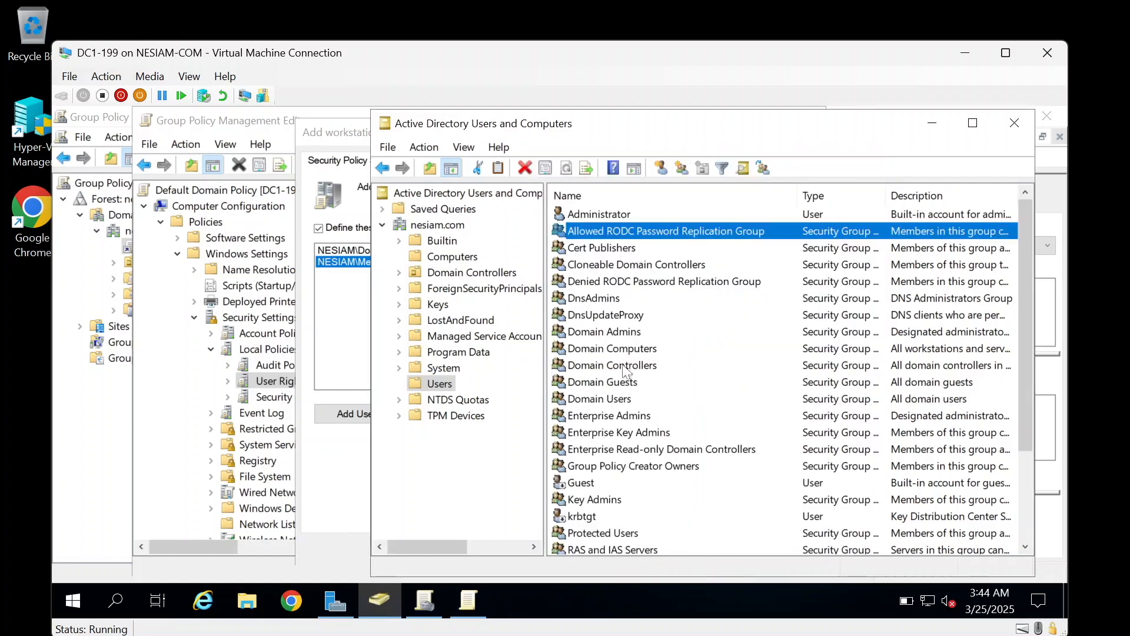
{"action": "scroll", "coordinate": [621, 468], "scroll_direction": "down", "scroll_amount": 3}
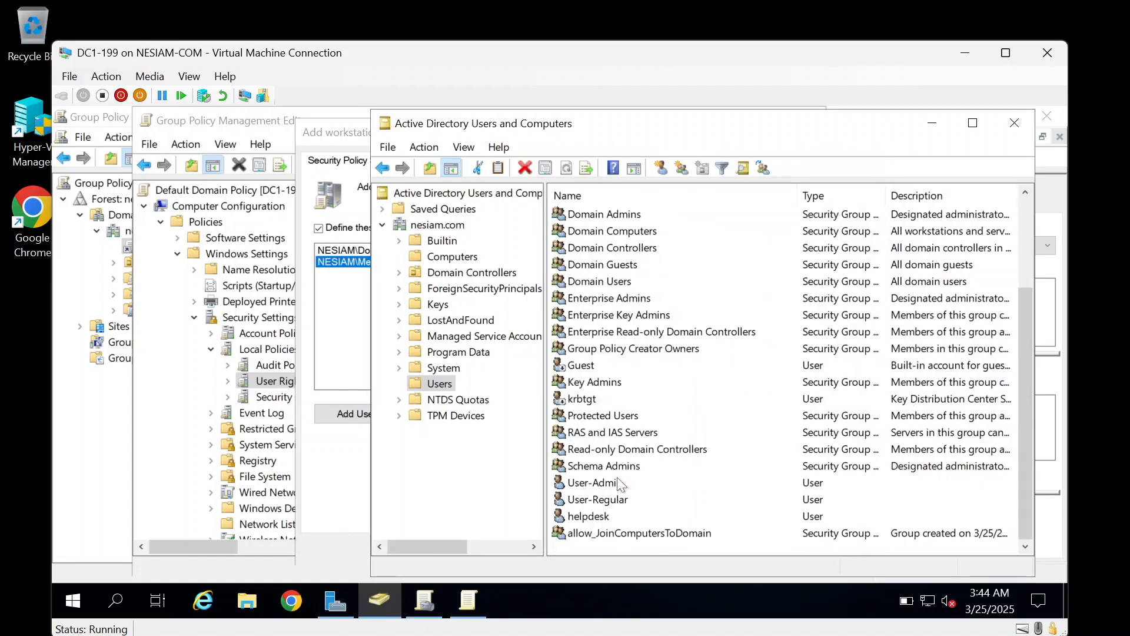
{"action": "double_click", "coordinate": [614, 534]}
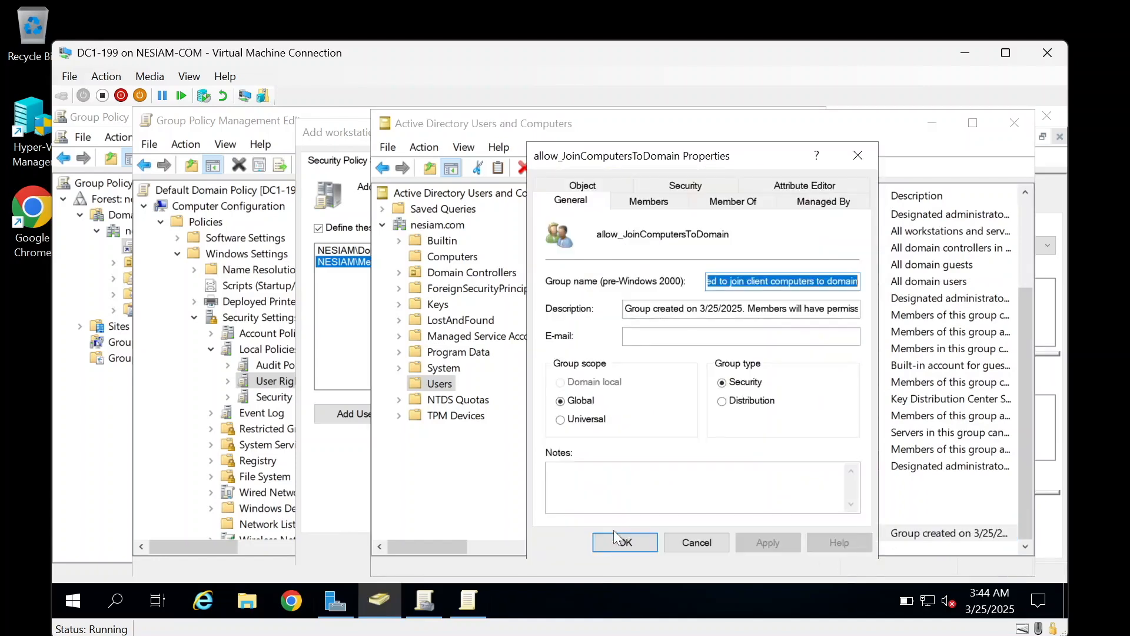
{"action": "left_click", "coordinate": [632, 203]}
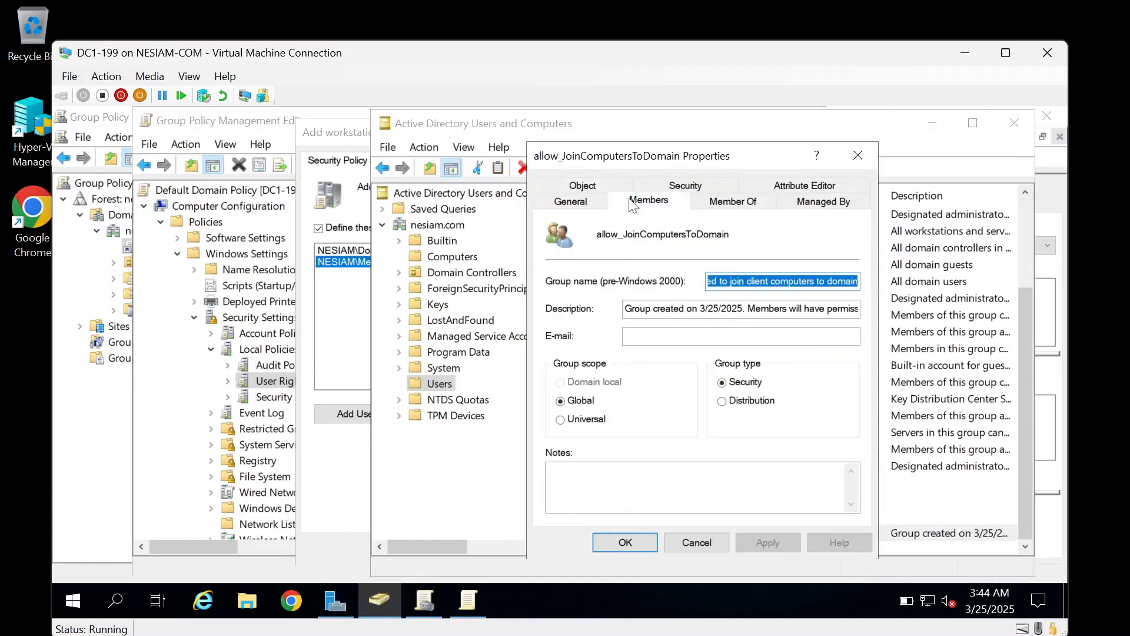
{"action": "left_click", "coordinate": [580, 209]}
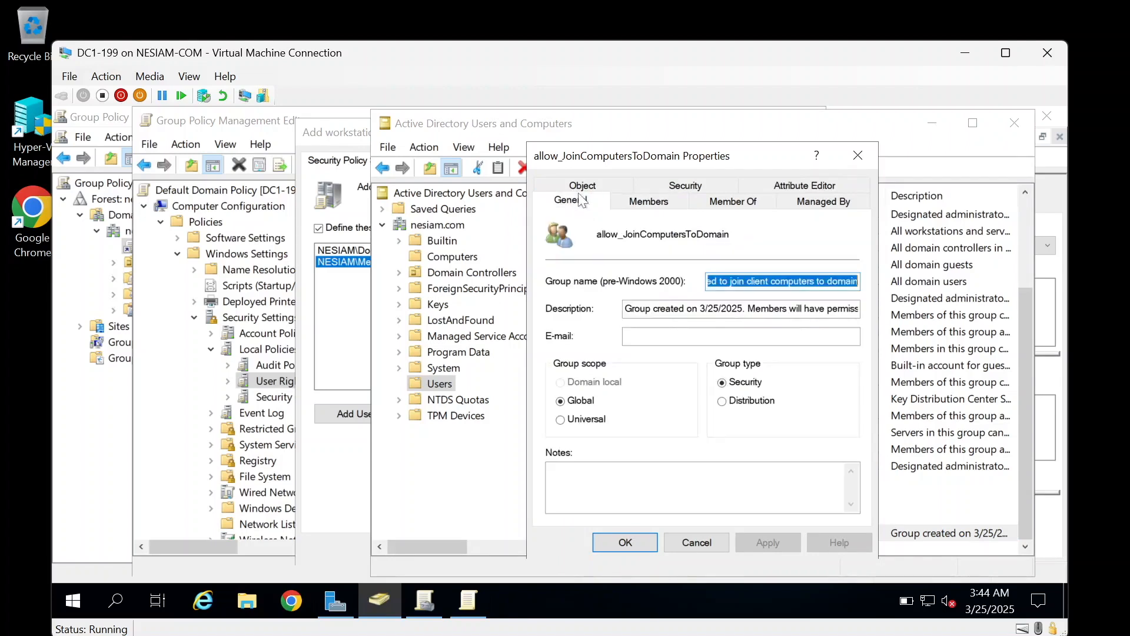
{"action": "left_click", "coordinate": [625, 542]}
Step: Remove the misnamed NESIAM\ description entry from Add workstations to domain and apply the change
{"action": "left_click", "coordinate": [338, 341]}
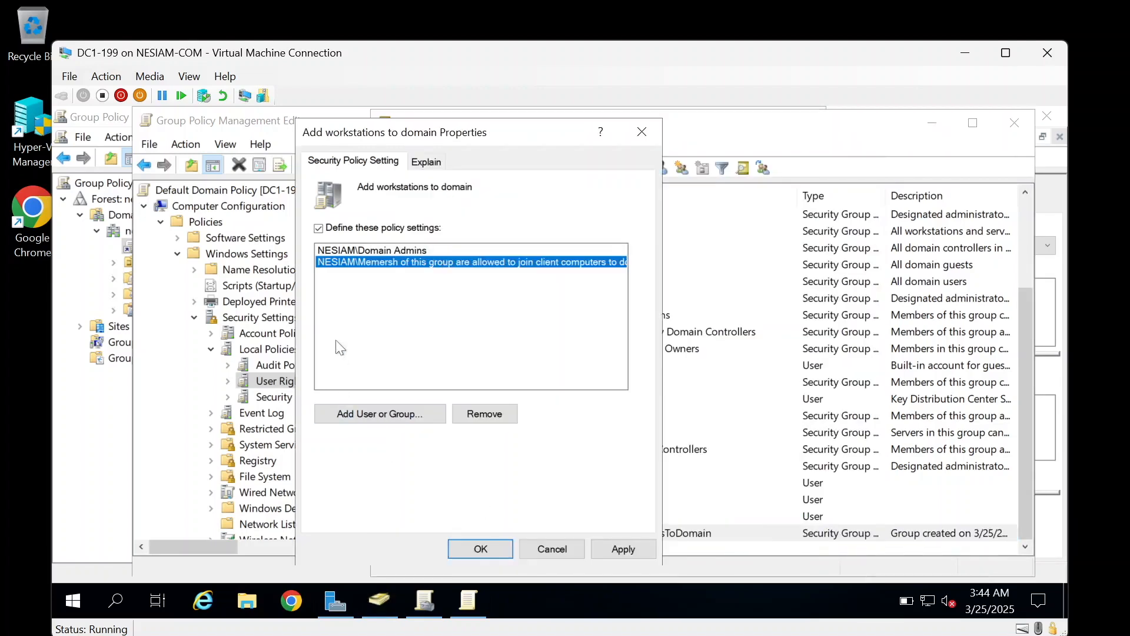
{"action": "left_click", "coordinate": [481, 548]}
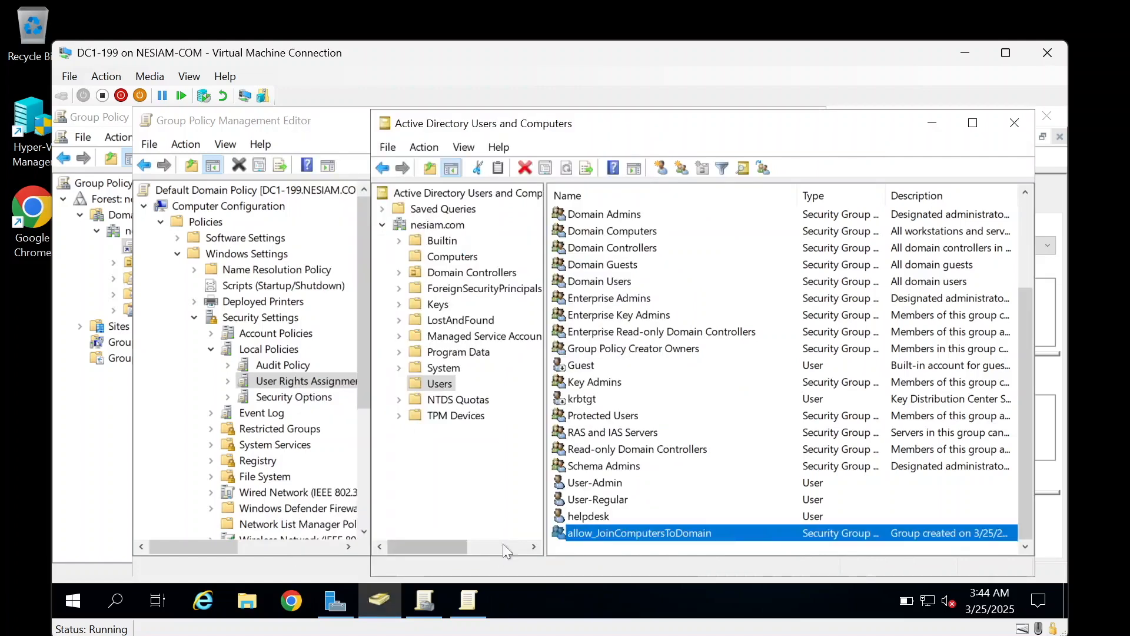
{"action": "left_click", "coordinate": [322, 382]}
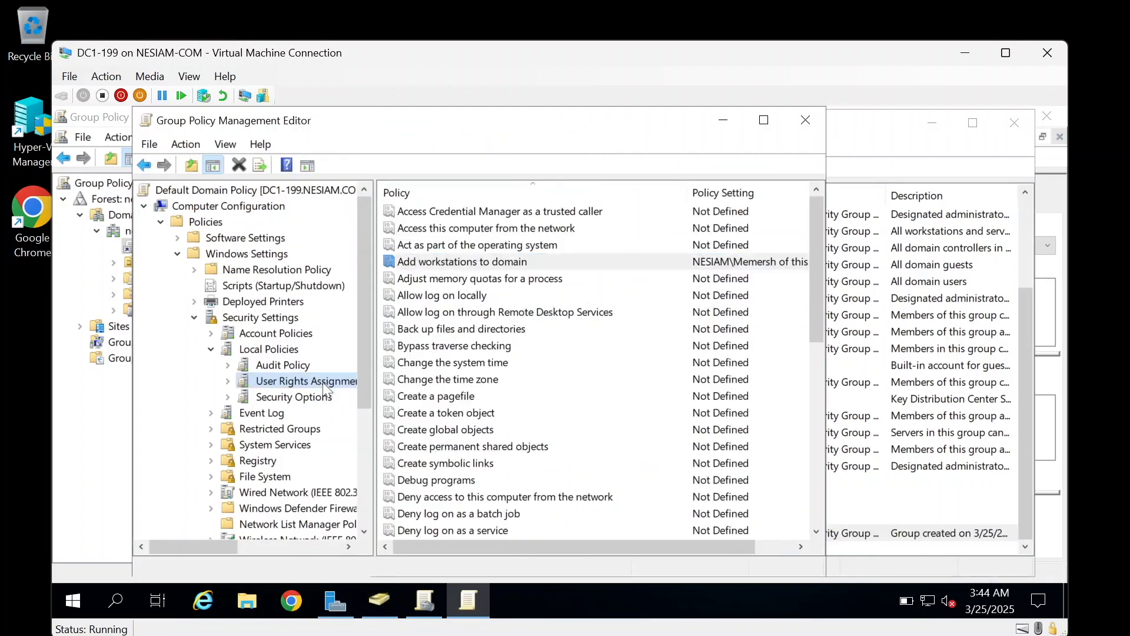
{"action": "double_click", "coordinate": [521, 267]}
{"action": "left_click", "coordinate": [521, 268]}
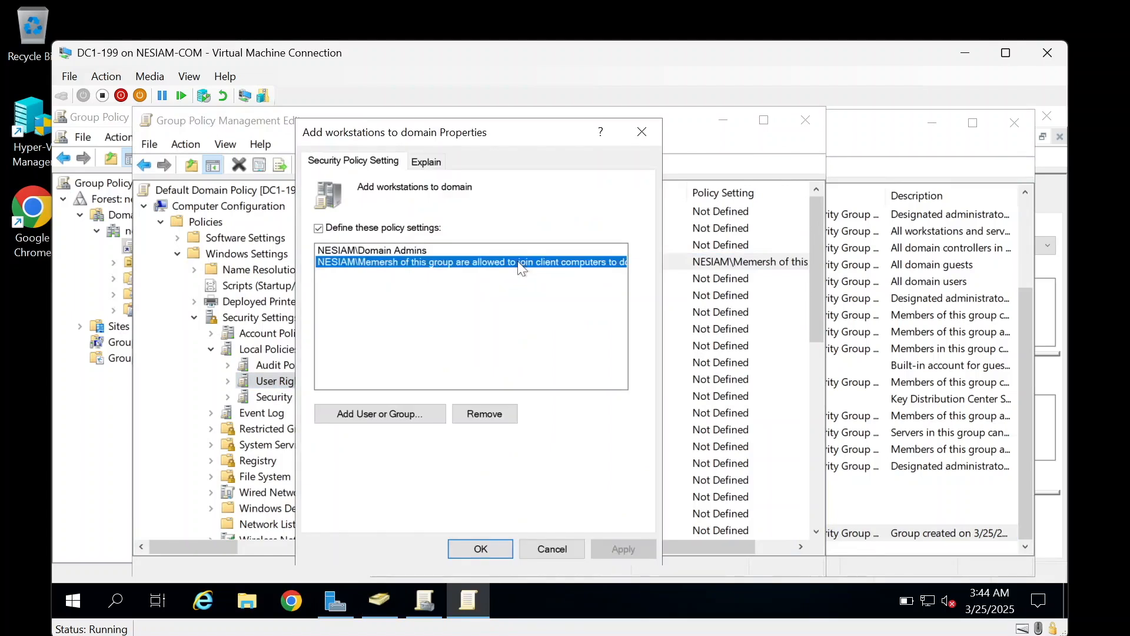
{"action": "left_click", "coordinate": [494, 415]}
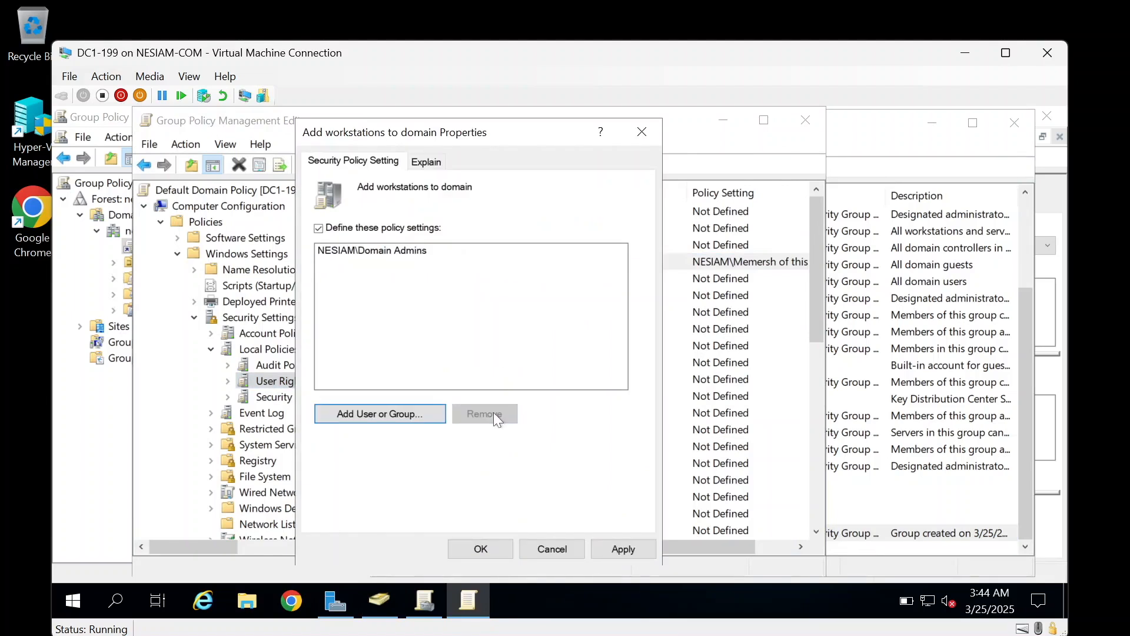
{"action": "left_click", "coordinate": [646, 549]}
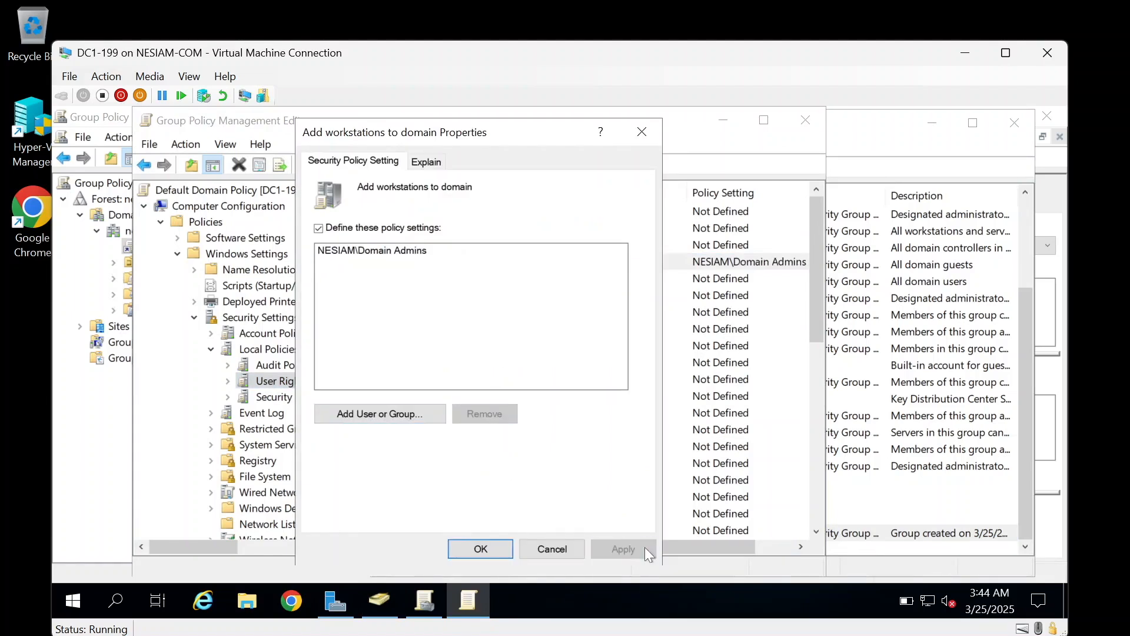
Step: Open allow_JoinComputersToDomain's properties and clear its pre-Windows 2000 group name
{"action": "left_click", "coordinate": [380, 606]}
{"action": "right_click", "coordinate": [586, 536]}
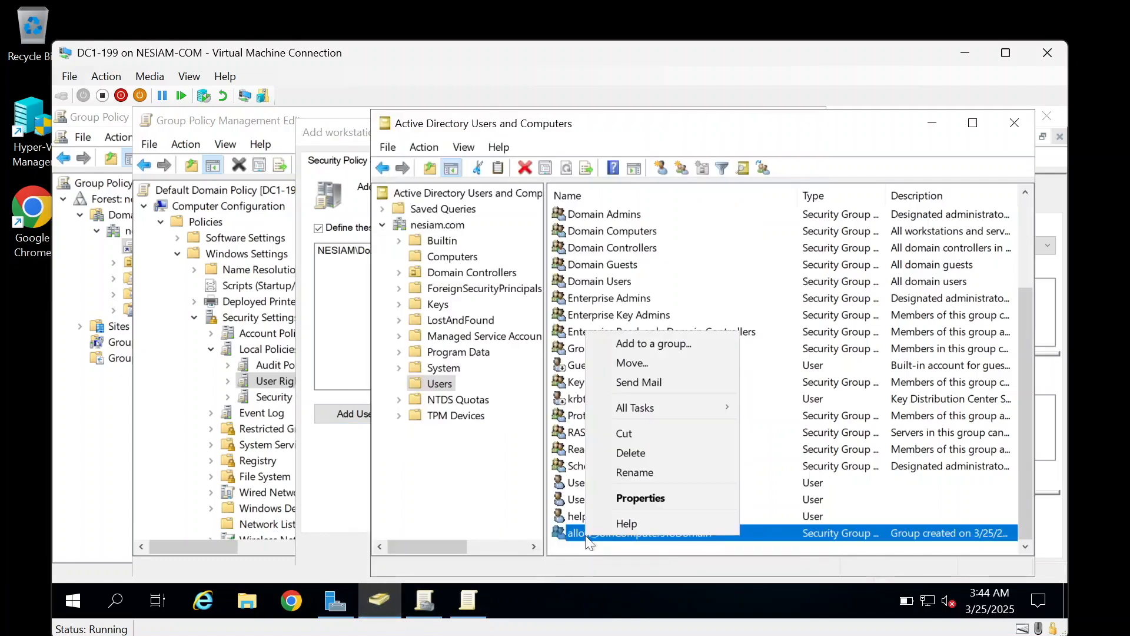
{"action": "left_click", "coordinate": [612, 498]}
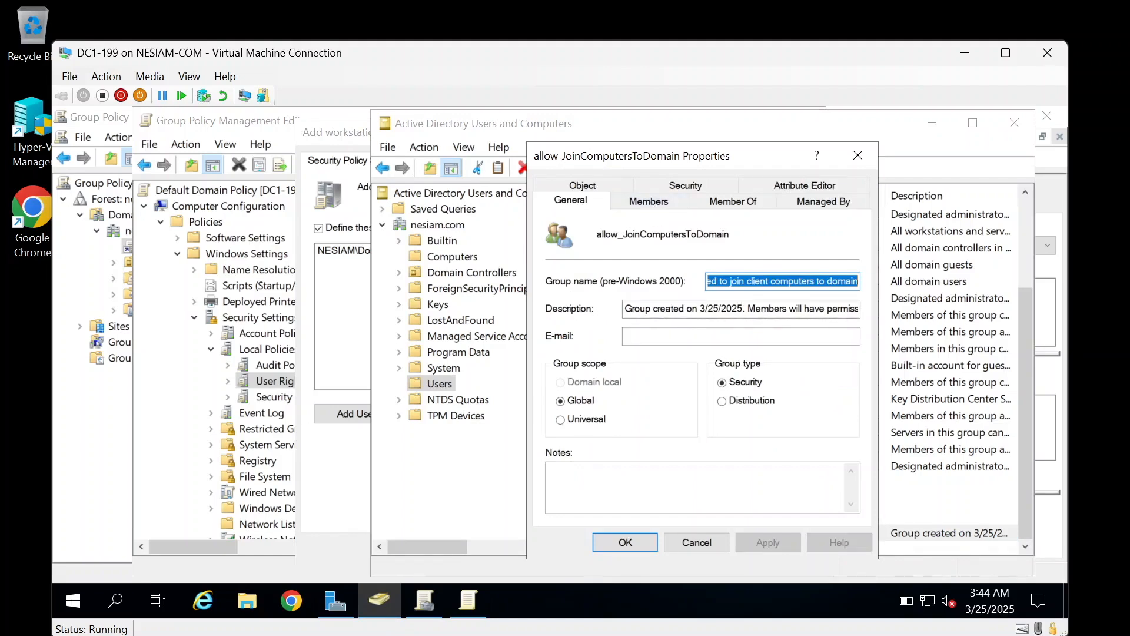
{"action": "left_click", "coordinate": [736, 281]}
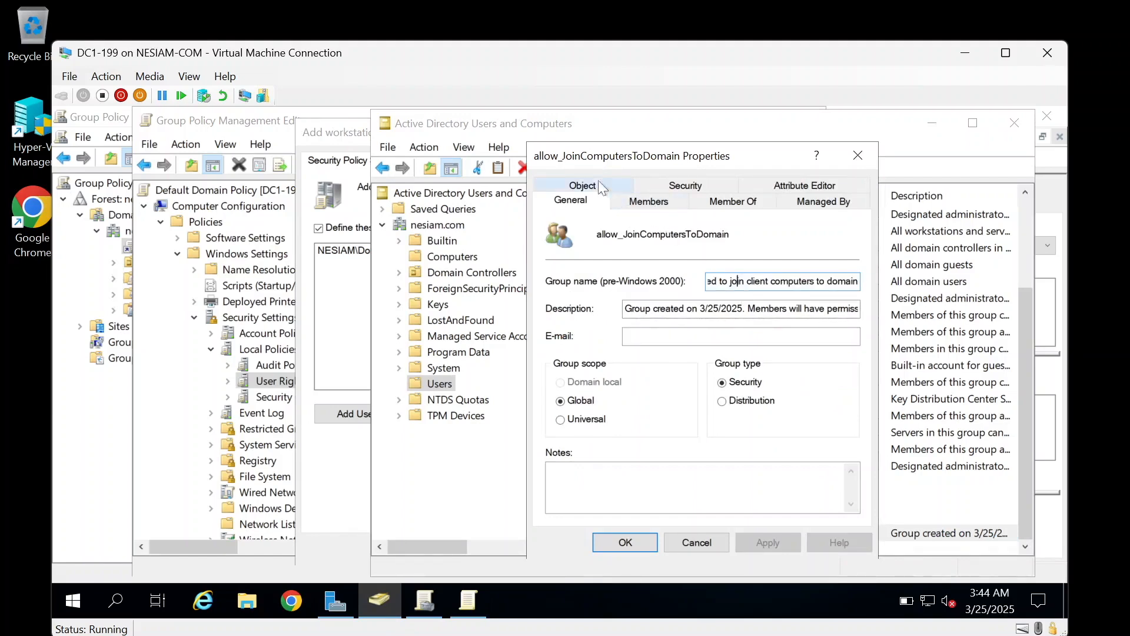
{"action": "double_click", "coordinate": [737, 281]}
{"action": "double_click", "coordinate": [738, 281]}
{"action": "double_click", "coordinate": [738, 281]}
{"action": "left_click", "coordinate": [739, 281]}
{"action": "left_click_drag", "start_coordinate": [717, 280], "coordinate": [983, 286]}
{"action": "key", "text": "BackSpace"}
{"action": "key", "text": "BackSpace"}
{"action": "type", "text": "allo"}
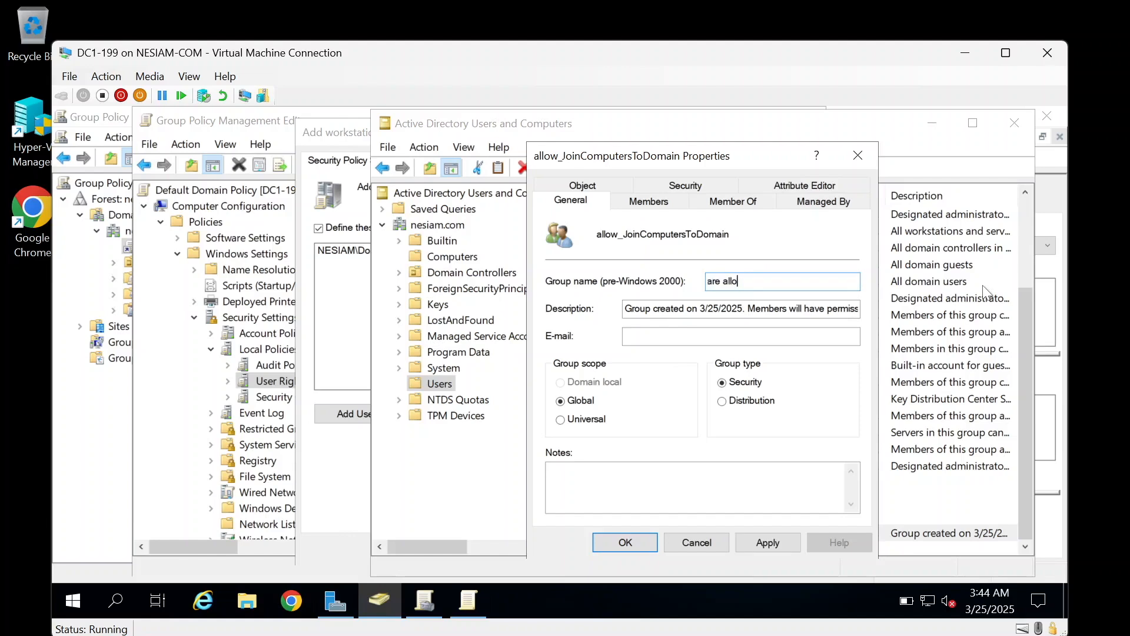
{"action": "key", "text": "BackSpace"}
{"action": "key", "text": "ctrl+shift+Left"}
{"action": "key", "text": "ctrl+shift+Left"}
{"action": "key", "text": "ctrl+shift+Left"}
{"action": "key", "text": "ctrl+shift+Left"}
{"action": "key", "text": "ctrl+shift+Left"}
{"action": "key", "text": "ctrl+shift+Left"}
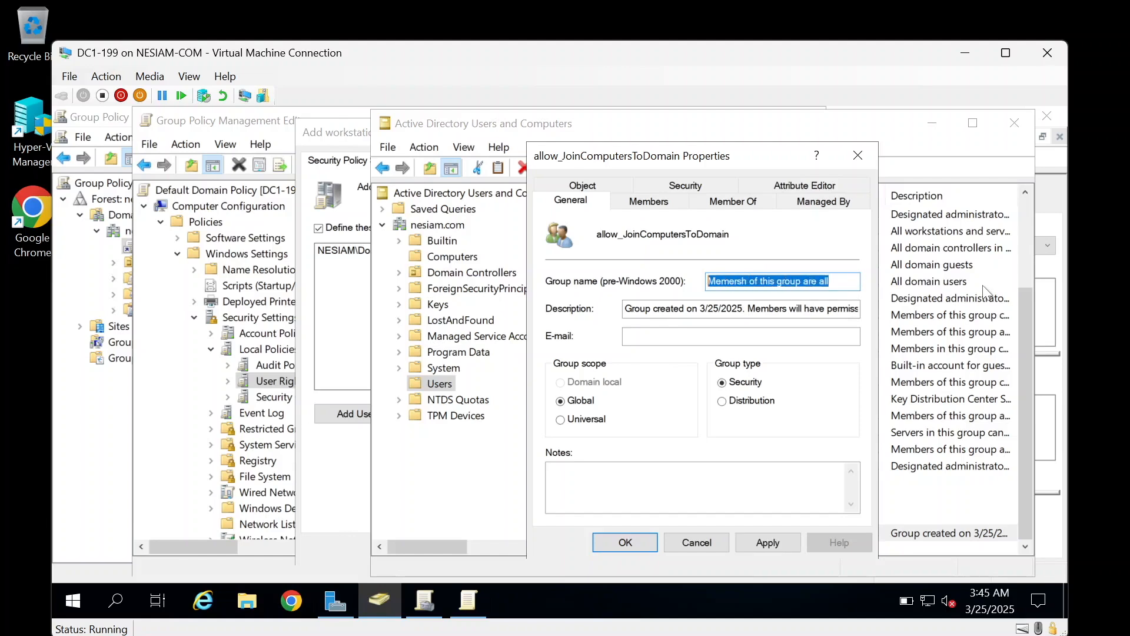
{"action": "key", "text": "BackSpace"}
Step: Paste allow_JoinComputersToDomain as the pre-Windows 2000 name, apply, and review the Members and Object tabs
{"action": "left_click_drag", "start_coordinate": [730, 235], "coordinate": [591, 244]}
{"action": "key", "text": "ctrl+c"}
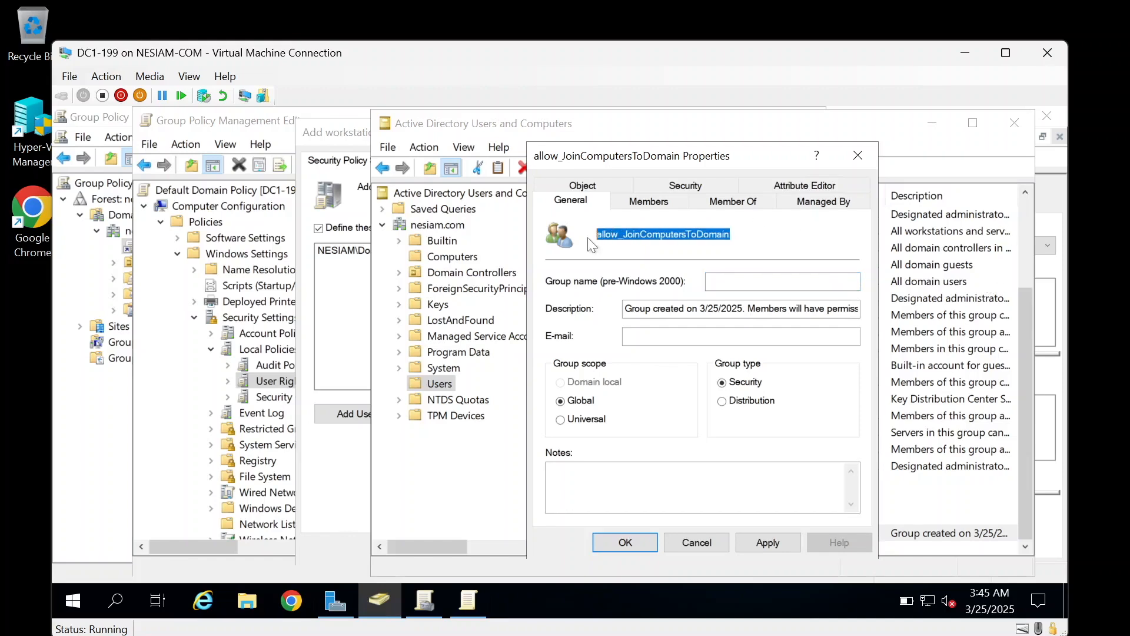
{"action": "left_click", "coordinate": [777, 280]}
{"action": "key", "text": "ctrl+v"}
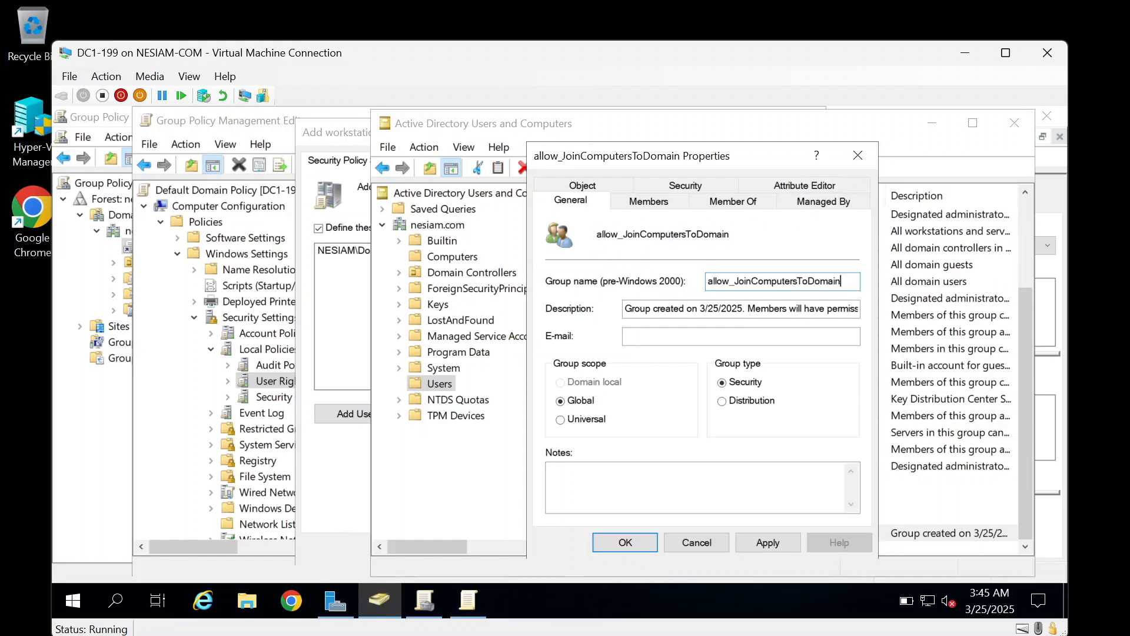
{"action": "left_click", "coordinate": [782, 540]}
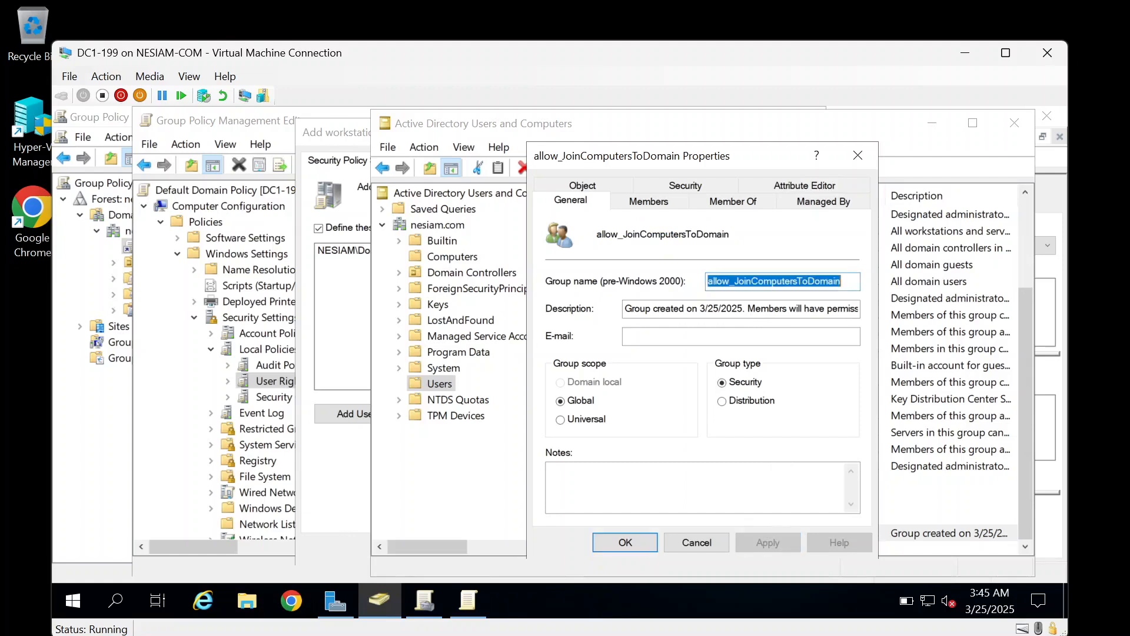
{"action": "left_click", "coordinate": [634, 203]}
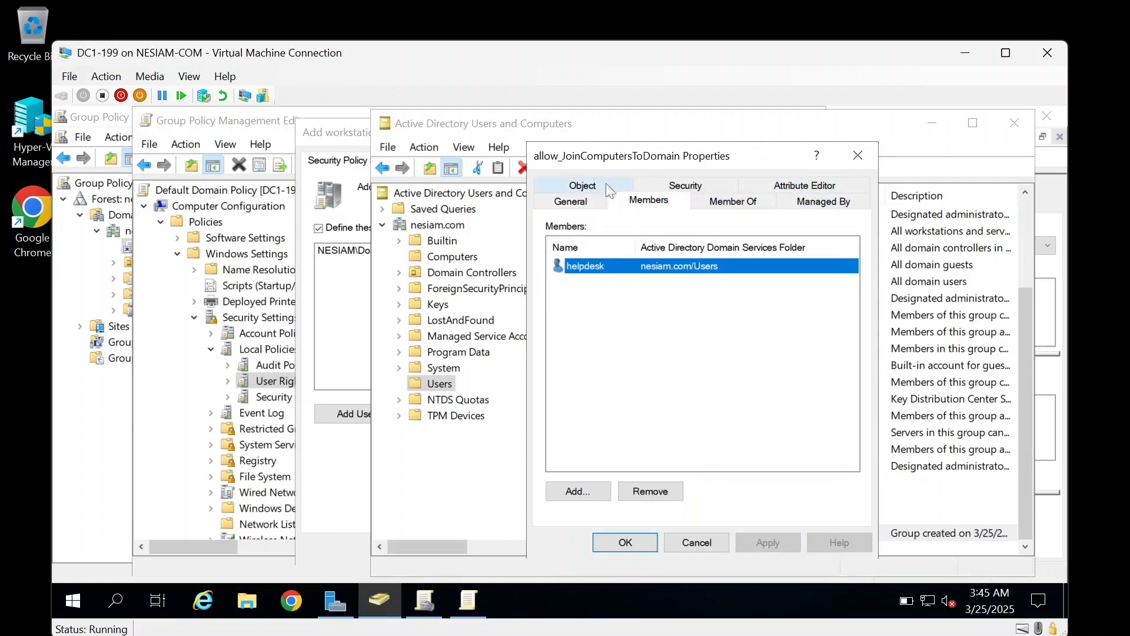
{"action": "left_click", "coordinate": [593, 191]}
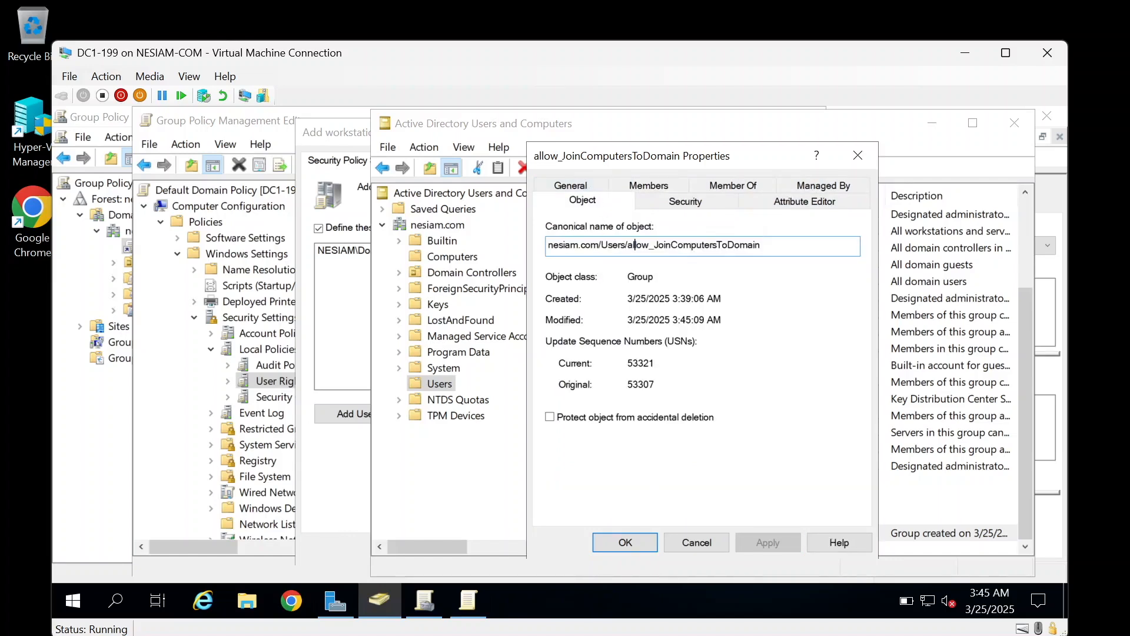
{"action": "left_click", "coordinate": [581, 187]}
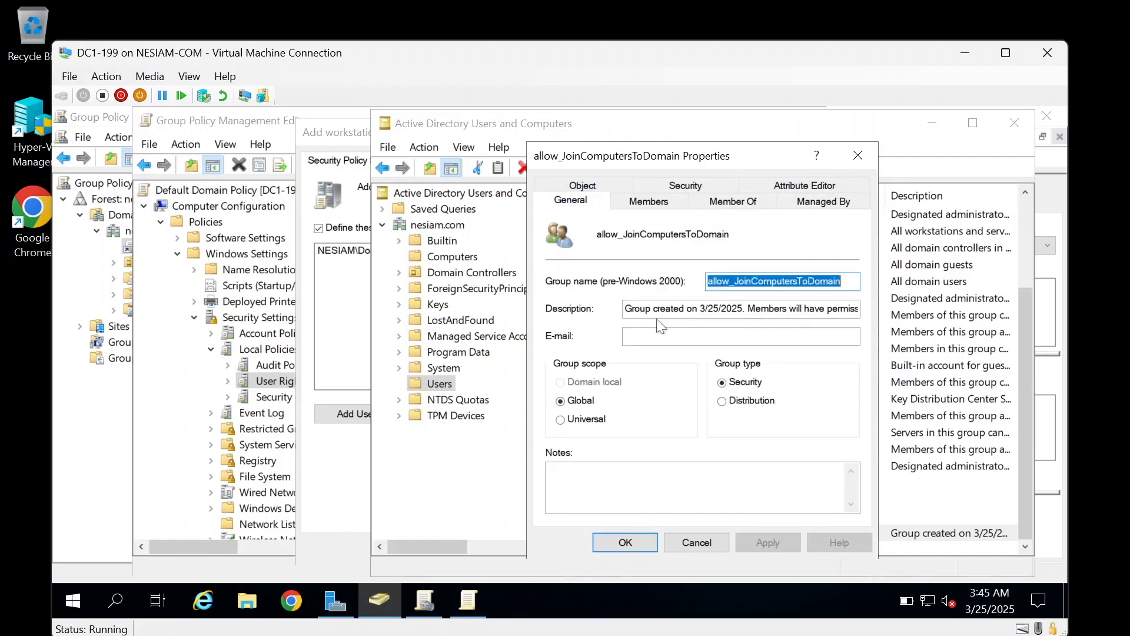
{"action": "left_click", "coordinate": [642, 542]}
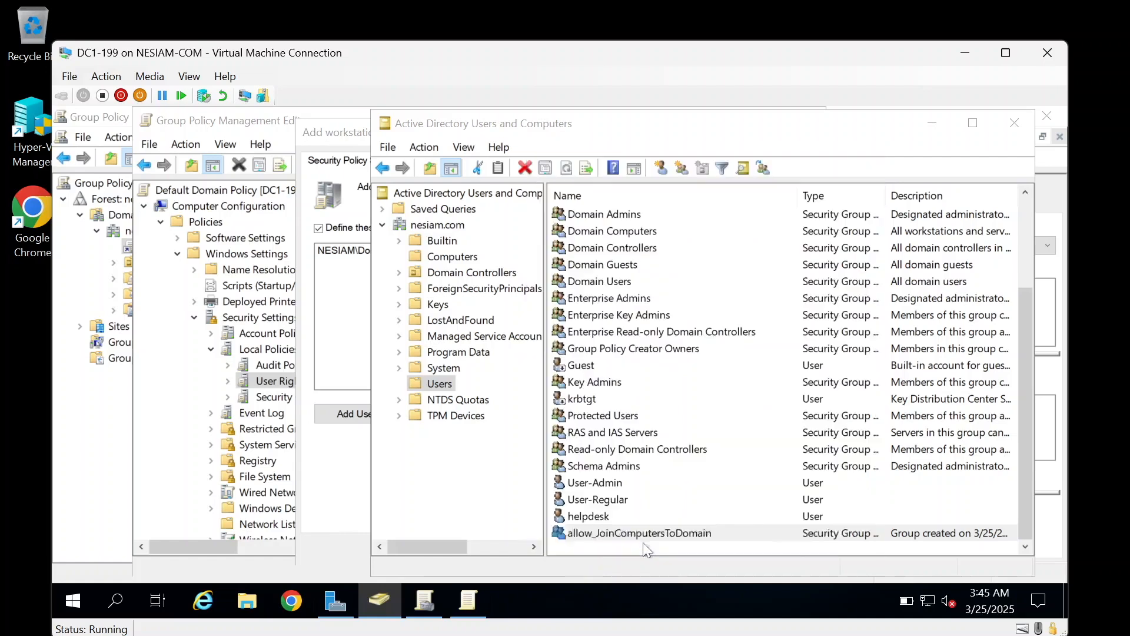
Step: Add NESIAM\allow_JoinComputersToDomain to Add workstations to domain, apply, and confirm with OK
{"action": "left_click", "coordinate": [339, 324]}
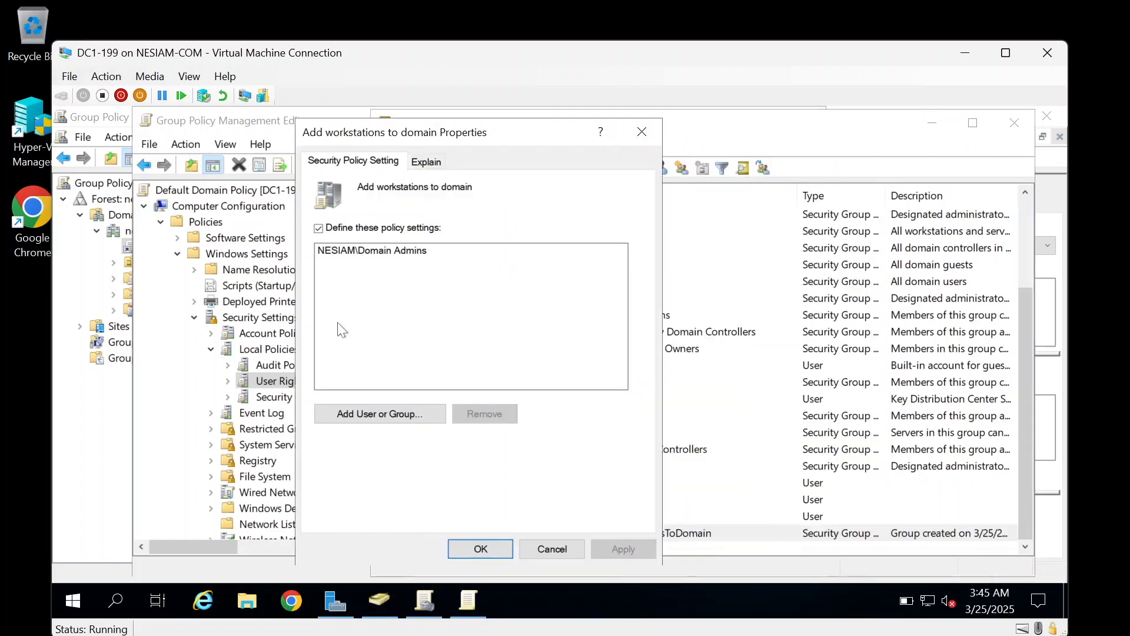
{"action": "left_click", "coordinate": [360, 414]}
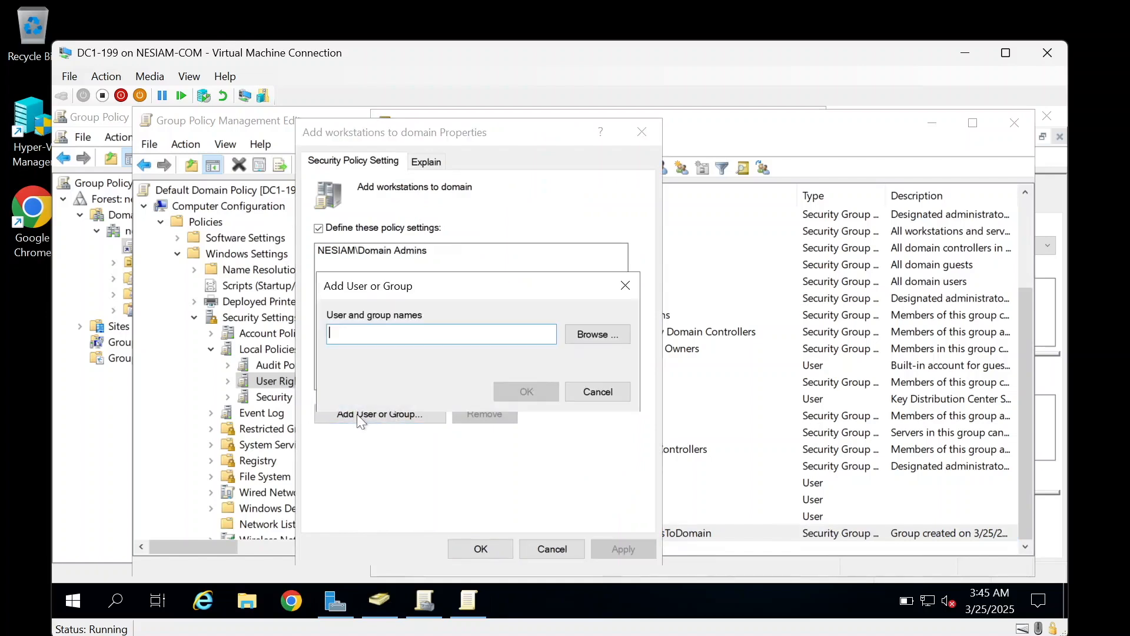
{"action": "left_click", "coordinate": [599, 334]}
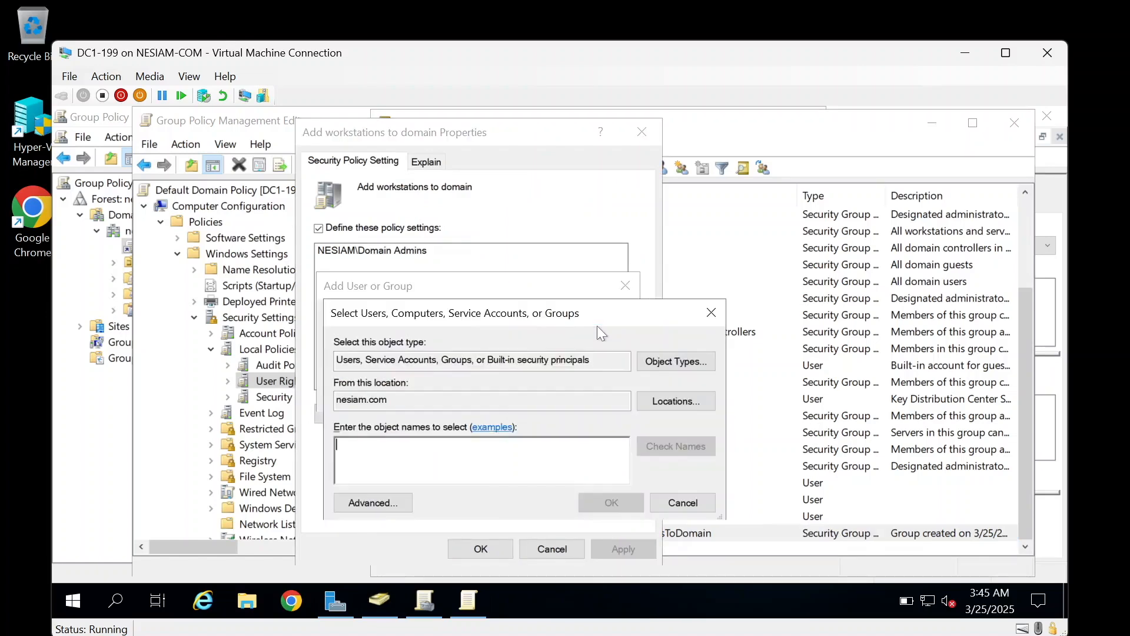
{"action": "type", "text": "allo"}
{"action": "key", "text": "Return"}
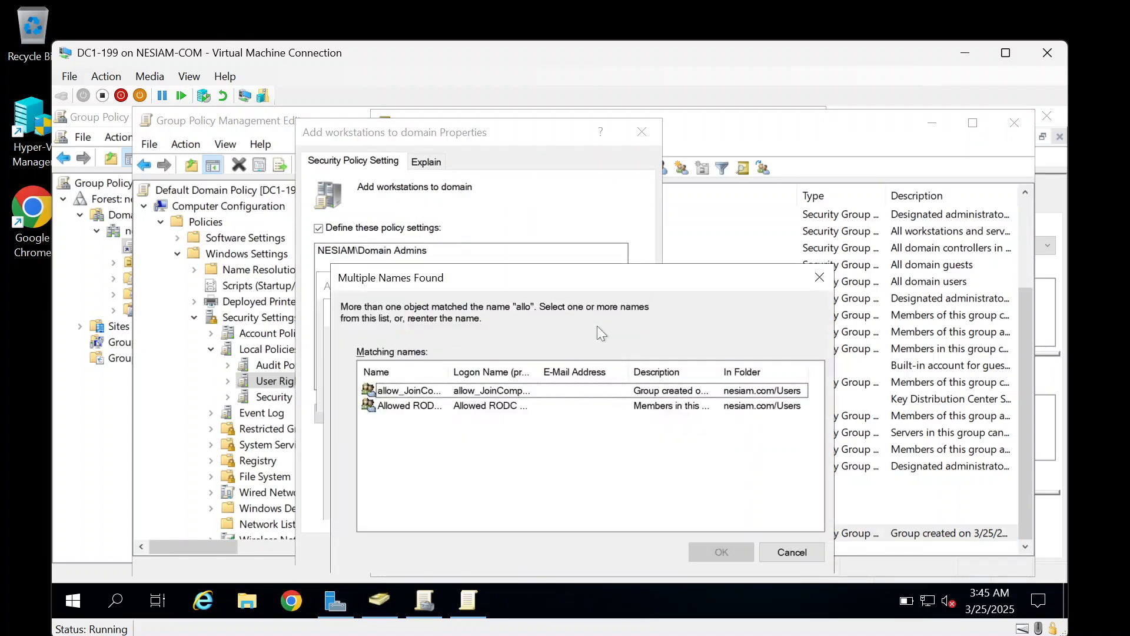
{"action": "double_click", "coordinate": [420, 389]}
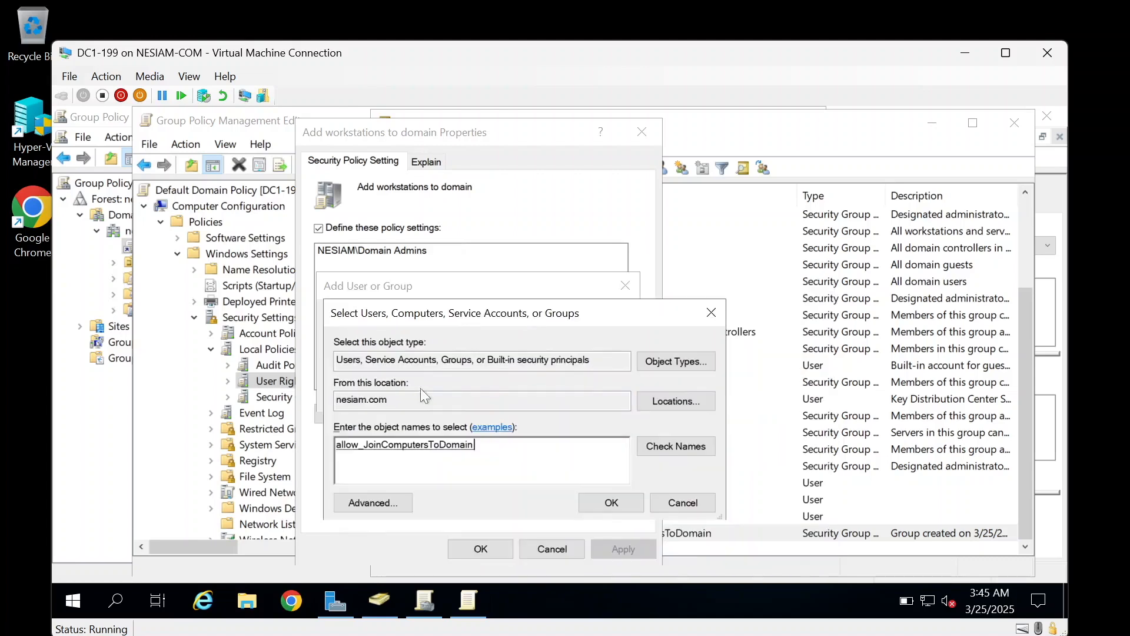
{"action": "left_click", "coordinate": [607, 504]}
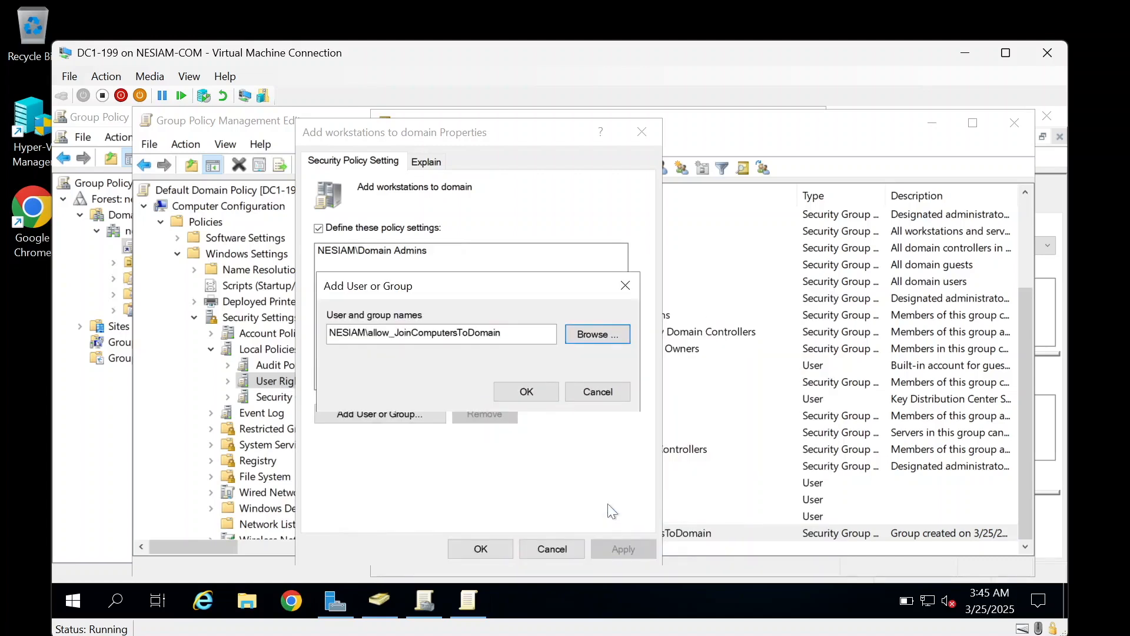
{"action": "left_click", "coordinate": [531, 392]}
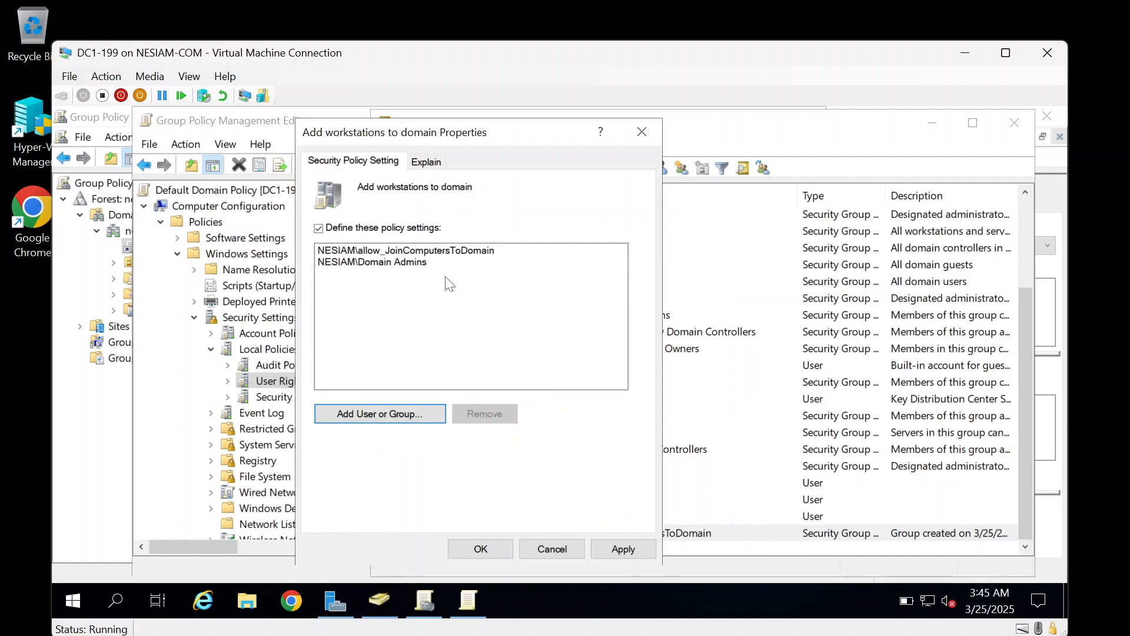
{"action": "left_click", "coordinate": [648, 545]}
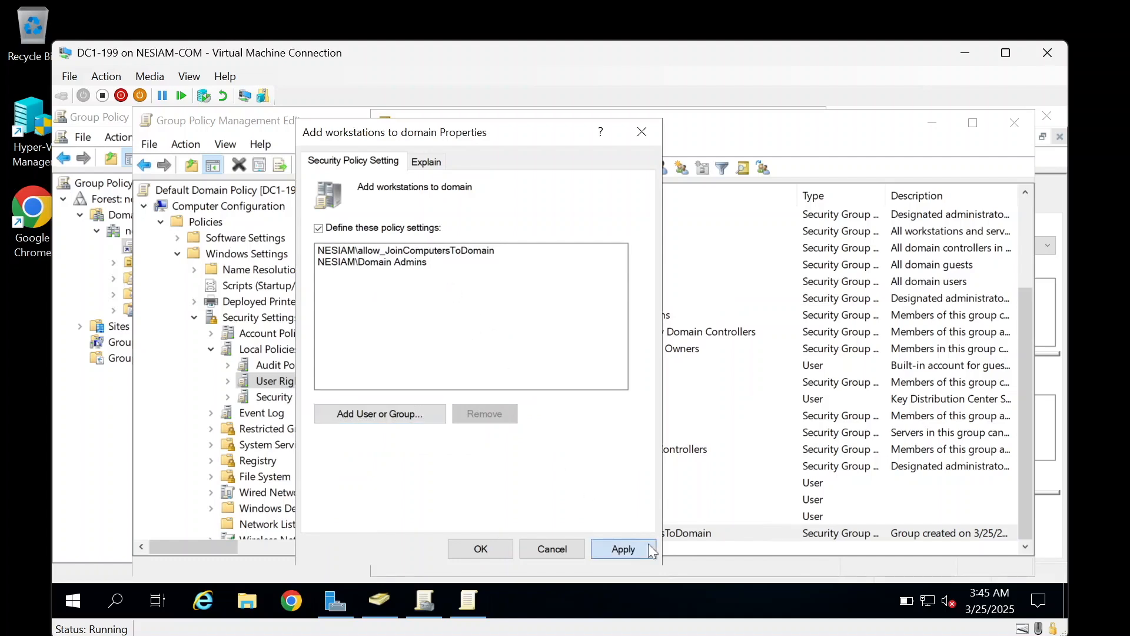
{"action": "left_click", "coordinate": [500, 549]}
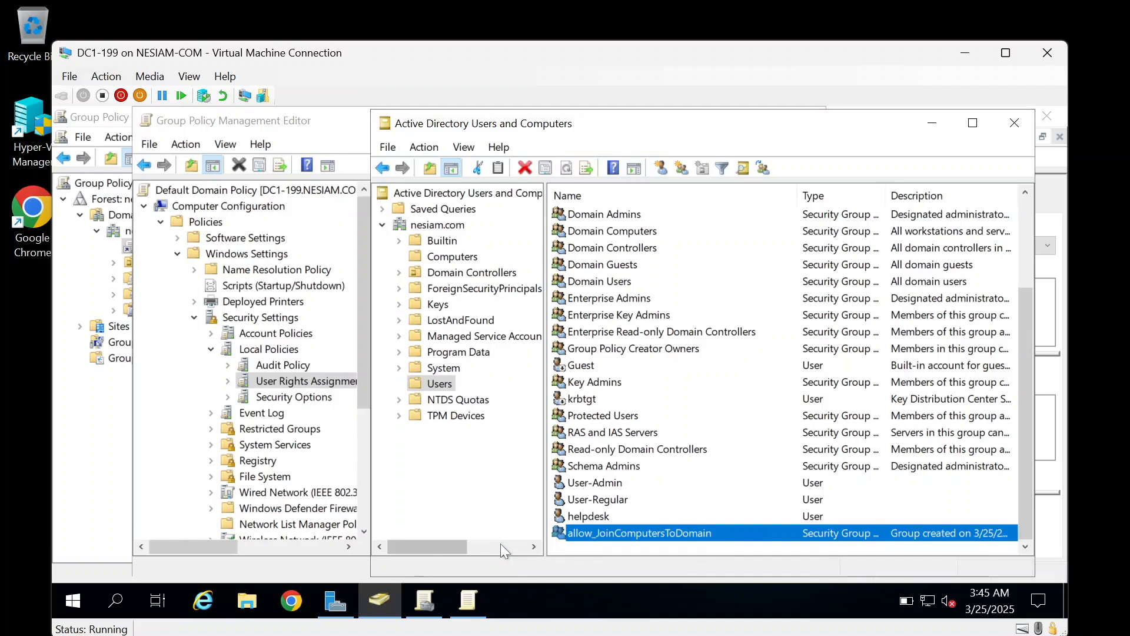
Step: Close the Group Policy Management Editor and bring up the Domain Controllers unit's actions
{"action": "left_click", "coordinate": [270, 126]}
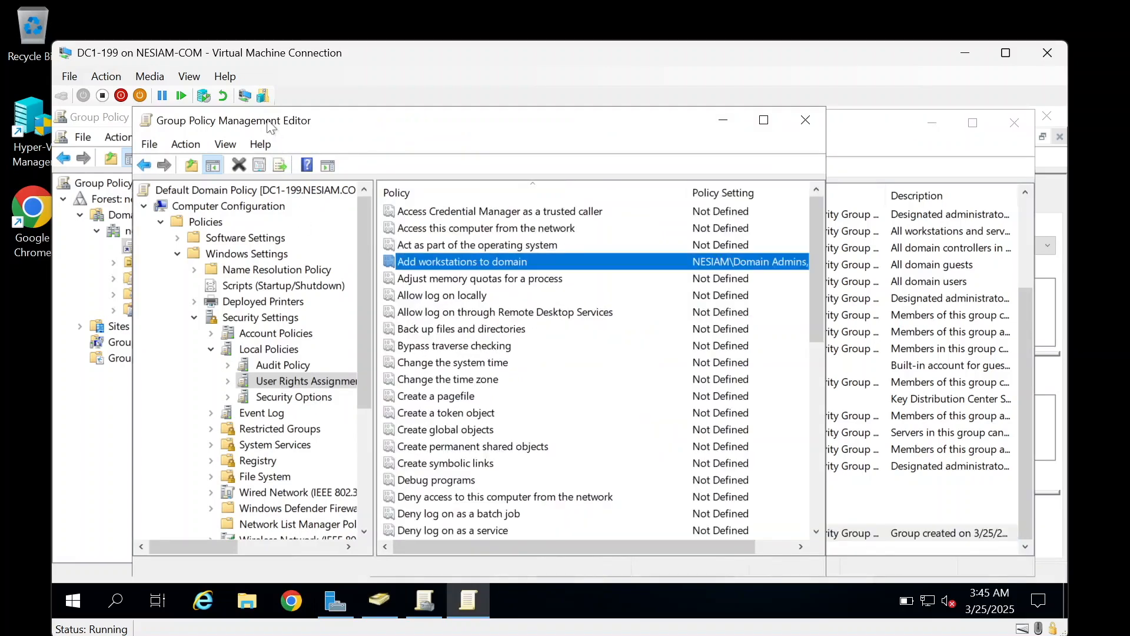
{"action": "left_click", "coordinate": [811, 127]}
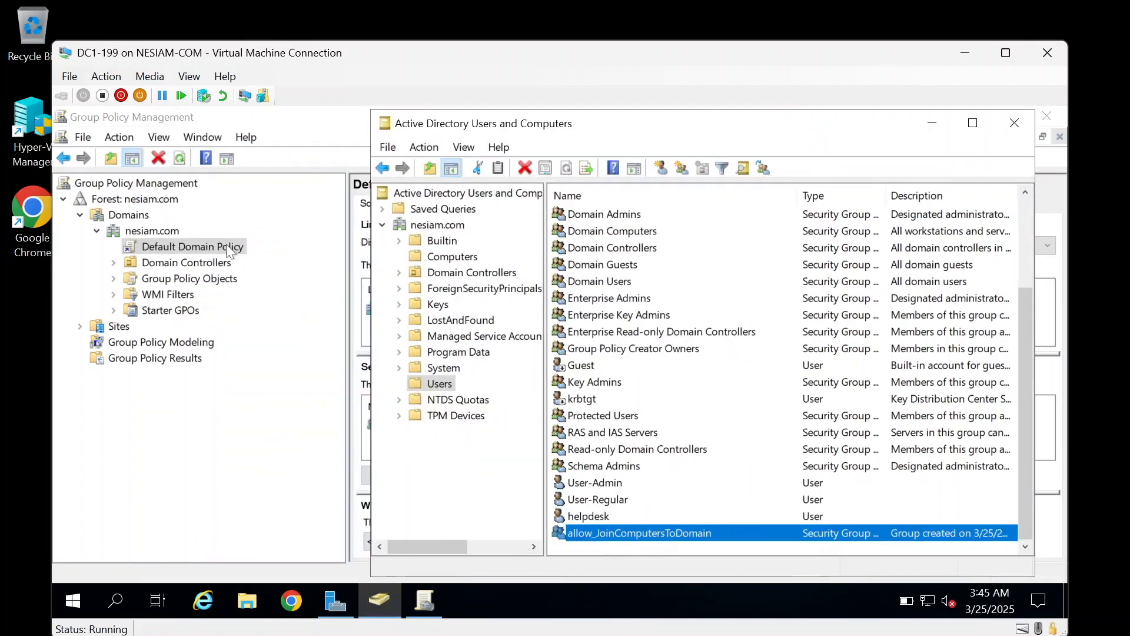
{"action": "left_click", "coordinate": [200, 268]}
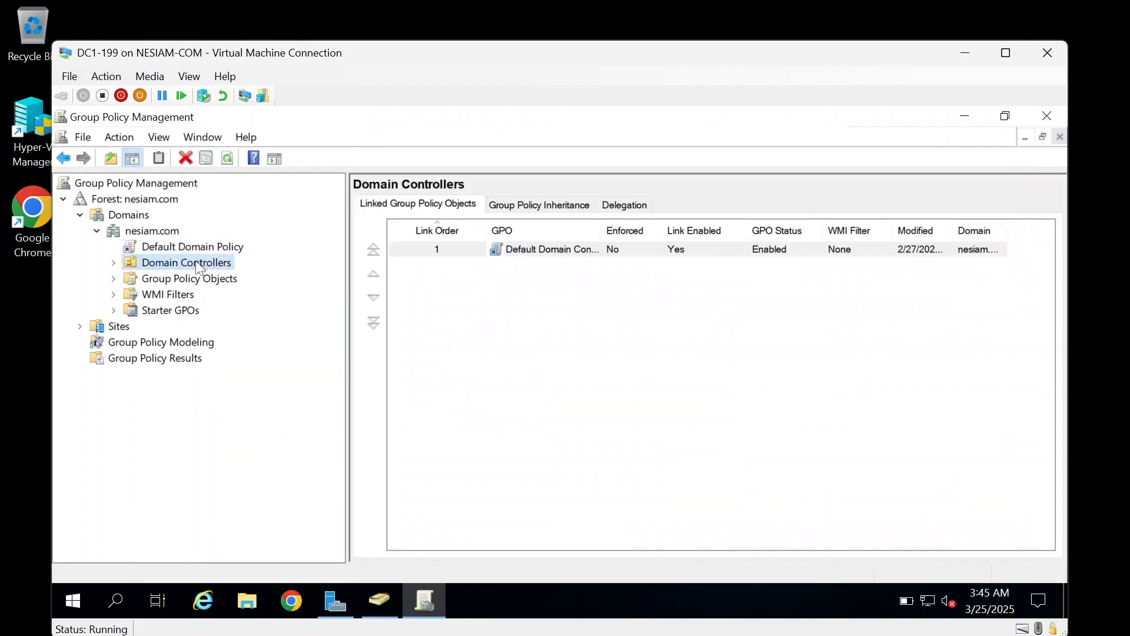
{"action": "right_click", "coordinate": [199, 268]}
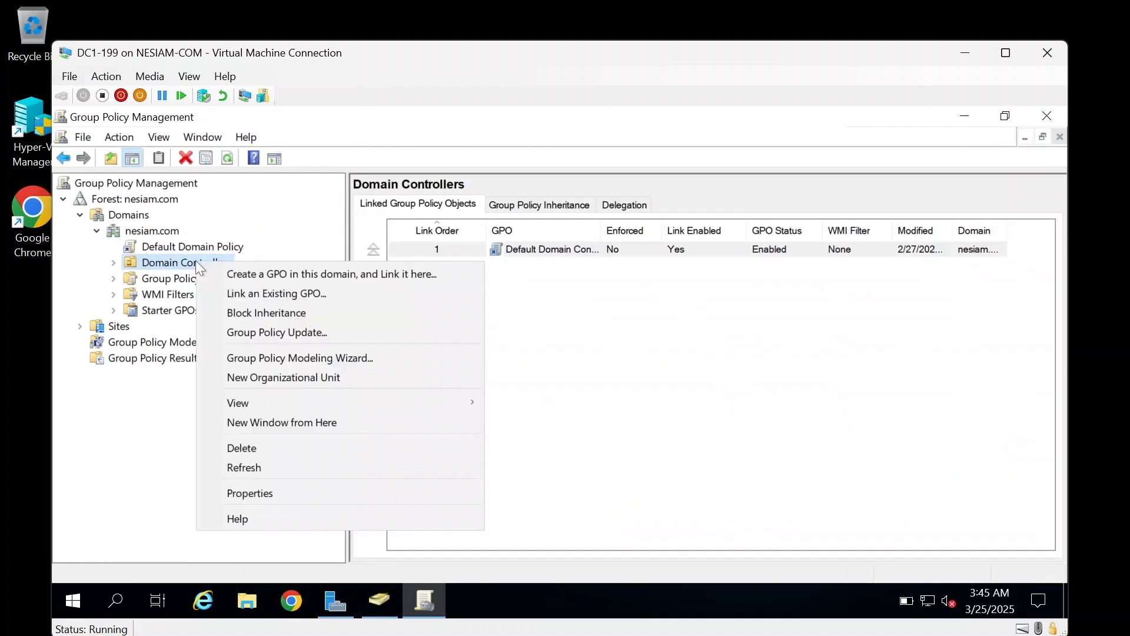
Step: Force a Group Policy update on both domain controllers, then close the results window
{"action": "left_click", "coordinate": [277, 333]}
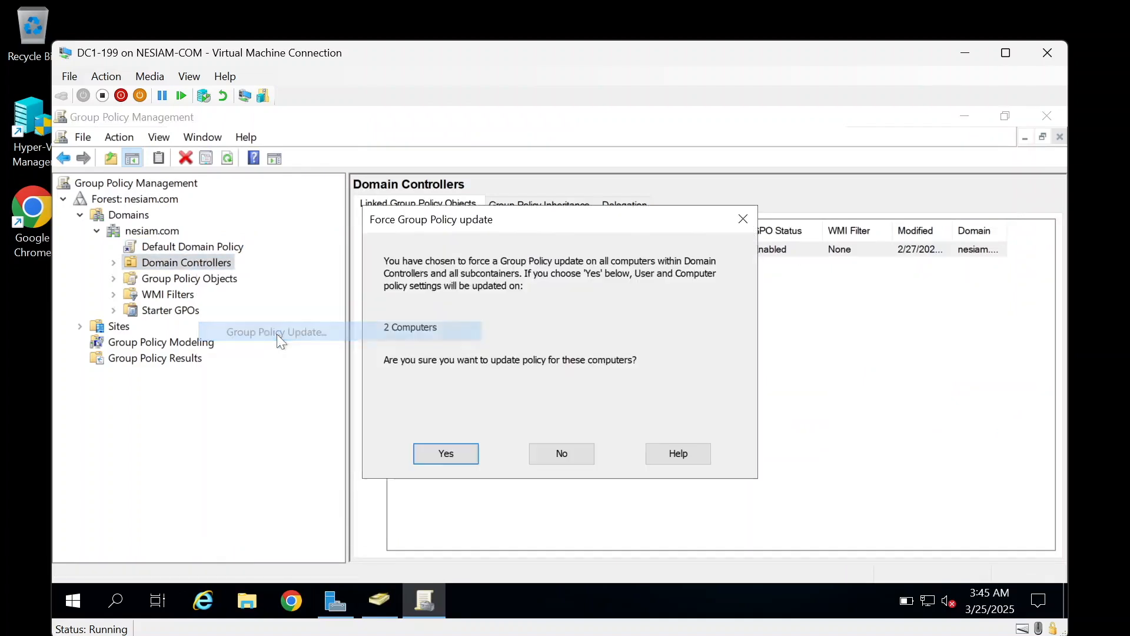
{"action": "left_click", "coordinate": [447, 454]}
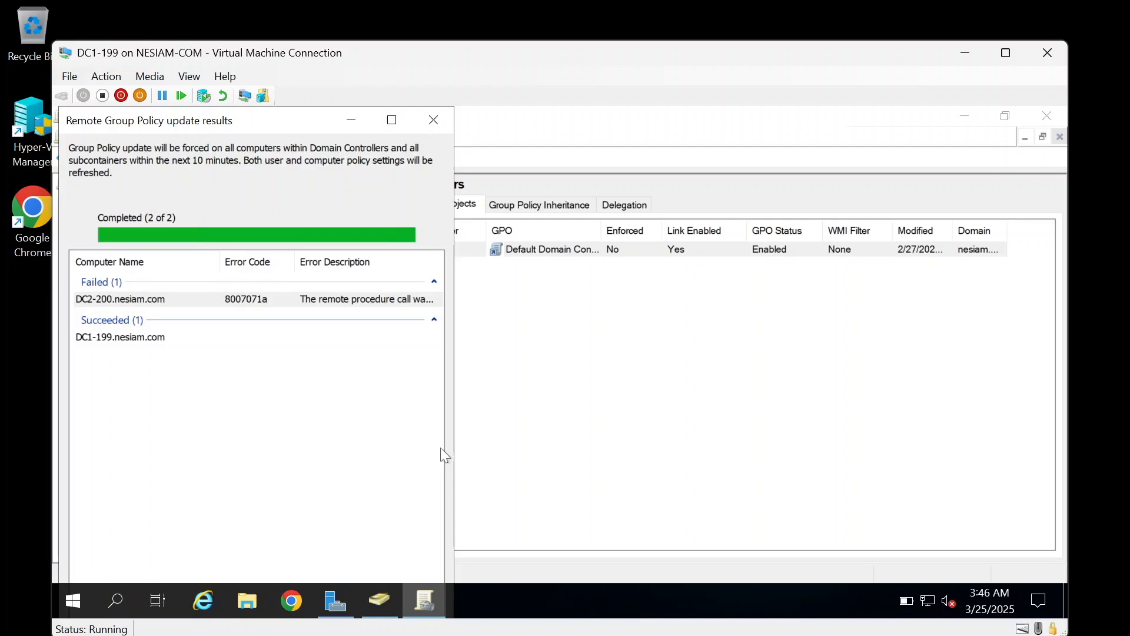
{"action": "left_click", "coordinate": [434, 120]}
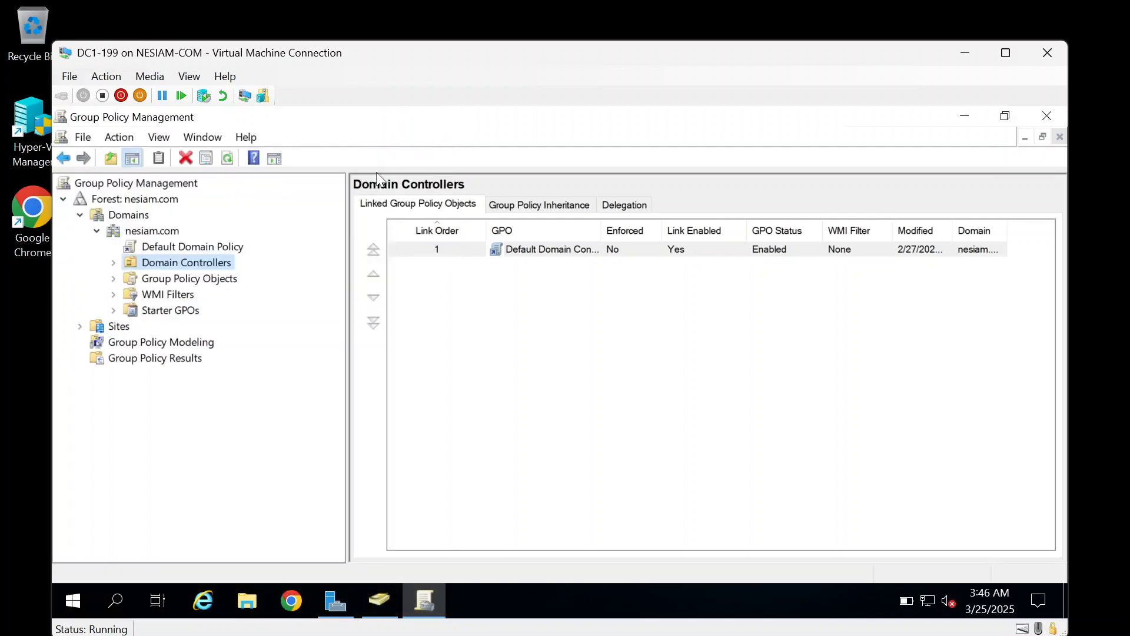
Step: Close Group Policy Management and Server Manager, then list the objects in the Computers container
{"action": "left_click", "coordinate": [1050, 116]}
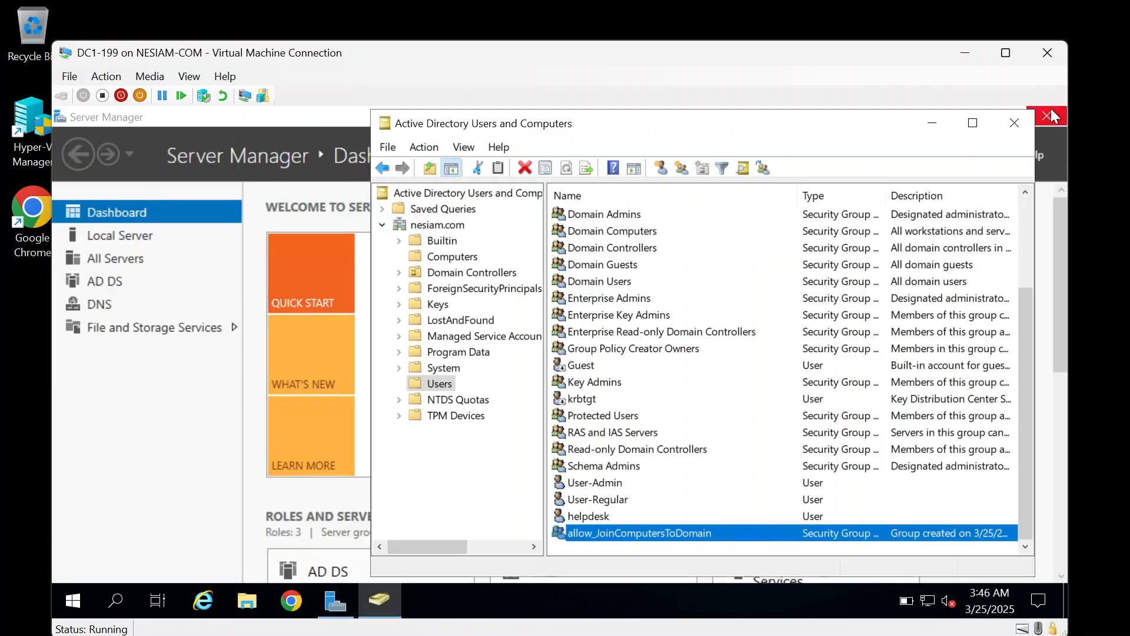
{"action": "left_click", "coordinate": [1050, 115]}
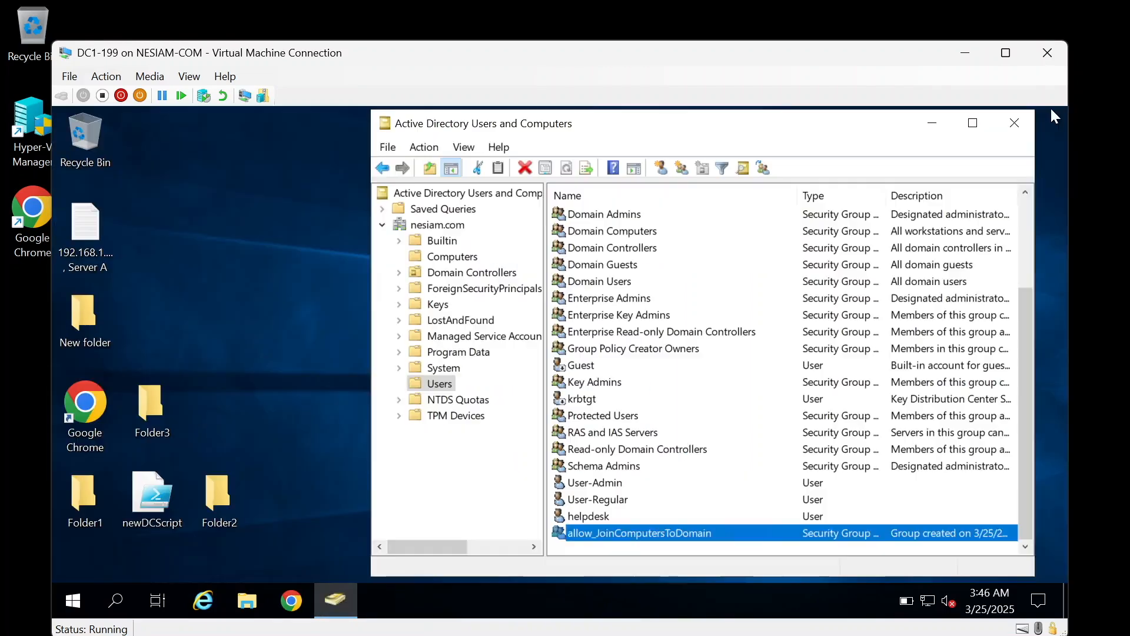
{"action": "left_click_drag", "start_coordinate": [648, 126], "coordinate": [504, 132]}
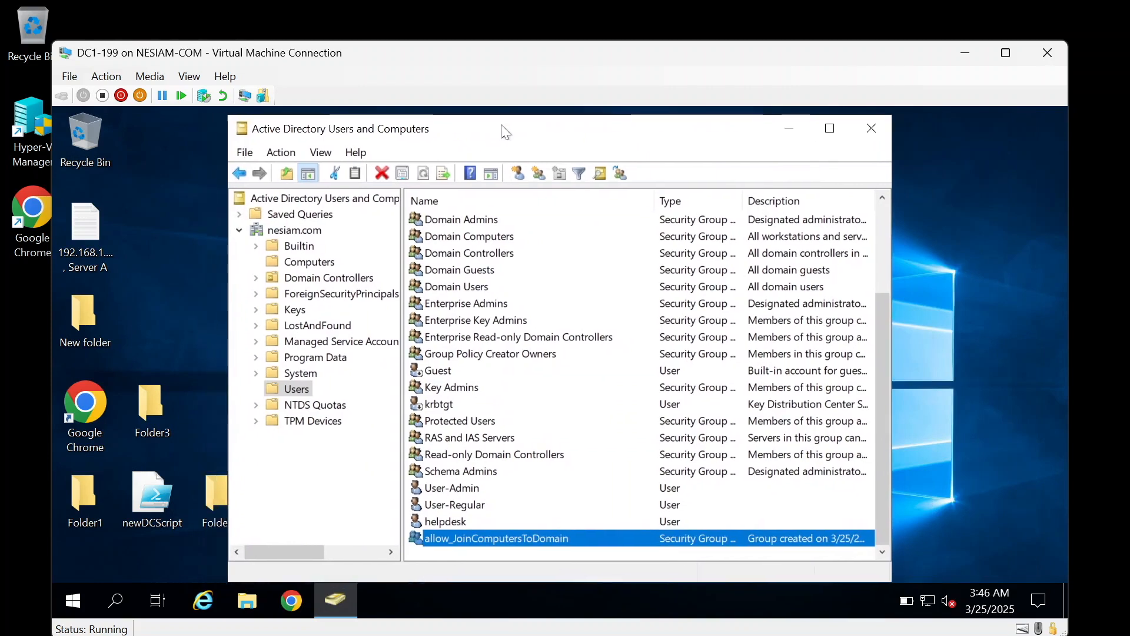
{"action": "left_click", "coordinate": [317, 266]}
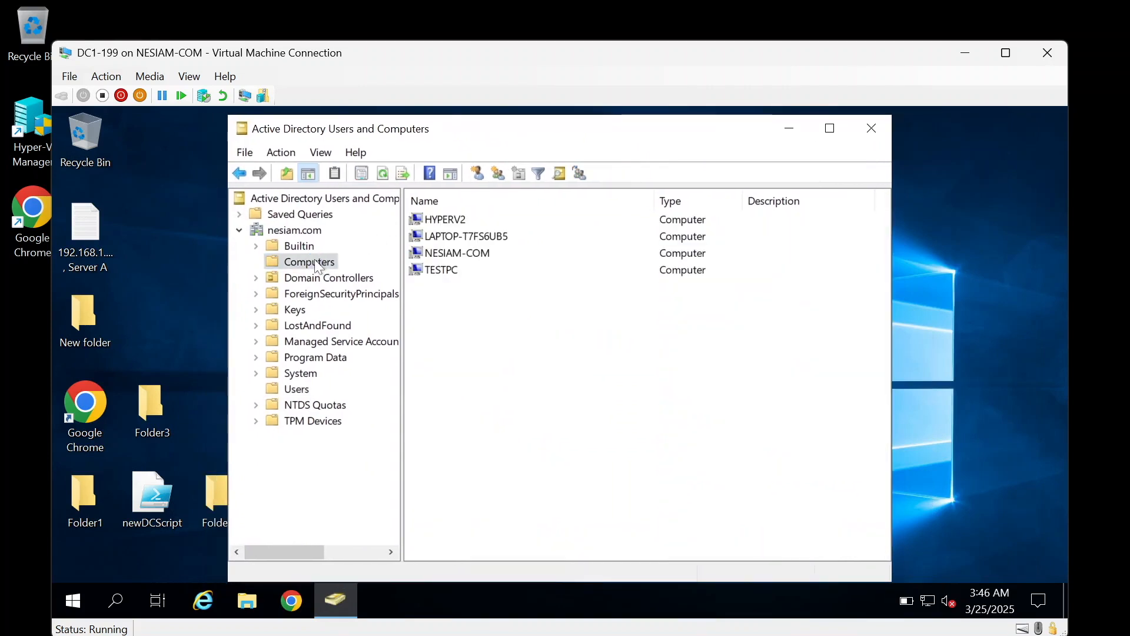
Step: Run Delegate Control on Computers, select allow_JoinComputersToDomain, then cancel at Tasks to Delegate
{"action": "right_click", "coordinate": [318, 265]}
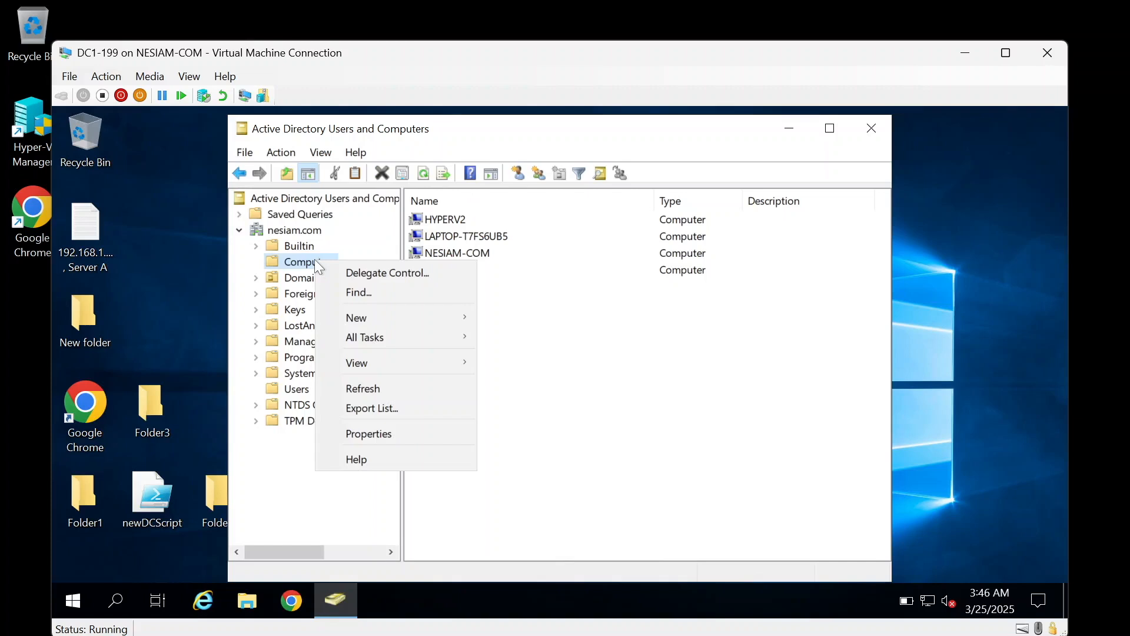
{"action": "left_click", "coordinate": [381, 272]}
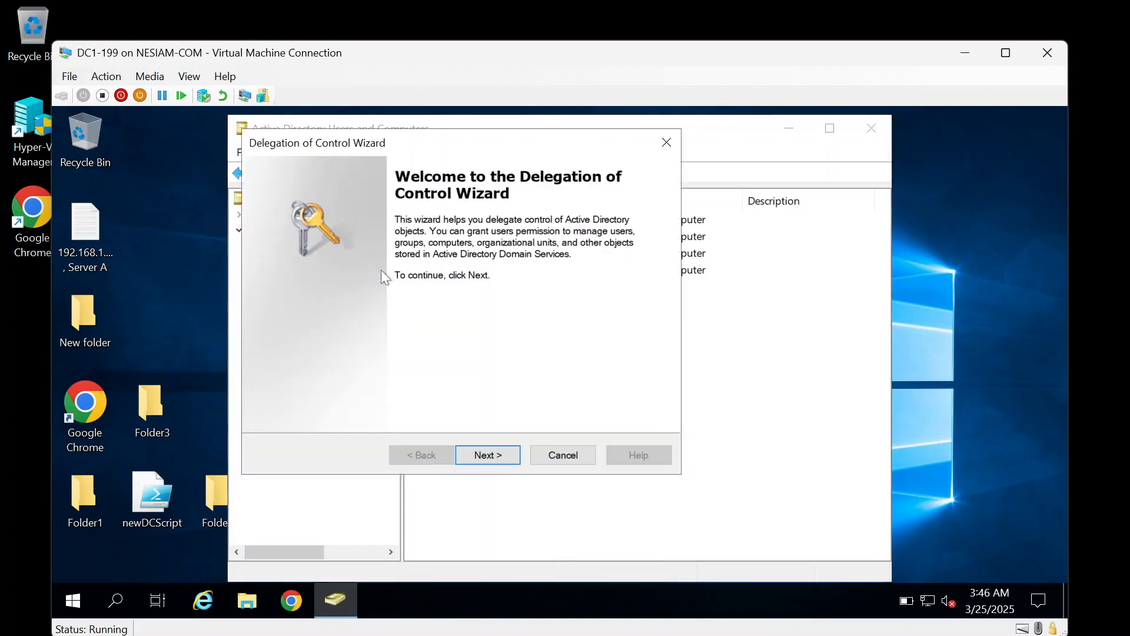
{"action": "left_click", "coordinate": [492, 455]}
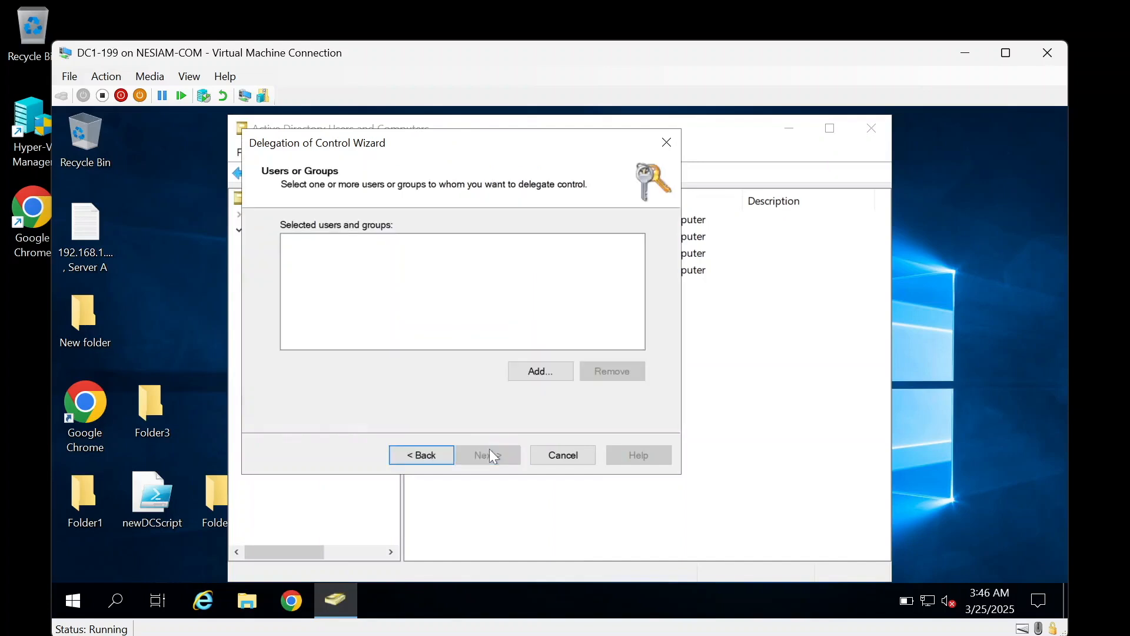
{"action": "left_click", "coordinate": [544, 373]}
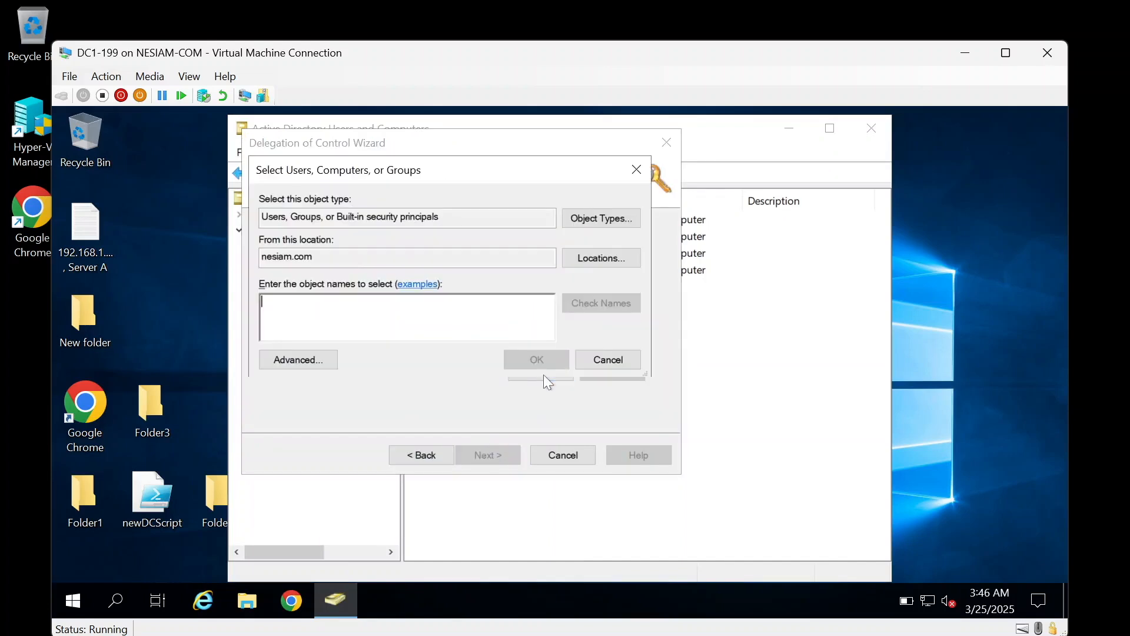
{"action": "type", "text": "allow"}
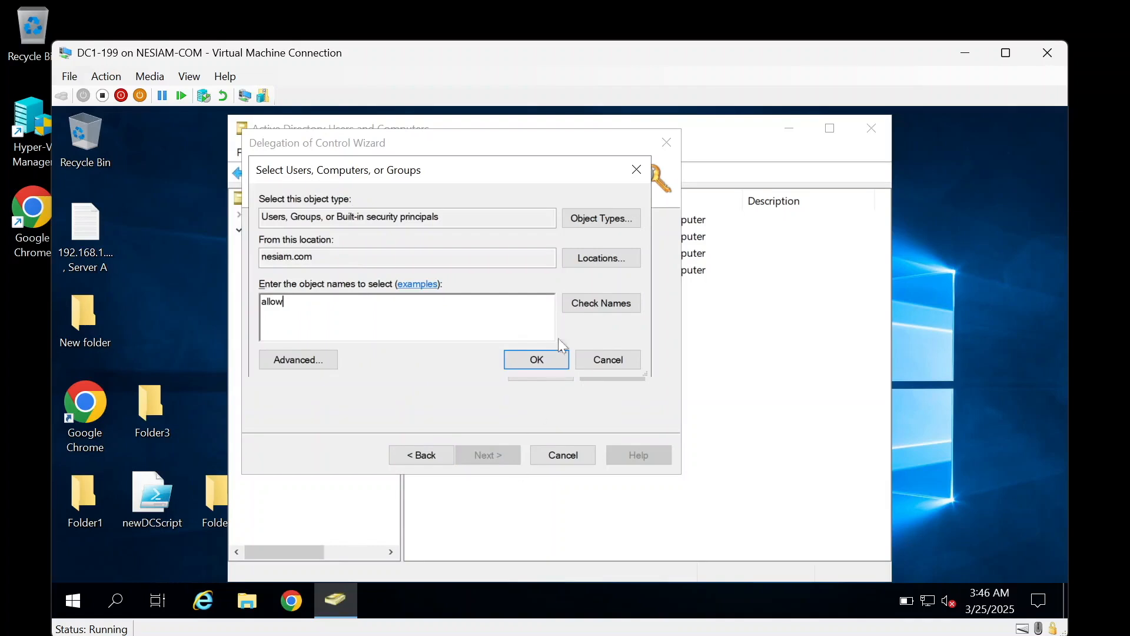
{"action": "left_click", "coordinate": [596, 309]}
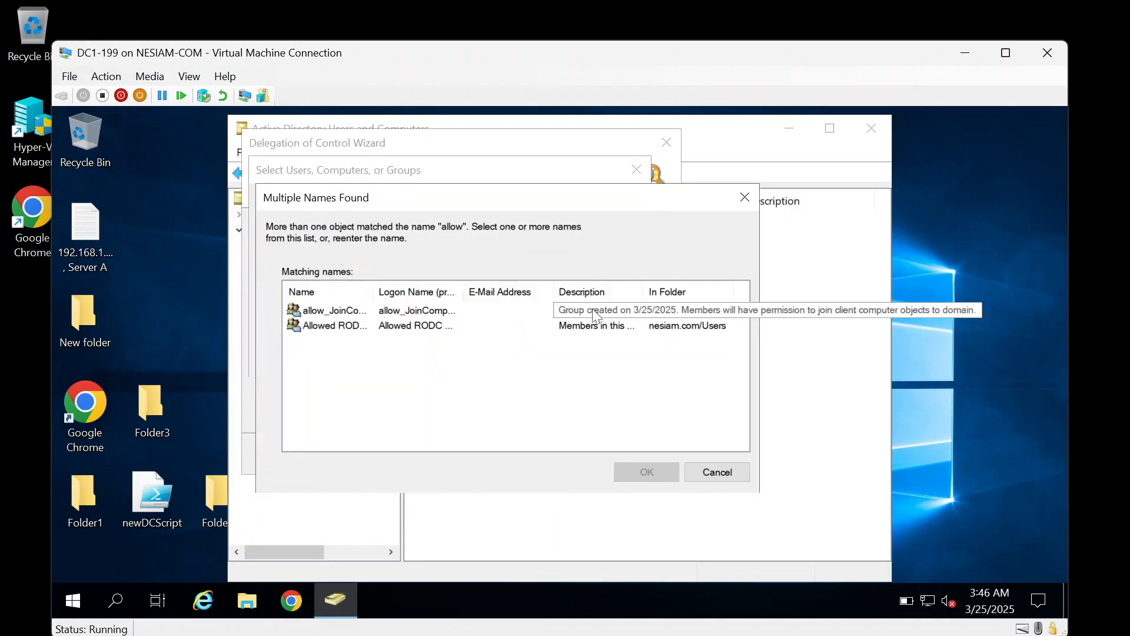
{"action": "double_click", "coordinate": [325, 316]}
{"action": "left_click", "coordinate": [526, 360]}
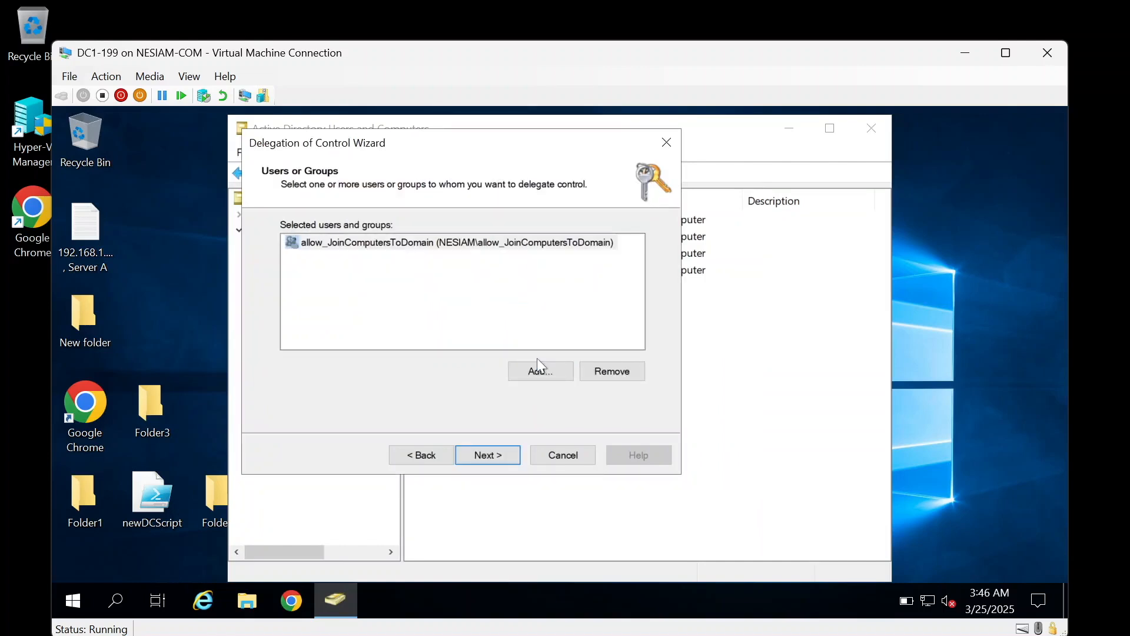
{"action": "left_click", "coordinate": [491, 456]}
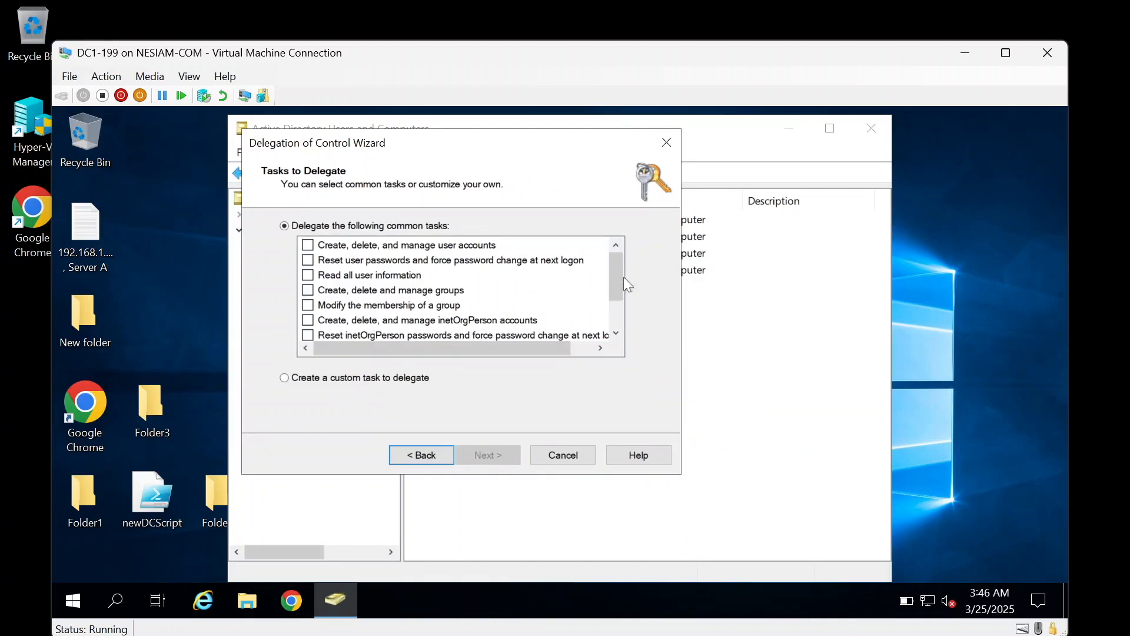
{"action": "mouse_move", "coordinate": [618, 274]}
{"action": "left_mouse_down"}
{"action": "mouse_move", "coordinate": [618, 301]}
{"action": "mouse_move", "coordinate": [620, 278]}
{"action": "left_mouse_up"}
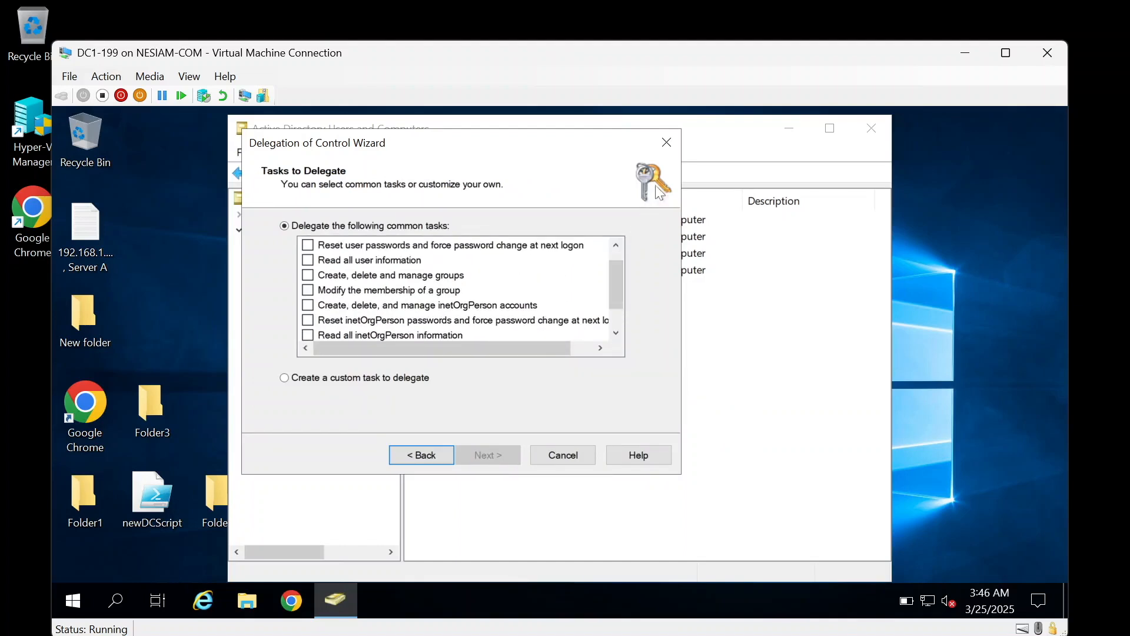
{"action": "left_click", "coordinate": [667, 143]}
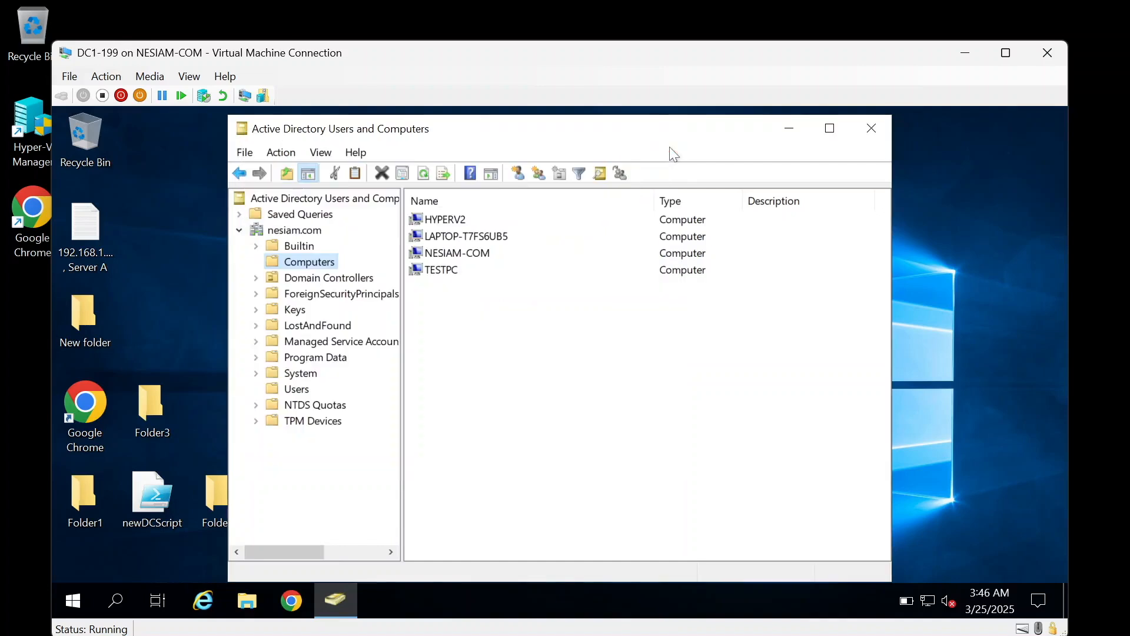
{"action": "left_click", "coordinate": [308, 235]}
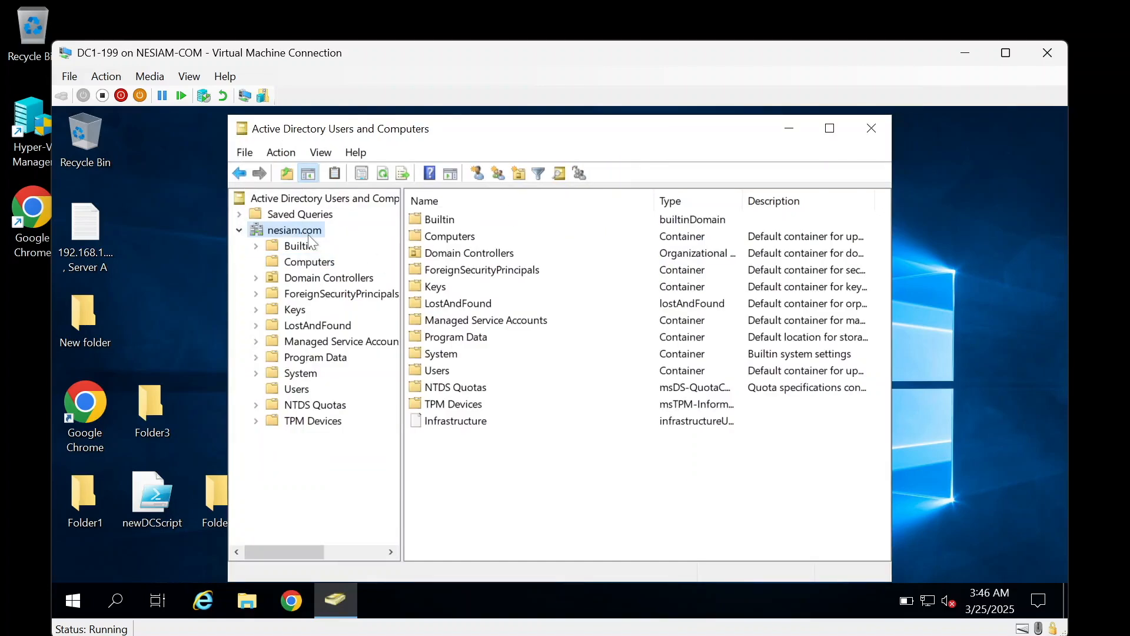
{"action": "right_click", "coordinate": [309, 235]}
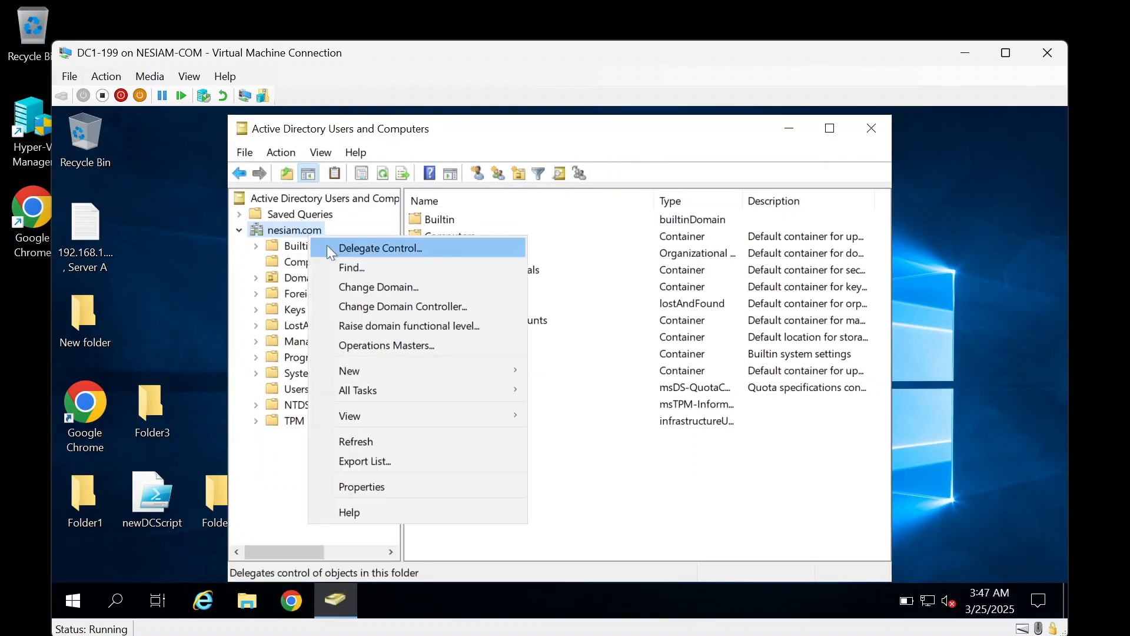
{"action": "left_click", "coordinate": [327, 245]}
{"action": "left_click", "coordinate": [473, 455]}
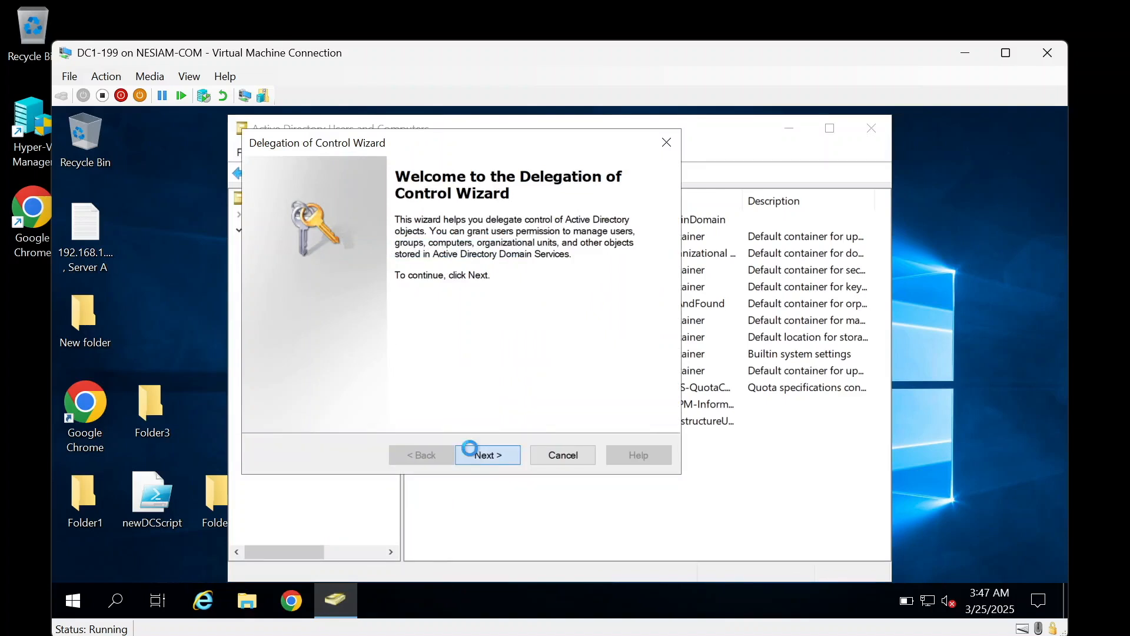
{"action": "left_click", "coordinate": [543, 373]}
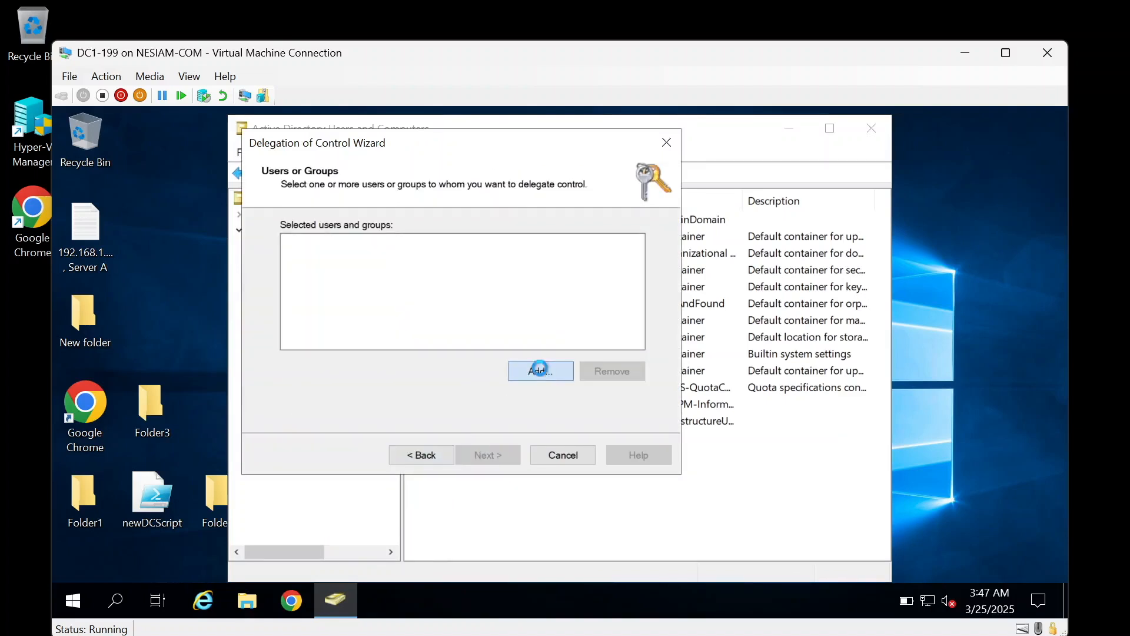
{"action": "type", "text": "allow"}
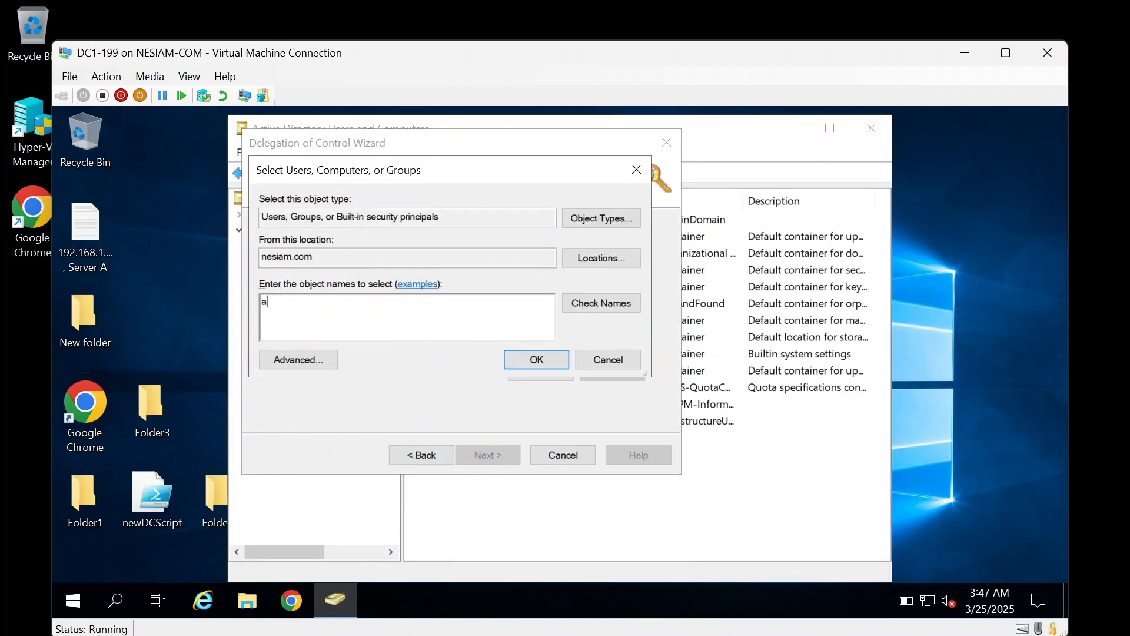
{"action": "left_click", "coordinate": [588, 306]}
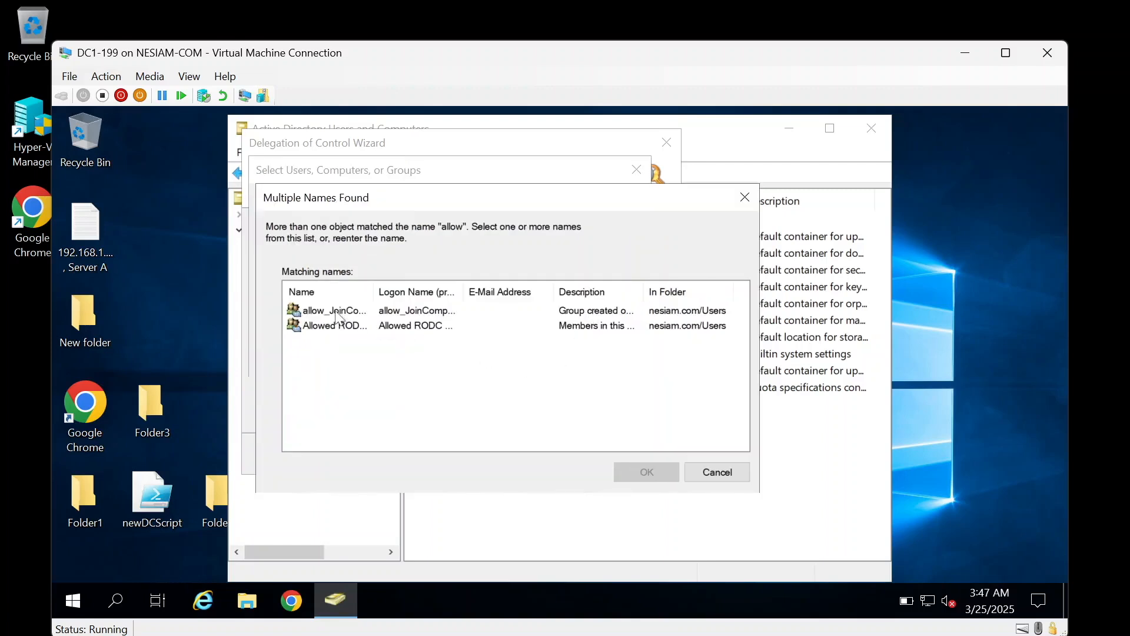
{"action": "double_click", "coordinate": [344, 310]}
{"action": "left_click", "coordinate": [529, 364]}
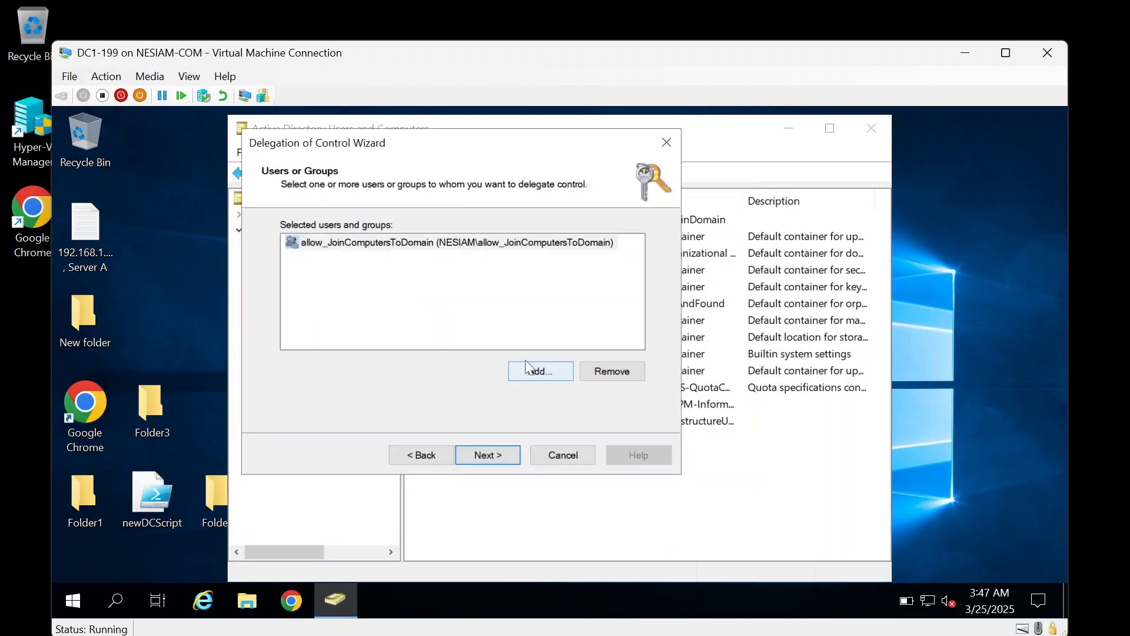
{"action": "left_click", "coordinate": [493, 456]}
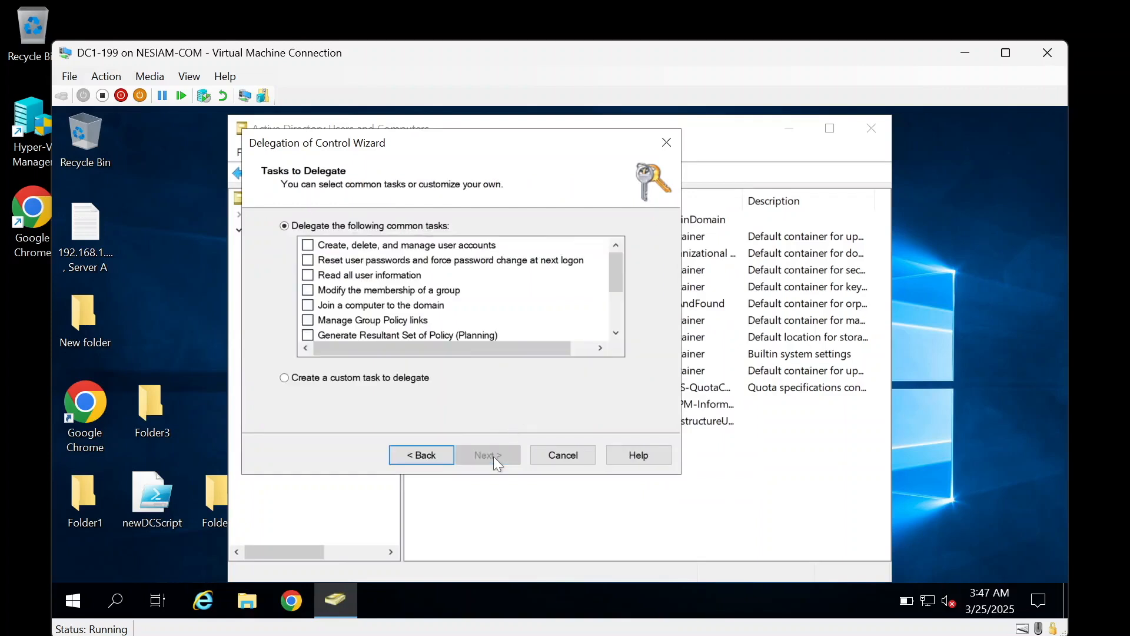
{"action": "left_click", "coordinate": [309, 306]}
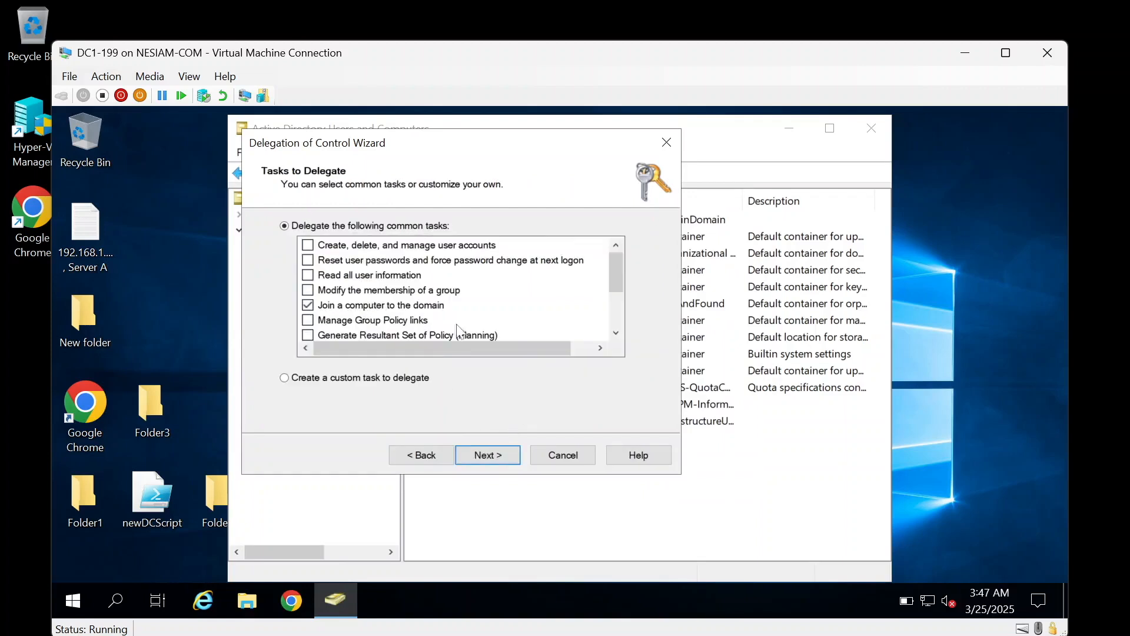
{"action": "left_click", "coordinate": [558, 457]}
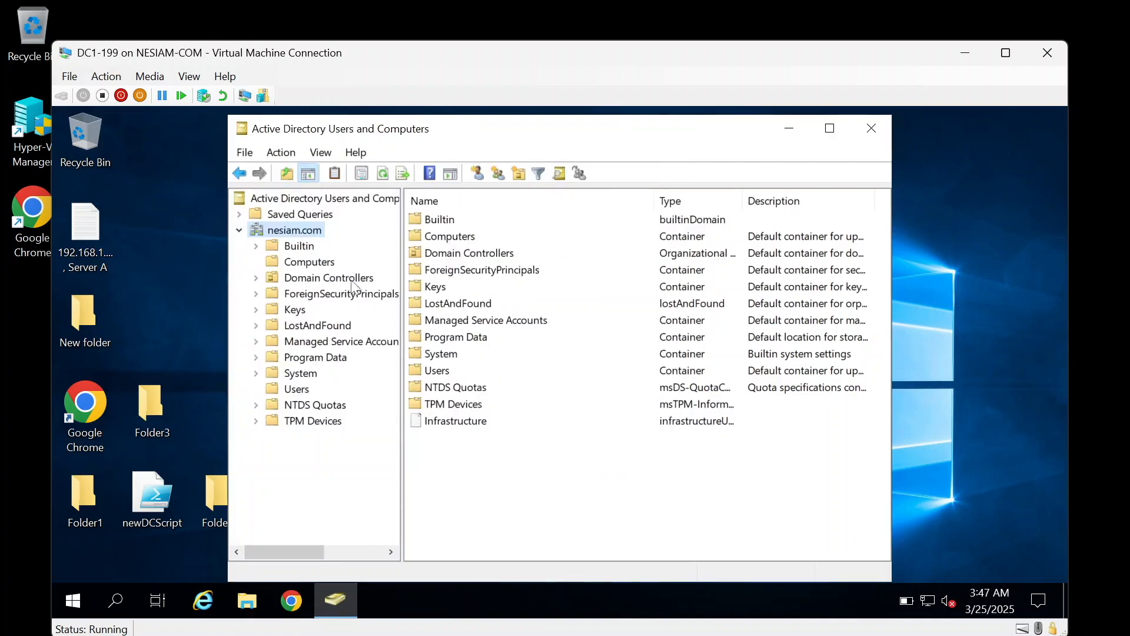
Step: Launch the Delegation of Control Wizard on the Computers container
{"action": "left_click", "coordinate": [312, 266]}
{"action": "right_click", "coordinate": [312, 268]}
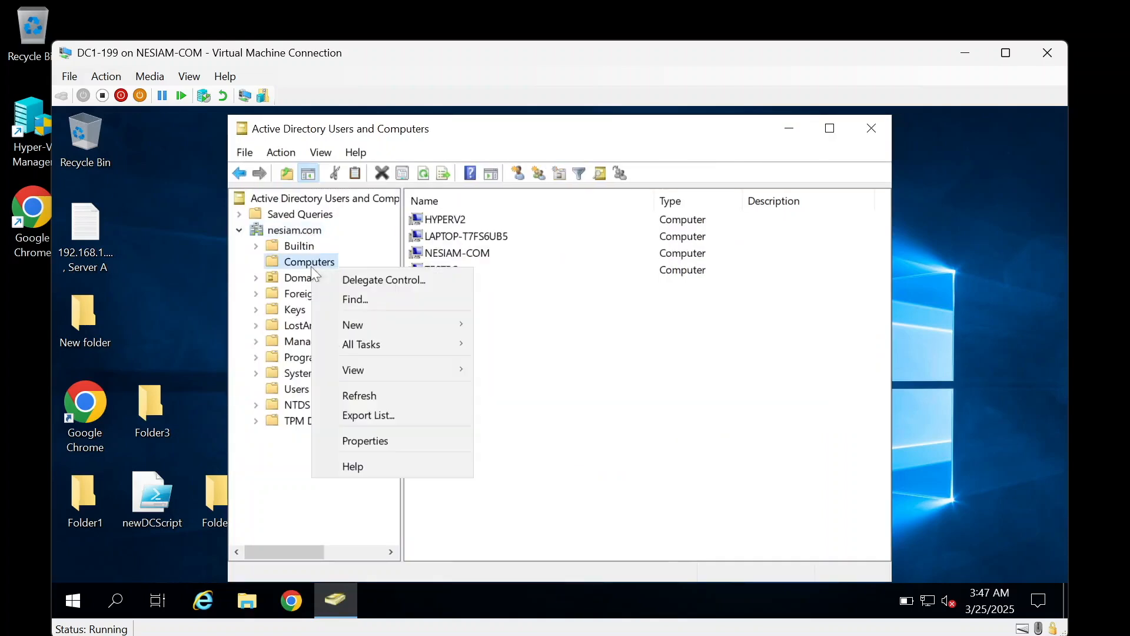
{"action": "left_click", "coordinate": [330, 282]}
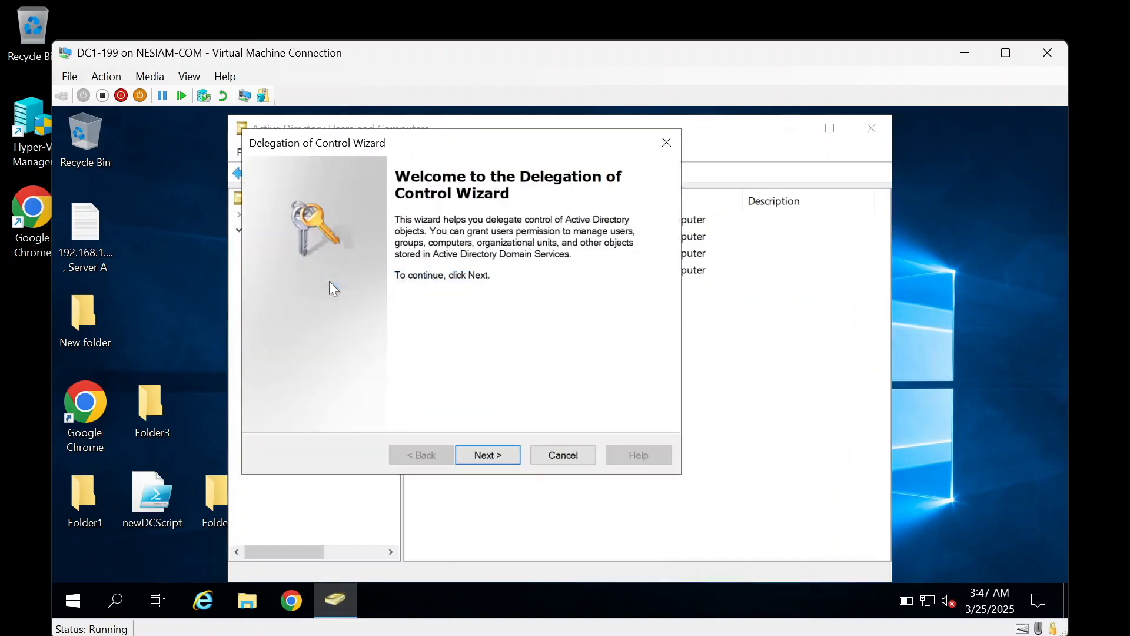
{"action": "left_click", "coordinate": [487, 455]}
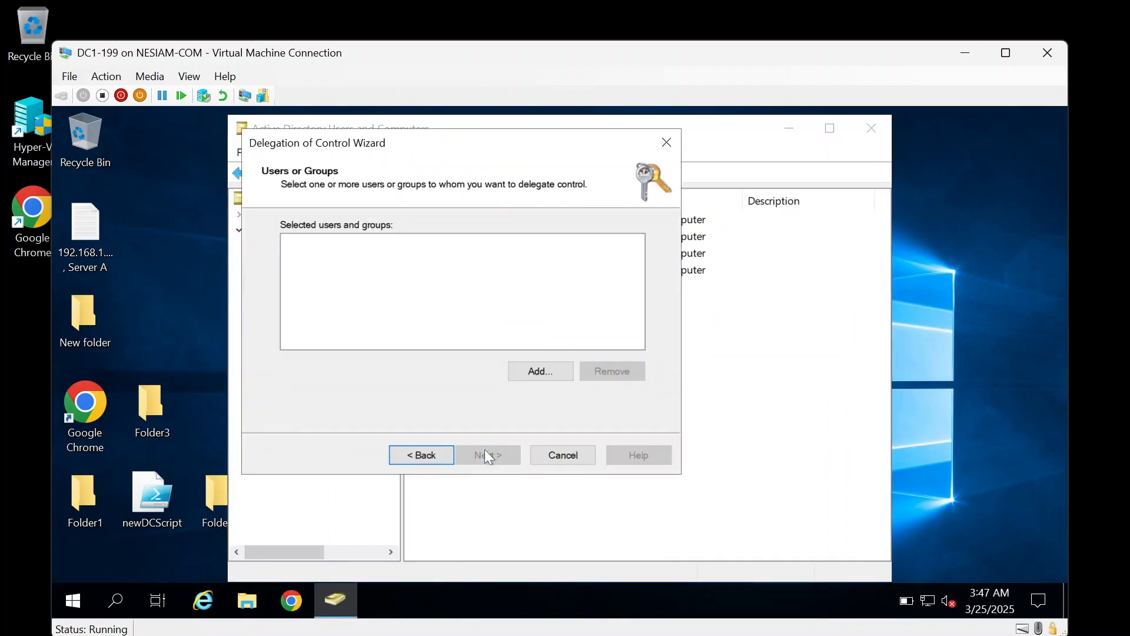
Step: Select allow_JoinComputersToDomain as the delegate and choose to create a custom task
{"action": "left_click", "coordinate": [564, 374]}
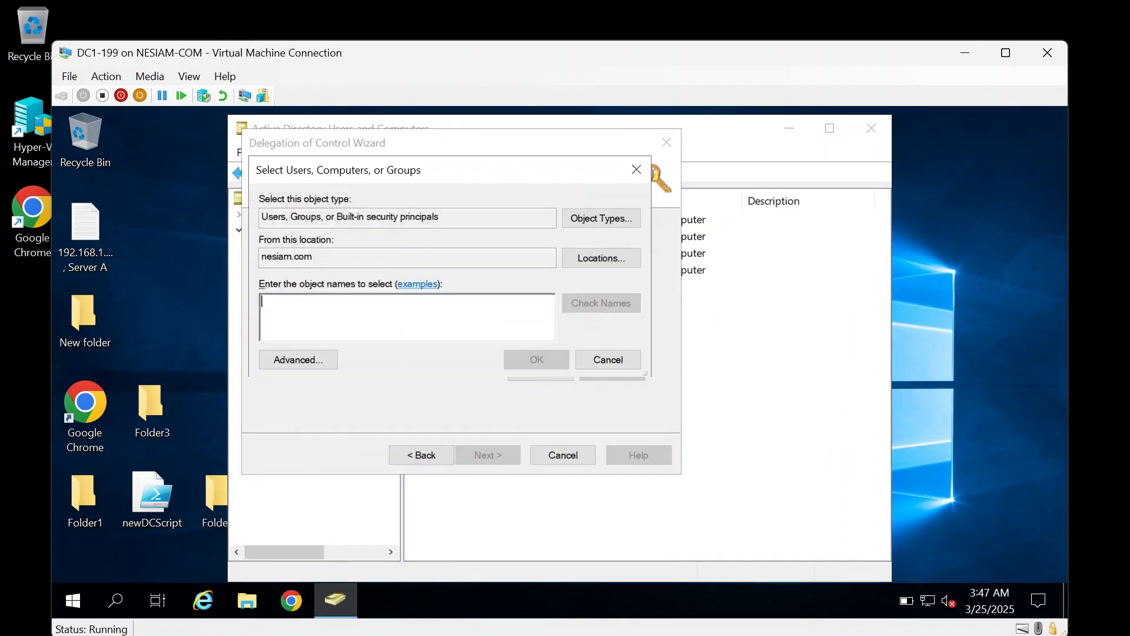
{"action": "type", "text": "allow"}
{"action": "left_click", "coordinate": [602, 302]}
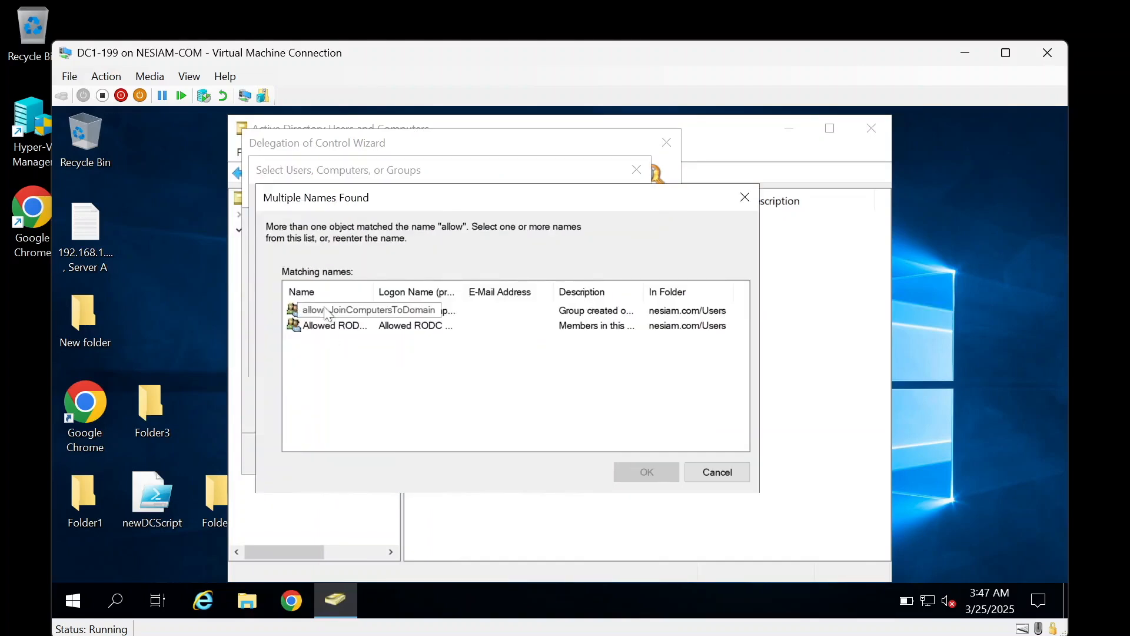
{"action": "double_click", "coordinate": [328, 315]}
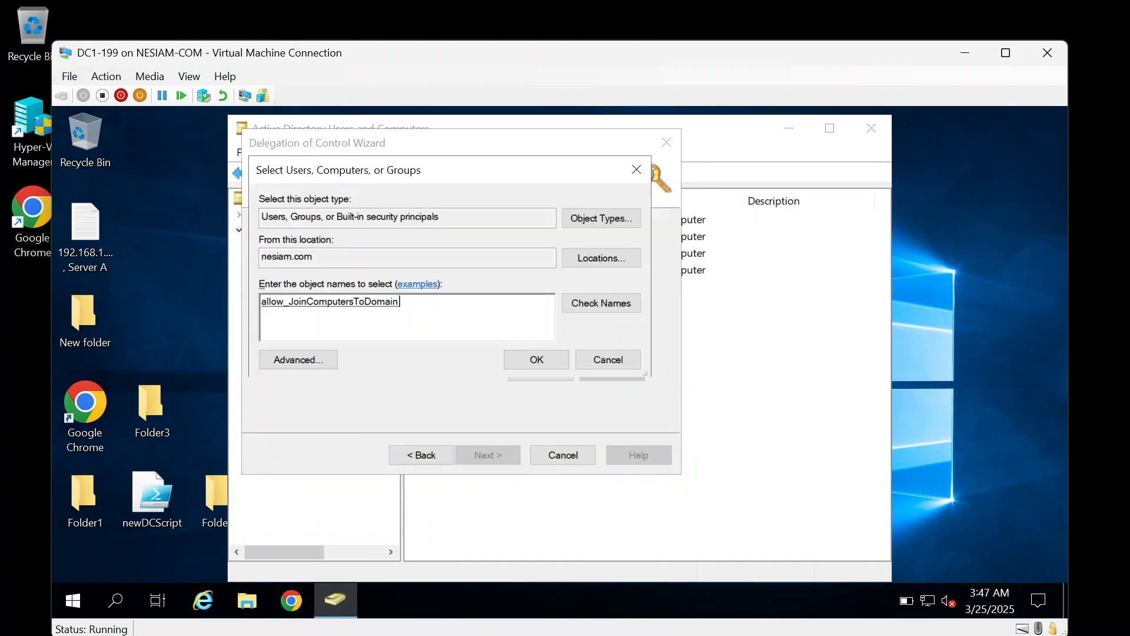
{"action": "left_click", "coordinate": [537, 360]}
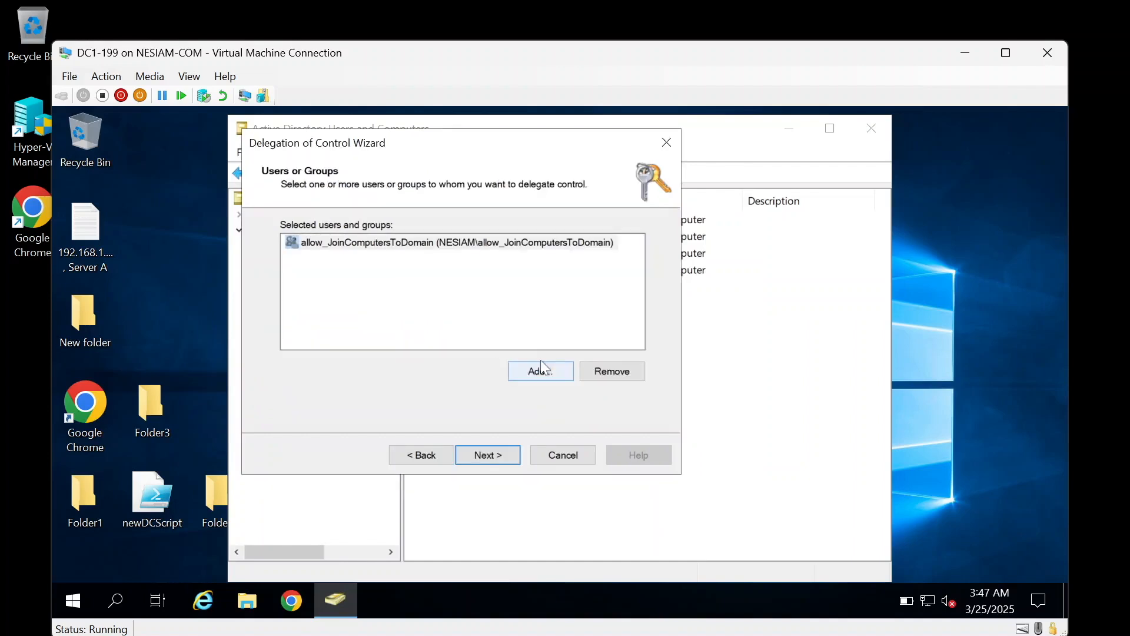
{"action": "left_click", "coordinate": [510, 453]}
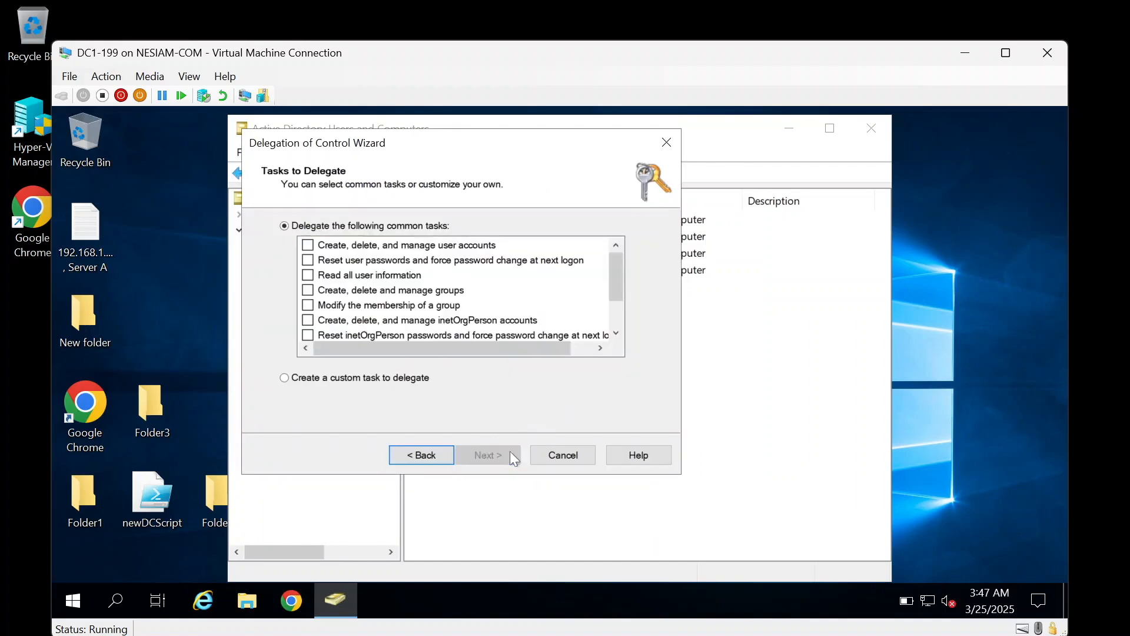
{"action": "mouse_move", "coordinate": [613, 273]}
{"action": "left_mouse_down"}
{"action": "mouse_move", "coordinate": [614, 299]}
{"action": "mouse_move", "coordinate": [616, 289]}
{"action": "left_mouse_up"}
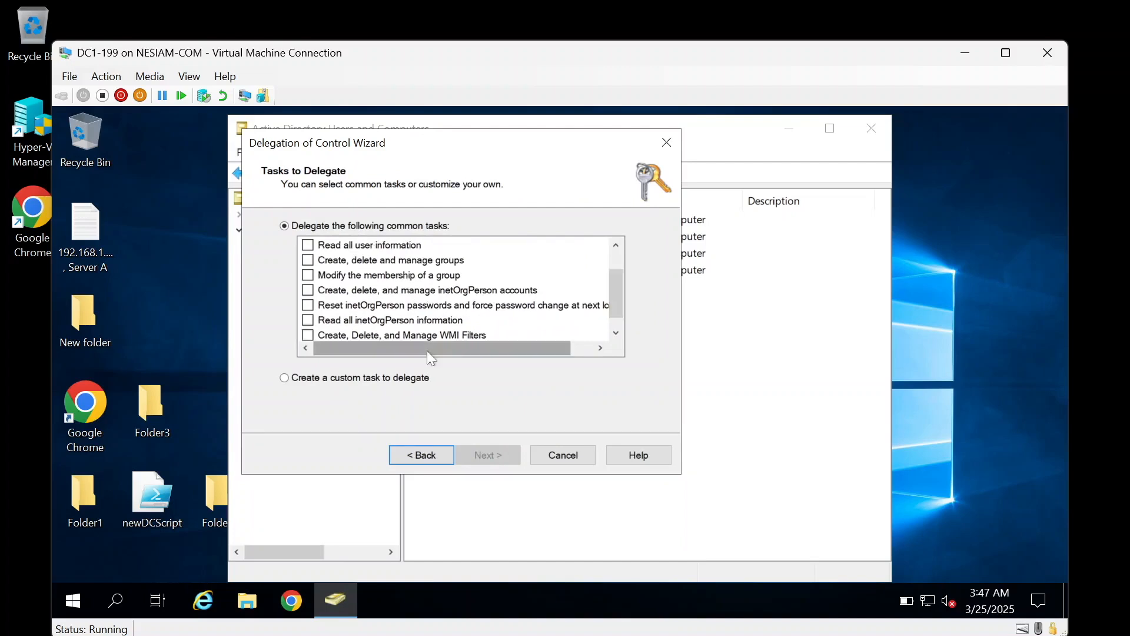
{"action": "left_click", "coordinate": [369, 383]}
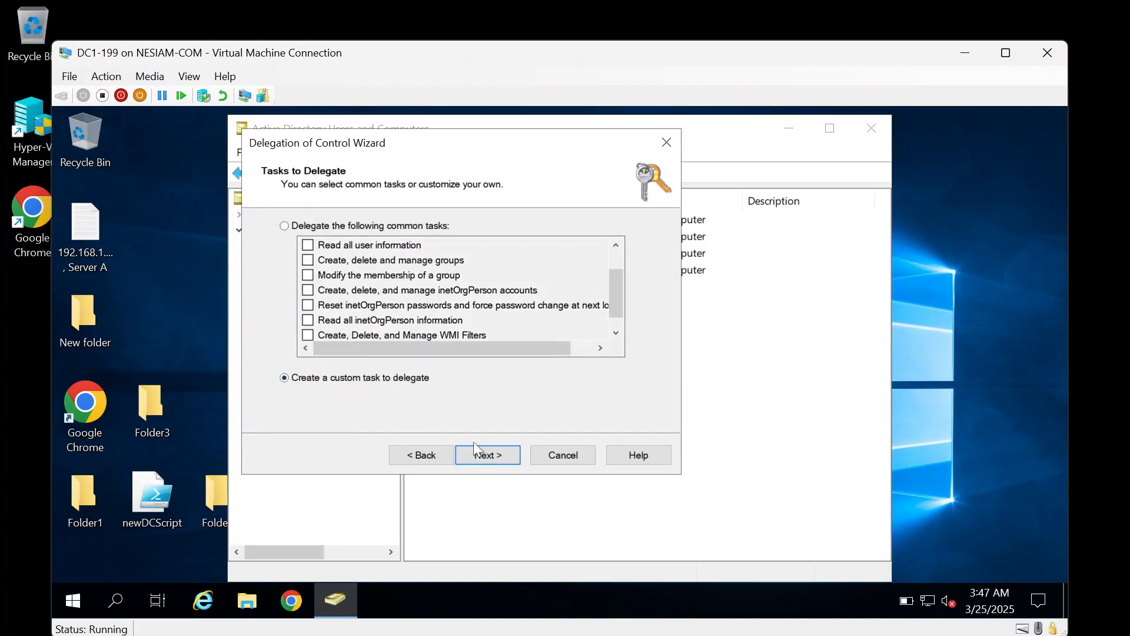
Step: Limit delegation to creating Computer objects, grant Create All Child Objects, and finish the wizard
{"action": "left_click", "coordinate": [488, 454]}
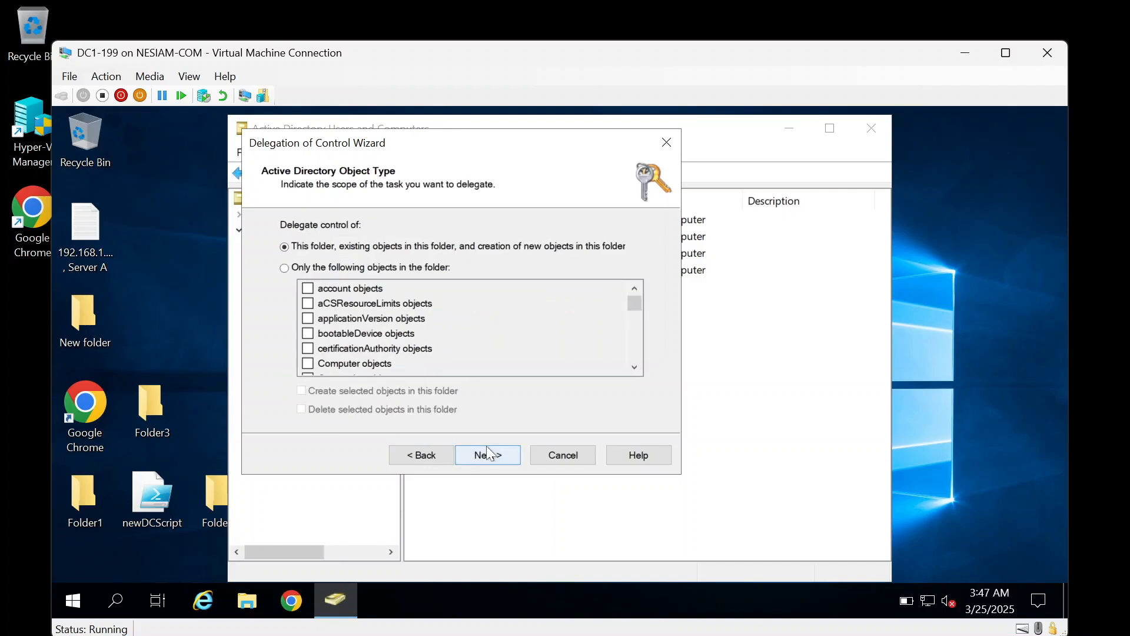
{"action": "left_click", "coordinate": [398, 268]}
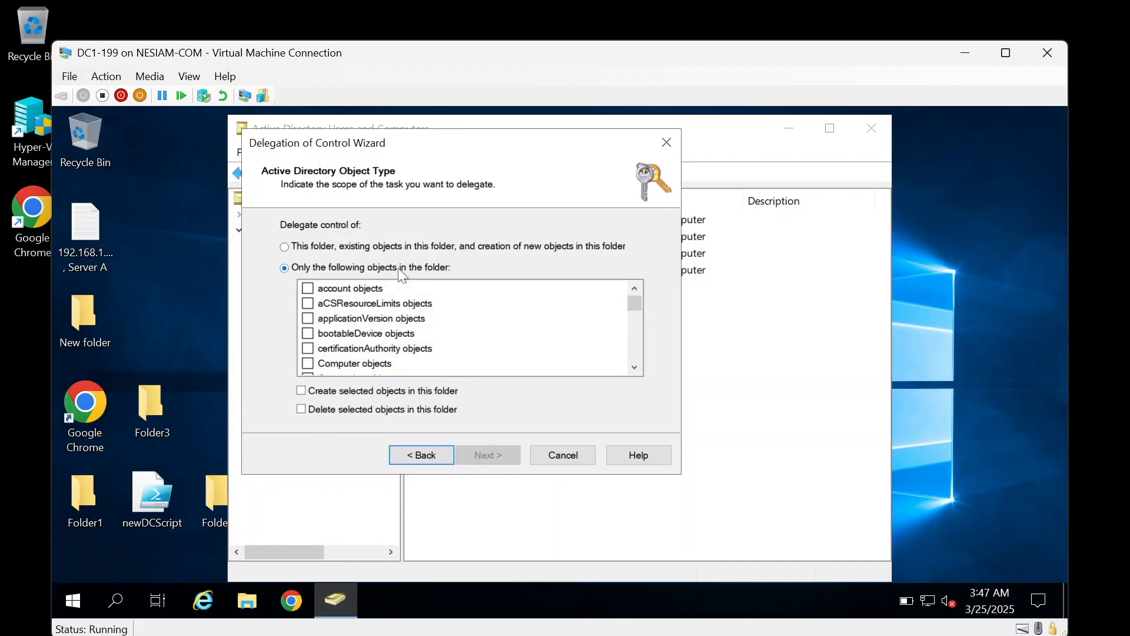
{"action": "left_click", "coordinate": [308, 364]}
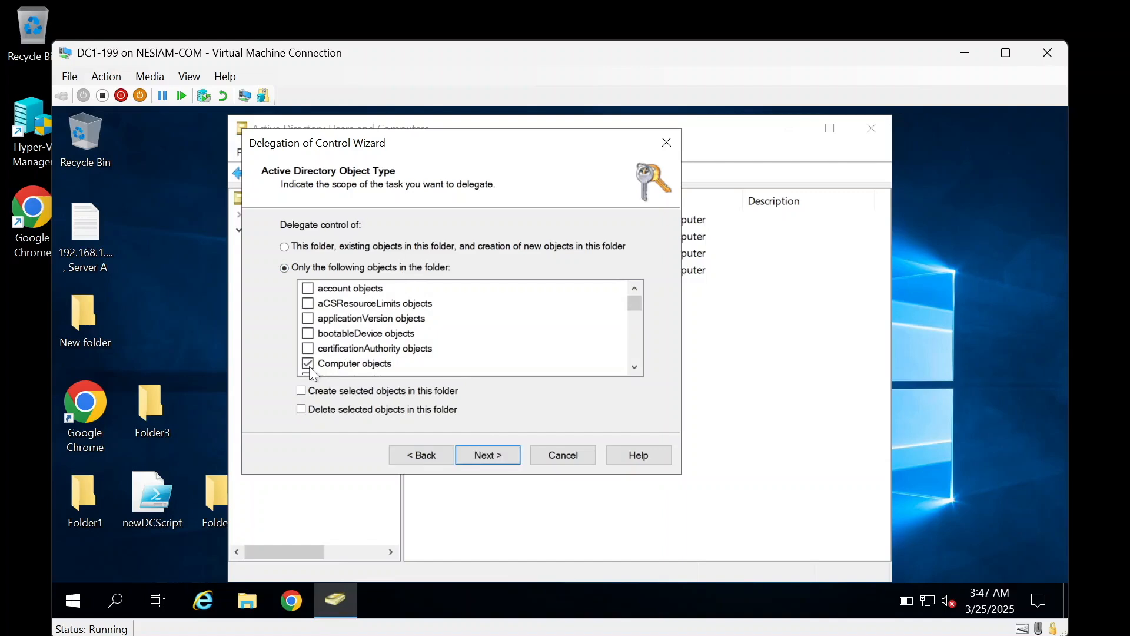
{"action": "left_click", "coordinate": [301, 392]}
{"action": "left_click_drag", "start_coordinate": [397, 134], "coordinate": [557, 146]}
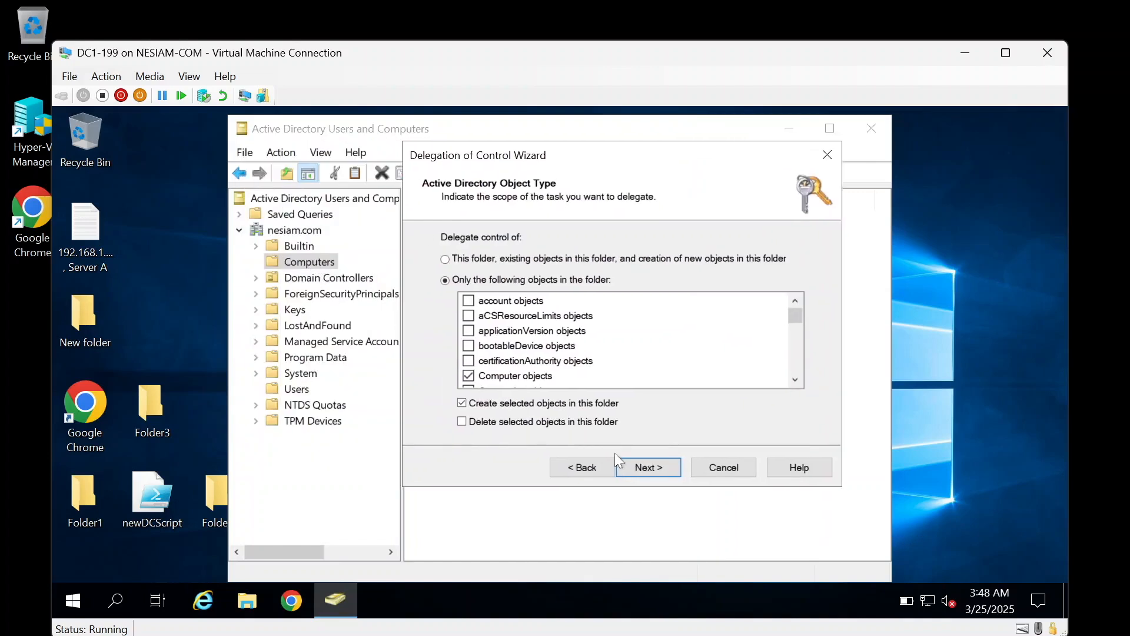
{"action": "left_click", "coordinate": [661, 469]}
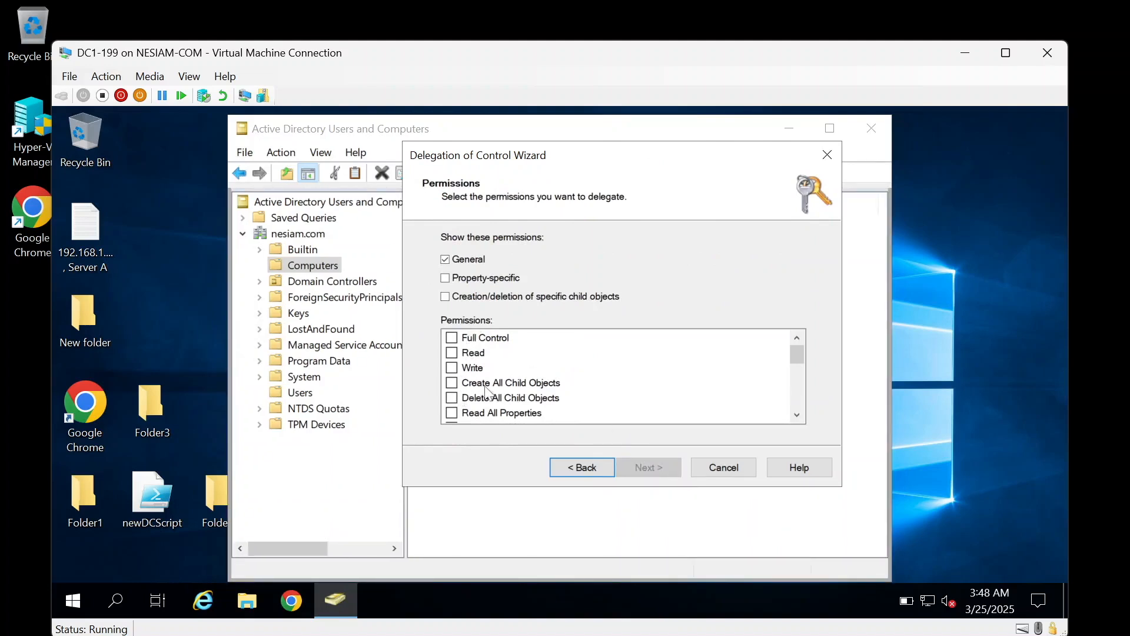
{"action": "left_click", "coordinate": [454, 386]}
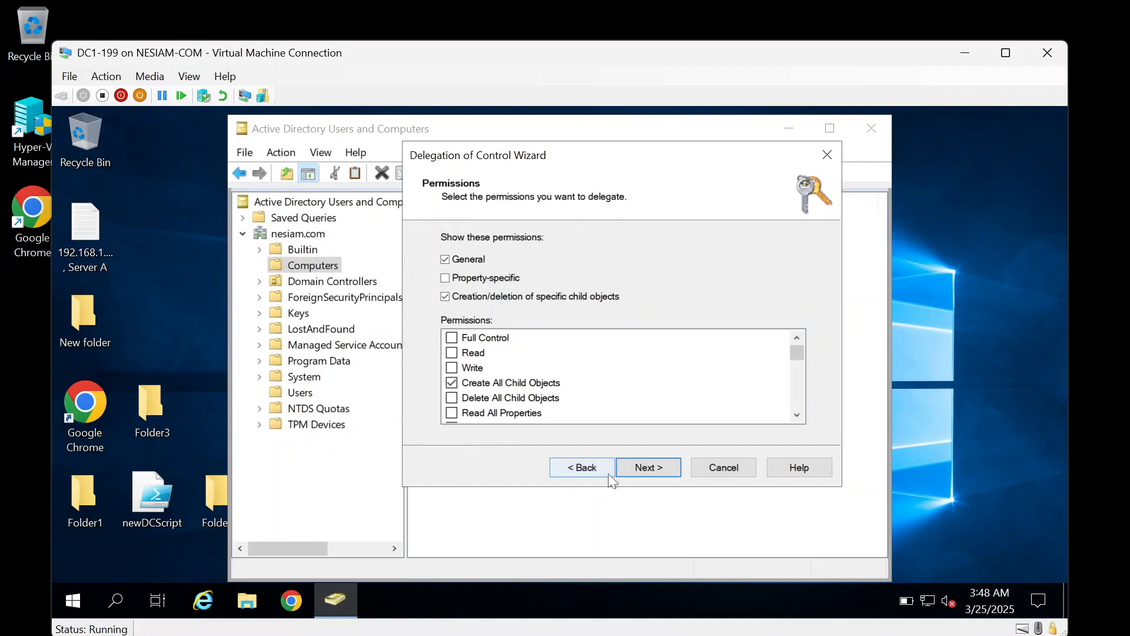
{"action": "left_click", "coordinate": [630, 468]}
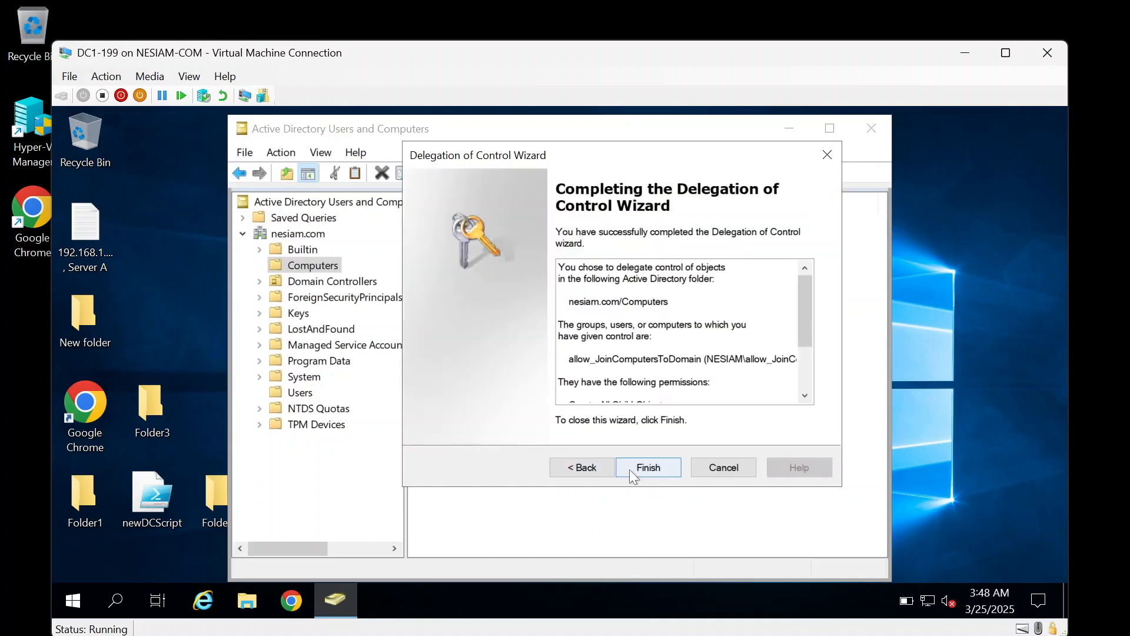
{"action": "left_click", "coordinate": [630, 468]}
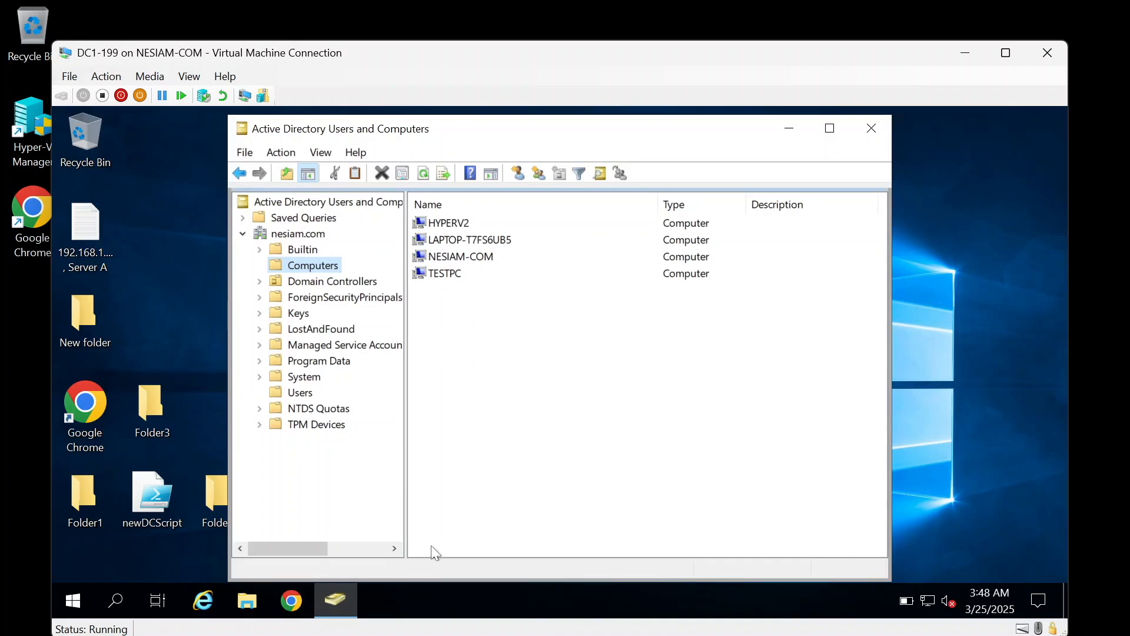
Step: Launch Command Prompt on the domain controller through Run with cmd
{"action": "left_click", "coordinate": [63, 605]}
{"action": "right_click", "coordinate": [65, 607]}
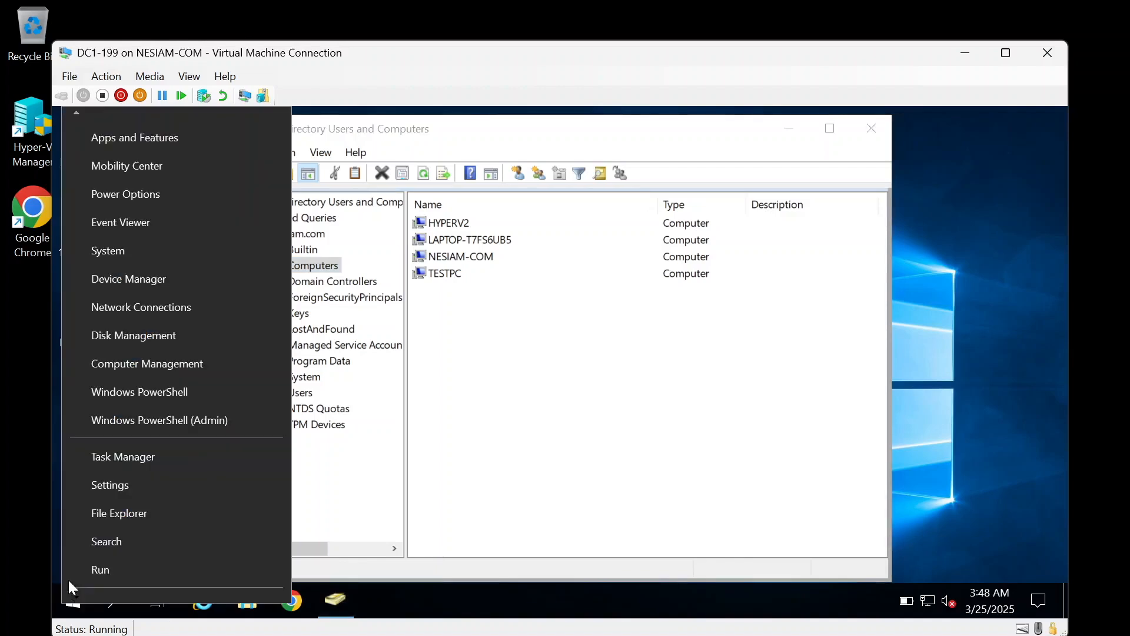
{"action": "left_click", "coordinate": [101, 566]}
{"action": "type", "text": "cmd"}
{"action": "key", "text": "Return"}
Step: Run gpupdate, then gpupdate /force, and exit the Command Prompt
{"action": "type", "text": "gpupdate"}
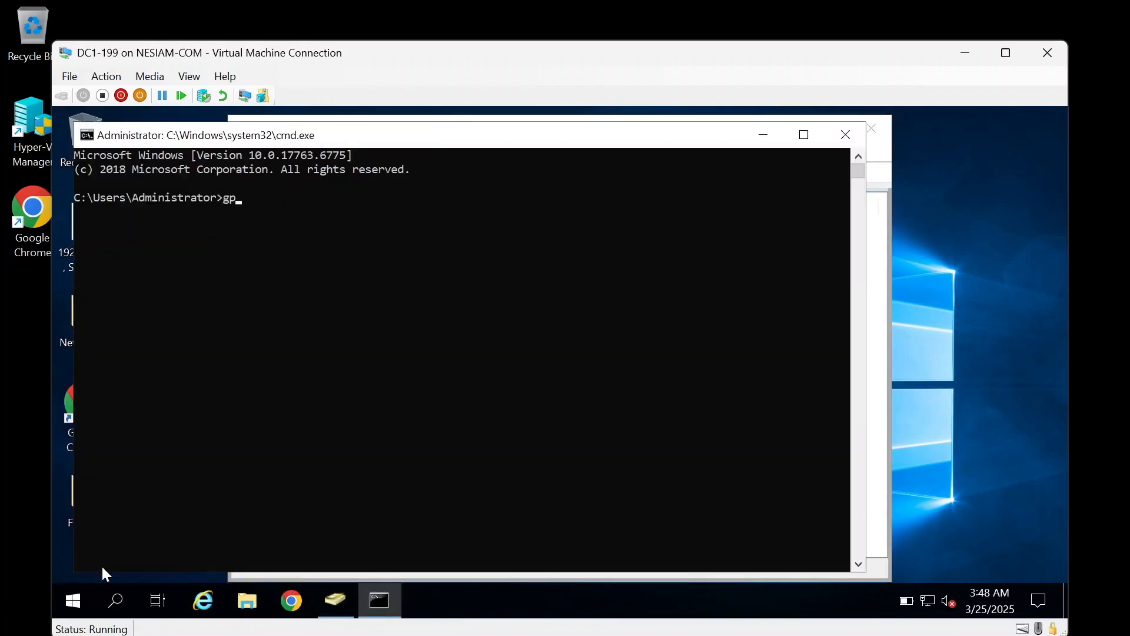
{"action": "key", "text": "Return"}
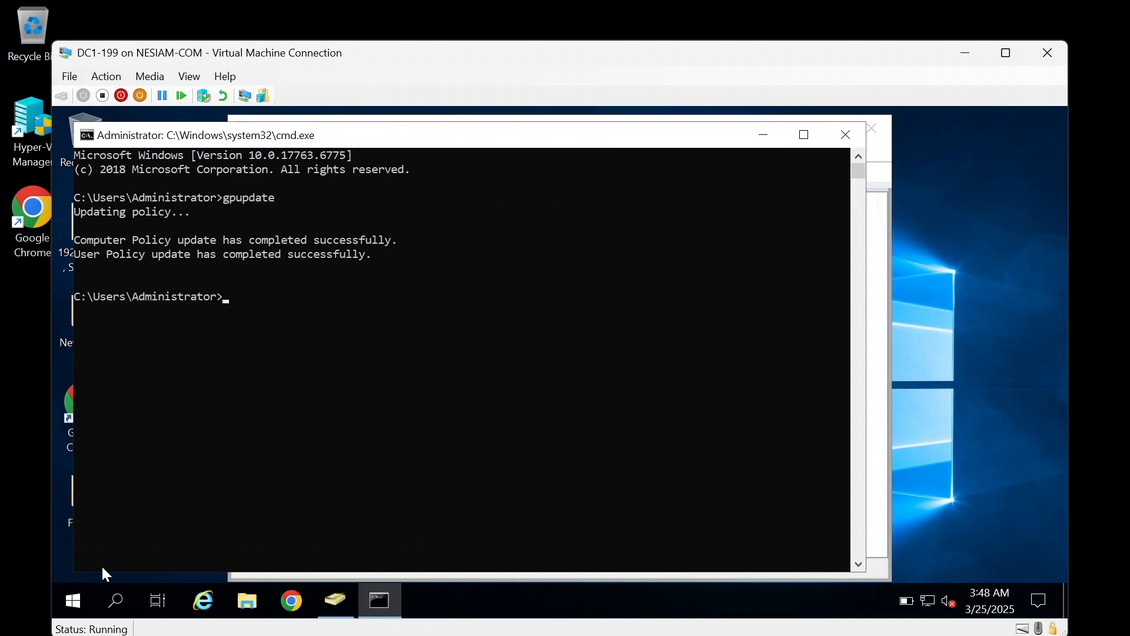
{"action": "type", "text": "gpupdate /force"}
{"action": "key", "text": "Return"}
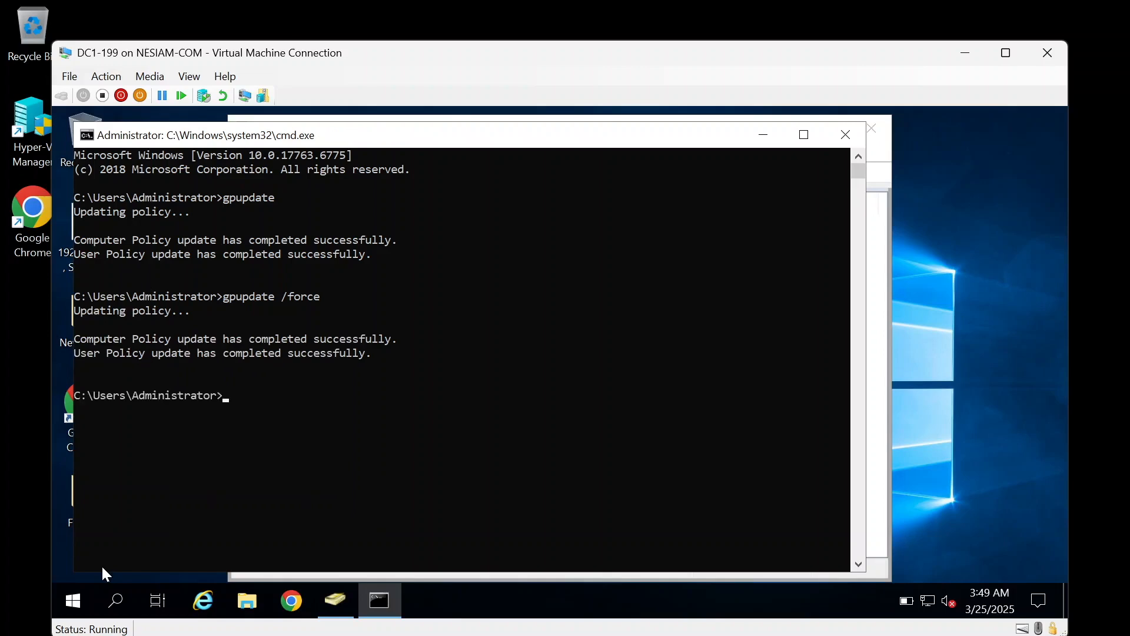
{"action": "type", "text": "exit"}
{"action": "key", "text": "Return"}
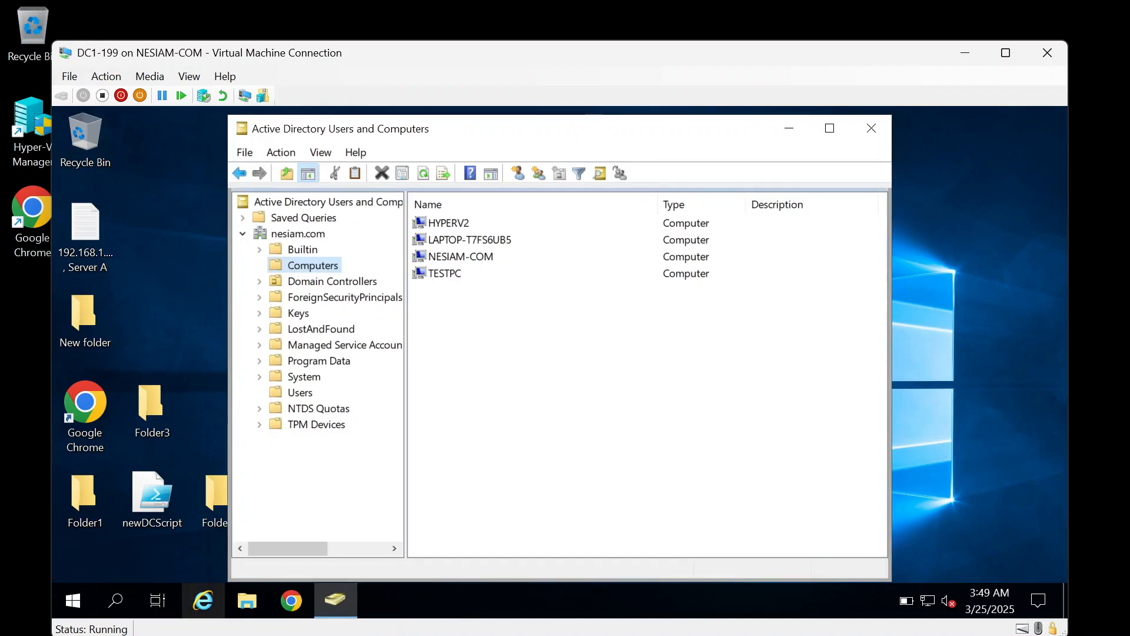
Step: Open the Computers container's Advanced Security Settings from its Security properties
{"action": "mouse_move", "coordinate": [761, 635]}
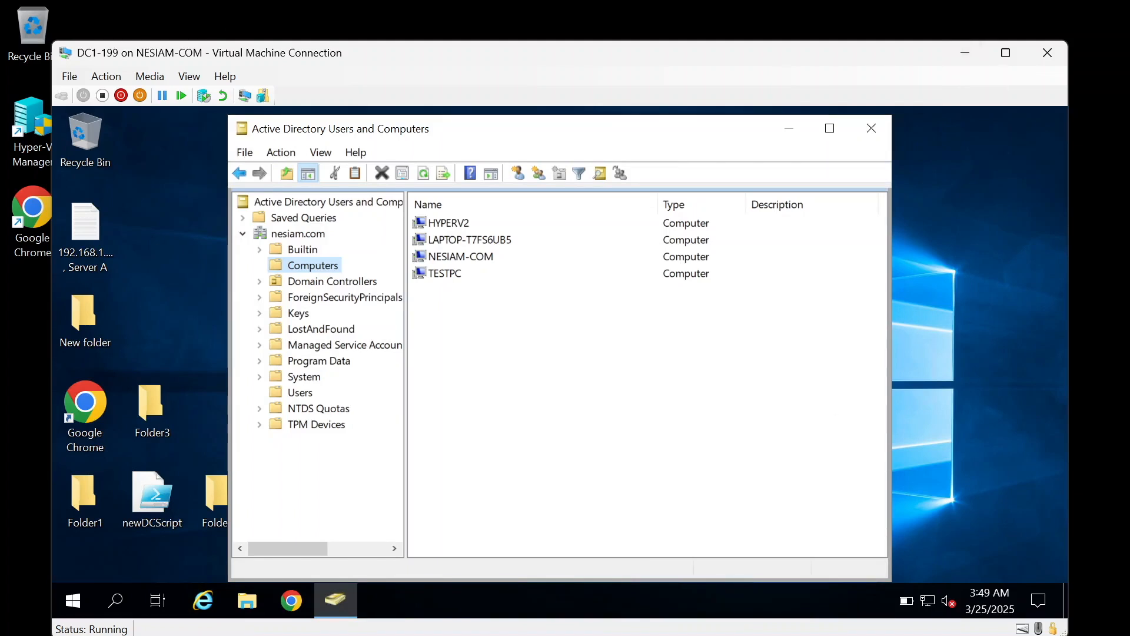
{"action": "right_click", "coordinate": [295, 262]}
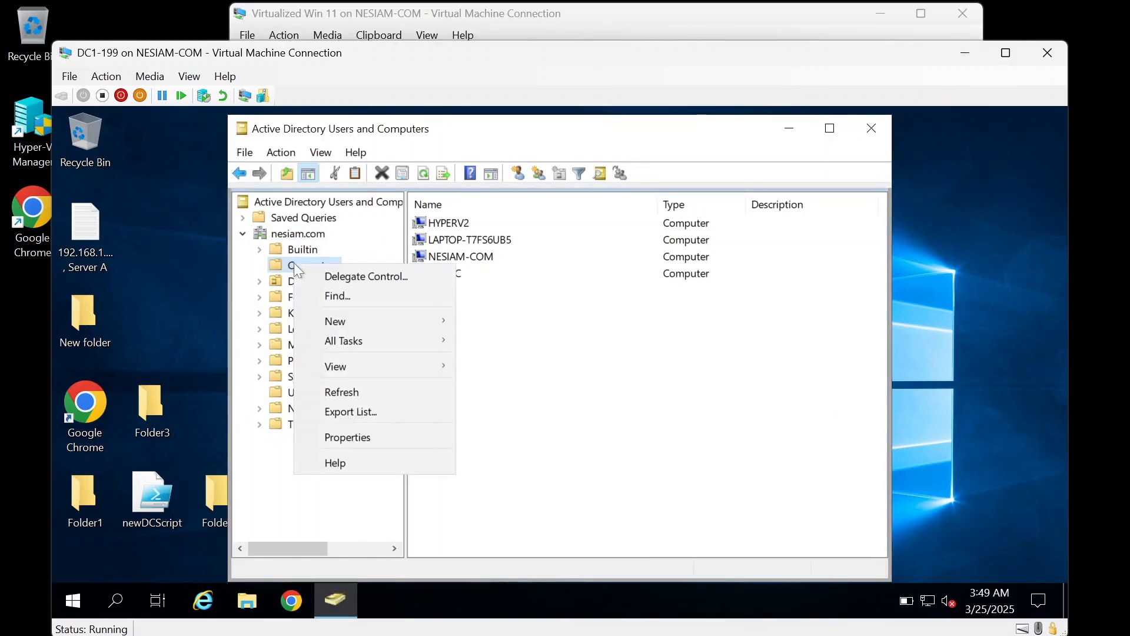
{"action": "left_click", "coordinate": [359, 440]}
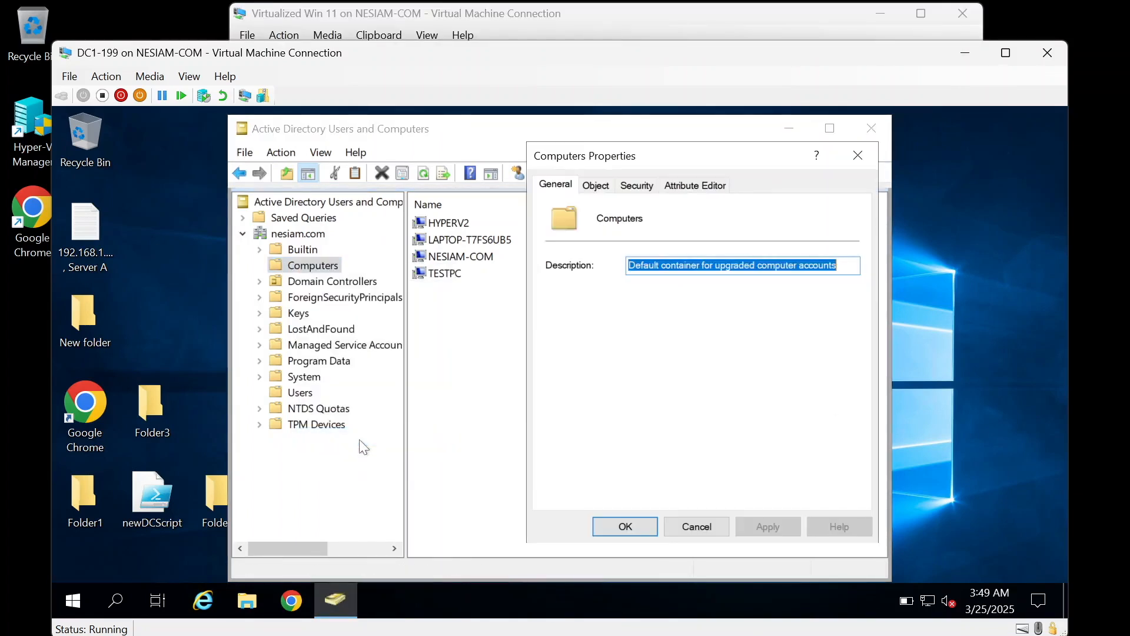
{"action": "left_click", "coordinate": [635, 187]}
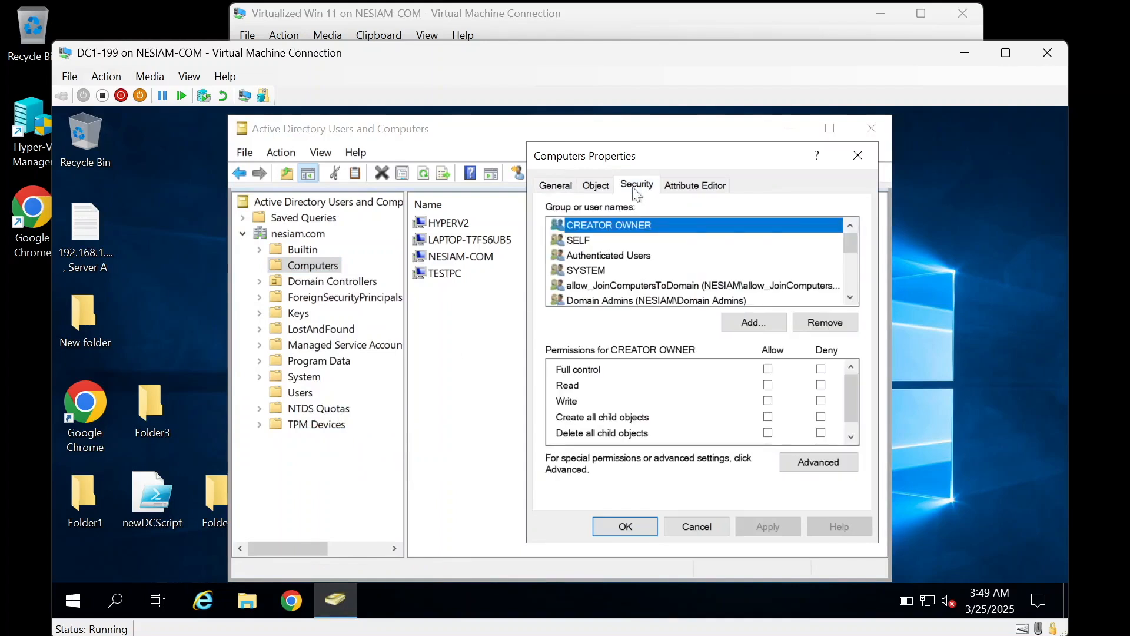
{"action": "left_click", "coordinate": [812, 460]}
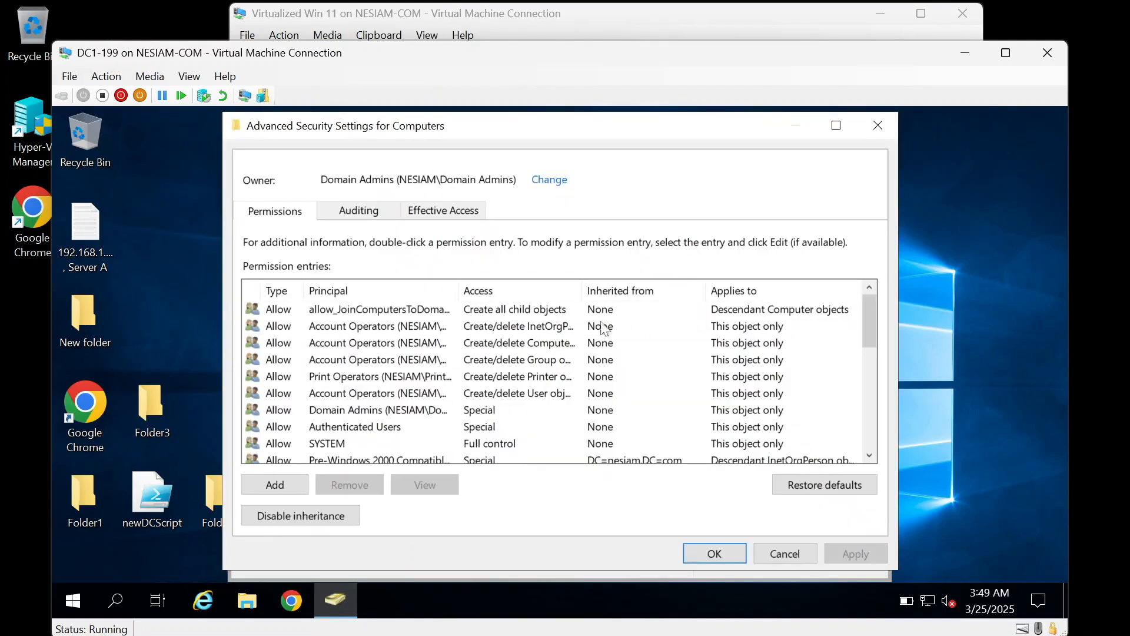
Step: Inspect the allow_JoinComputersToDomain permission entry, then switch to Effective Access
{"action": "scroll", "coordinate": [445, 413], "scroll_direction": "down", "scroll_amount": 7}
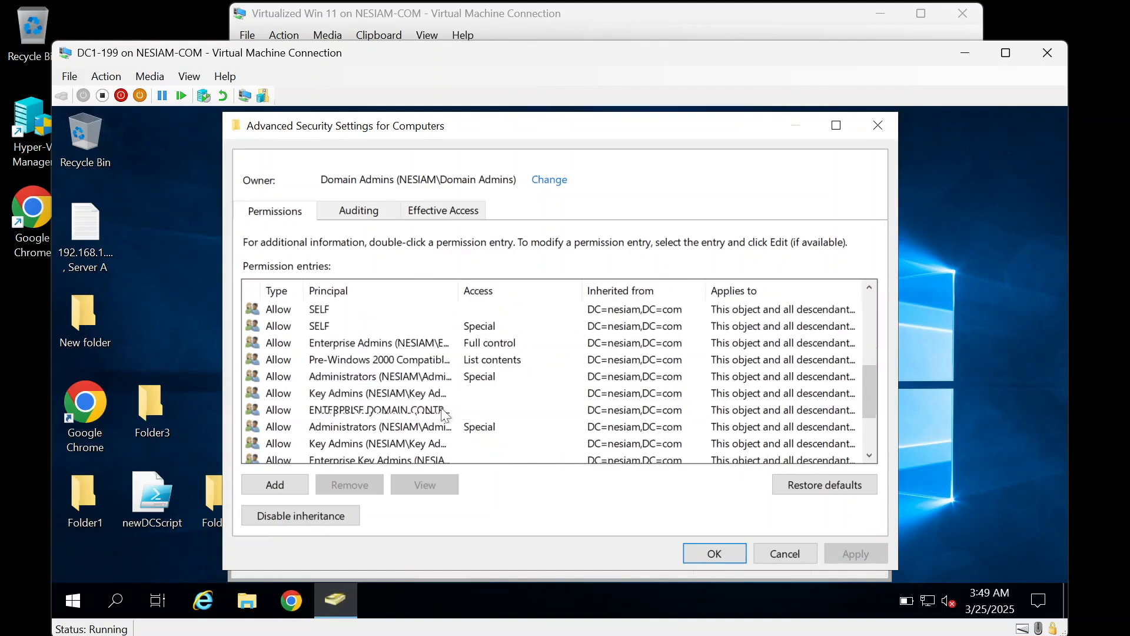
{"action": "left_click", "coordinate": [411, 442]}
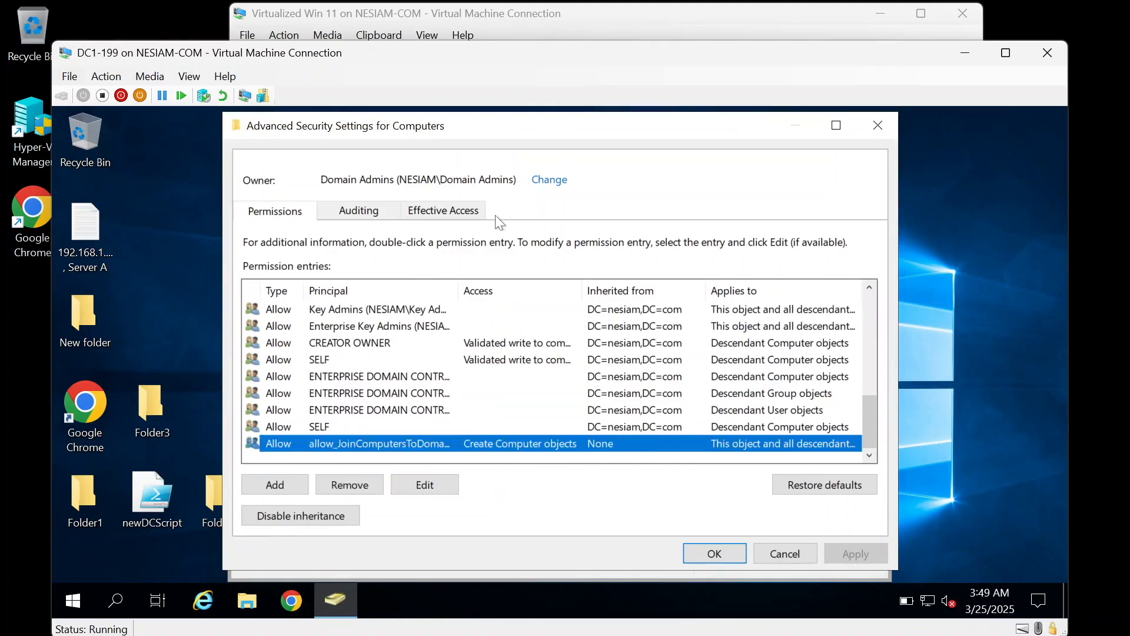
{"action": "left_click", "coordinate": [472, 214]}
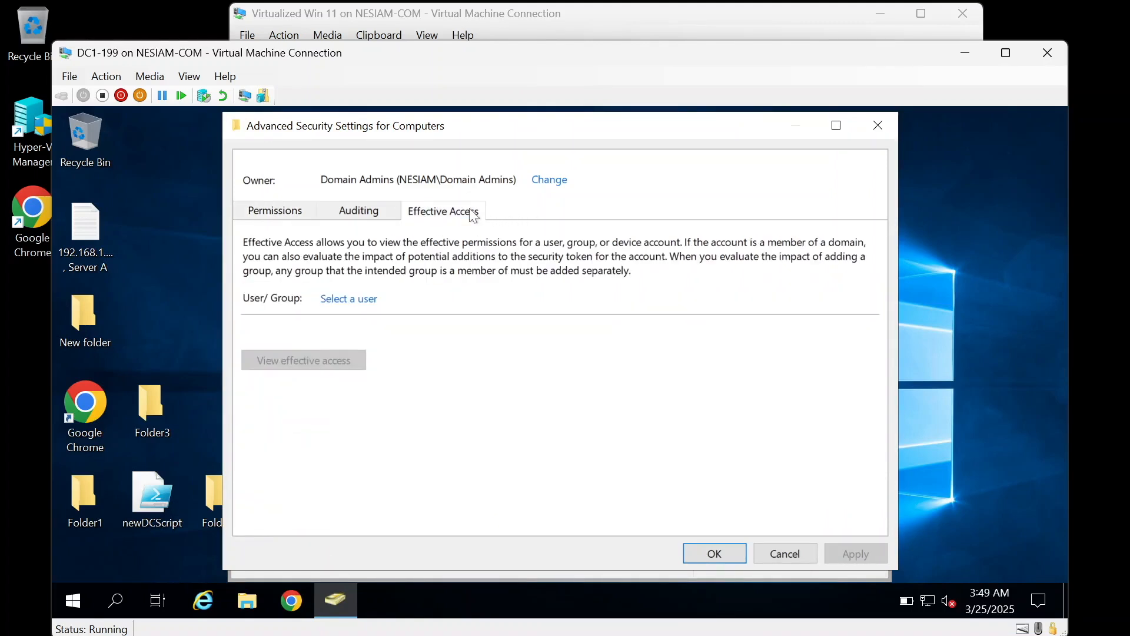
Step: Show effective access on the Computers container for the helpdesk account
{"action": "left_click", "coordinate": [353, 299]}
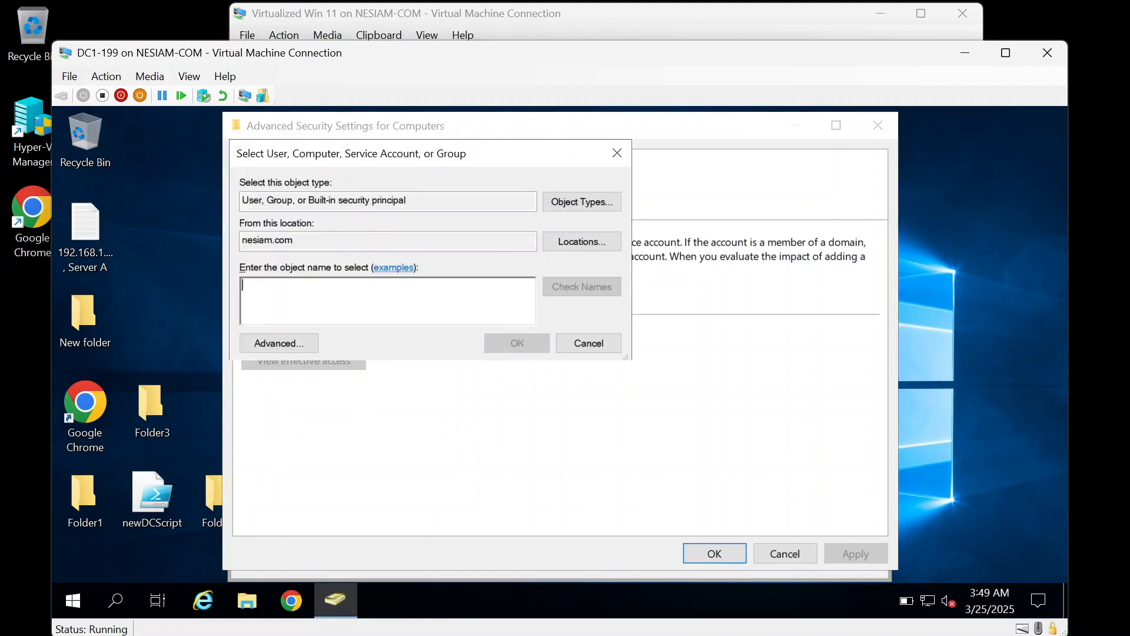
{"action": "type", "text": "helpdesk"}
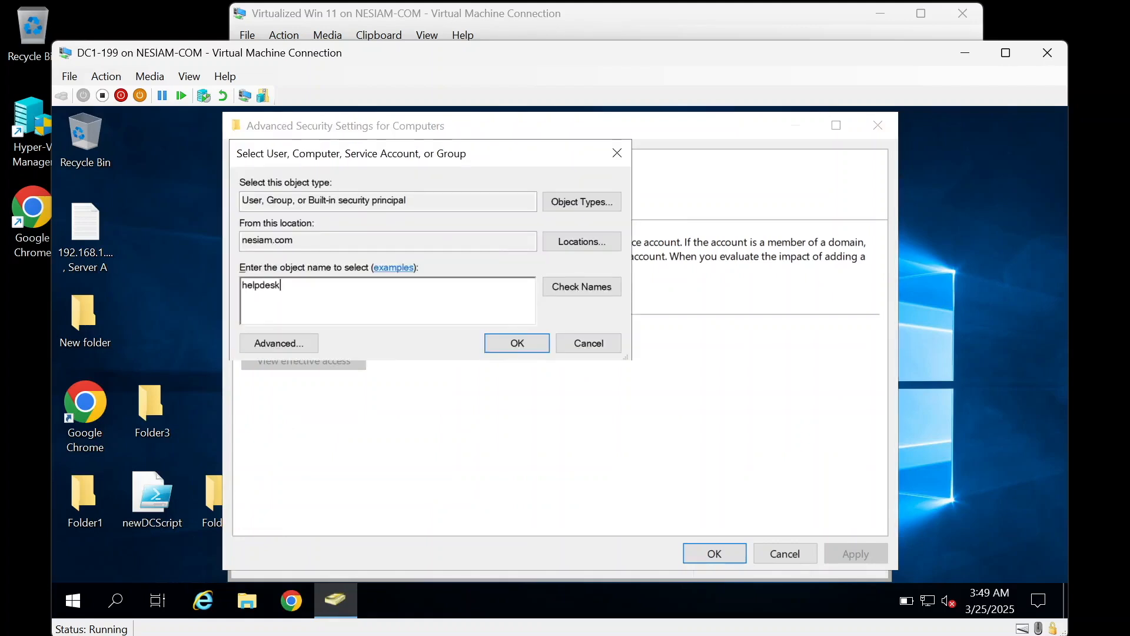
{"action": "left_click", "coordinate": [564, 291]}
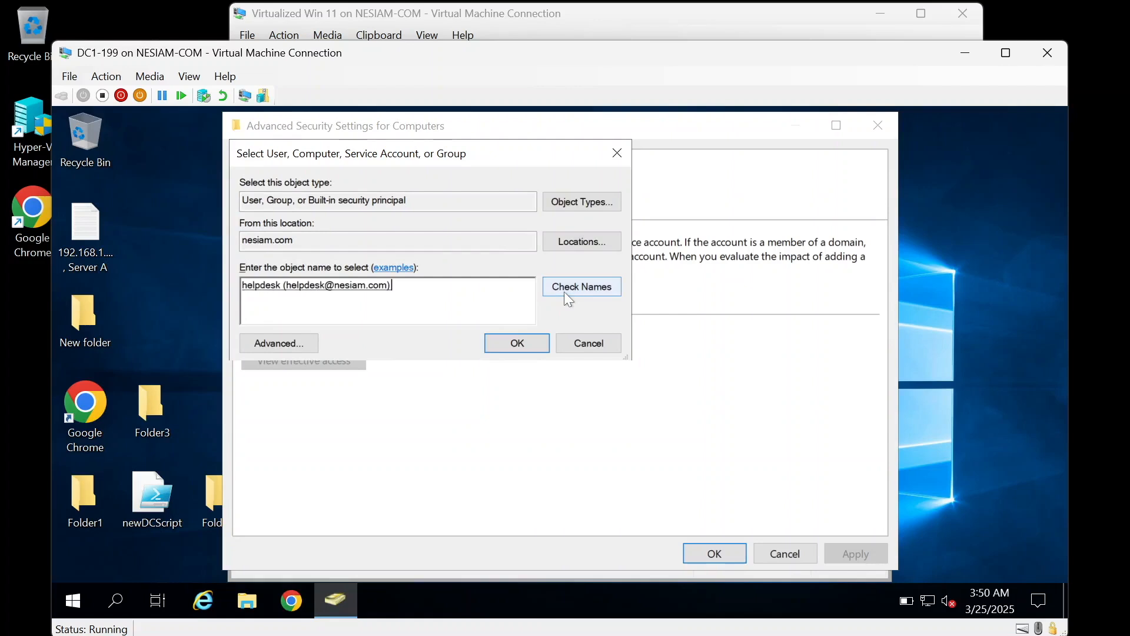
{"action": "left_click", "coordinate": [507, 350]}
{"action": "left_click", "coordinate": [332, 361]}
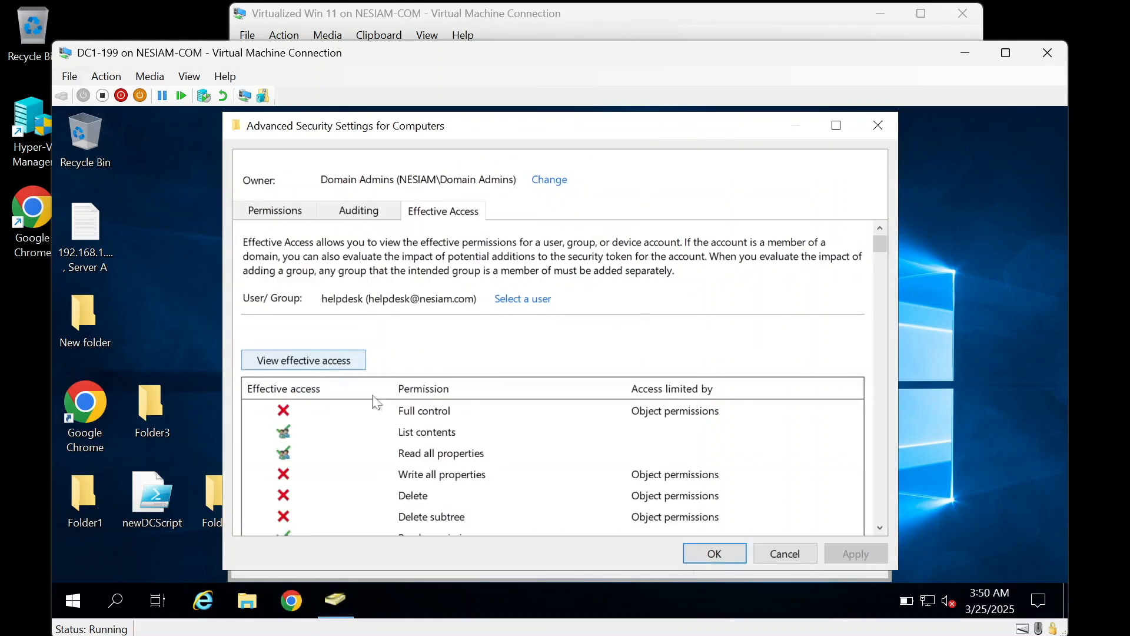
Step: Confirm helpdesk is allowed Create Computer objects, then close Advanced Security Settings
{"action": "scroll", "coordinate": [471, 468], "scroll_direction": "down", "scroll_amount": 3}
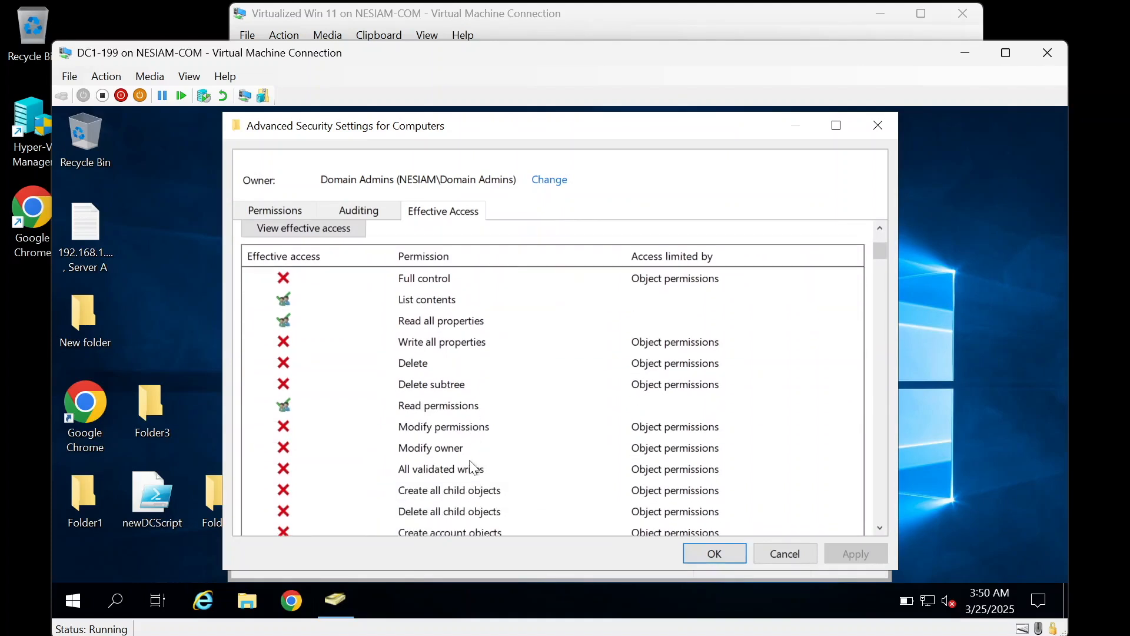
{"action": "scroll", "coordinate": [473, 468], "scroll_direction": "down", "scroll_amount": 2}
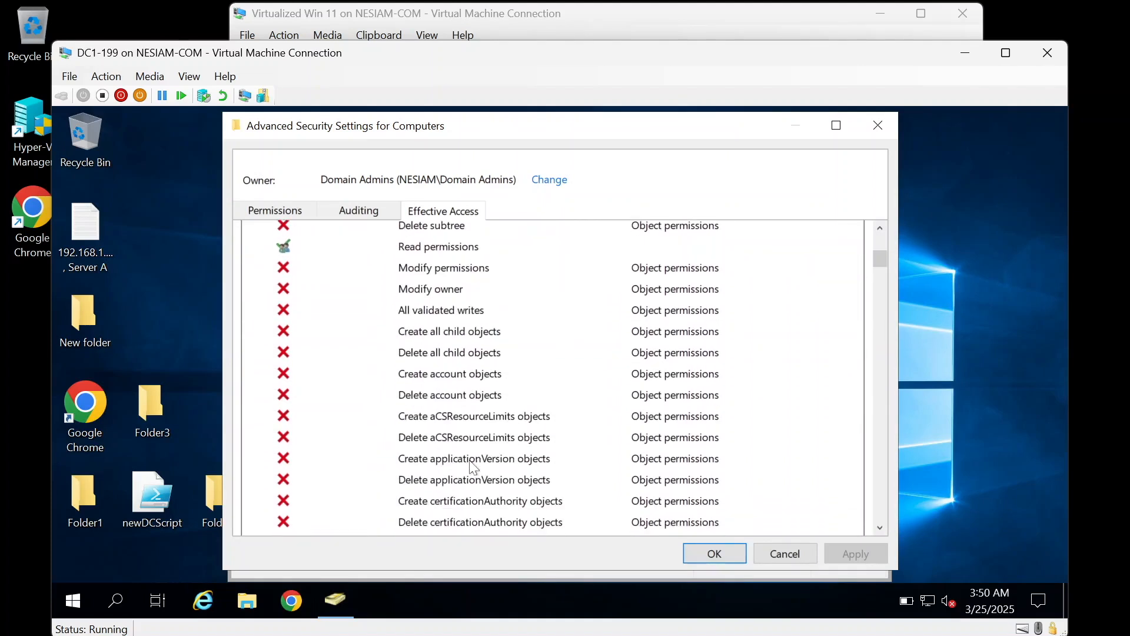
{"action": "scroll", "coordinate": [474, 467], "scroll_direction": "down", "scroll_amount": 2}
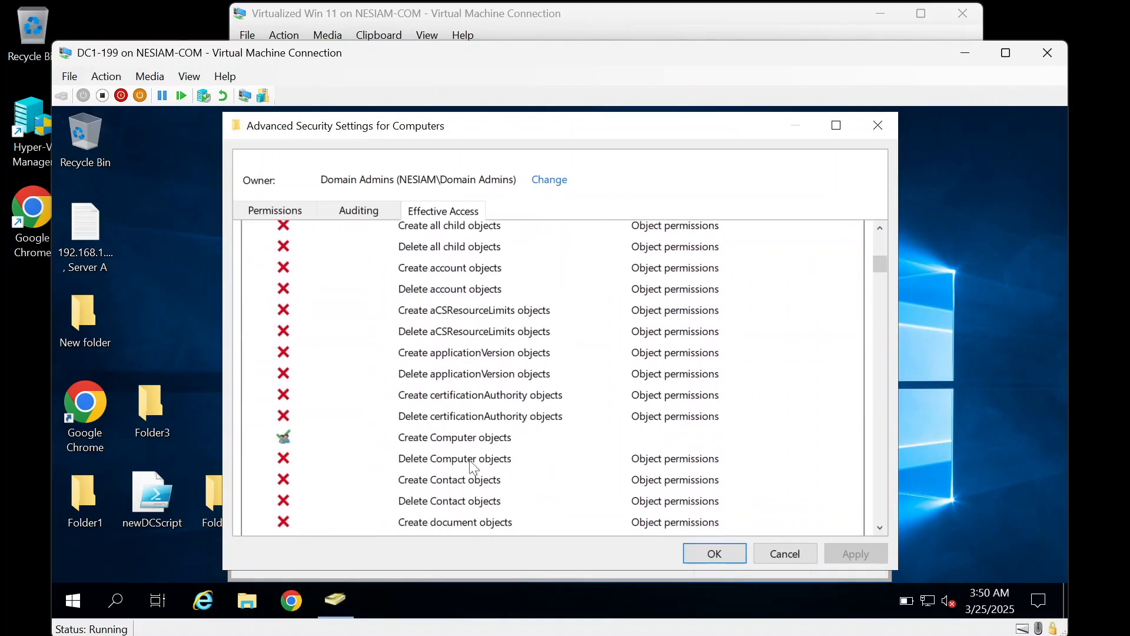
{"action": "left_click", "coordinate": [287, 438]}
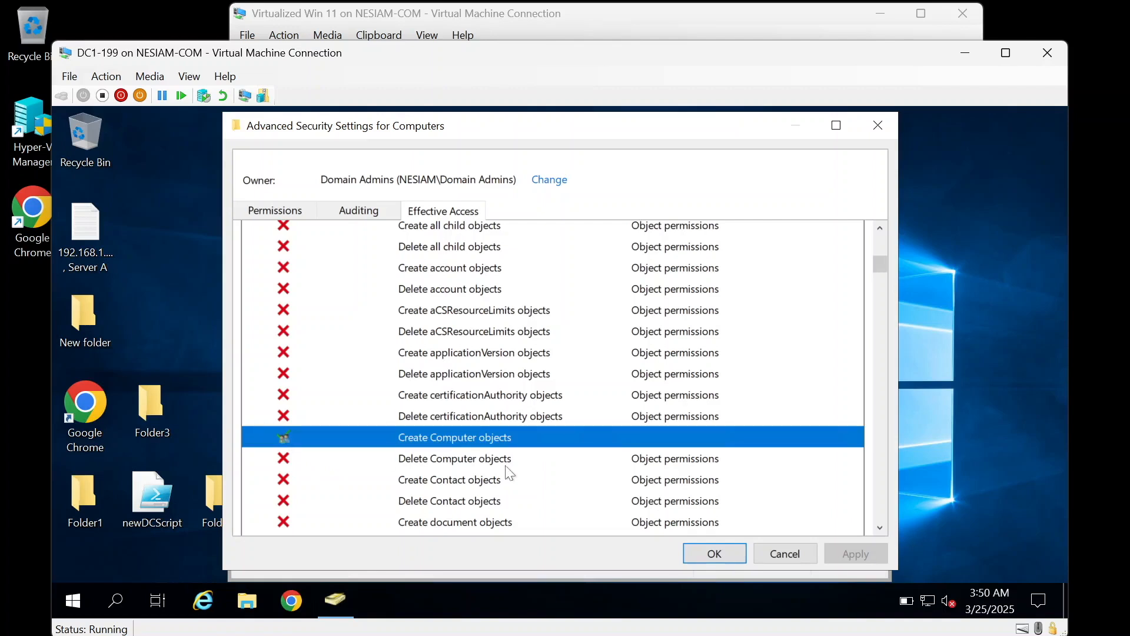
{"action": "left_click", "coordinate": [800, 557]}
Step: Close the Computers properties and unlock the Windows 11 VM back to Settings
{"action": "left_click", "coordinate": [706, 524]}
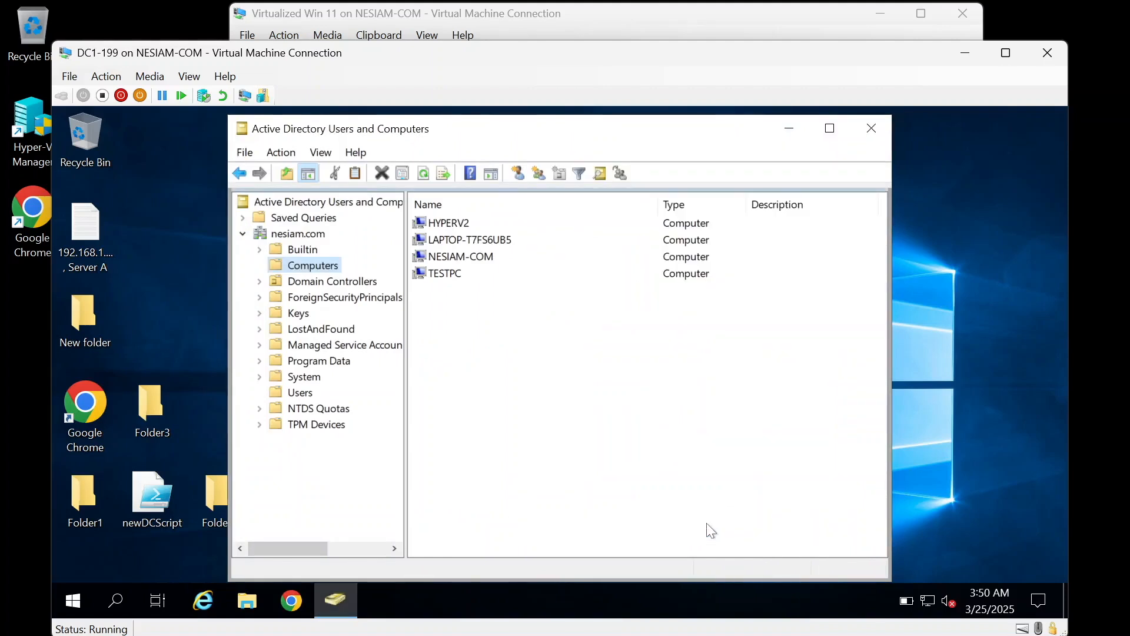
{"action": "left_click", "coordinate": [446, 18]}
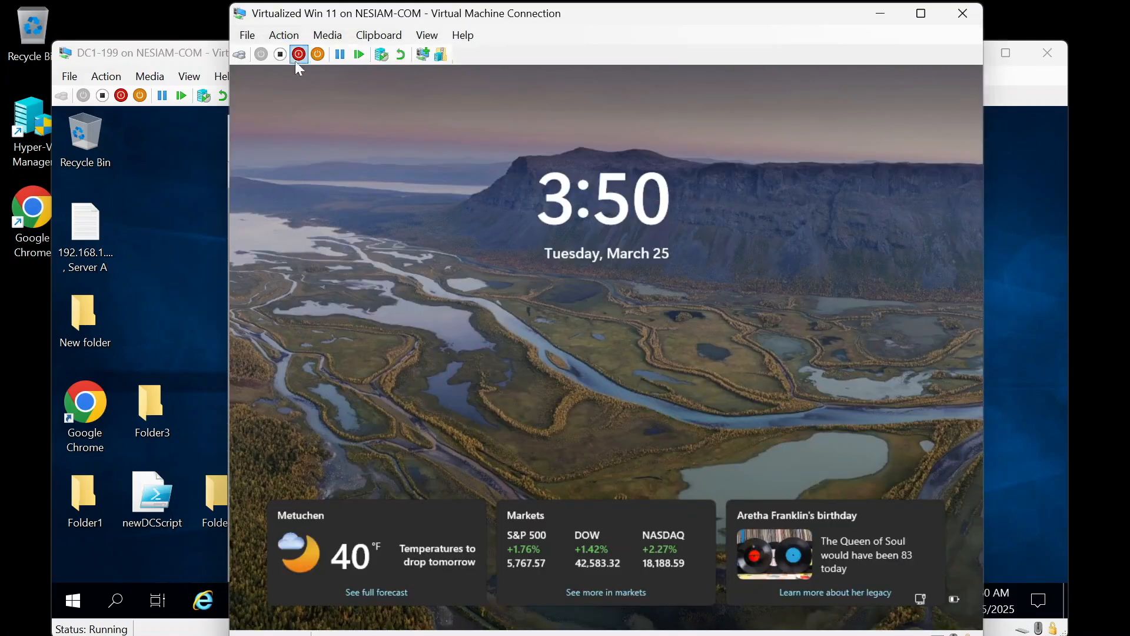
{"action": "left_click", "coordinate": [245, 56]}
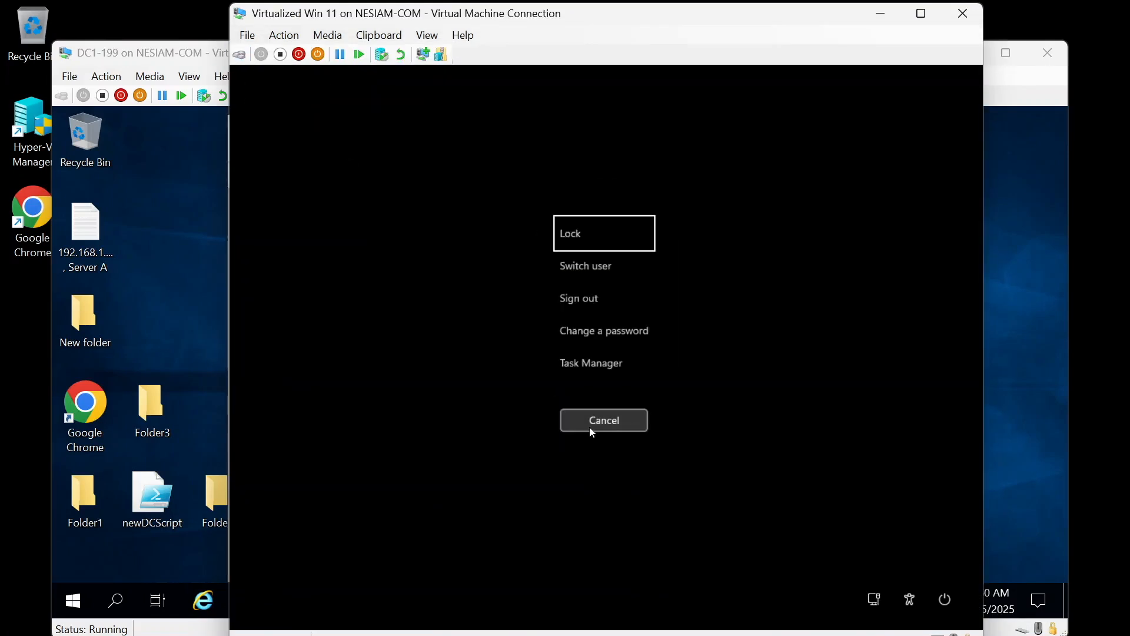
{"action": "left_click", "coordinate": [588, 426]}
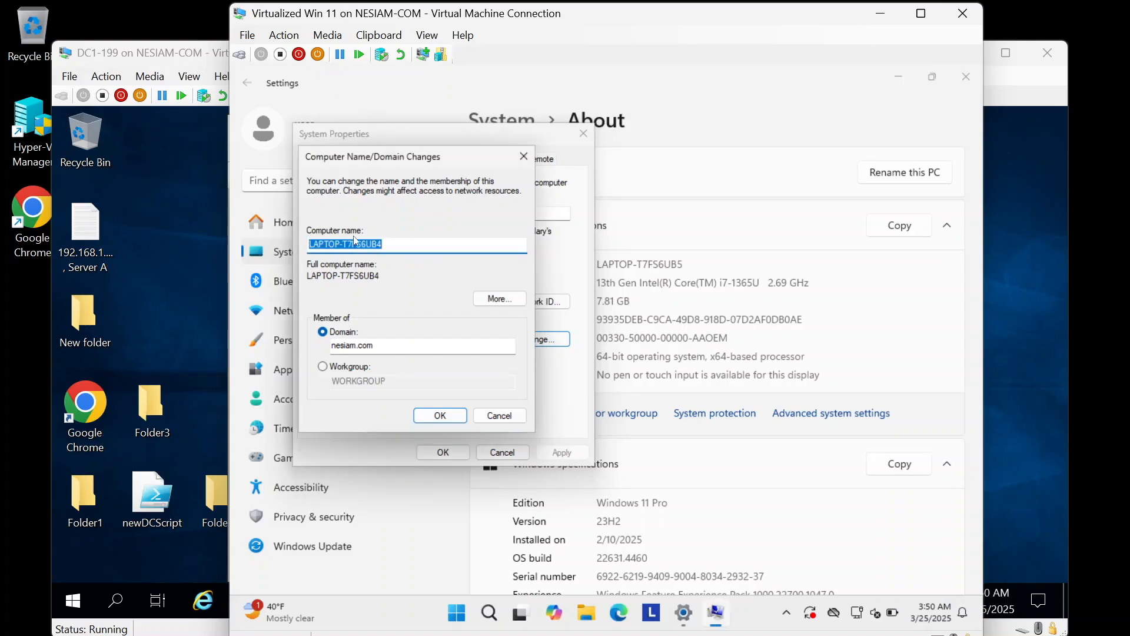
Step: Apply the nesiam.com domain join and submit the helpdesk user name and password
{"action": "left_click", "coordinate": [388, 244]}
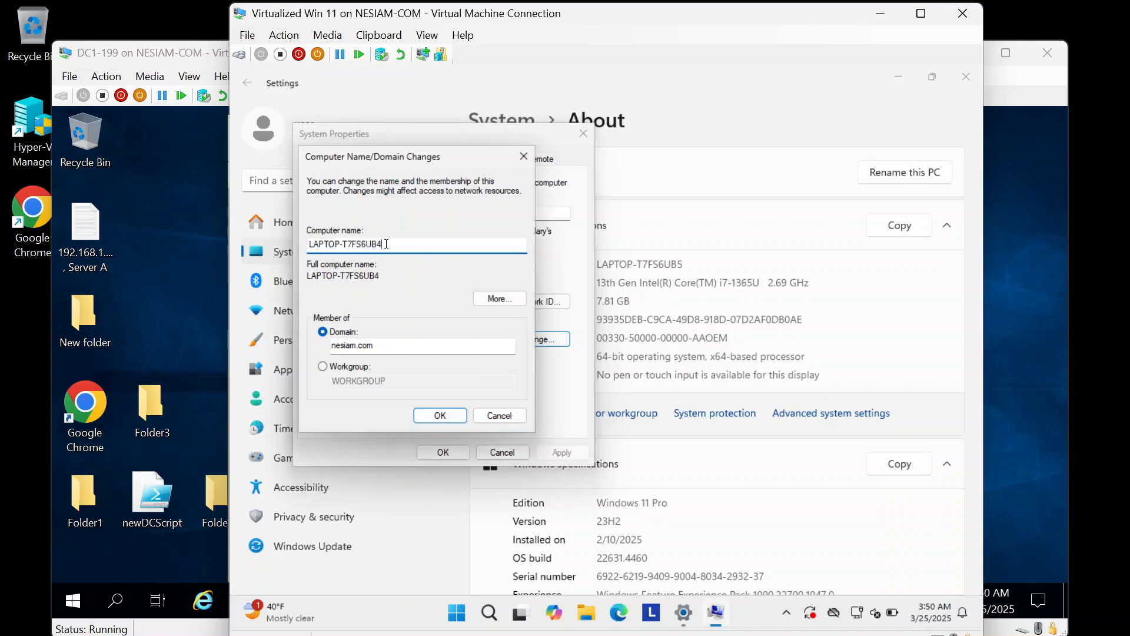
{"action": "left_click", "coordinate": [434, 419]}
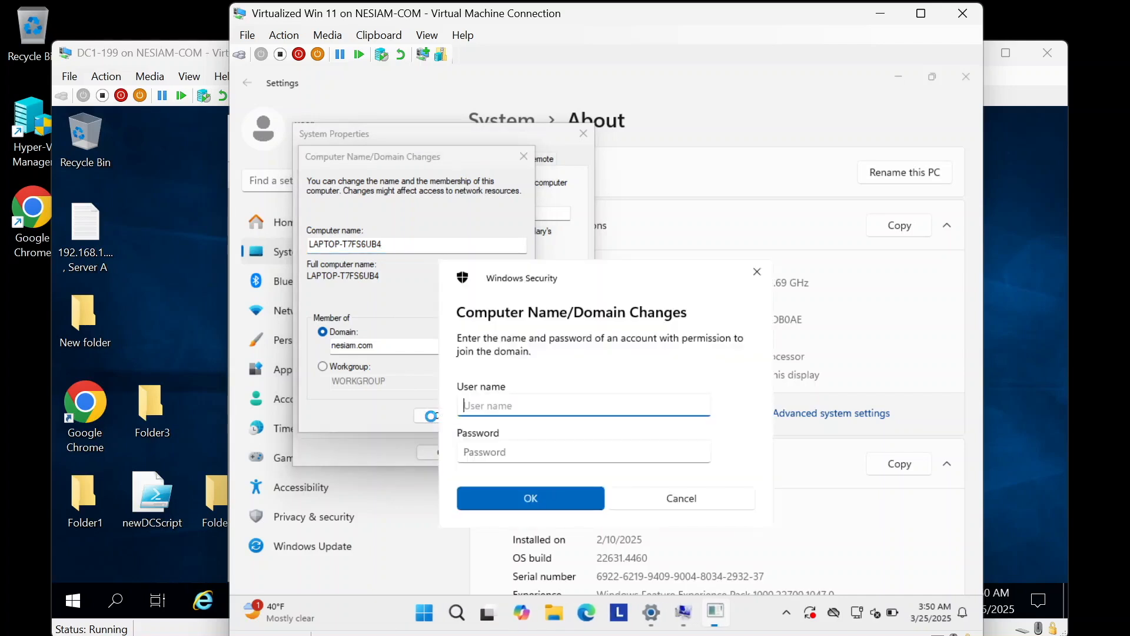
{"action": "type", "text": "helpdesk"}
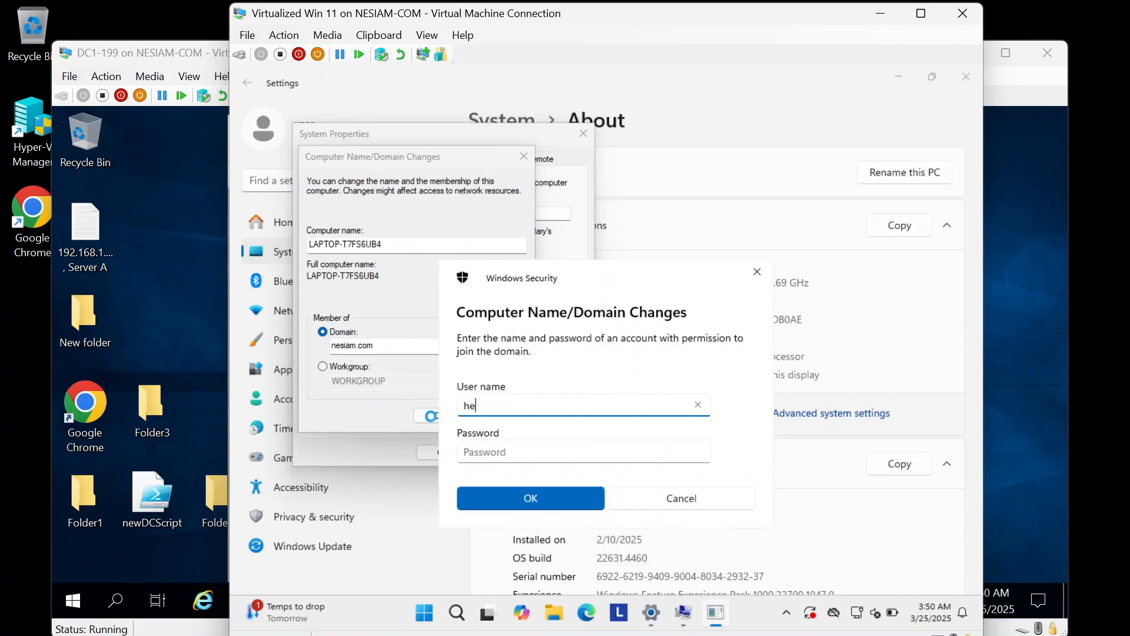
{"action": "key", "text": "Tab"}
{"action": "type", "text": "*****"}
{"action": "type", "text": "•••••"}
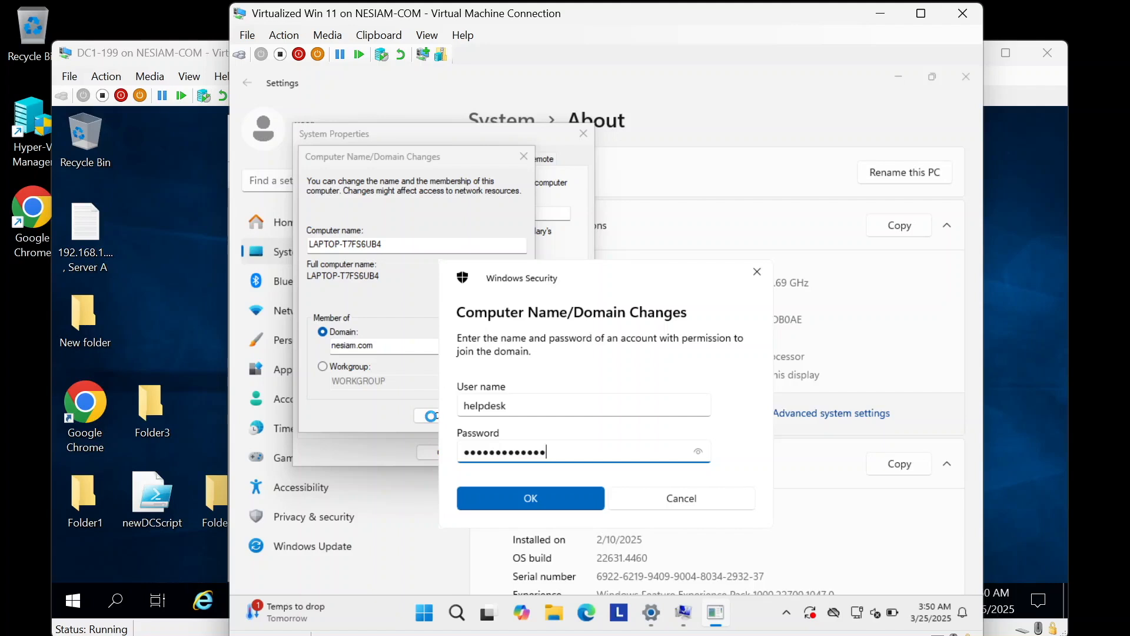
{"action": "key", "text": "Return"}
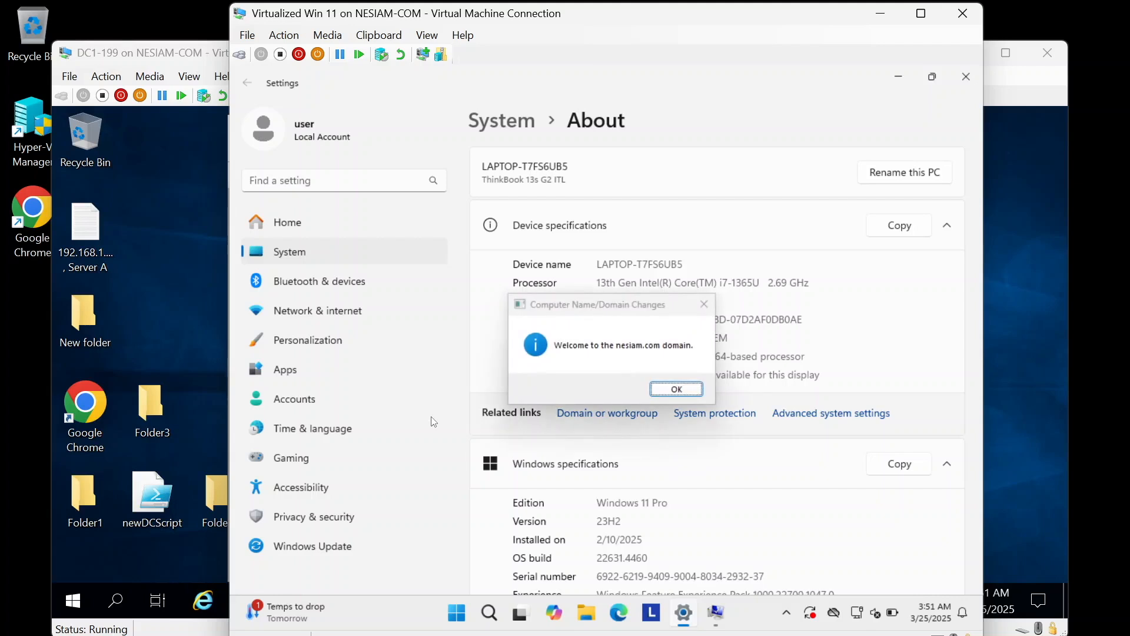
Step: Refresh ADUC on the domain controller and select the new LAPTOP-T7FS6UB4 computer
{"action": "left_click", "coordinate": [116, 58]}
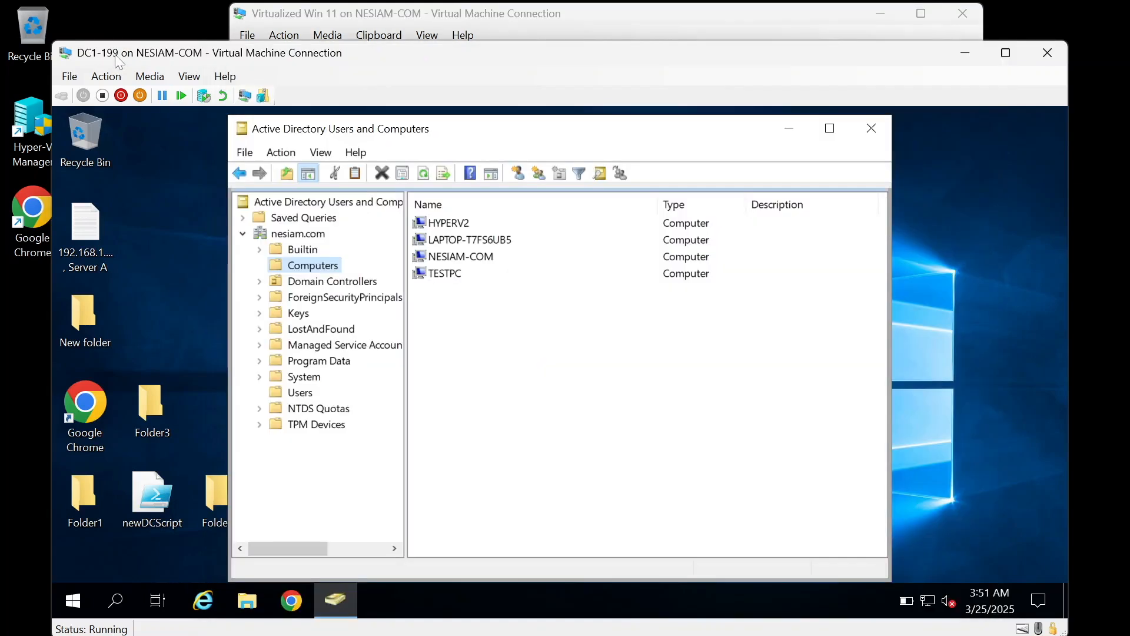
{"action": "left_click", "coordinate": [424, 174]}
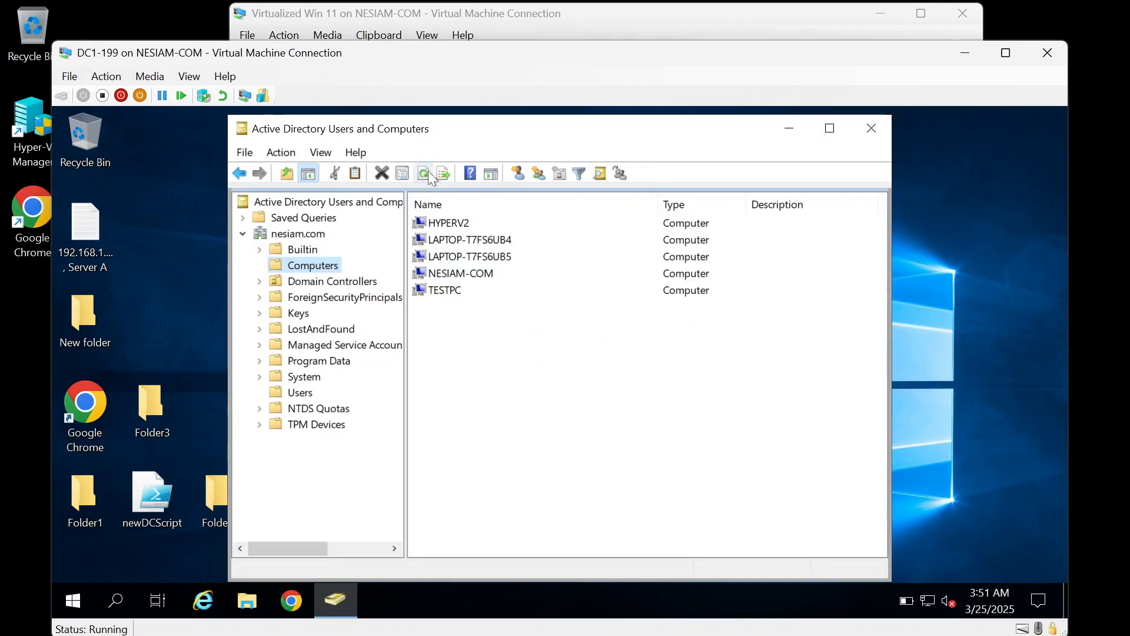
{"action": "left_click", "coordinate": [499, 241]}
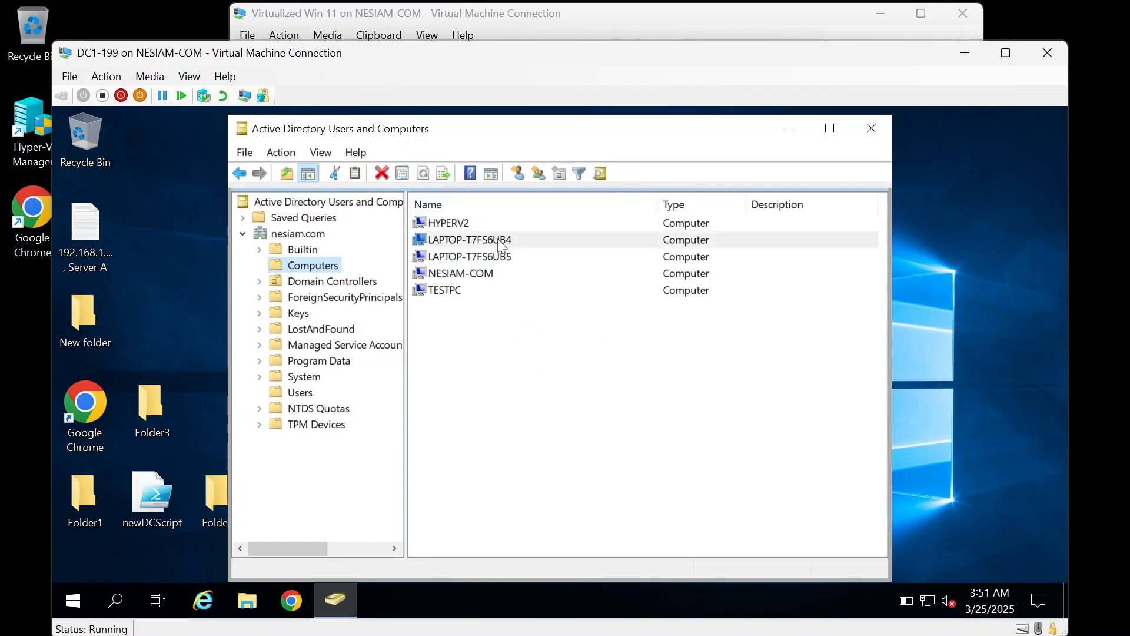
Step: On the Win 11 VM, acknowledge the nesiam.com welcome and restart notices, then restart now
{"action": "left_click", "coordinate": [514, 22]}
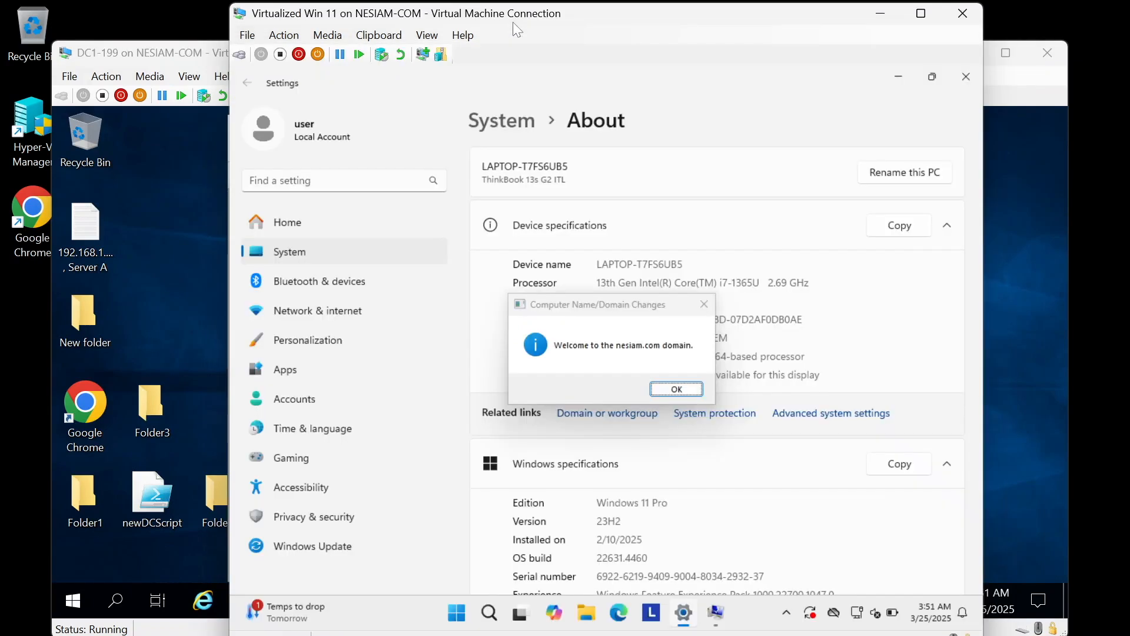
{"action": "left_click", "coordinate": [686, 392]}
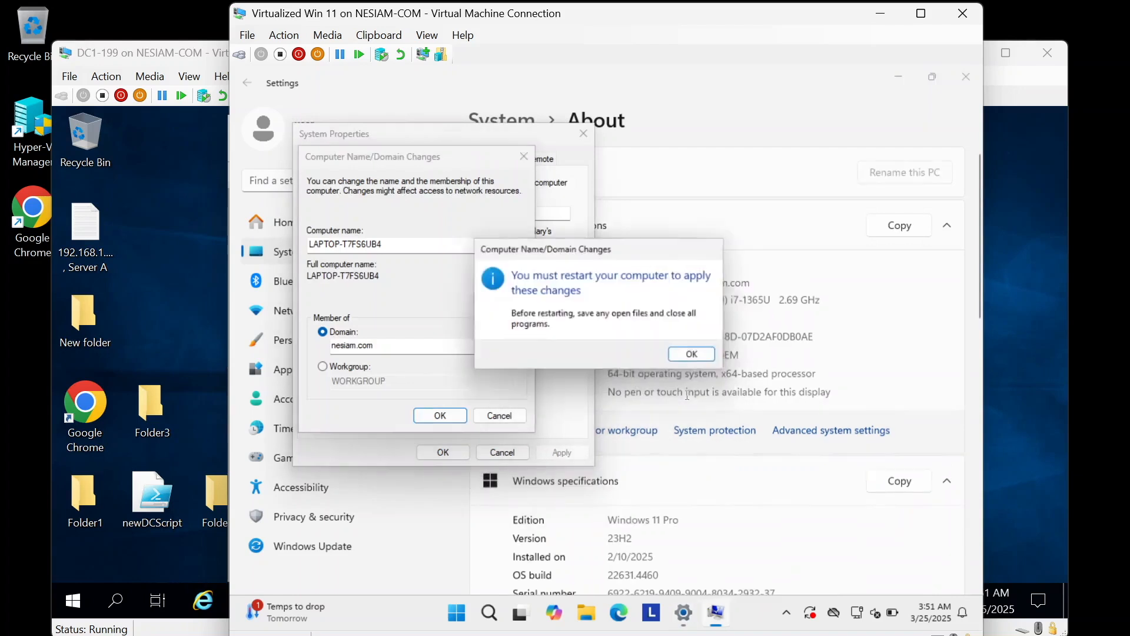
{"action": "left_click", "coordinate": [695, 357]}
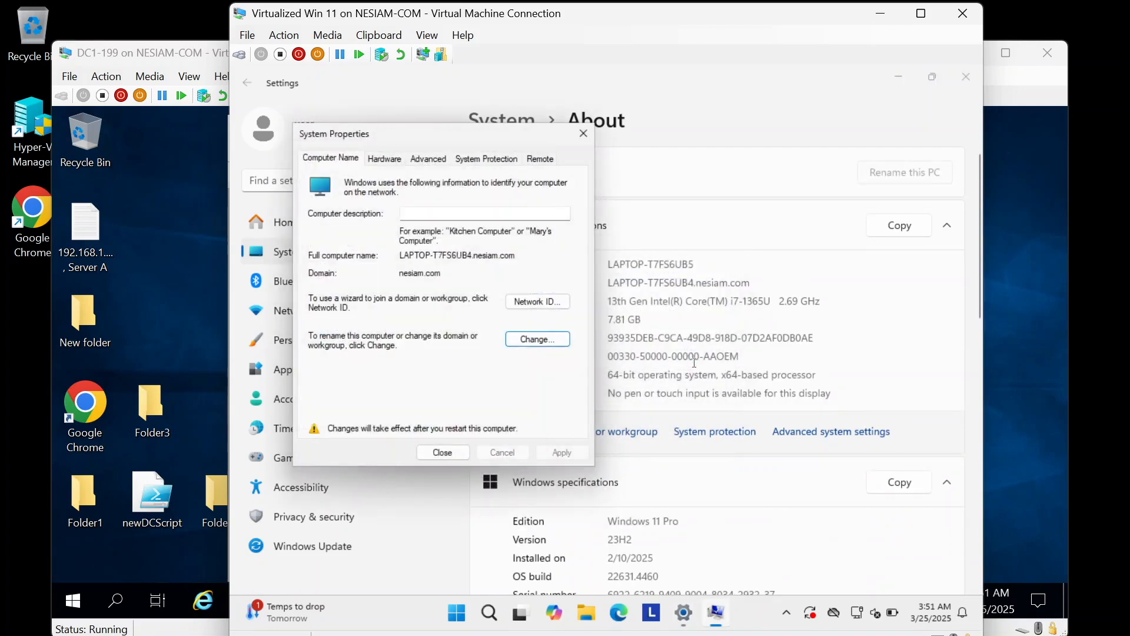
{"action": "left_click", "coordinate": [460, 455]}
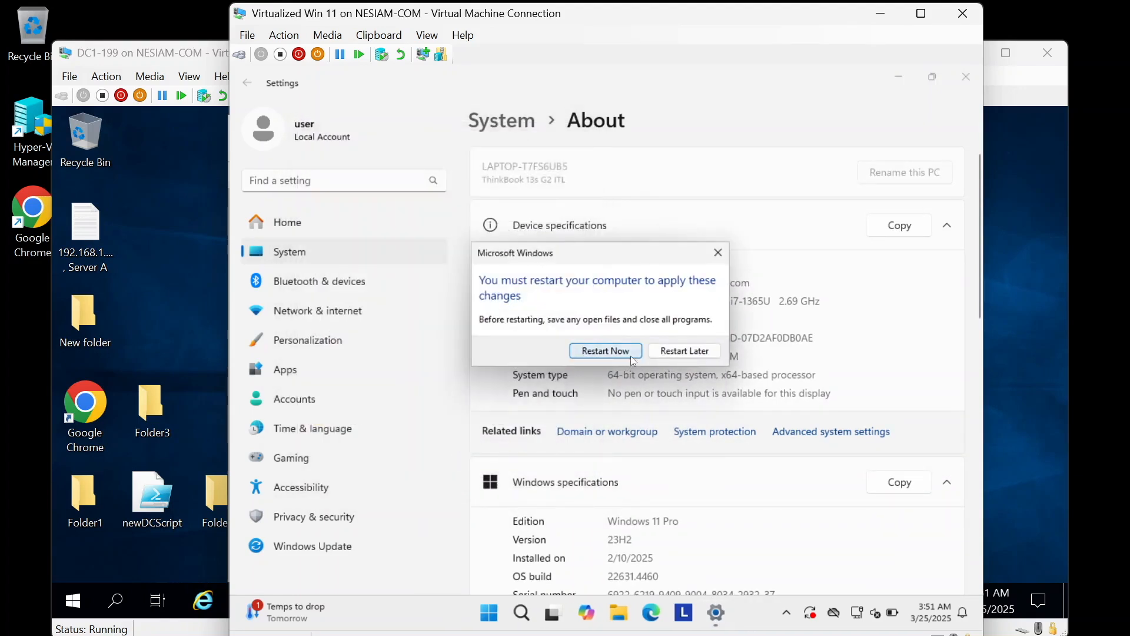
{"action": "left_click", "coordinate": [632, 360]}
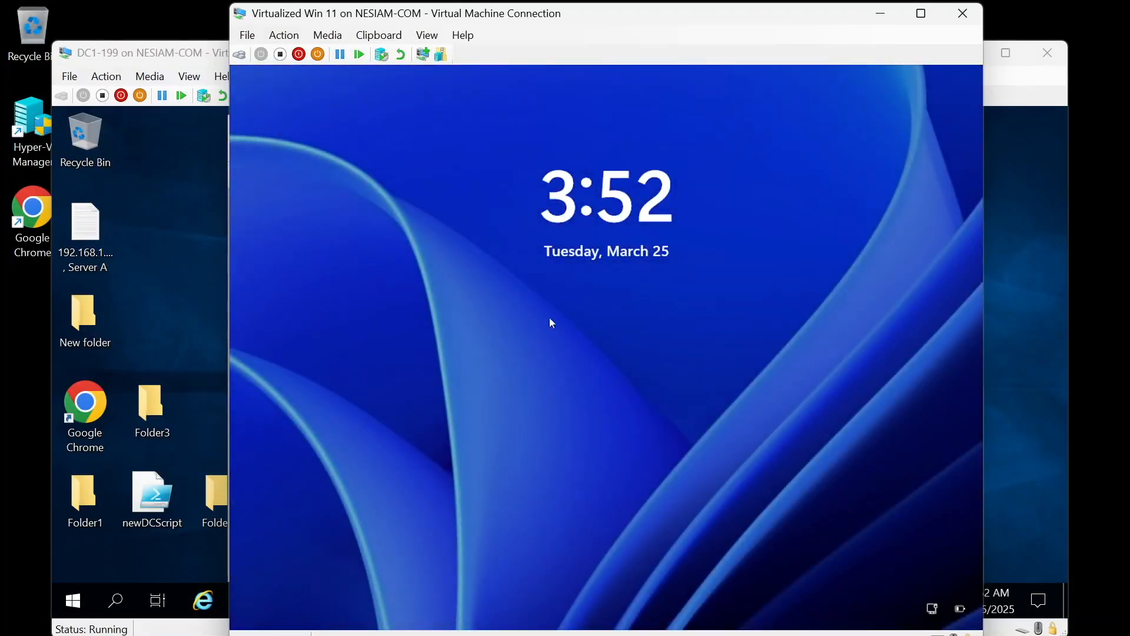
Step: Sign in as Other user with the helpdesk domain account and its password
{"action": "left_click", "coordinate": [245, 56]}
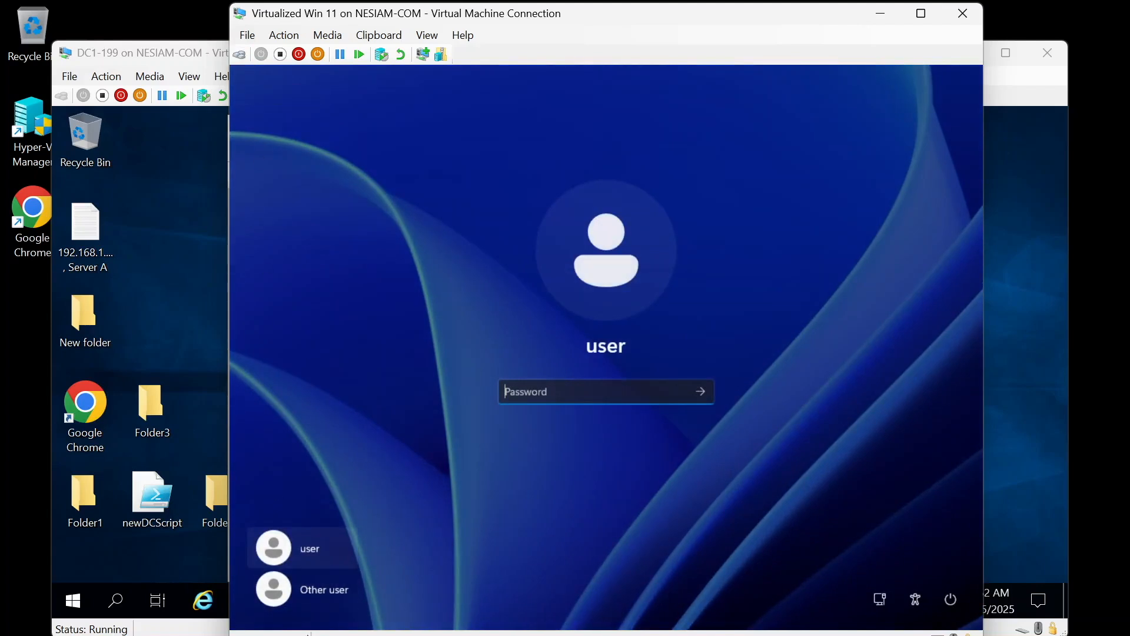
{"action": "left_click", "coordinate": [313, 588]}
{"action": "type", "text": "helpdesk"}
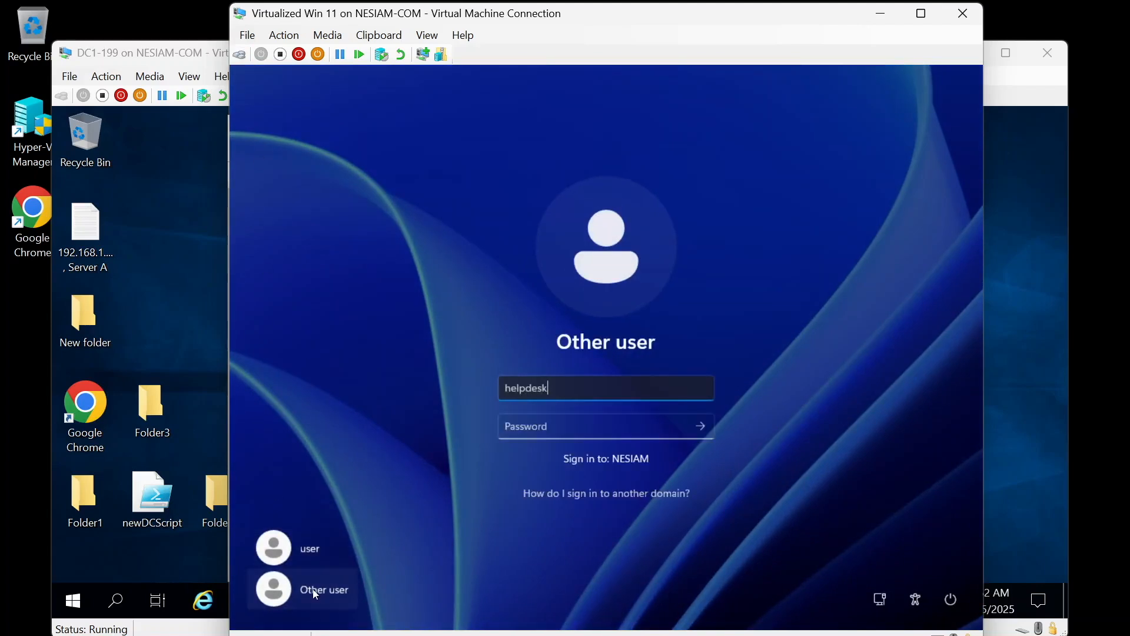
{"action": "key", "text": "Tab"}
{"action": "type", "text": "*********"}
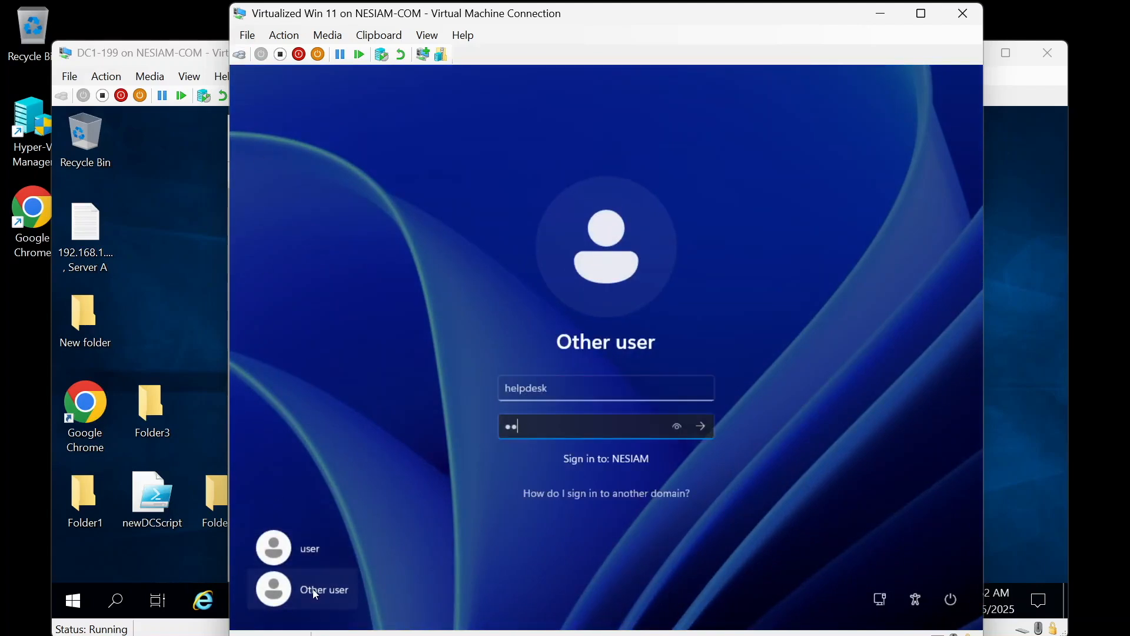
{"action": "type", "text": "****"}
{"action": "left_click", "coordinate": [704, 427]}
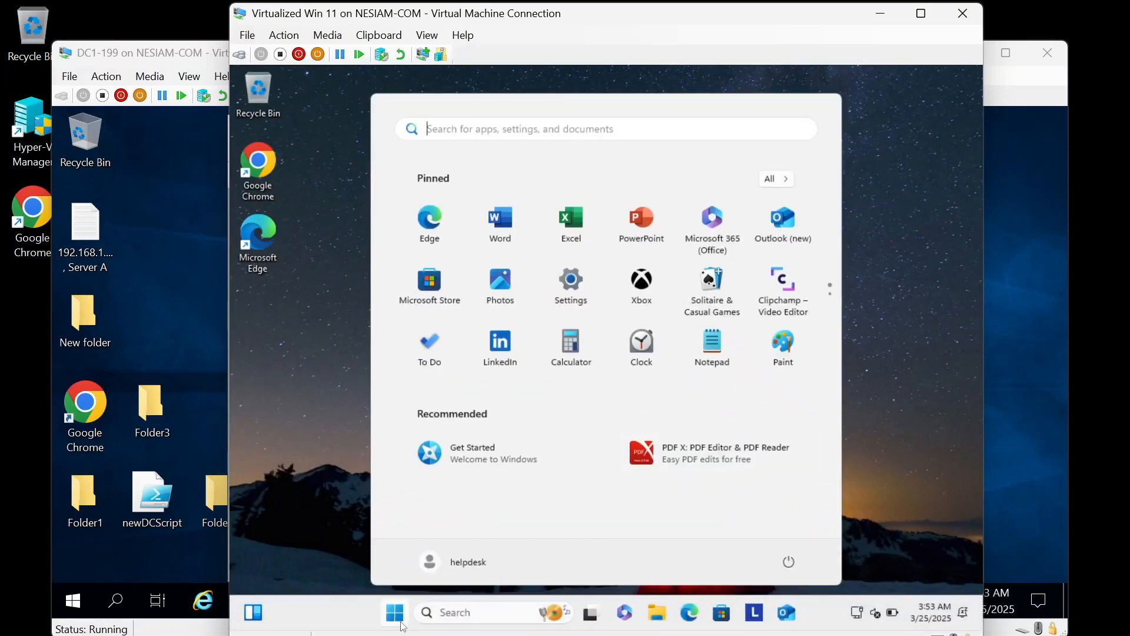
Step: Open the domain controller's shares at \\nesiam-com from the Run box
{"action": "right_click", "coordinate": [395, 612]}
{"action": "left_click", "coordinate": [382, 529]}
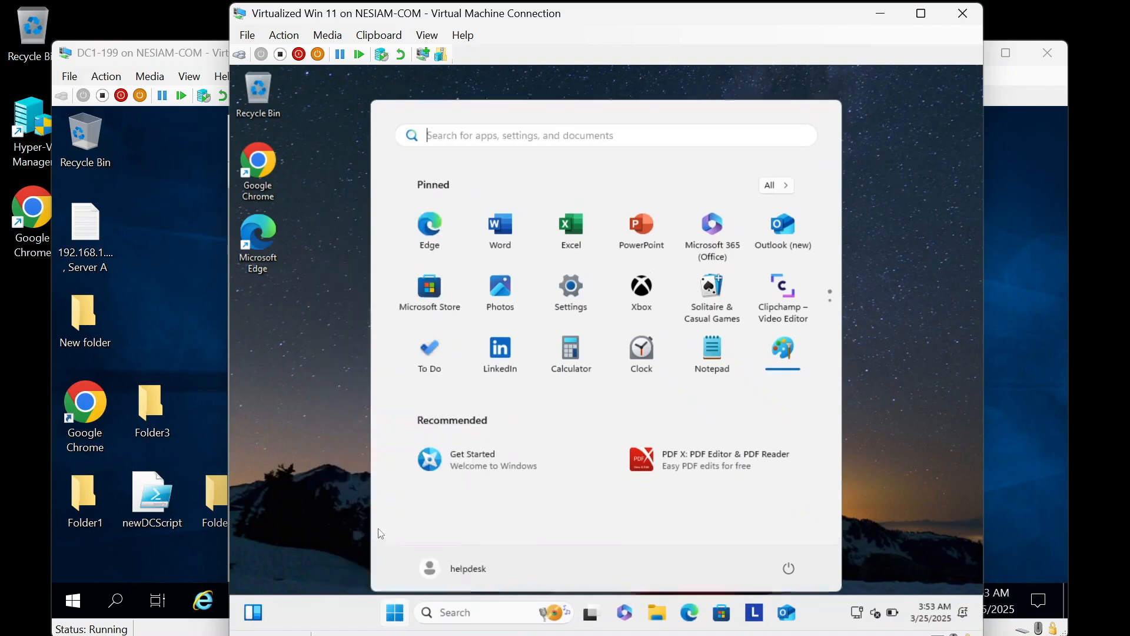
{"action": "type", "text": "\\\\"}
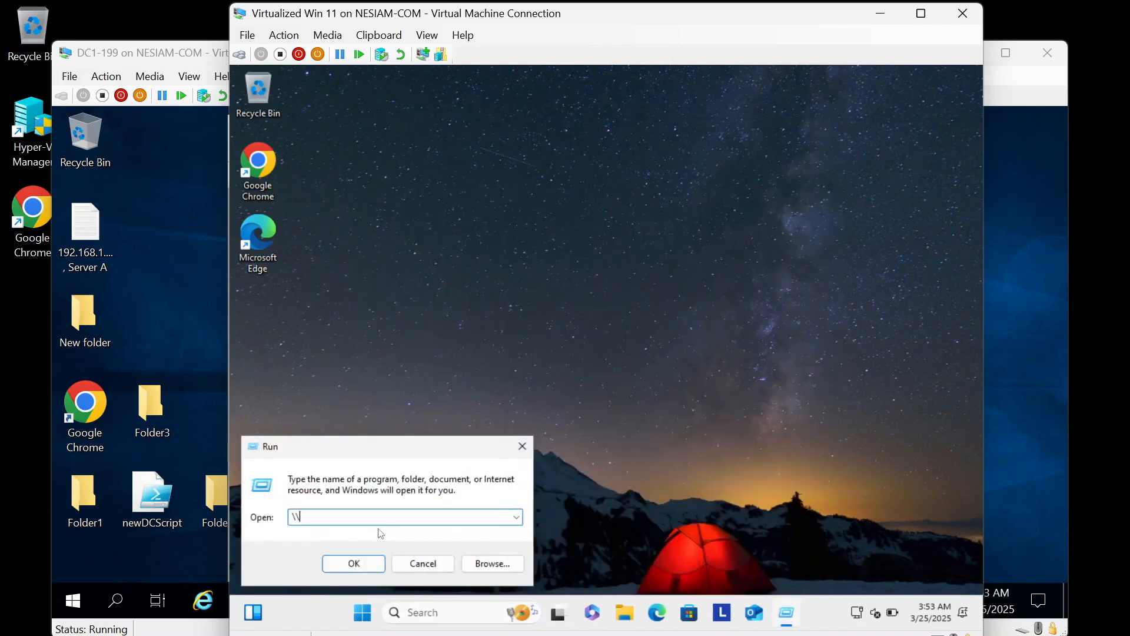
{"action": "type", "text": "nesiam-com"}
{"action": "key", "text": "Return"}
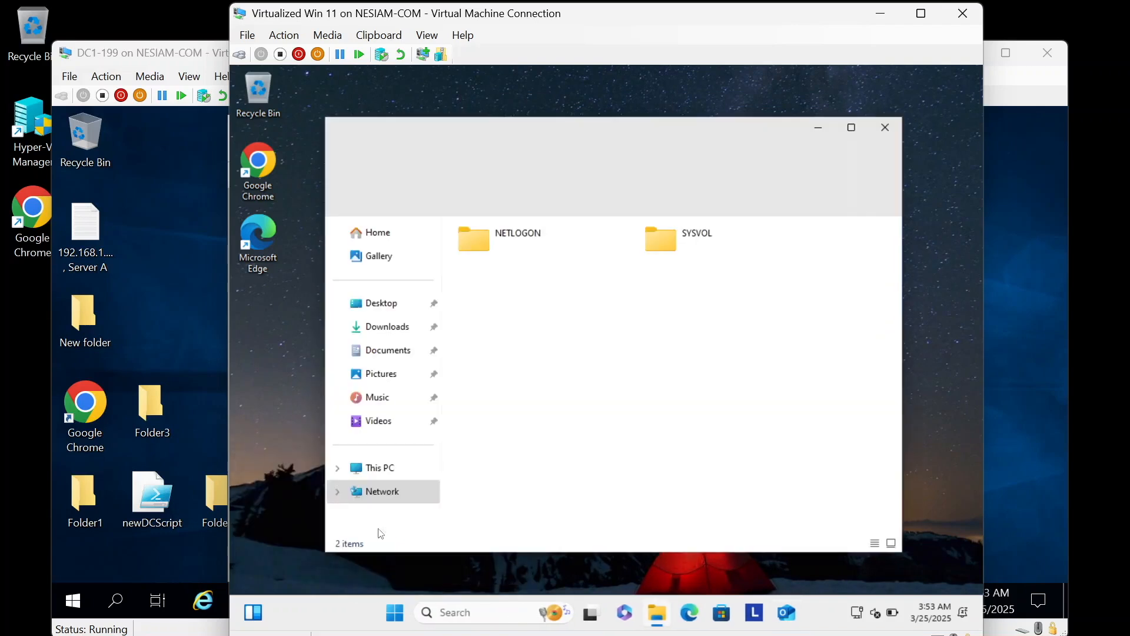
Step: Browse SYSVOL and the empty NETLOGON share, then search Start for cmd
{"action": "double_click", "coordinate": [689, 254]}
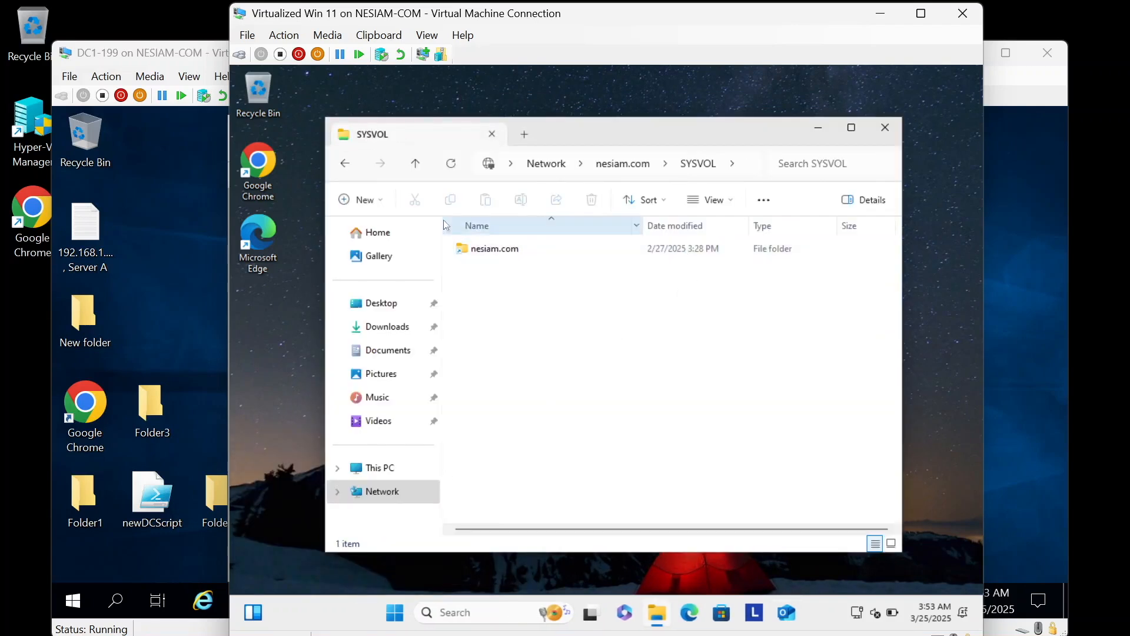
{"action": "left_click", "coordinate": [345, 163]}
{"action": "double_click", "coordinate": [471, 236]}
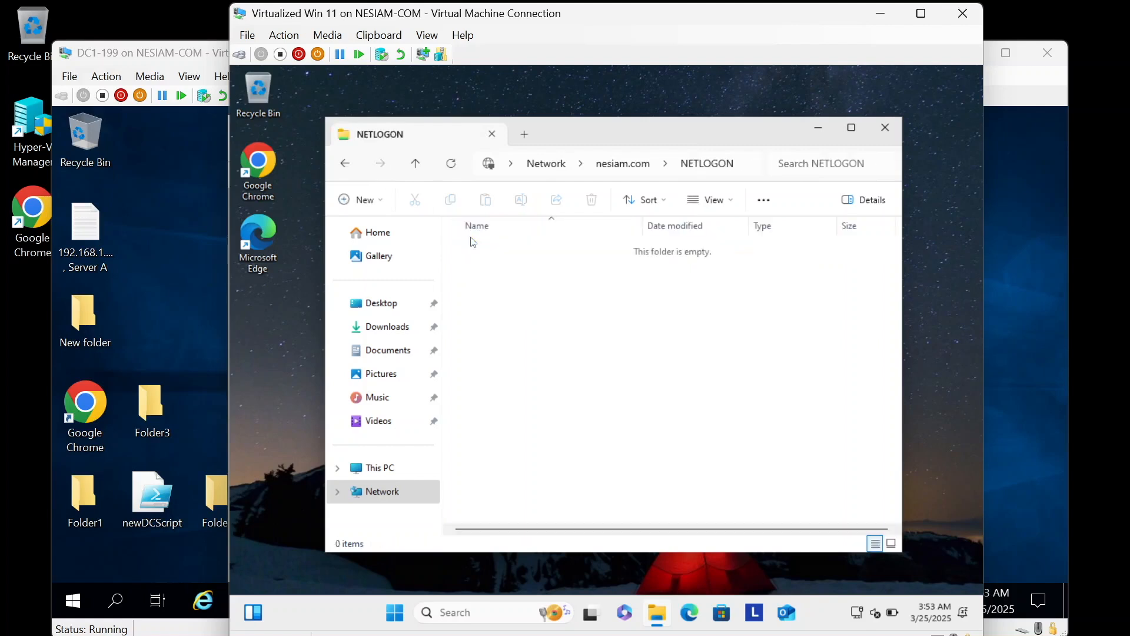
{"action": "left_click", "coordinate": [395, 613]}
{"action": "type", "text": "cmd"}
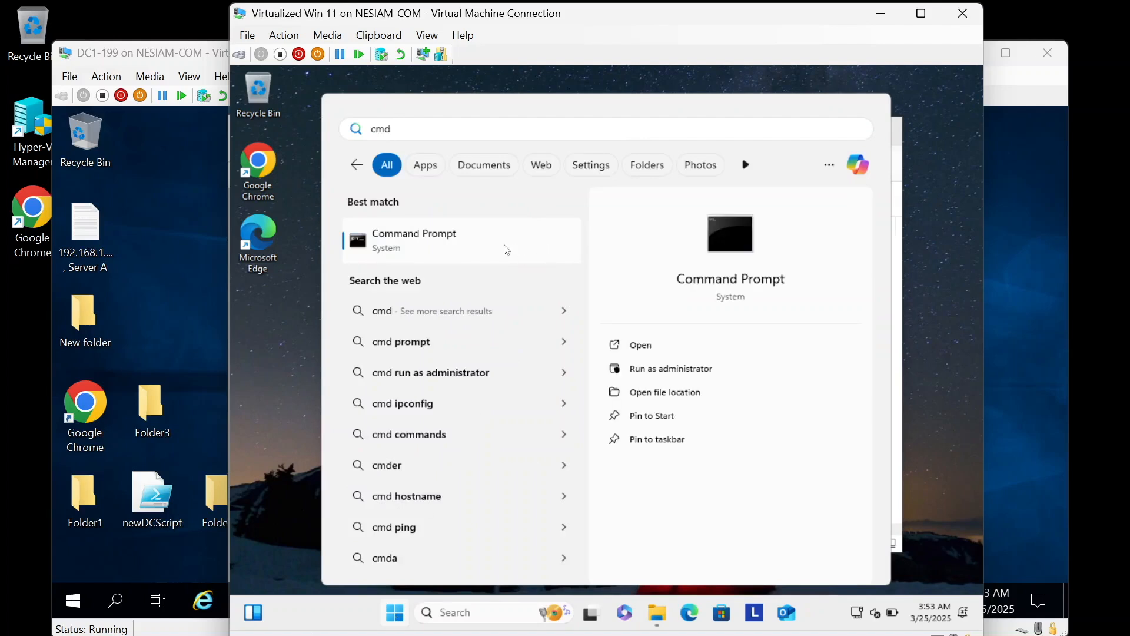
{"action": "left_click", "coordinate": [505, 248]}
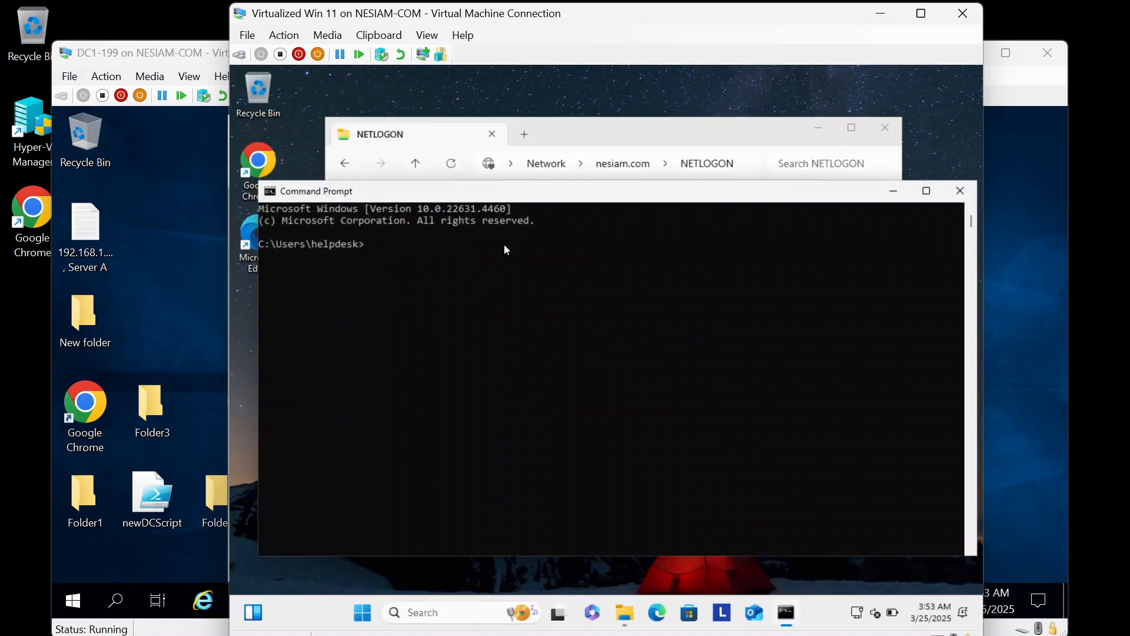
{"action": "type", "text": "echo %LOGONSERVER%"}
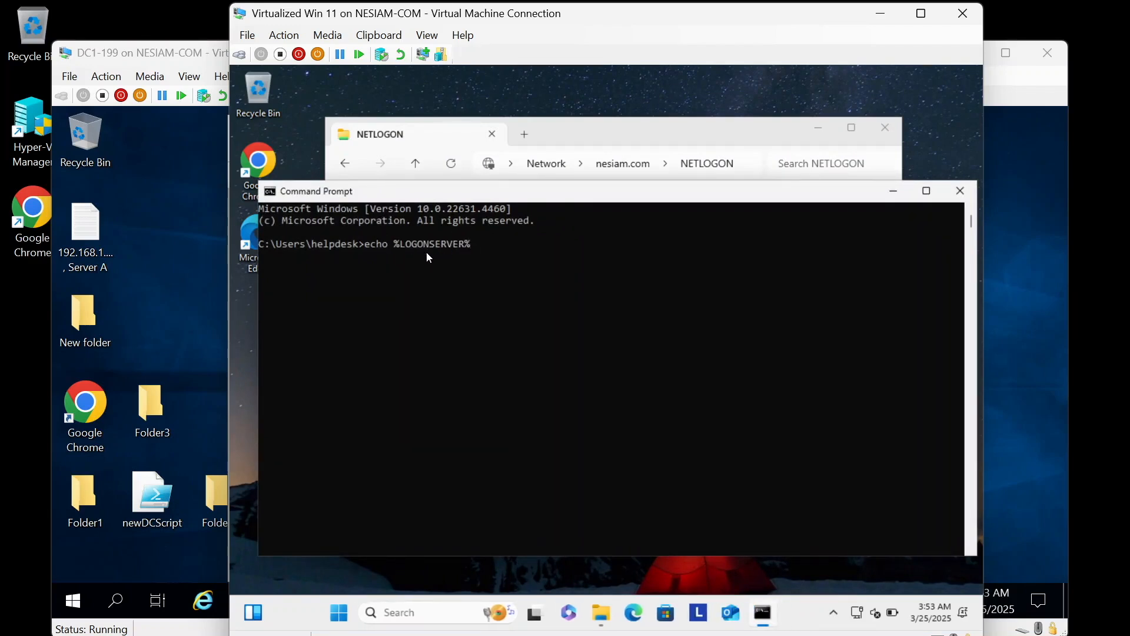
{"action": "key", "text": "Return"}
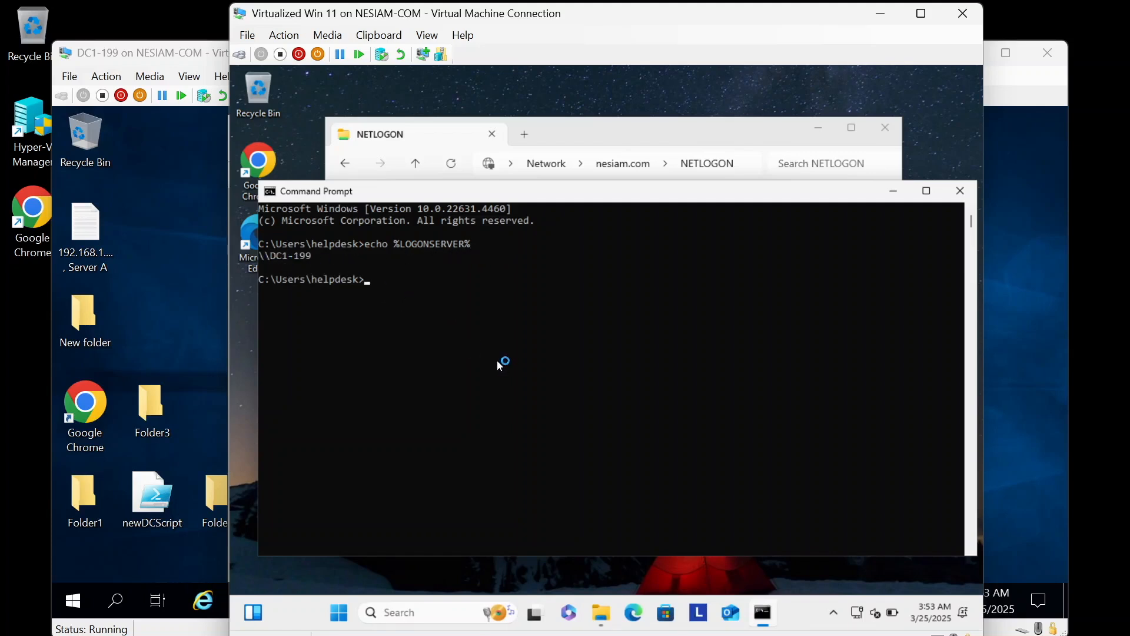
{"action": "type", "text": "exit"}
{"action": "key", "text": "Return"}
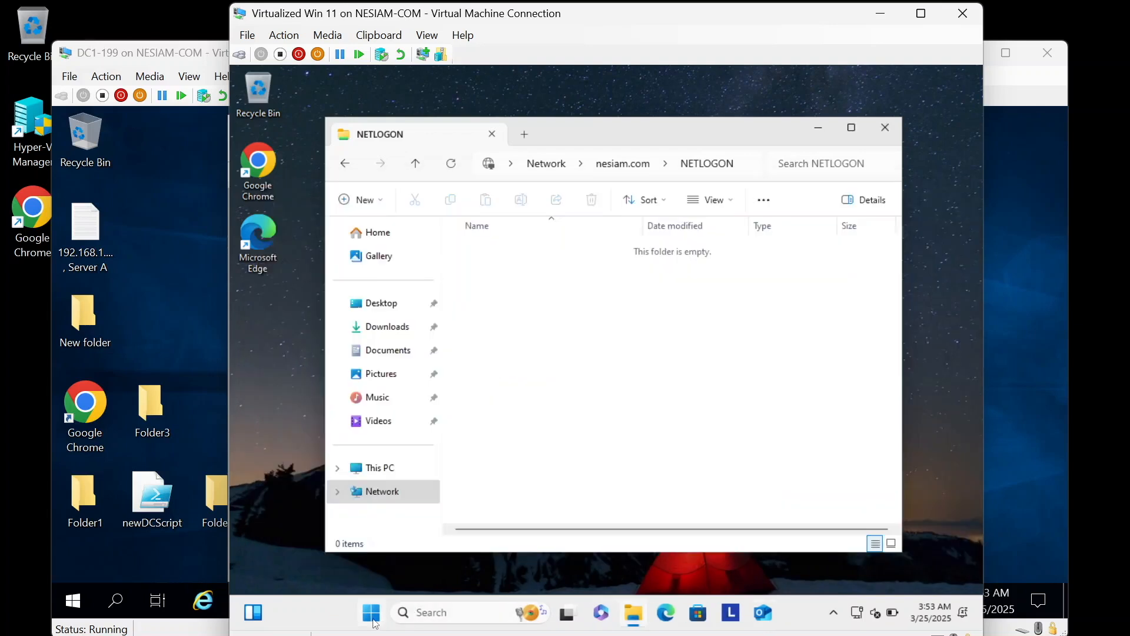
{"action": "right_click", "coordinate": [375, 623]}
{"action": "left_click", "coordinate": [333, 529]}
{"action": "type", "text": "\\\\nesiam.com"}
{"action": "key", "text": "Return"}
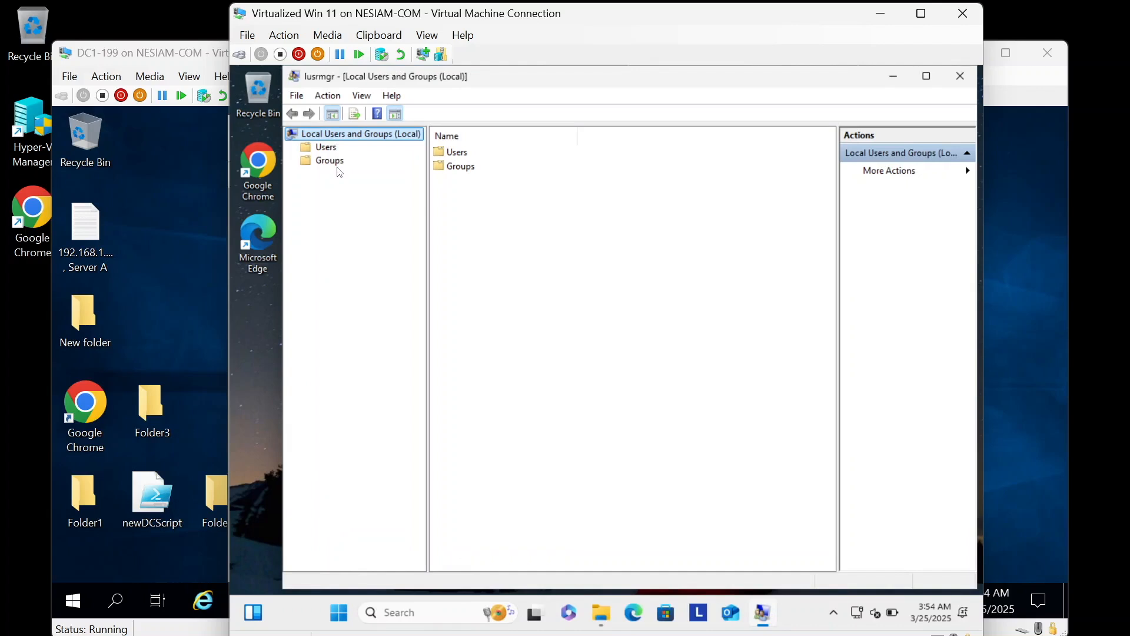
{"action": "left_click", "coordinate": [336, 164]}
{"action": "left_click", "coordinate": [481, 171]}
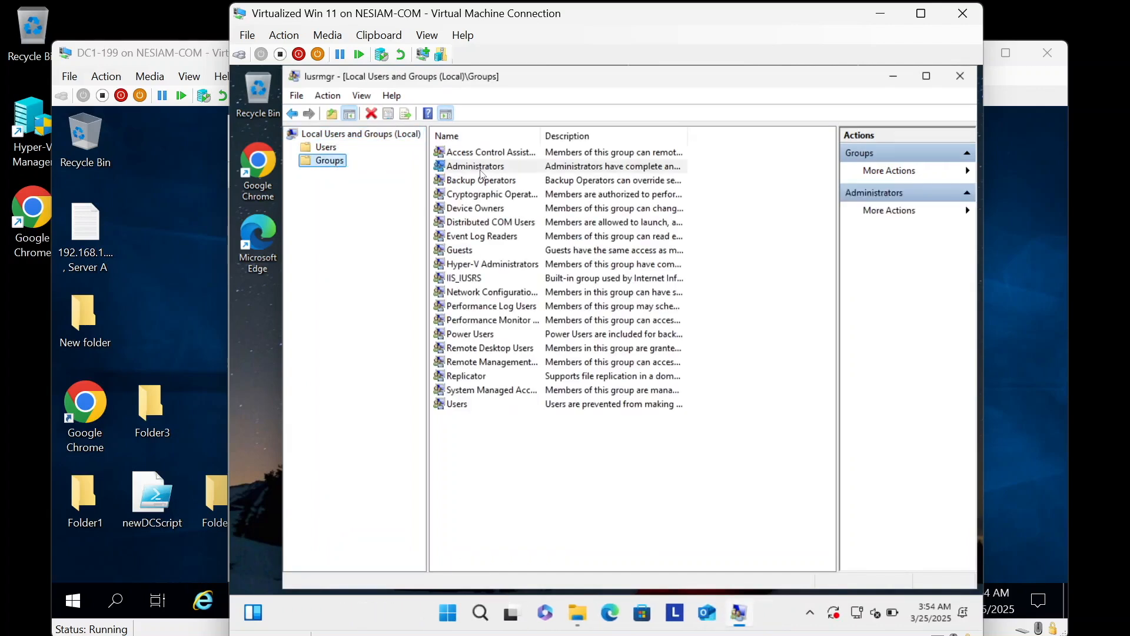
{"action": "double_click", "coordinate": [482, 172]}
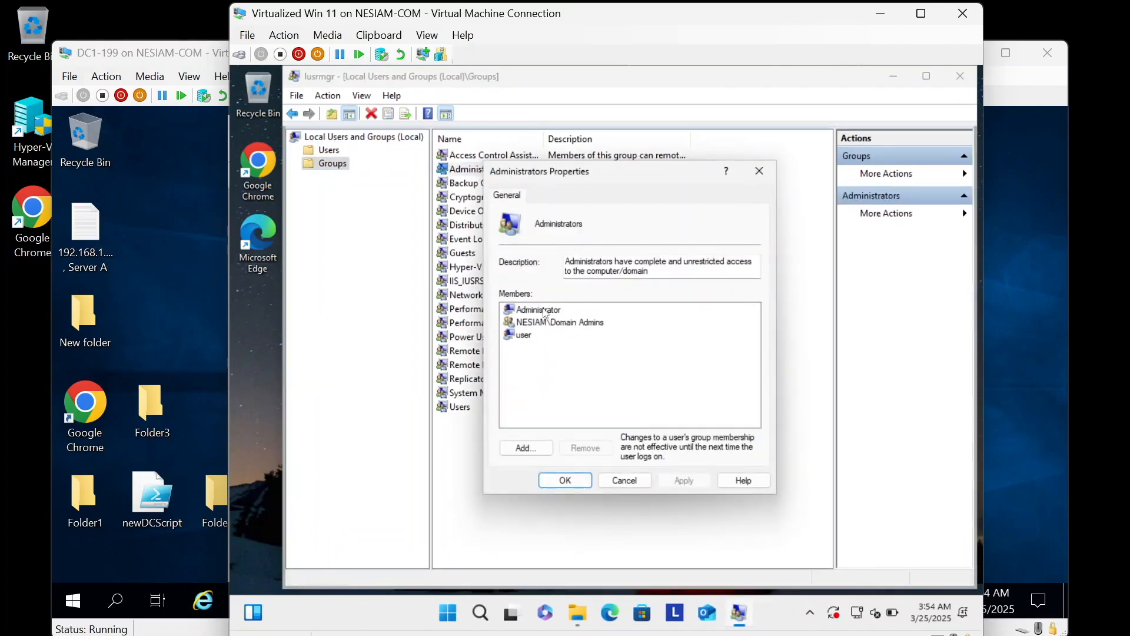
{"action": "left_click", "coordinate": [556, 323]}
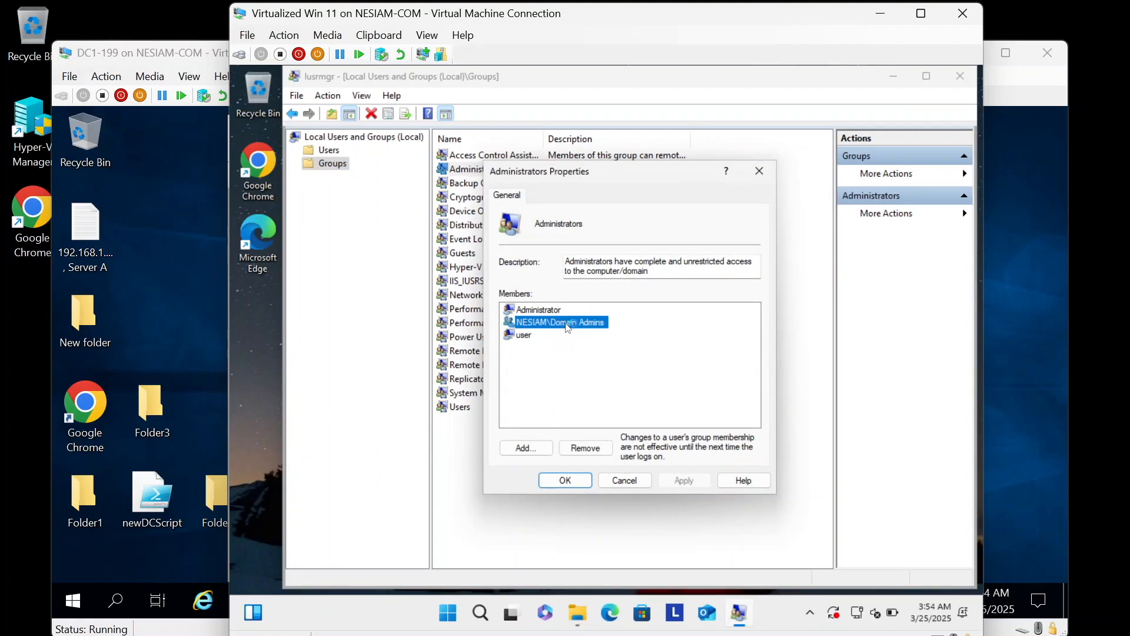
{"action": "left_click", "coordinate": [638, 484]}
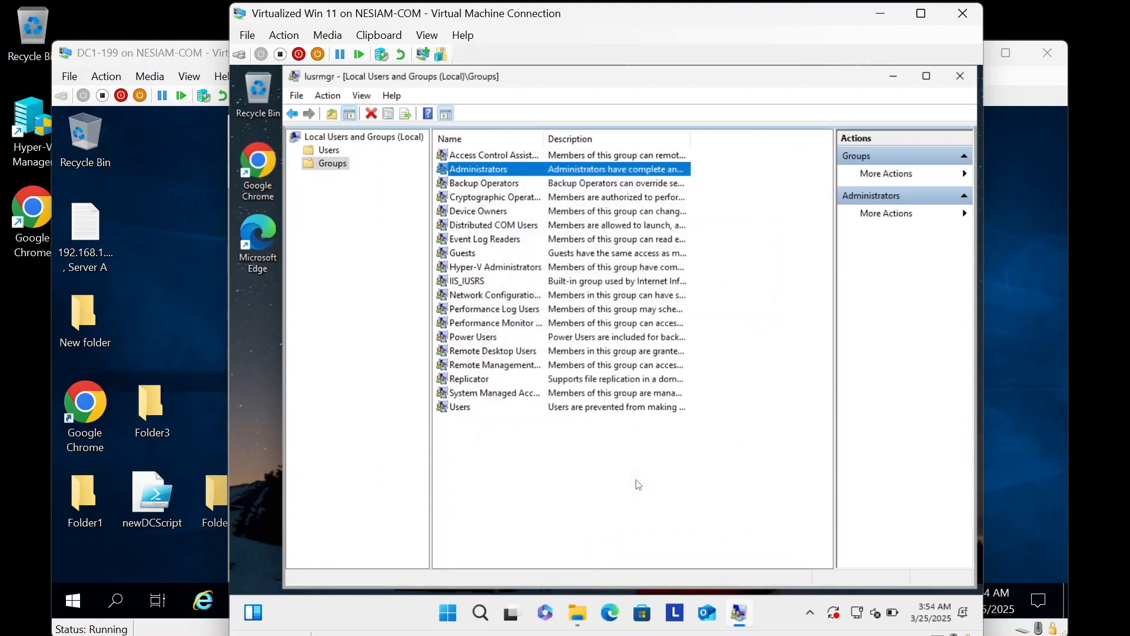
{"action": "left_click", "coordinate": [960, 75]}
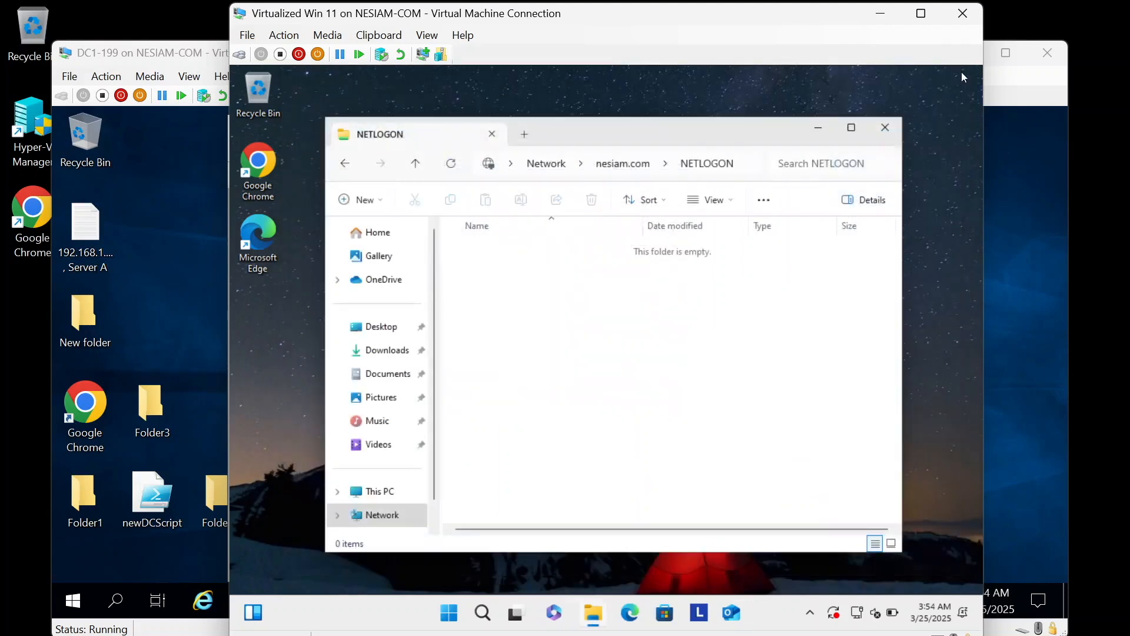
Step: Close NETLOGON and open domain or workgroup settings from the System About page
{"action": "left_click", "coordinate": [886, 128]}
{"action": "right_click", "coordinate": [478, 613]}
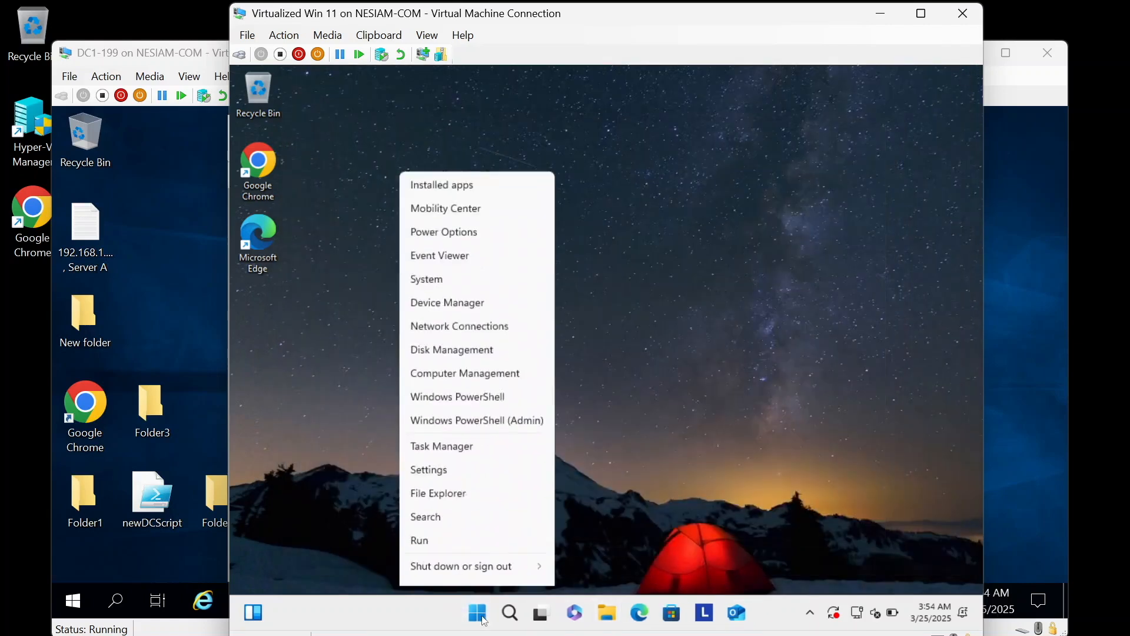
{"action": "left_click", "coordinate": [443, 263]}
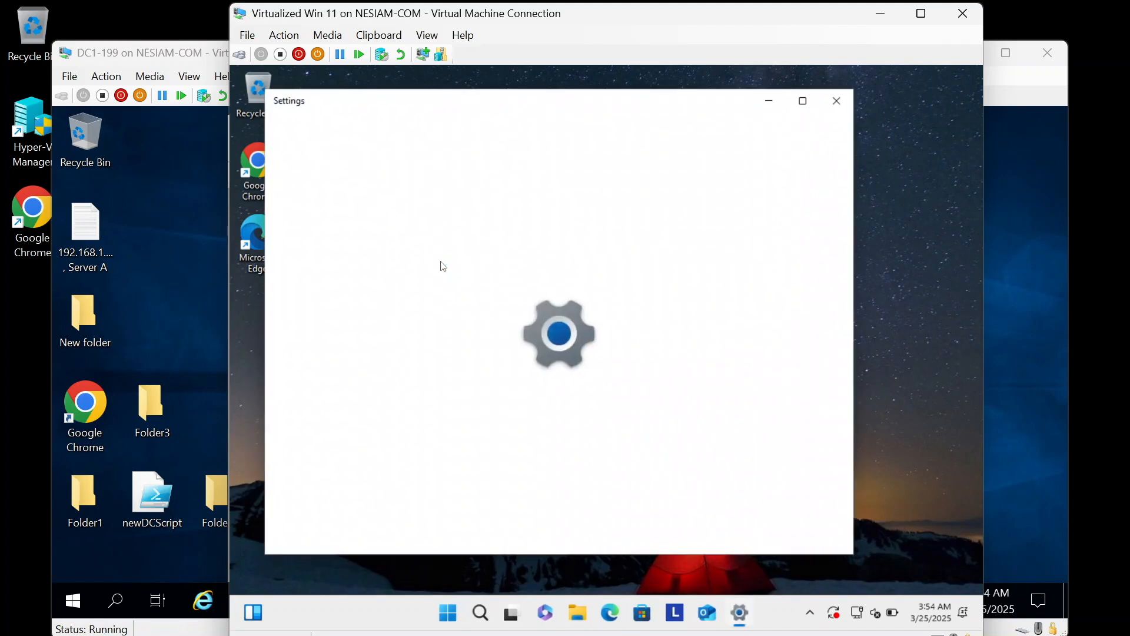
{"action": "scroll", "coordinate": [666, 431], "scroll_direction": "down", "scroll_amount": 5}
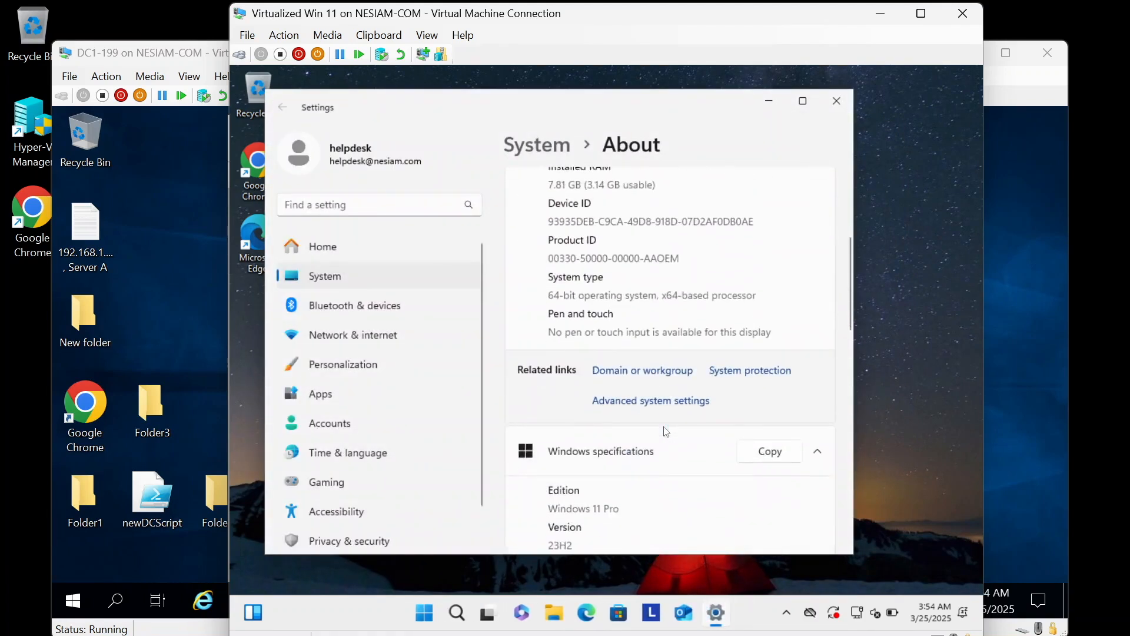
{"action": "left_click", "coordinate": [613, 372]}
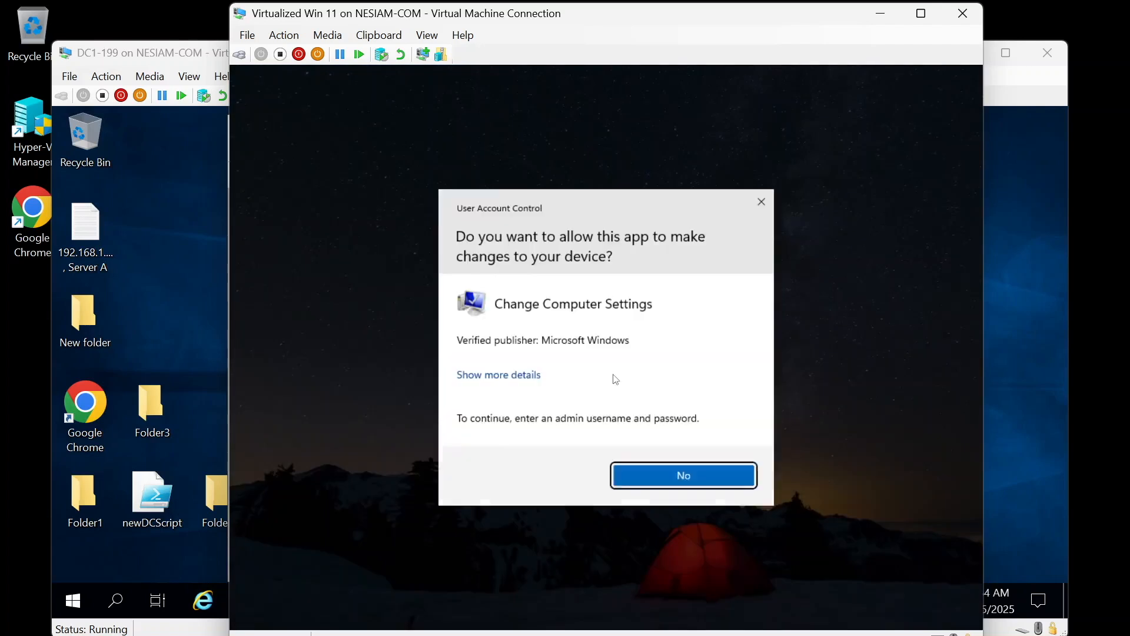
Step: Approve the elevation prompt with the admin account's user name and password
{"action": "type", "text": "u"}
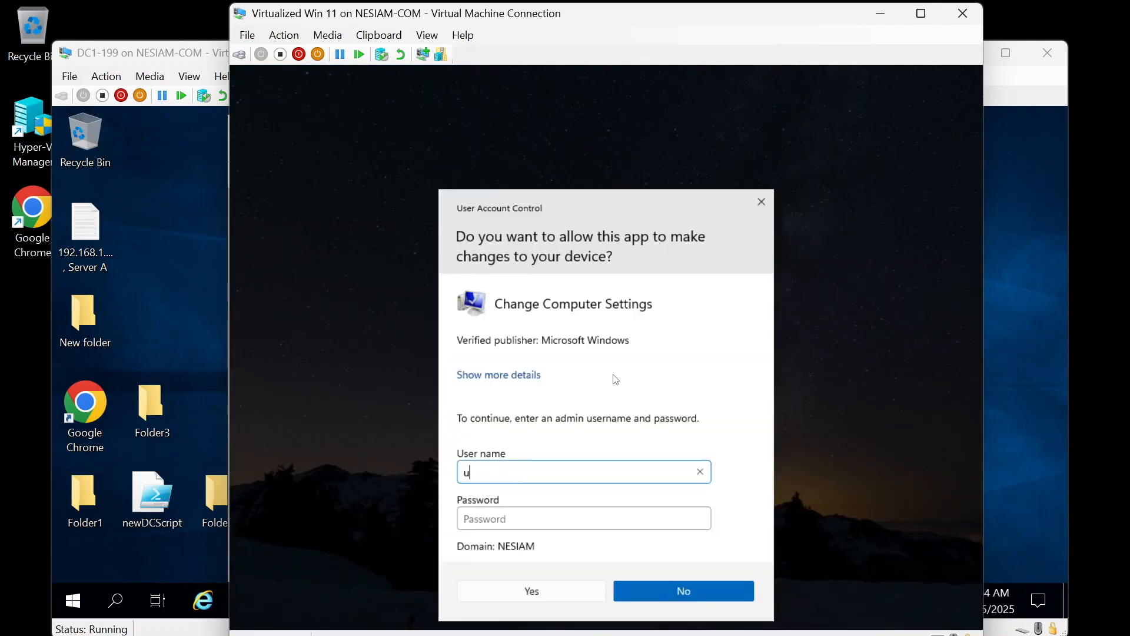
{"action": "type", "text": "ser-admin"}
{"action": "key", "text": "Tab"}
{"action": "type", "text": "**************"}
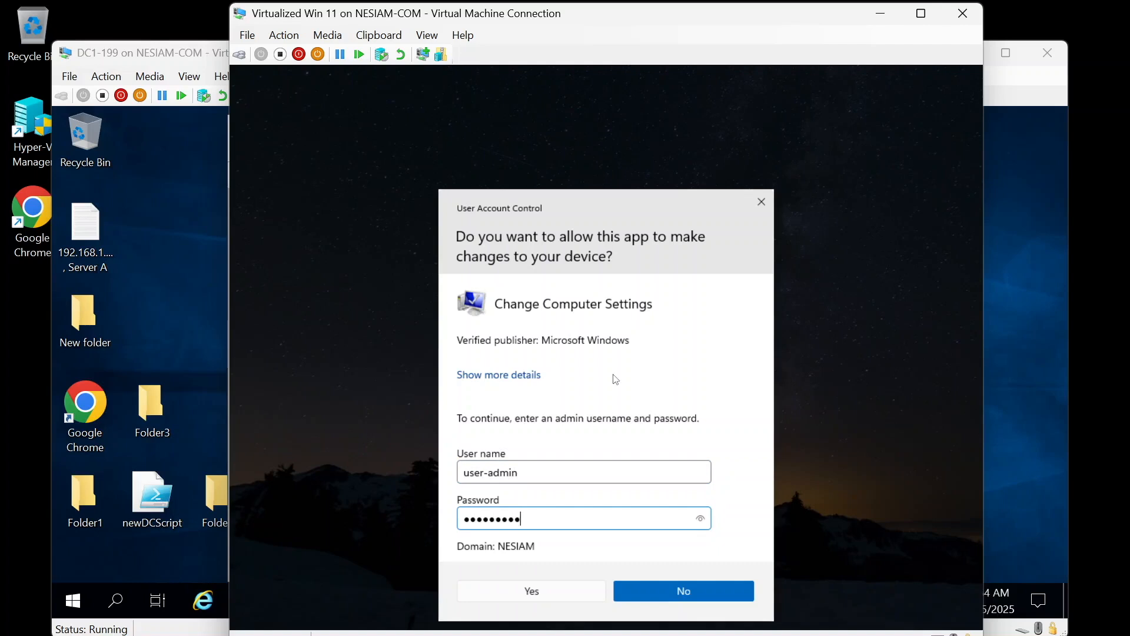
{"action": "key", "text": "Return"}
{"action": "key", "text": "super"}
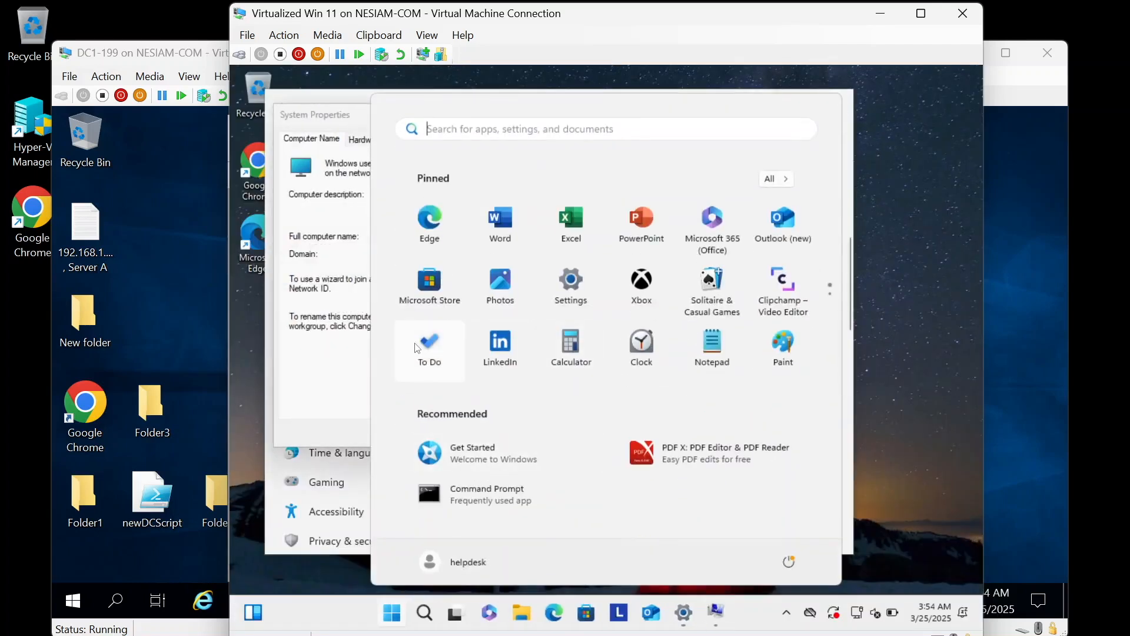
Step: Change the computer's membership from the domain to the workgroup WORKGROUP
{"action": "left_click", "coordinate": [312, 362]}
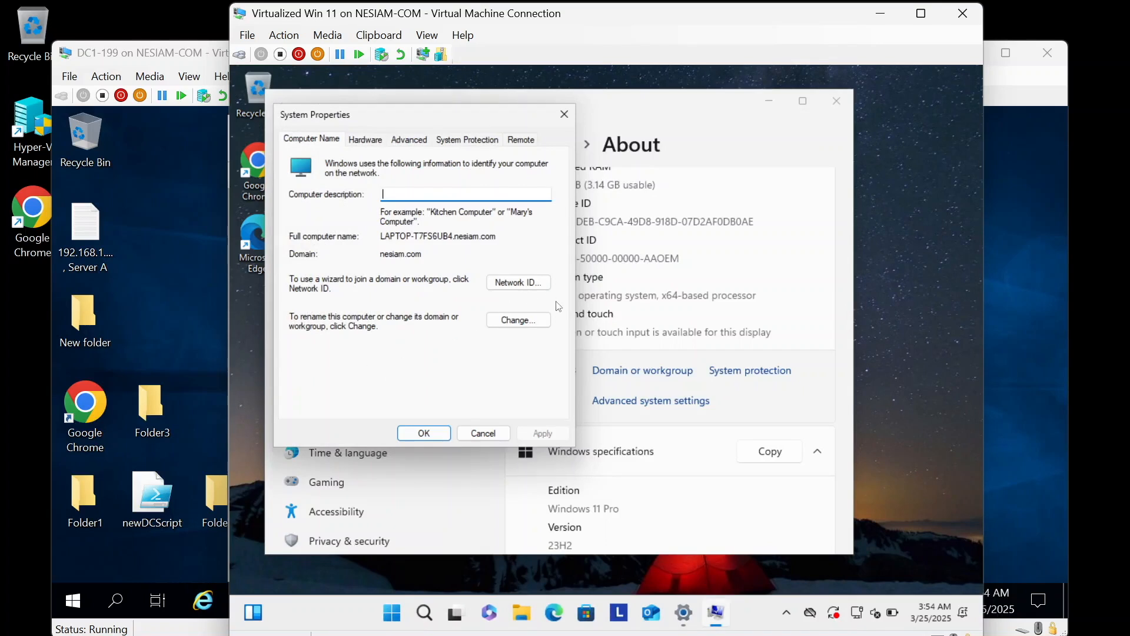
{"action": "left_click", "coordinate": [518, 320]}
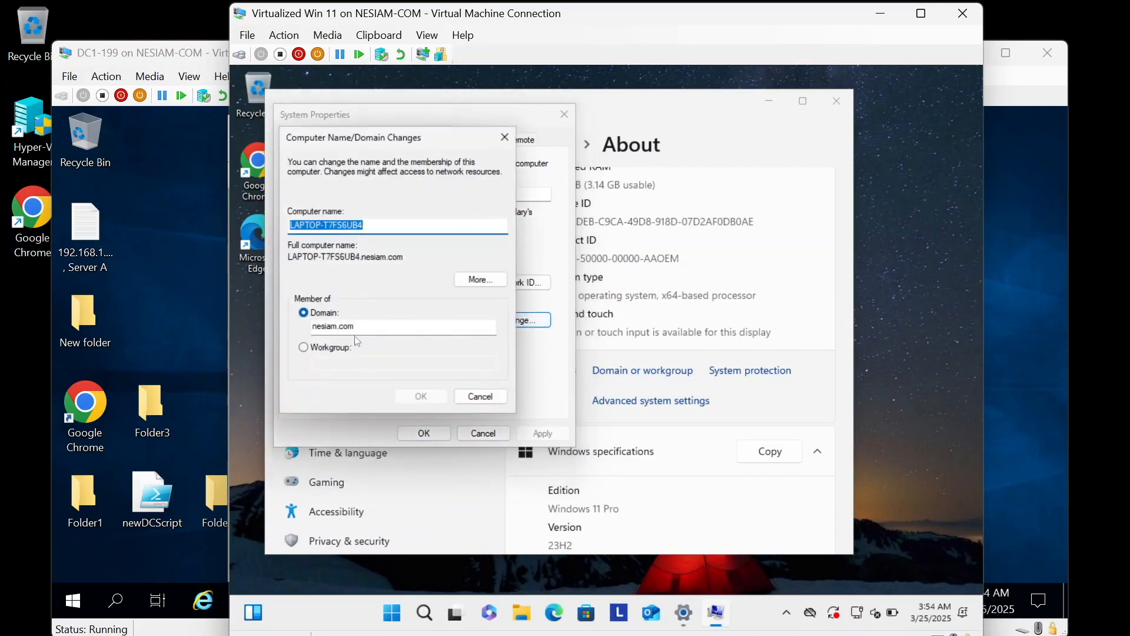
{"action": "left_click", "coordinate": [344, 349]}
{"action": "type", "text": "WORKGROUP"}
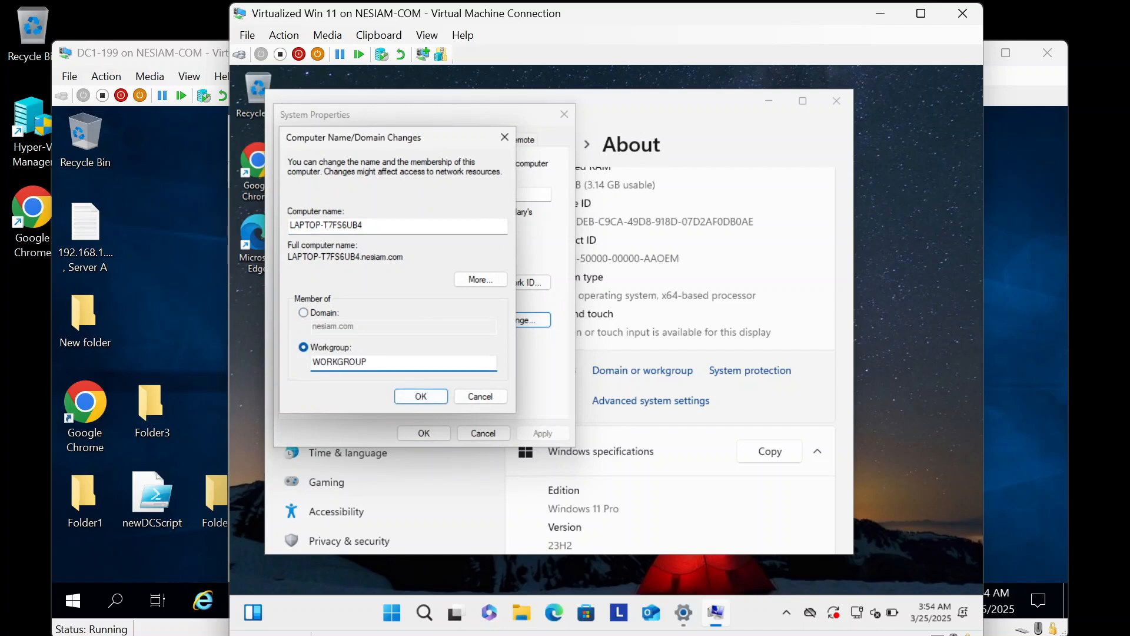
{"action": "left_click", "coordinate": [422, 397]}
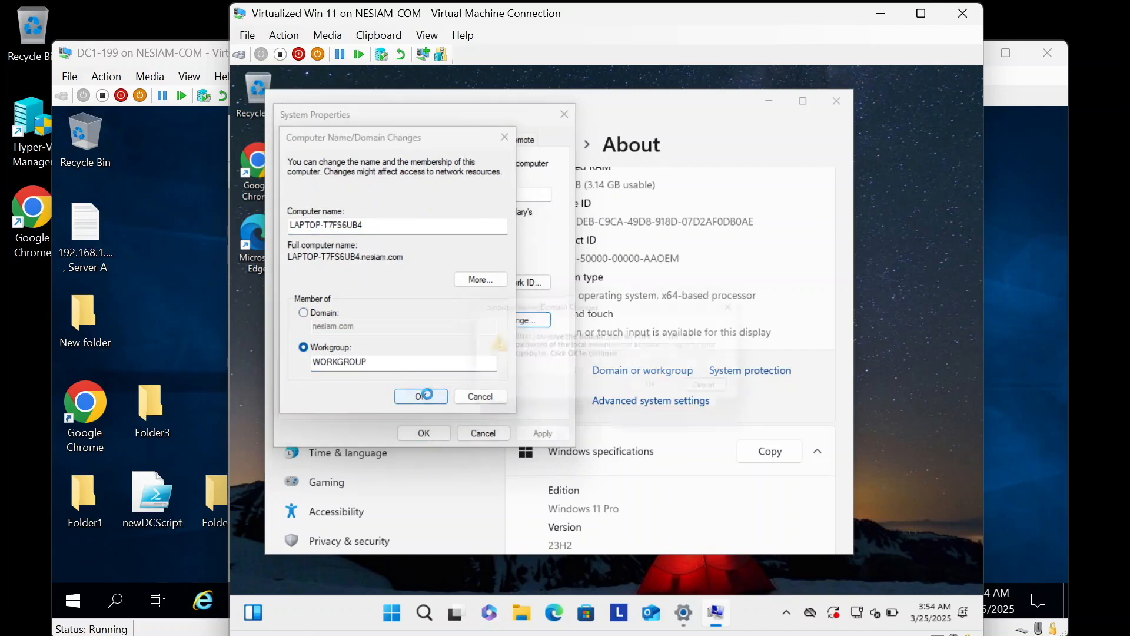
Step: Accept the leave-domain warning, welcome and restart notices, and highlight the name LAPTOP-T7FS6UB4
{"action": "left_click", "coordinate": [671, 398]}
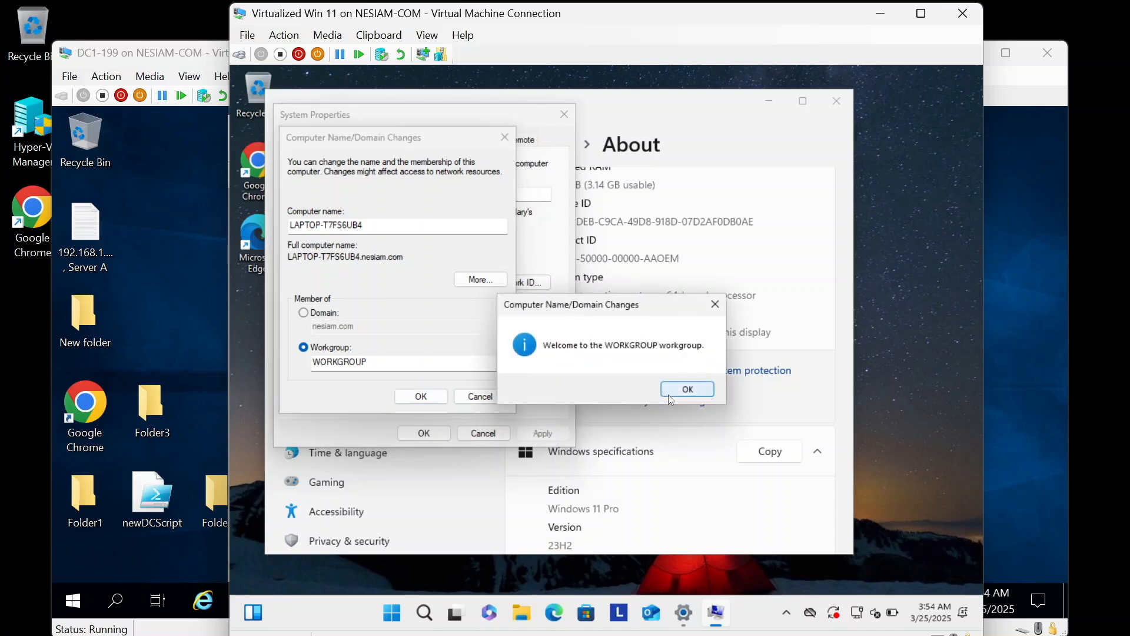
{"action": "left_click", "coordinate": [671, 398]}
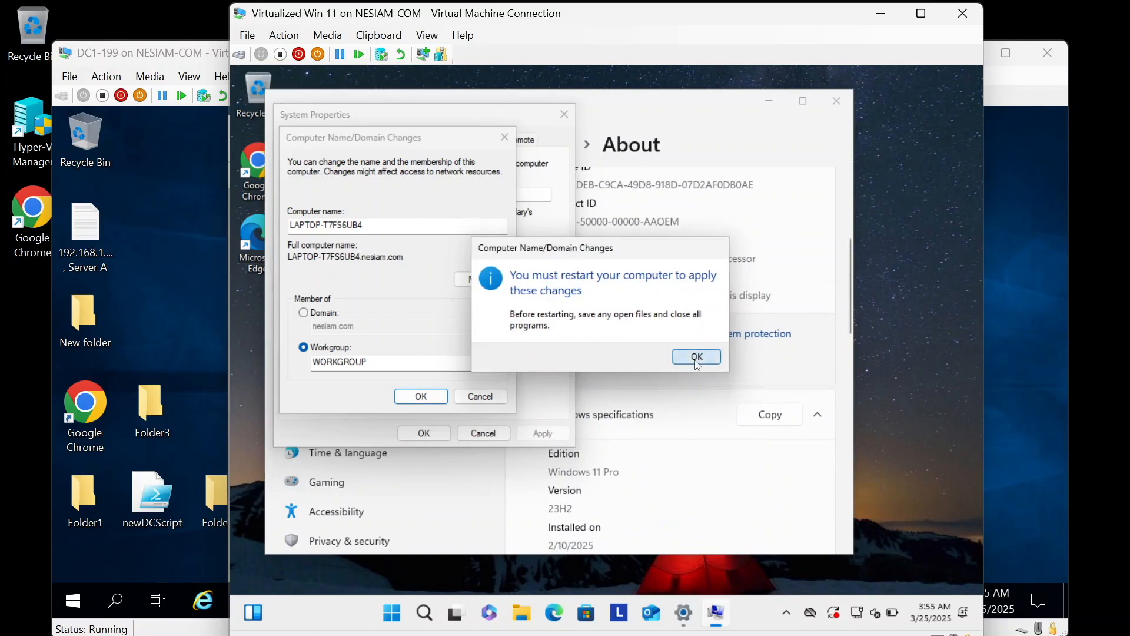
{"action": "left_click", "coordinate": [696, 356]}
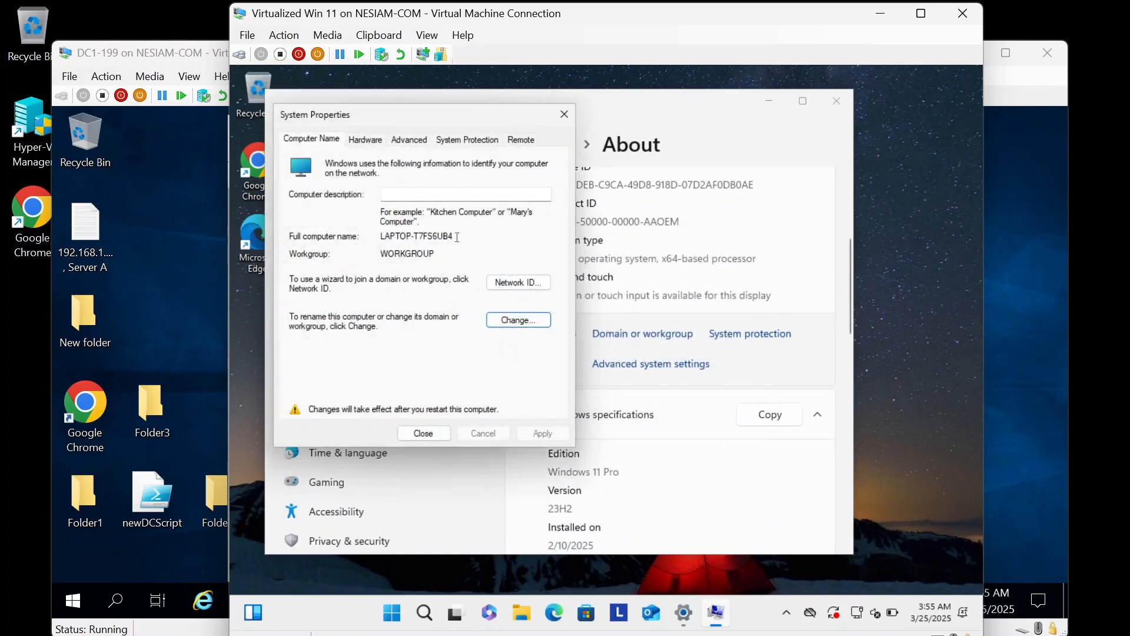
{"action": "left_click_drag", "start_coordinate": [456, 236], "coordinate": [373, 236]}
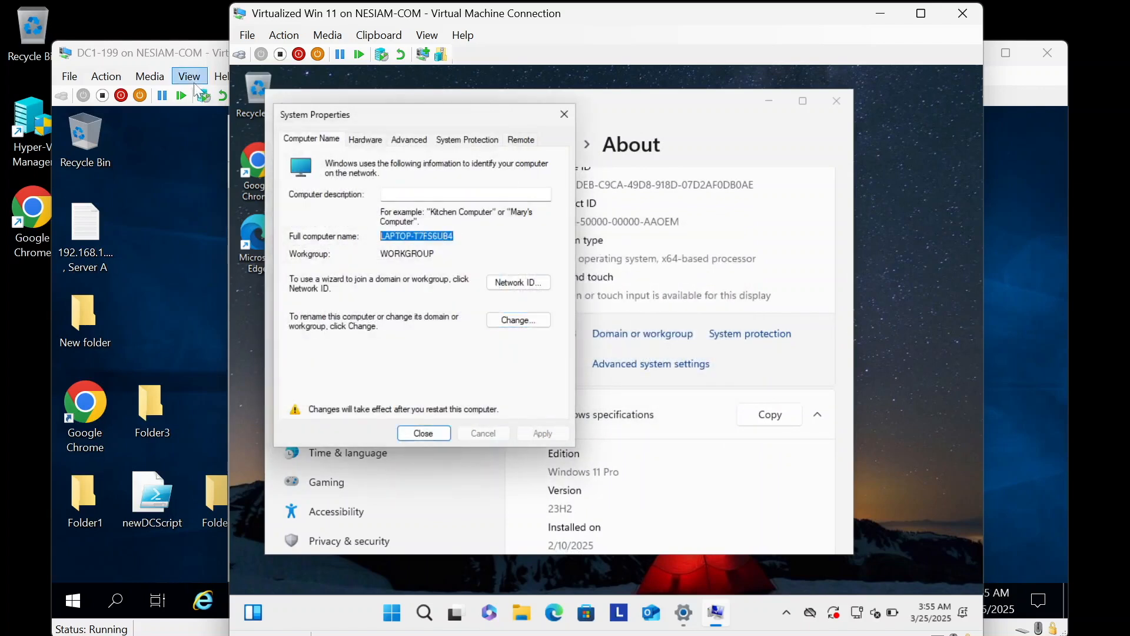
{"action": "left_click", "coordinate": [169, 56]}
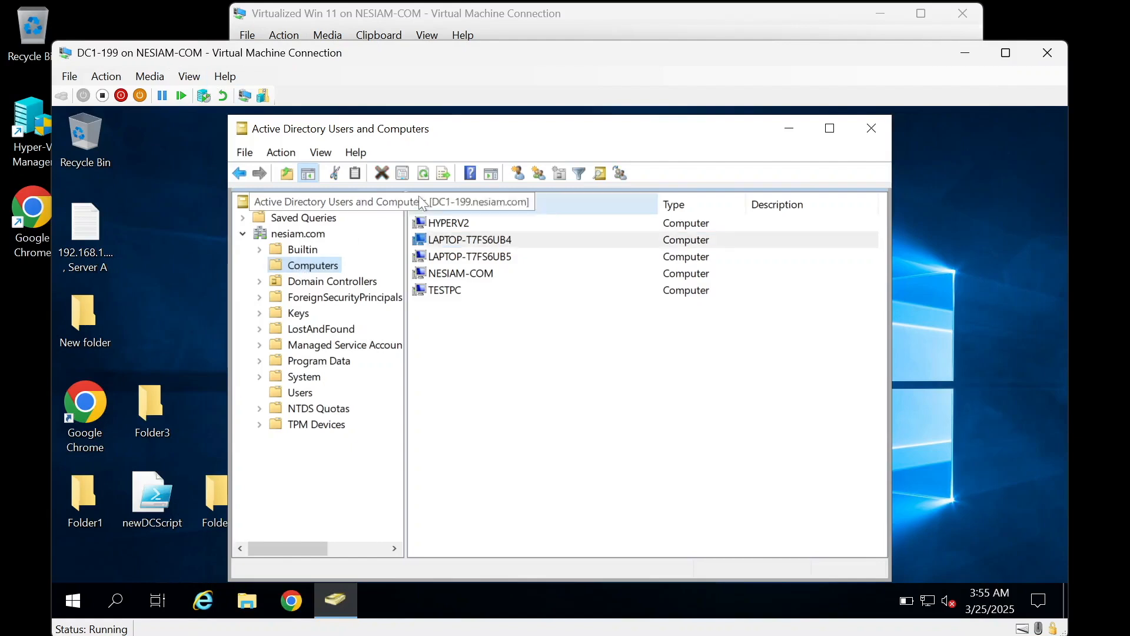
Step: Refresh ADUC, select LAPTOP-T7FS6UB4, then close System Properties and restart the Win 11 VM
{"action": "left_click", "coordinate": [420, 174]}
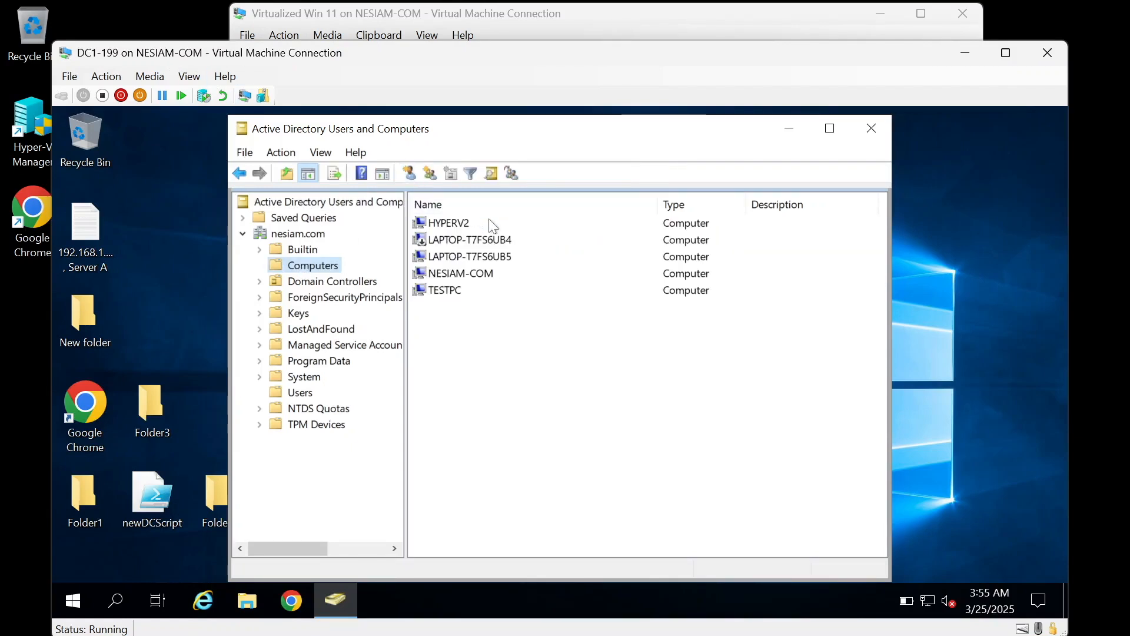
{"action": "left_click", "coordinate": [493, 239]}
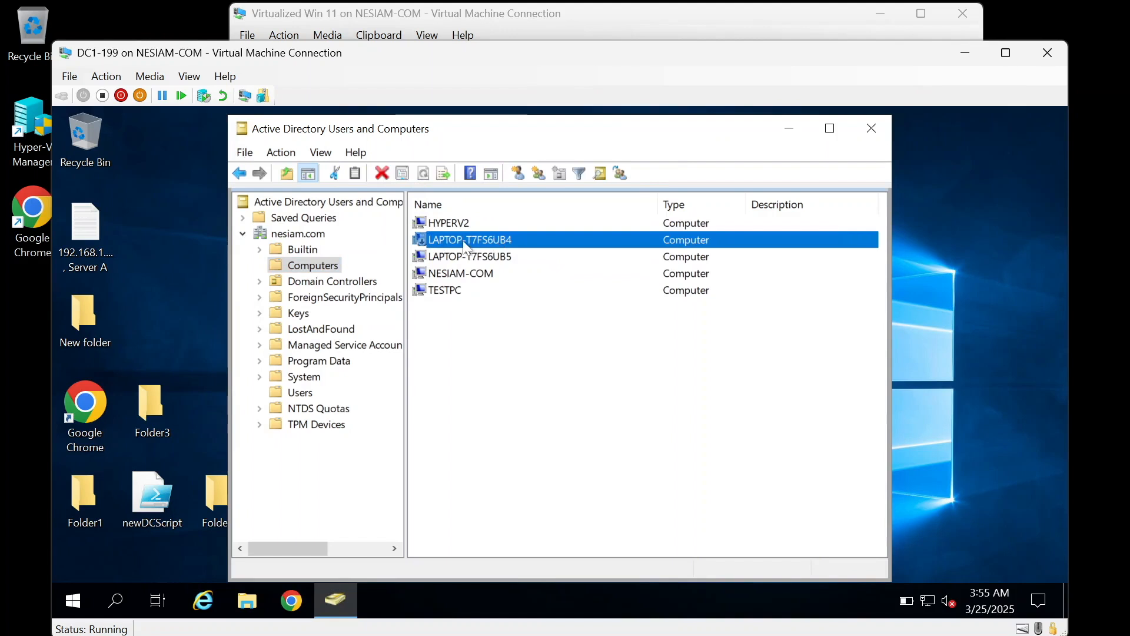
{"action": "left_click", "coordinate": [432, 15]}
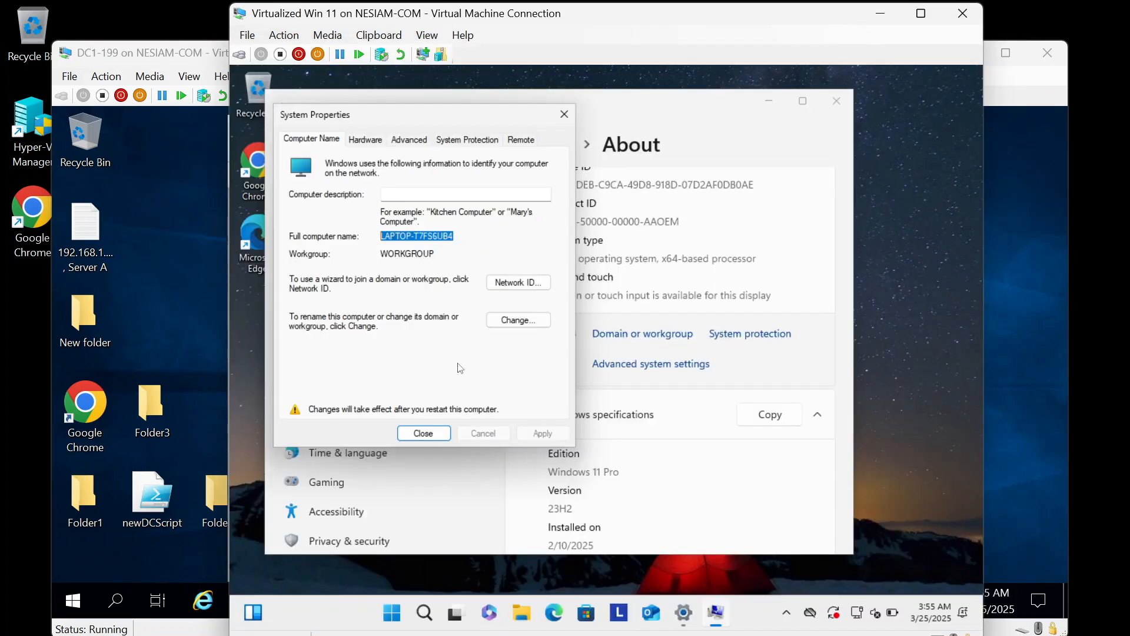
{"action": "left_click", "coordinate": [424, 433]}
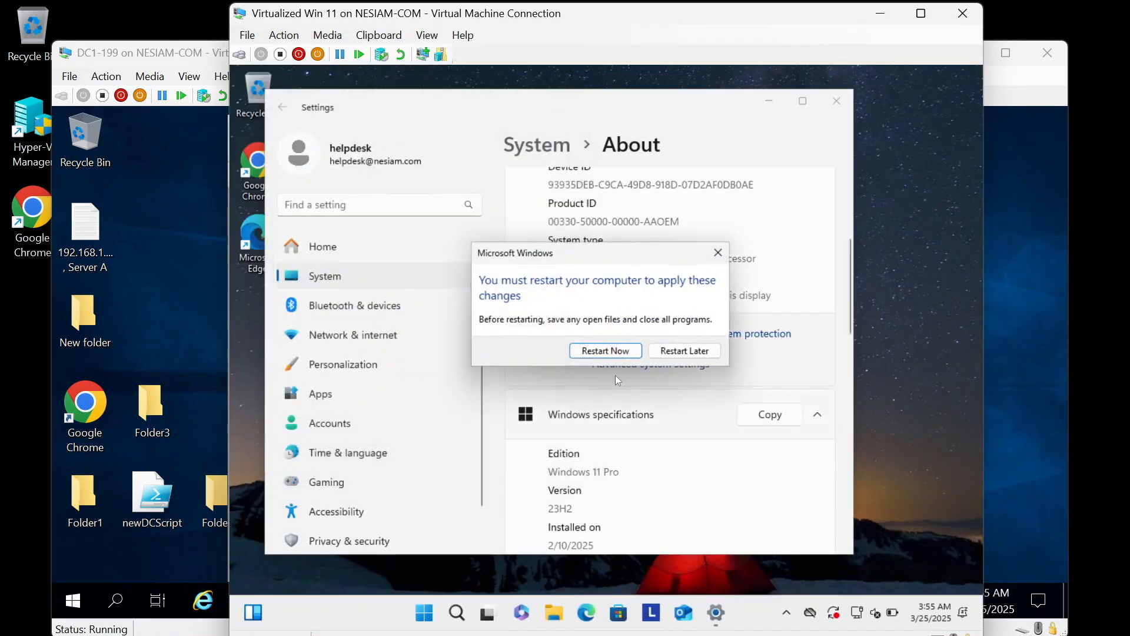
{"action": "left_click", "coordinate": [619, 352]}
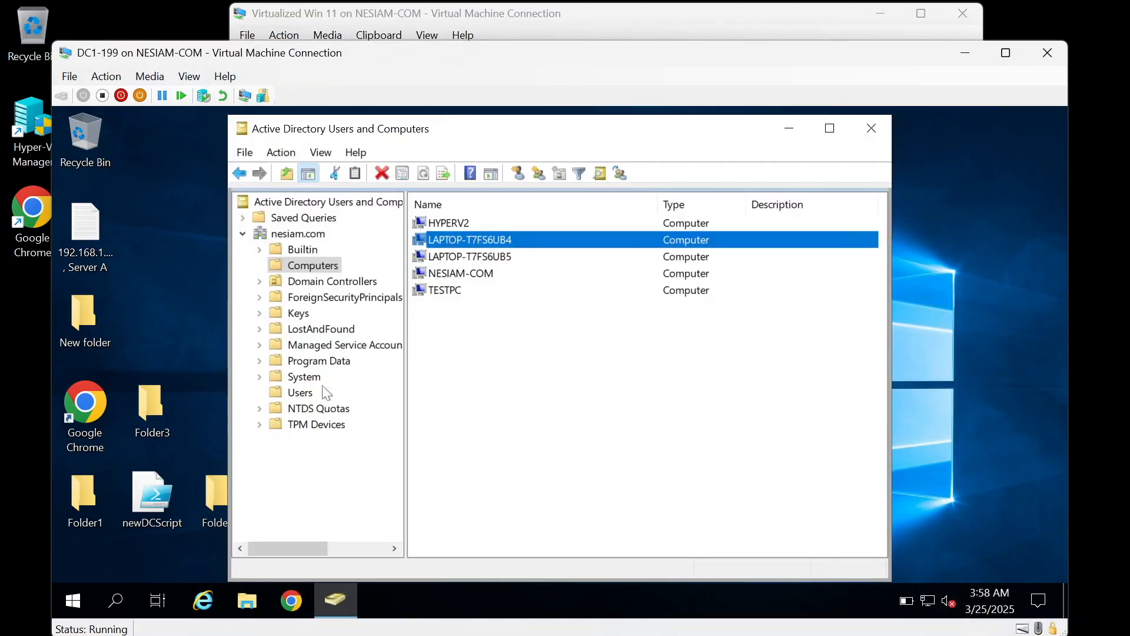
Step: Remove helpdesk from the allow_JoinComputersToDomain group's members and apply the change
{"action": "left_click", "coordinate": [311, 393]}
{"action": "scroll", "coordinate": [471, 486], "scroll_direction": "down", "scroll_amount": 3}
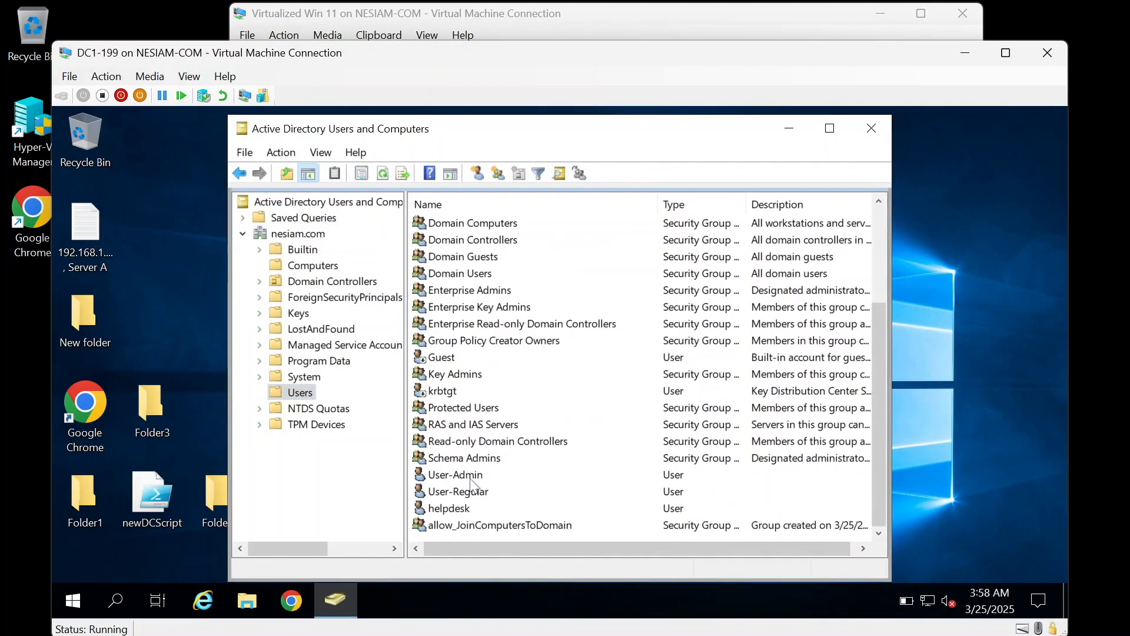
{"action": "double_click", "coordinate": [493, 522]}
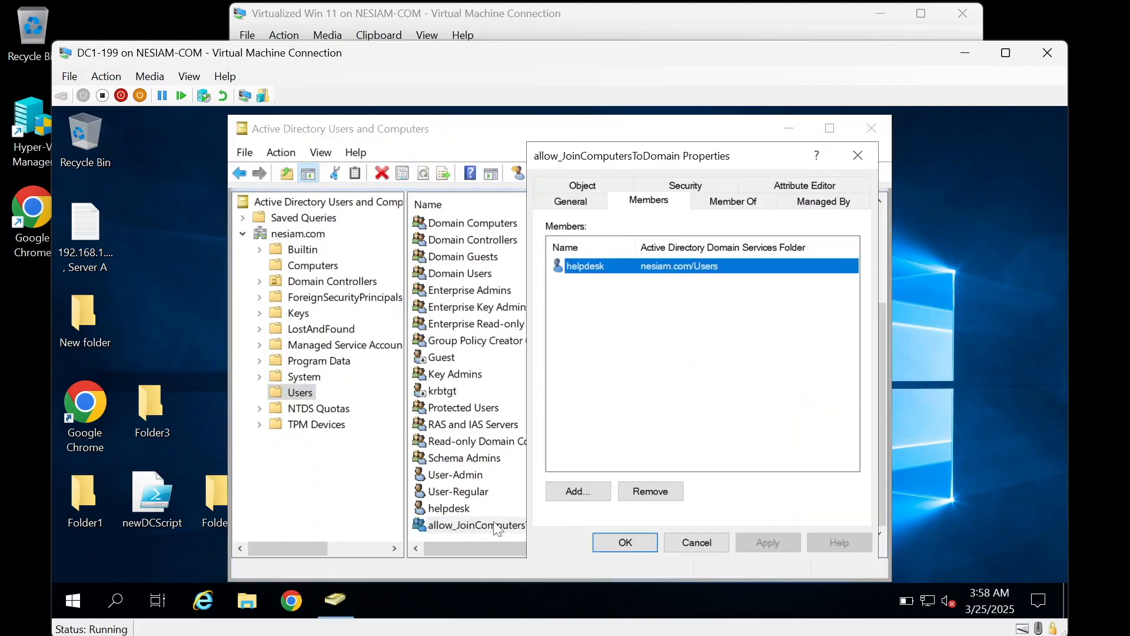
{"action": "left_click", "coordinate": [654, 492]}
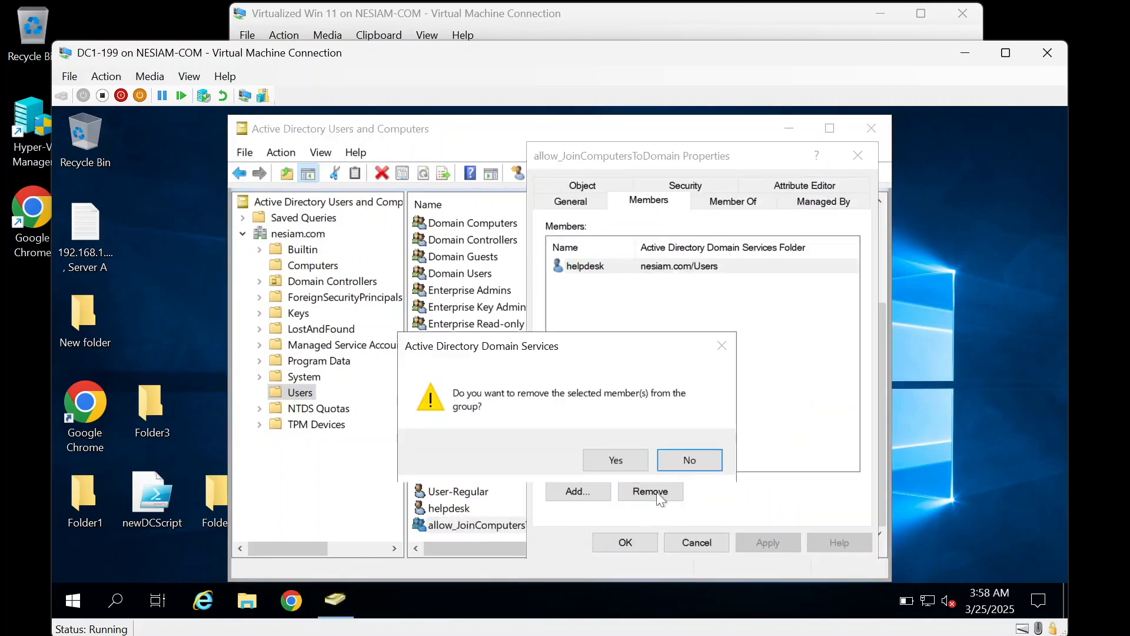
{"action": "left_click", "coordinate": [638, 463]}
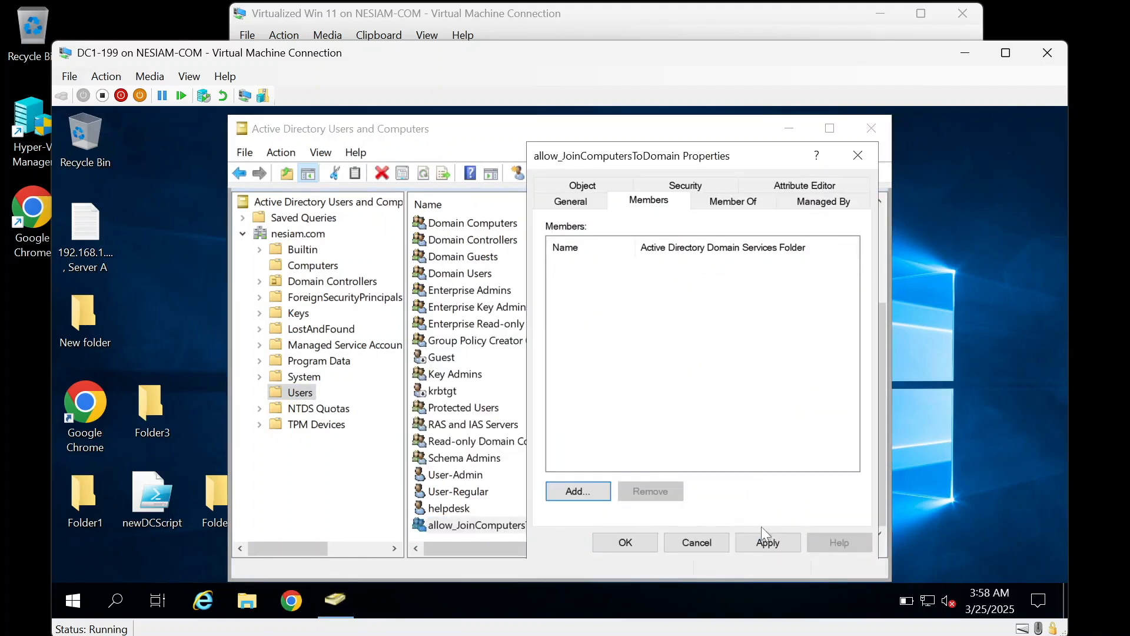
{"action": "left_click", "coordinate": [768, 541]}
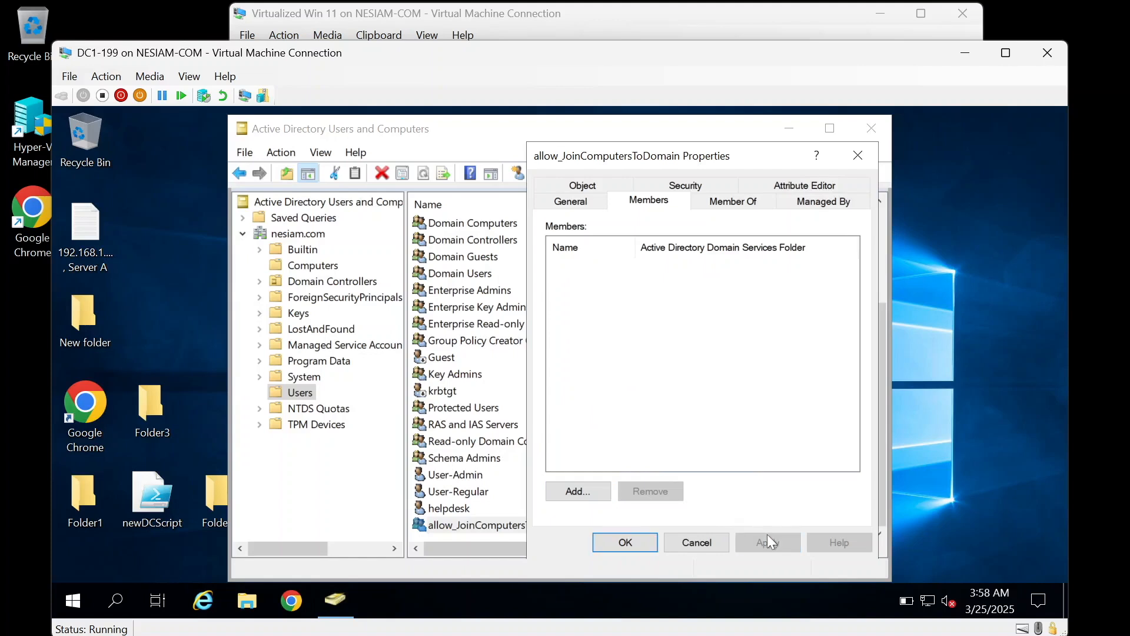
{"action": "left_click", "coordinate": [619, 542]}
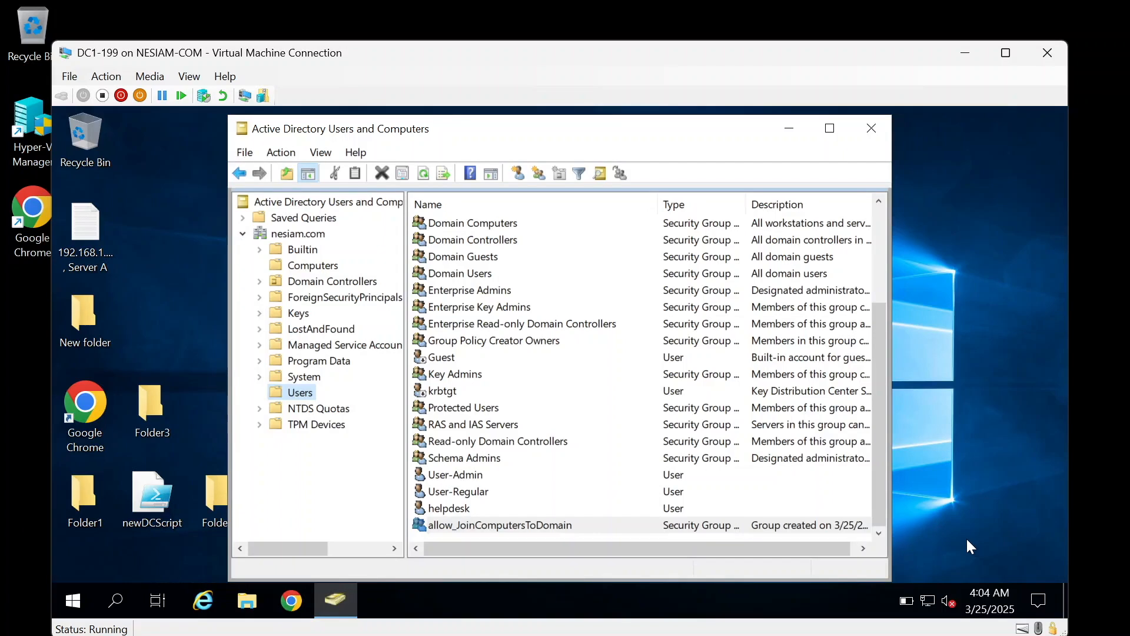
Step: Start the Delegation of Control wizard on the Computers container, then cancel it
{"action": "left_click", "coordinate": [311, 264]}
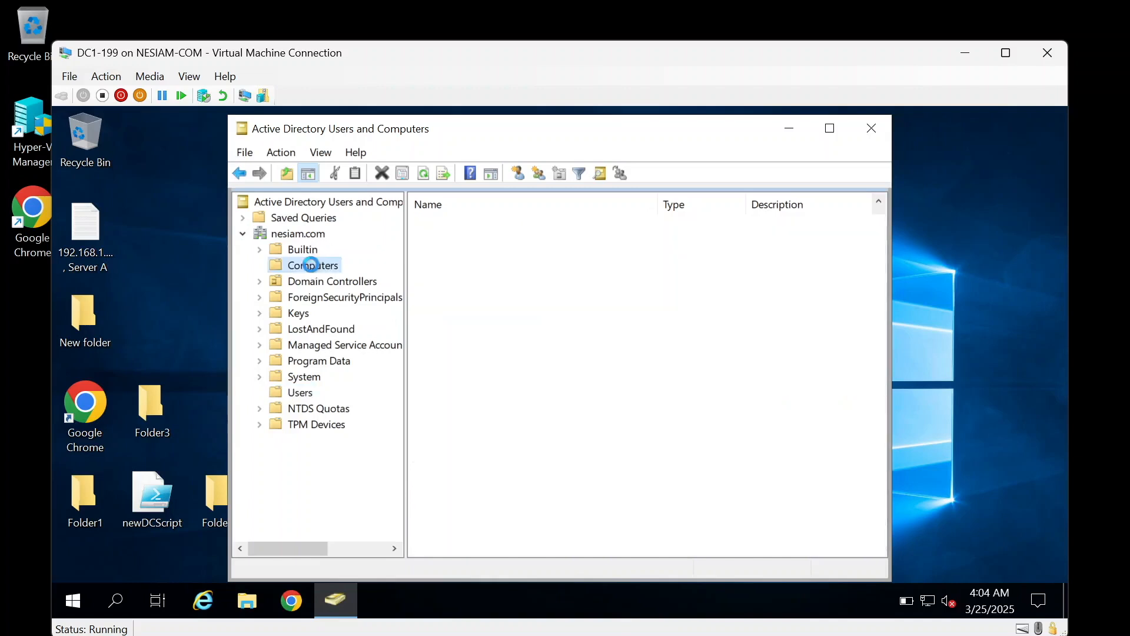
{"action": "right_click", "coordinate": [312, 265]}
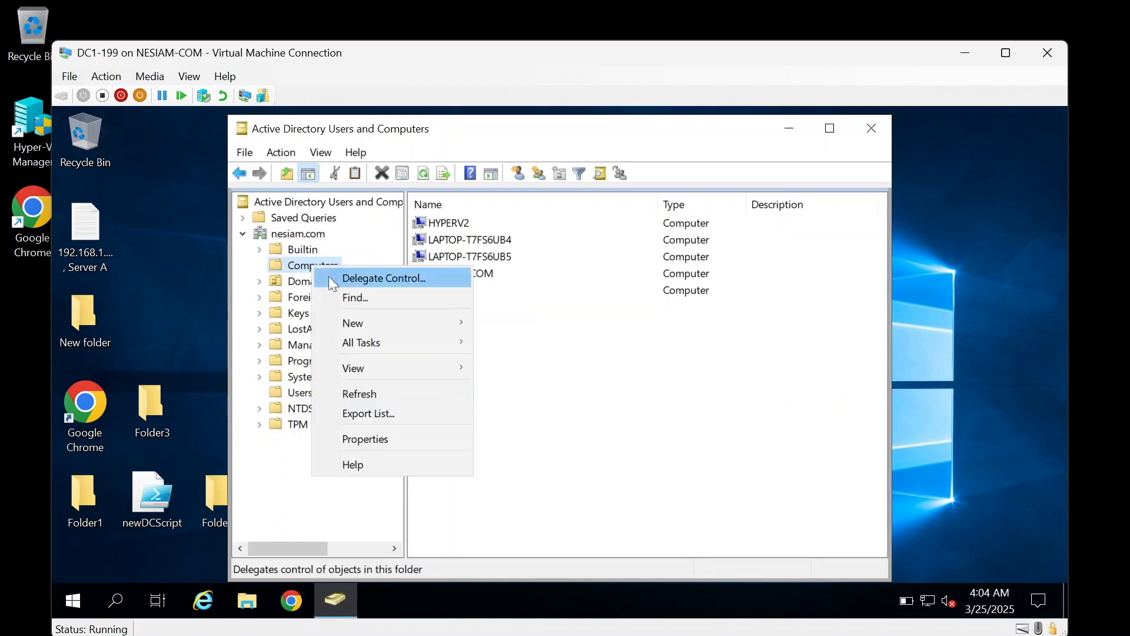
{"action": "left_click", "coordinate": [330, 278]}
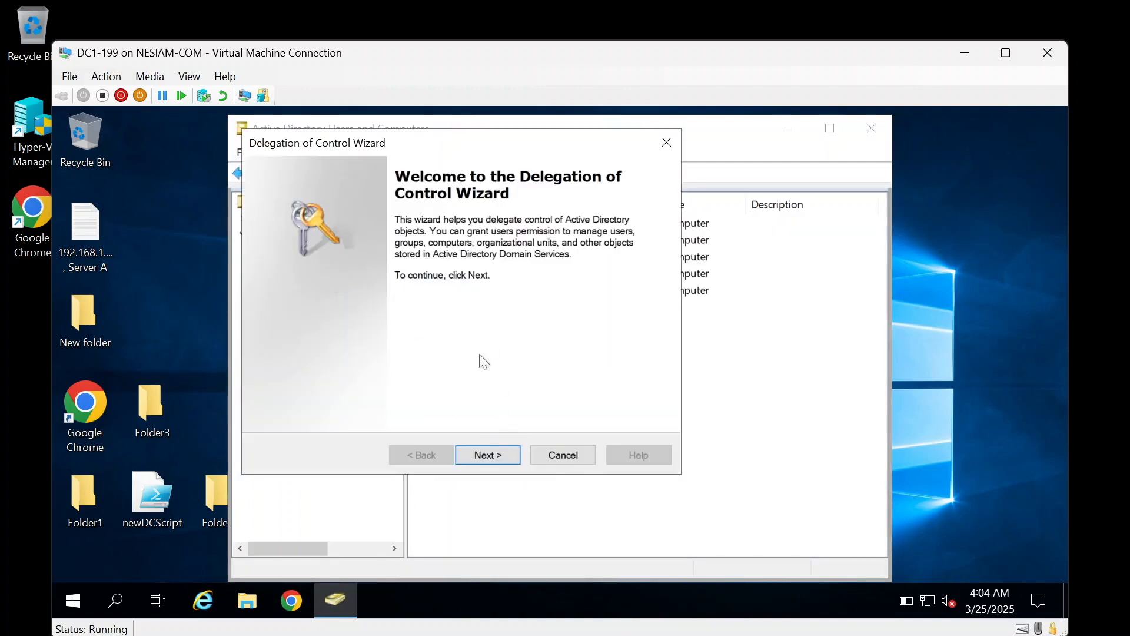
{"action": "left_click", "coordinate": [563, 455]}
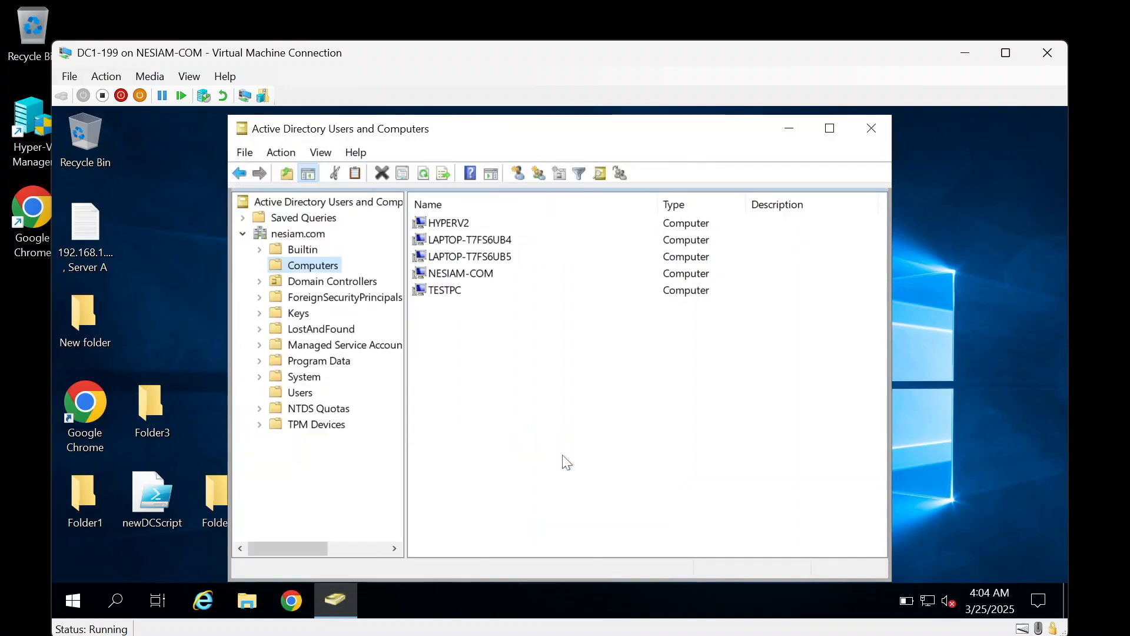
Step: Remove allow_JoinComputersToDomain from the Computers container's security permissions and apply it
{"action": "right_click", "coordinate": [326, 269]}
{"action": "left_click", "coordinate": [375, 443]}
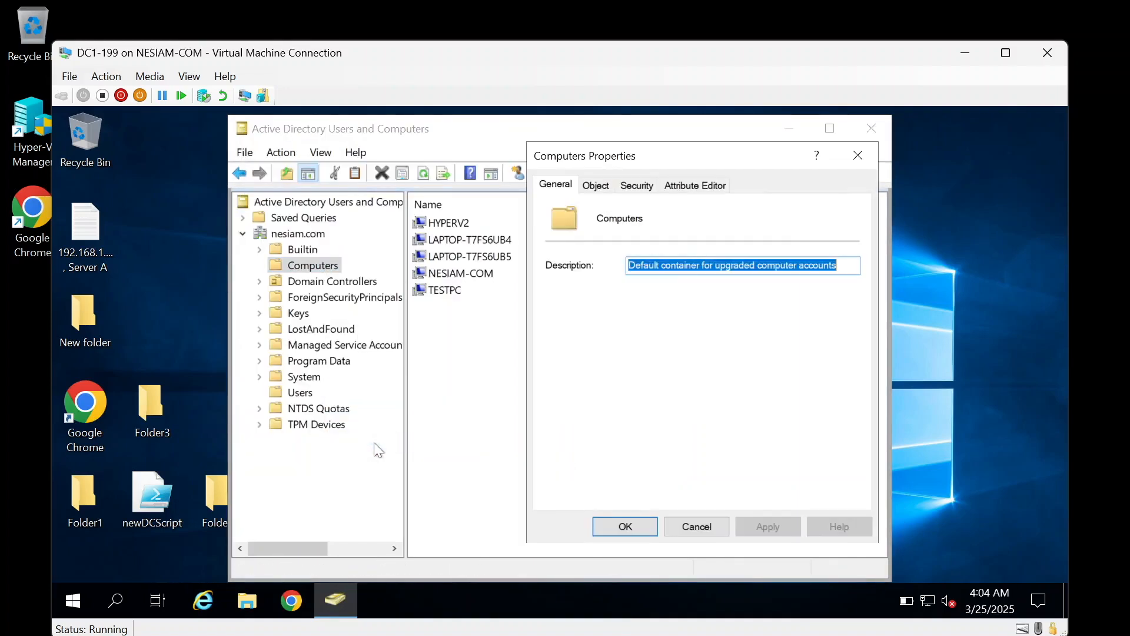
{"action": "left_click", "coordinate": [636, 186]}
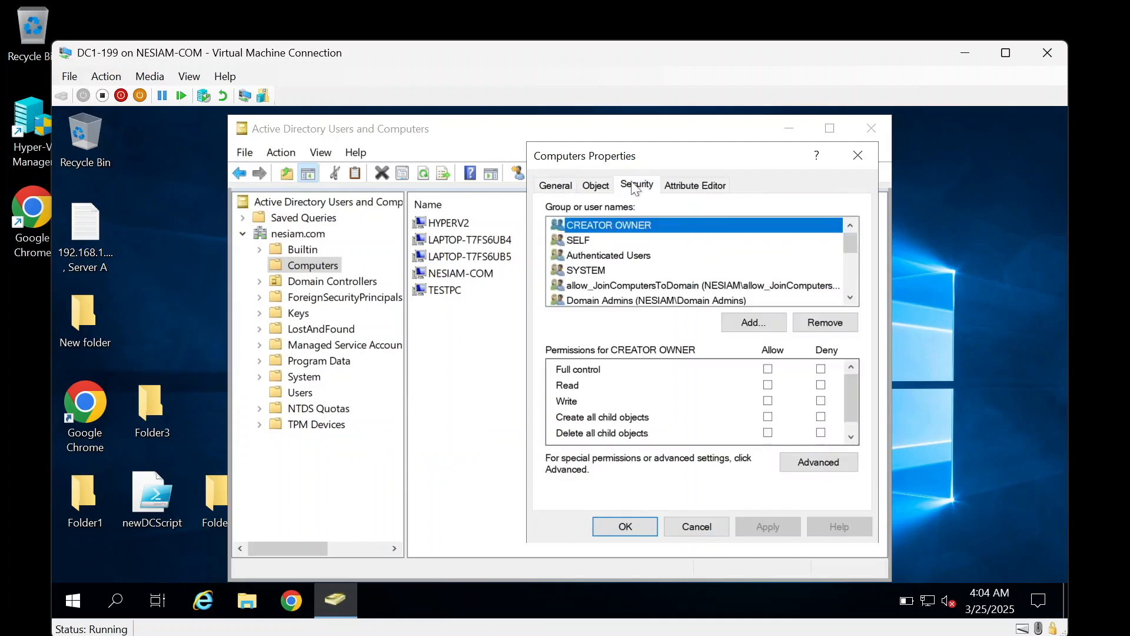
{"action": "left_click", "coordinate": [622, 284]}
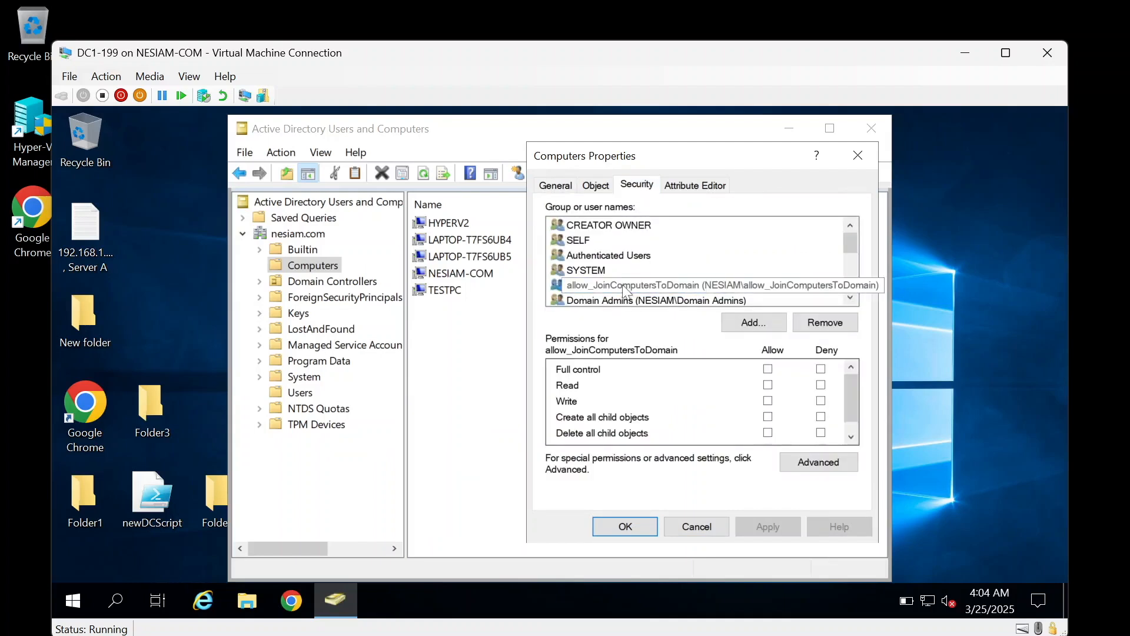
{"action": "left_click", "coordinate": [824, 322]}
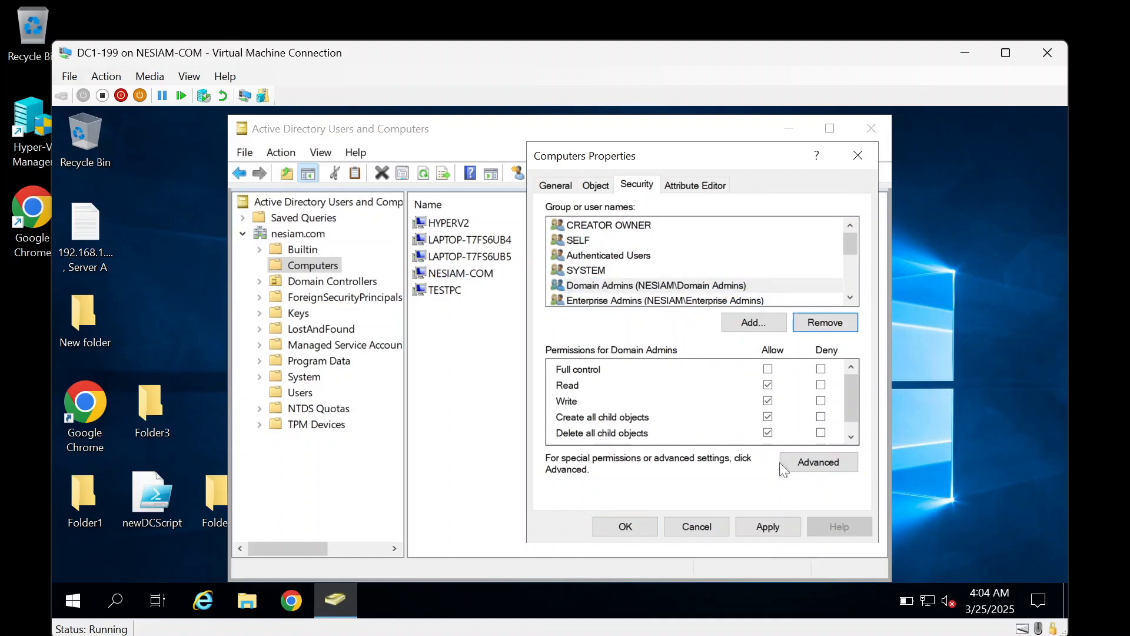
{"action": "left_click", "coordinate": [764, 528]}
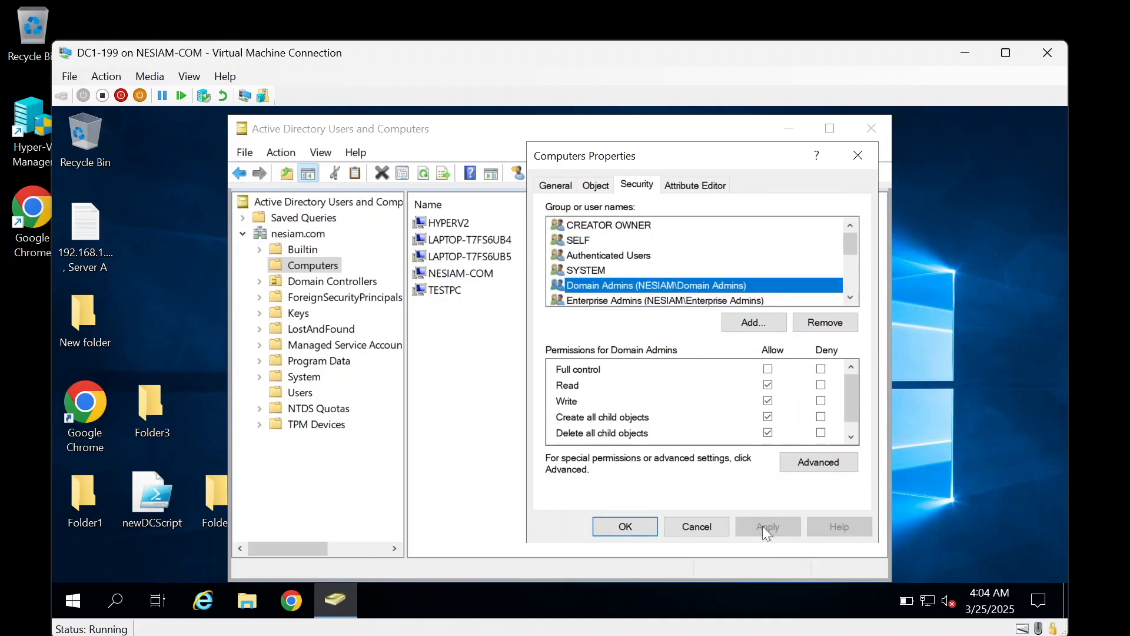
{"action": "left_click", "coordinate": [816, 461]}
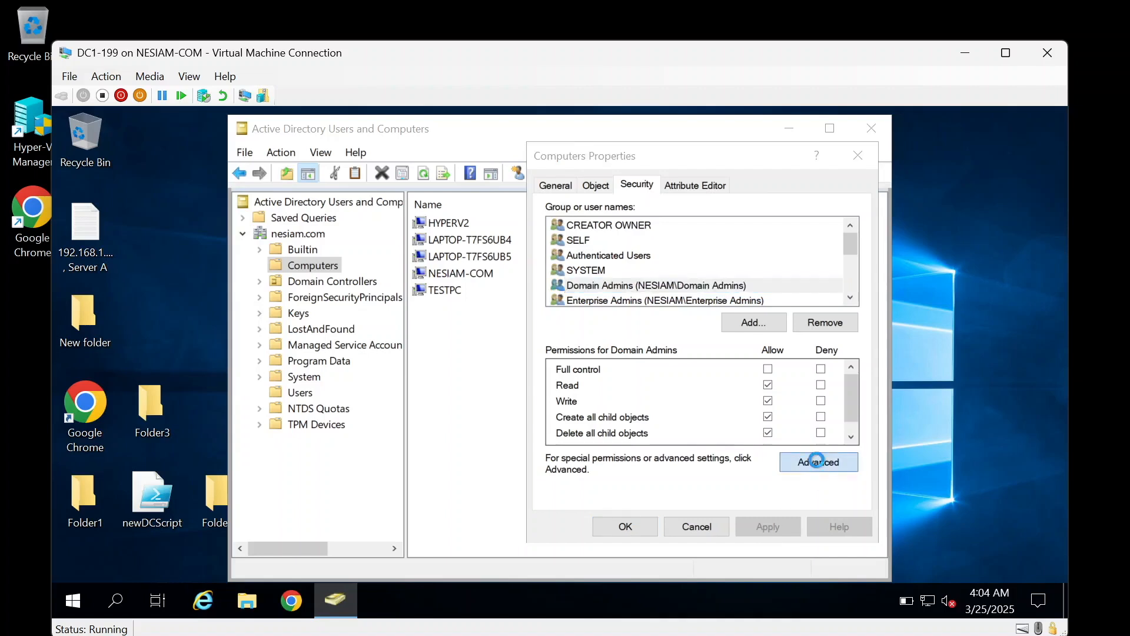
Step: In Effective Access for Computers, choose the helpdesk account as the user to evaluate
{"action": "scroll", "coordinate": [438, 386], "scroll_direction": "down", "scroll_amount": 5}
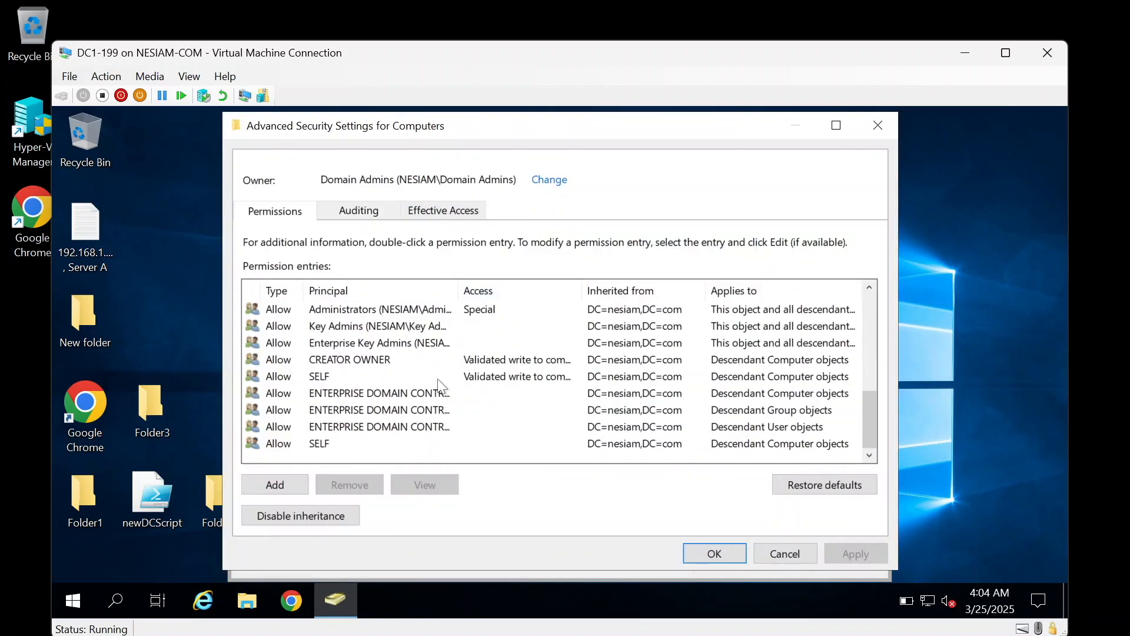
{"action": "scroll", "coordinate": [438, 386], "scroll_direction": "up", "scroll_amount": 5}
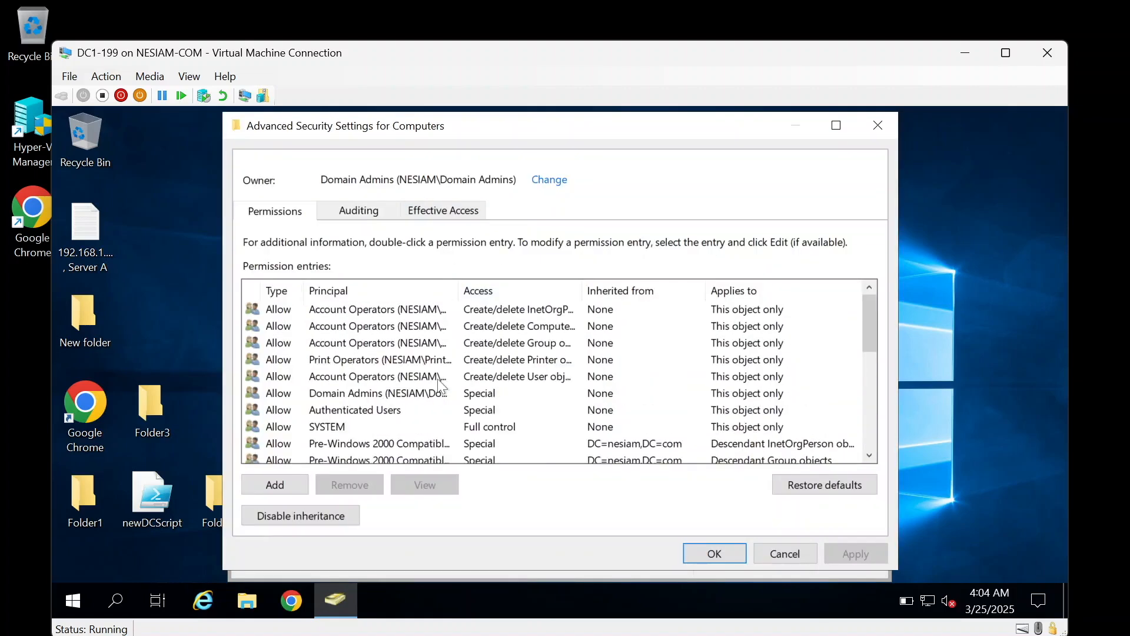
{"action": "left_click", "coordinate": [453, 207]}
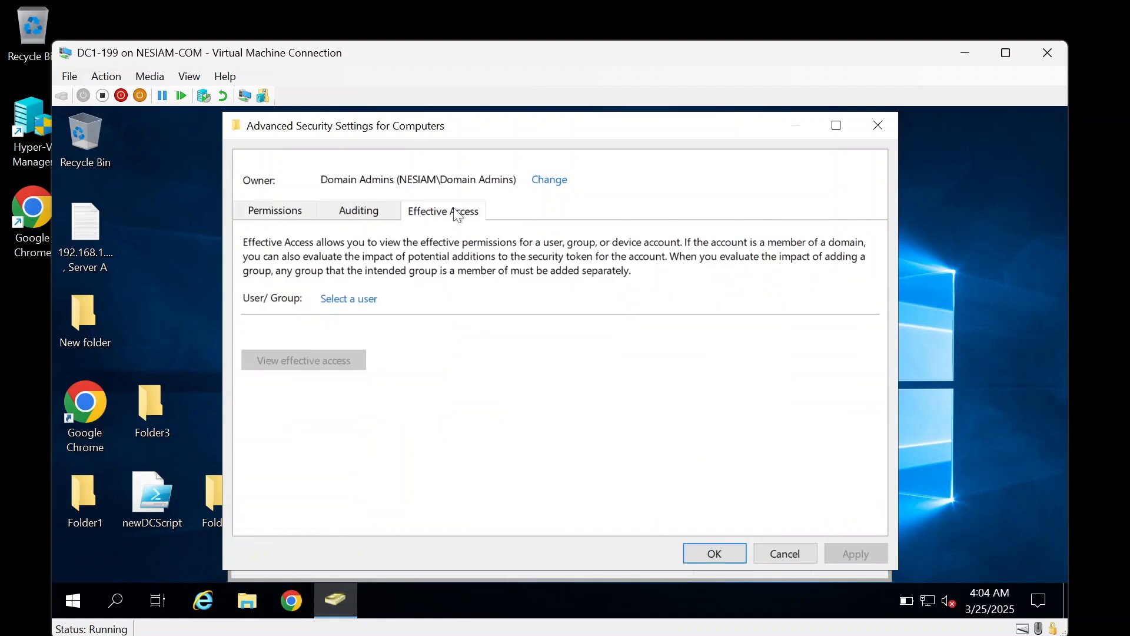
{"action": "left_click", "coordinate": [360, 299]}
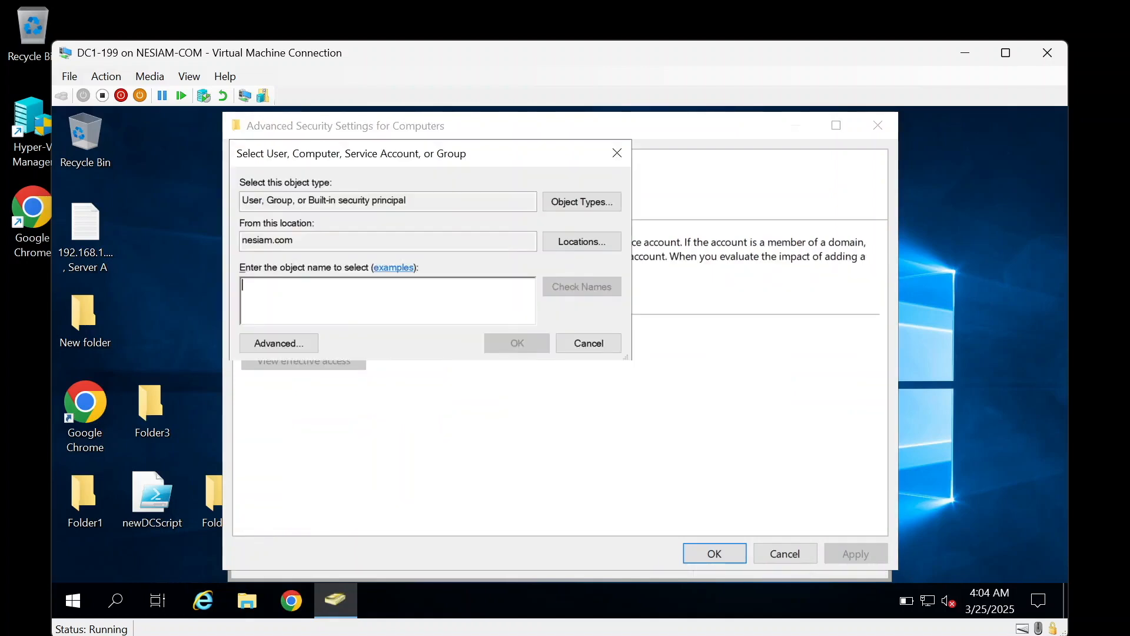
{"action": "type", "text": "helpdesk"}
{"action": "left_click", "coordinate": [561, 292]}
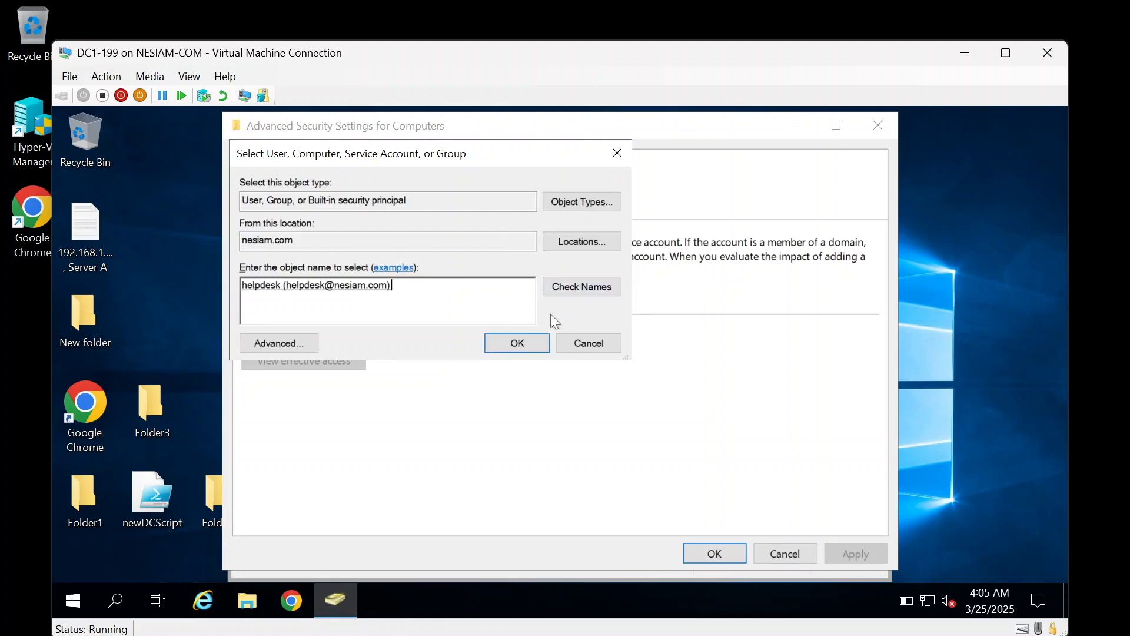
{"action": "left_click", "coordinate": [532, 345]}
Step: View helpdesk's effective access, confirm Create Computer objects is denied, and close the dialog
{"action": "left_click", "coordinate": [333, 361]}
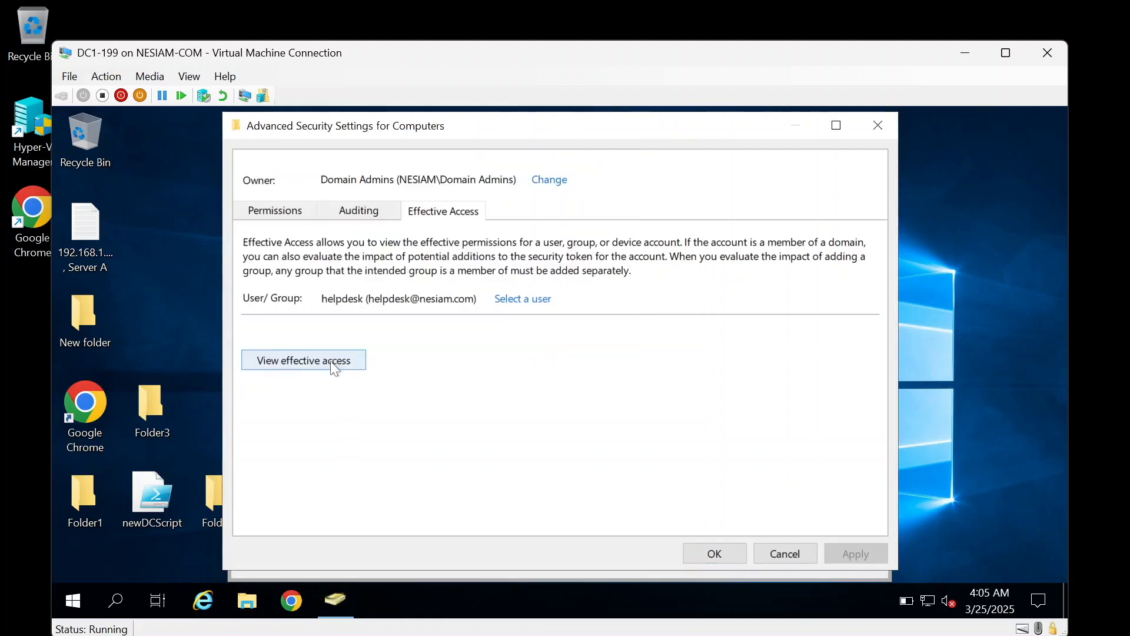
{"action": "scroll", "coordinate": [471, 493], "scroll_direction": "down", "scroll_amount": 2}
{"action": "scroll", "coordinate": [471, 493], "scroll_direction": "down", "scroll_amount": 4}
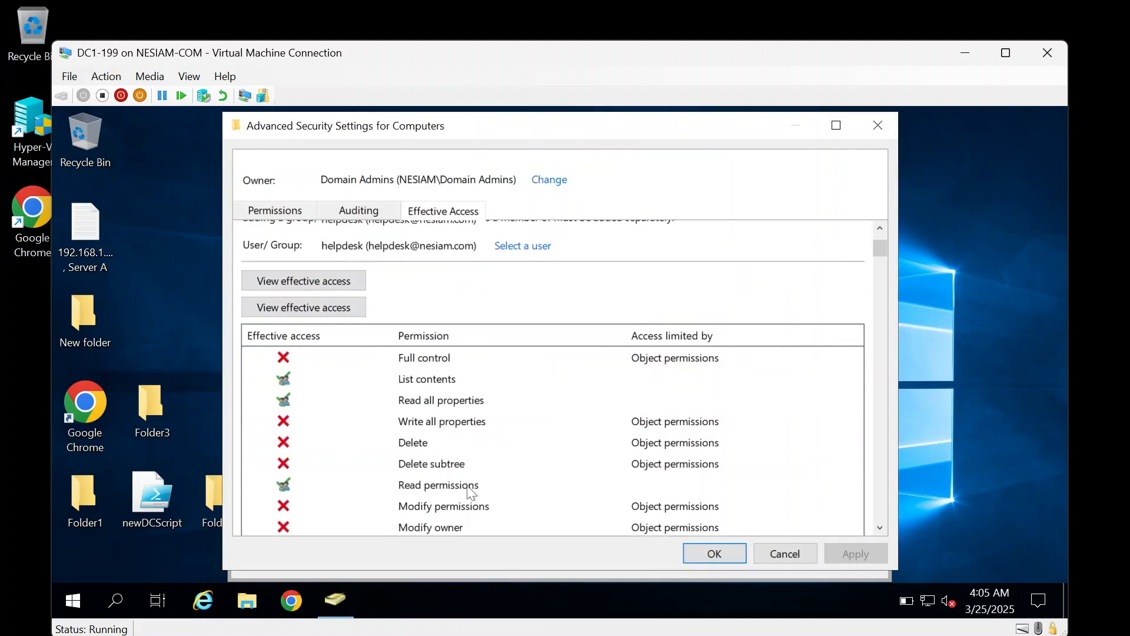
{"action": "scroll", "coordinate": [471, 493], "scroll_direction": "down", "scroll_amount": 5}
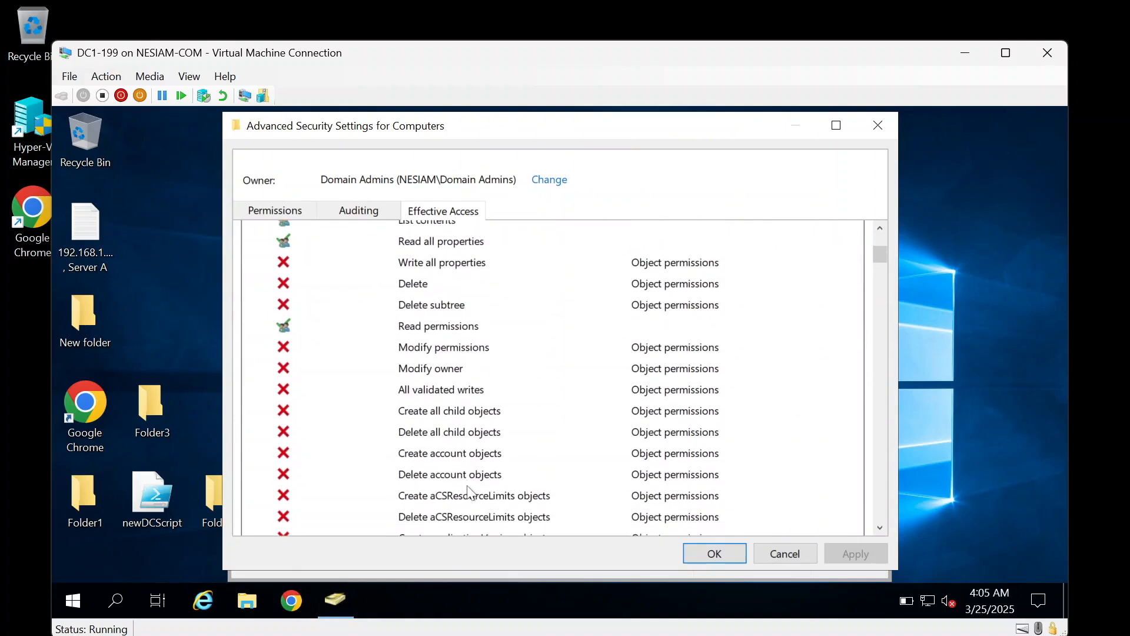
{"action": "scroll", "coordinate": [471, 493], "scroll_direction": "down", "scroll_amount": 3}
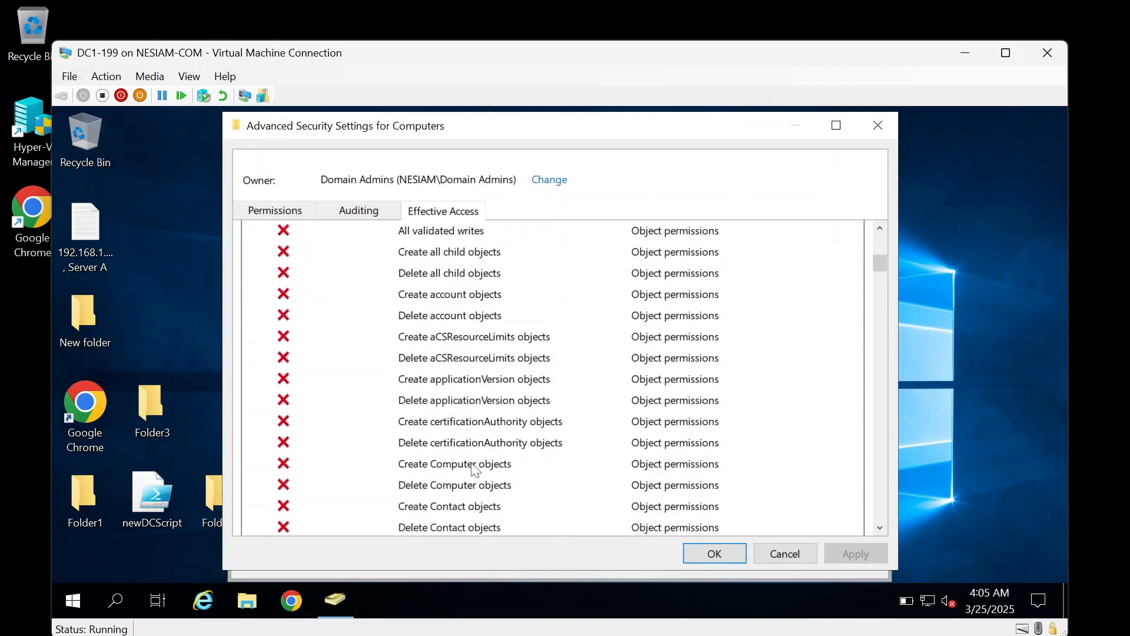
{"action": "left_click", "coordinate": [471, 464]}
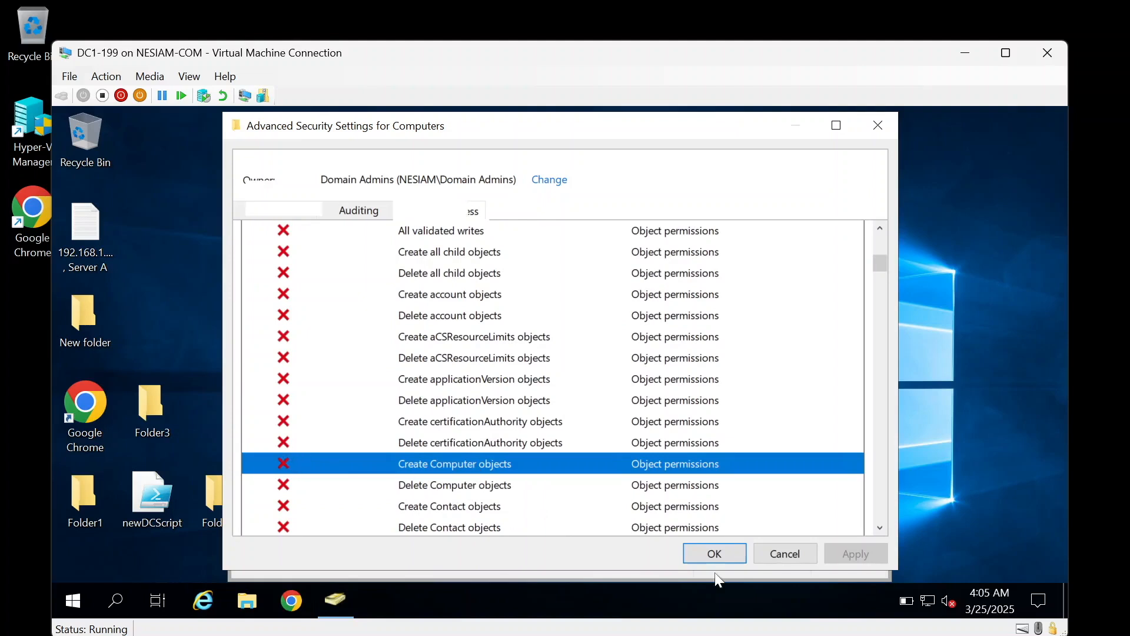
{"action": "left_click", "coordinate": [724, 556]}
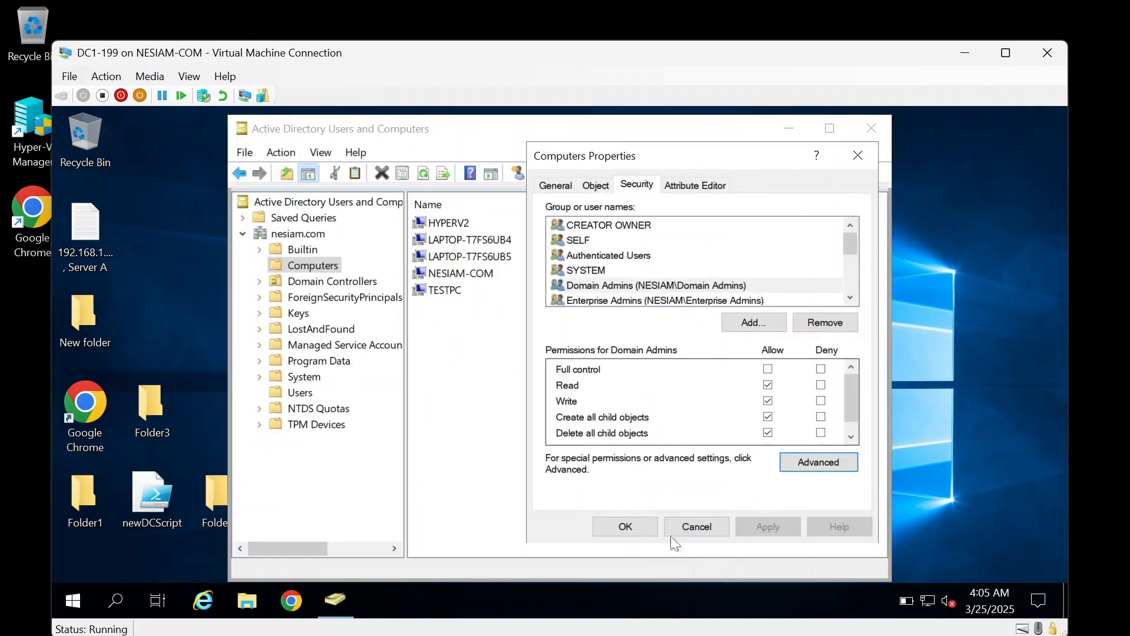
Step: Launch Group Policy Management and select the nesiam.com Default Domain Policy link, dismissing the notice
{"action": "left_click", "coordinate": [625, 526]}
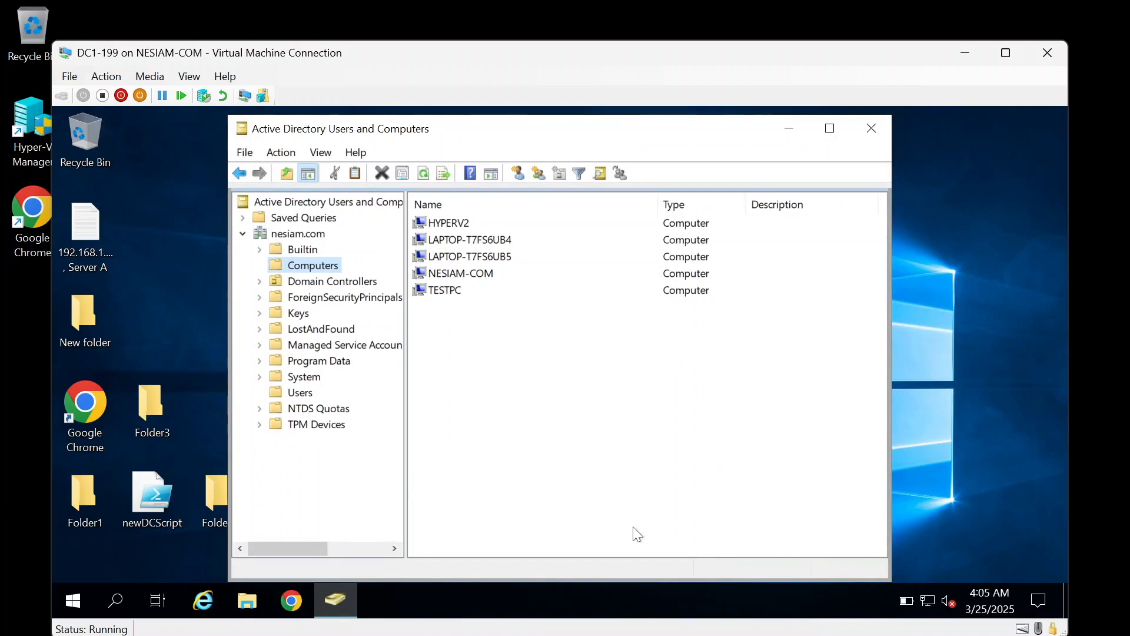
{"action": "left_click", "coordinate": [82, 602]}
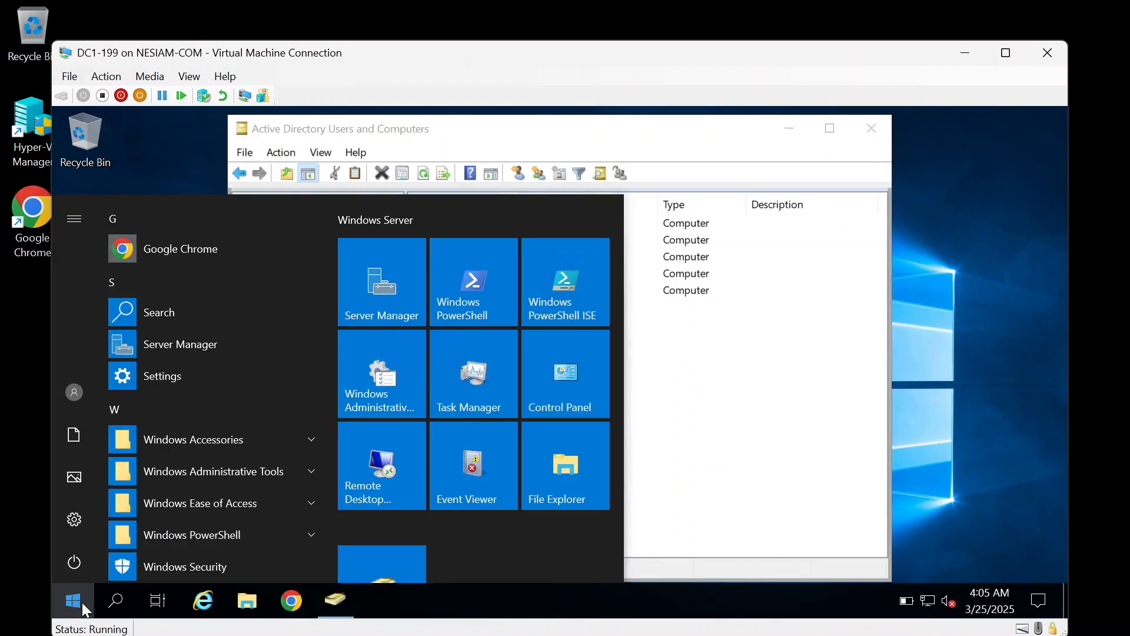
{"action": "type", "text": "group"}
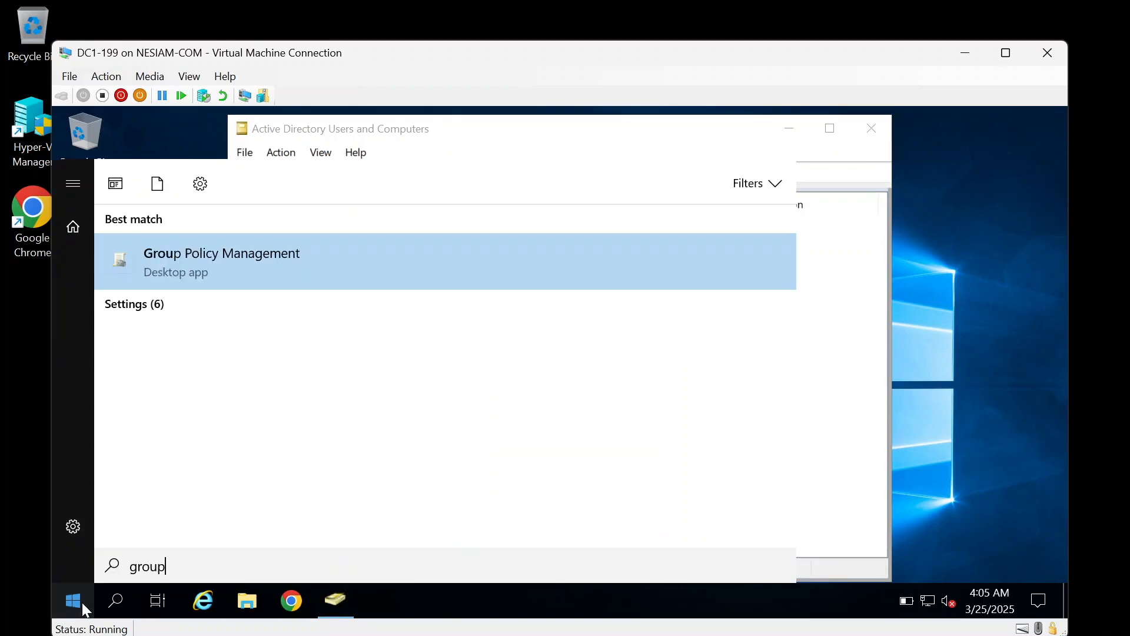
{"action": "left_click", "coordinate": [198, 256]}
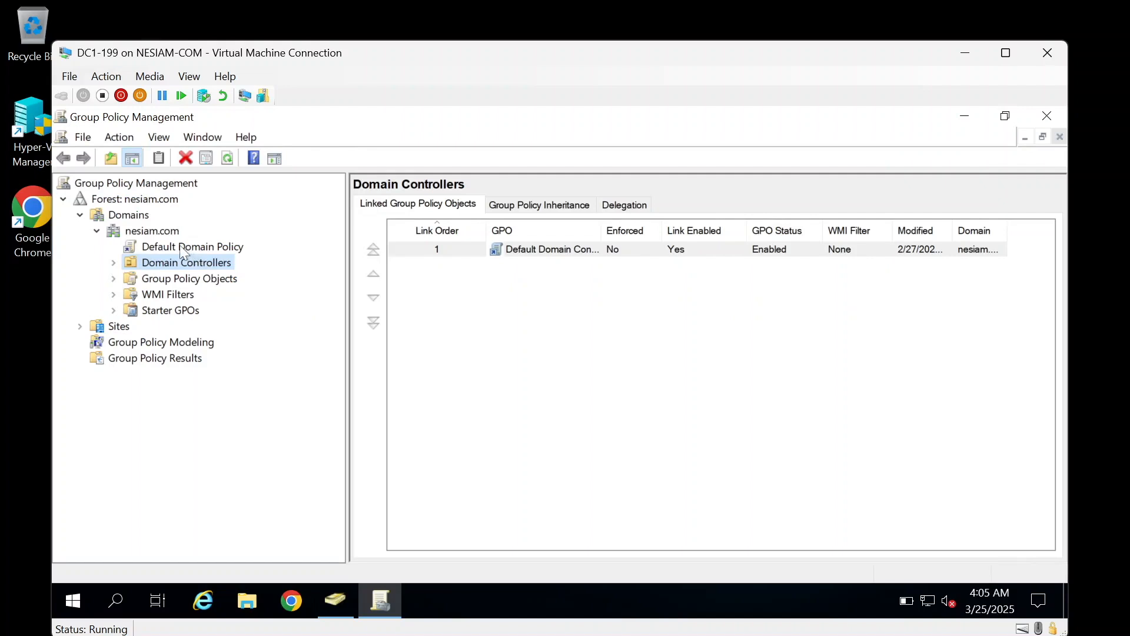
{"action": "left_click", "coordinate": [179, 245]}
{"action": "left_click", "coordinate": [687, 388]}
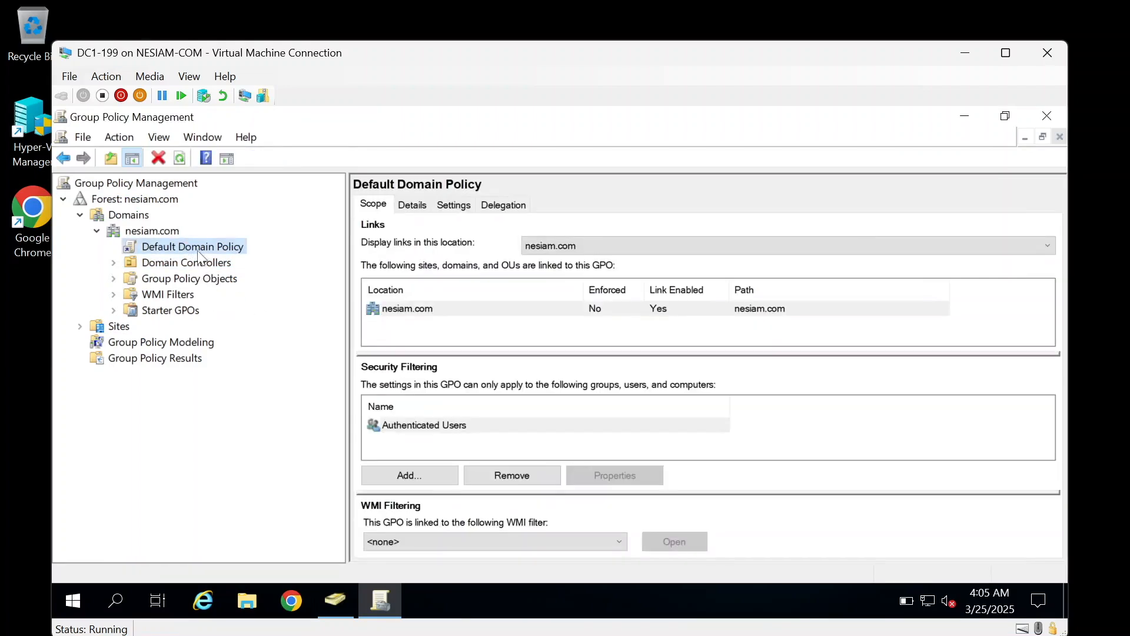
Step: Edit the Default Domain Policy and navigate to Security Settings > Local Policies > User Rights Assignment
{"action": "right_click", "coordinate": [199, 247]}
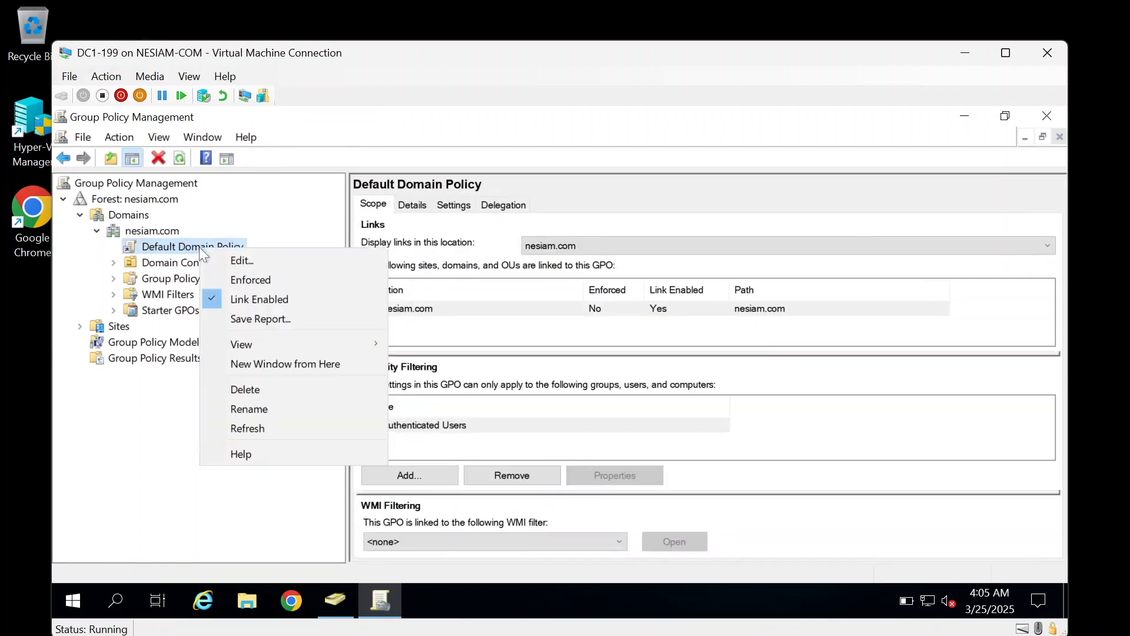
{"action": "left_click", "coordinate": [225, 260]}
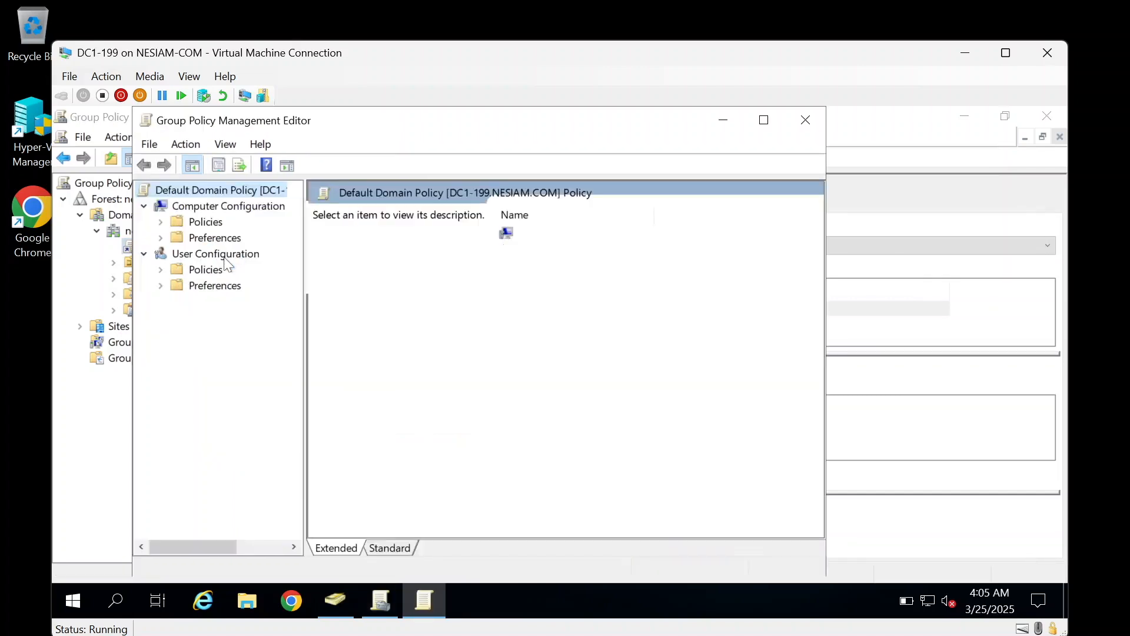
{"action": "double_click", "coordinate": [218, 228]}
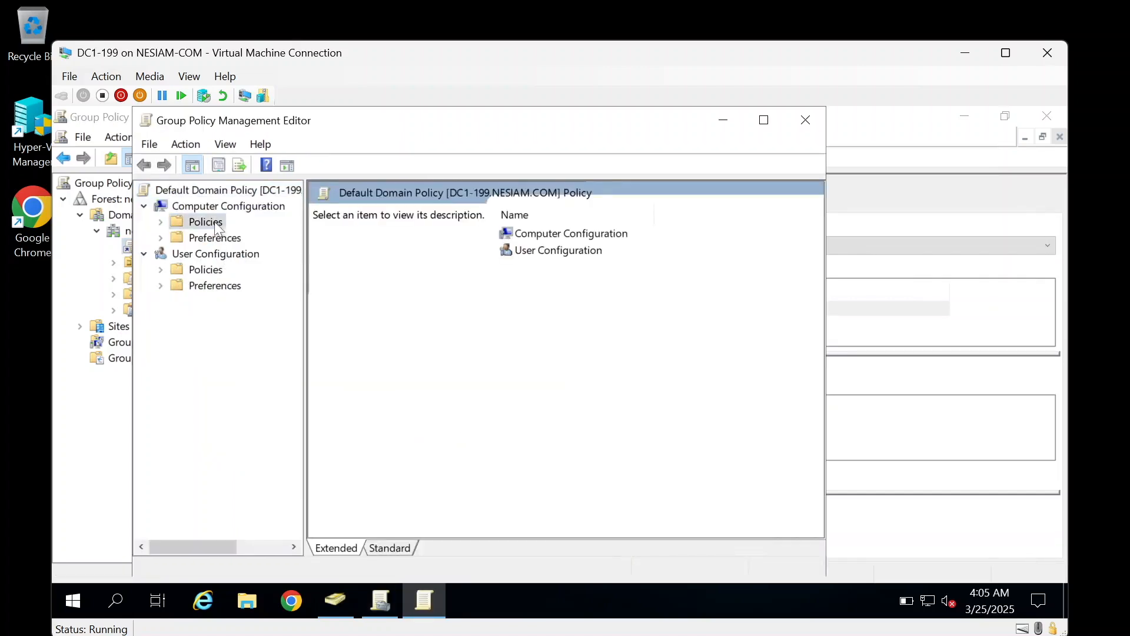
{"action": "double_click", "coordinate": [246, 254]}
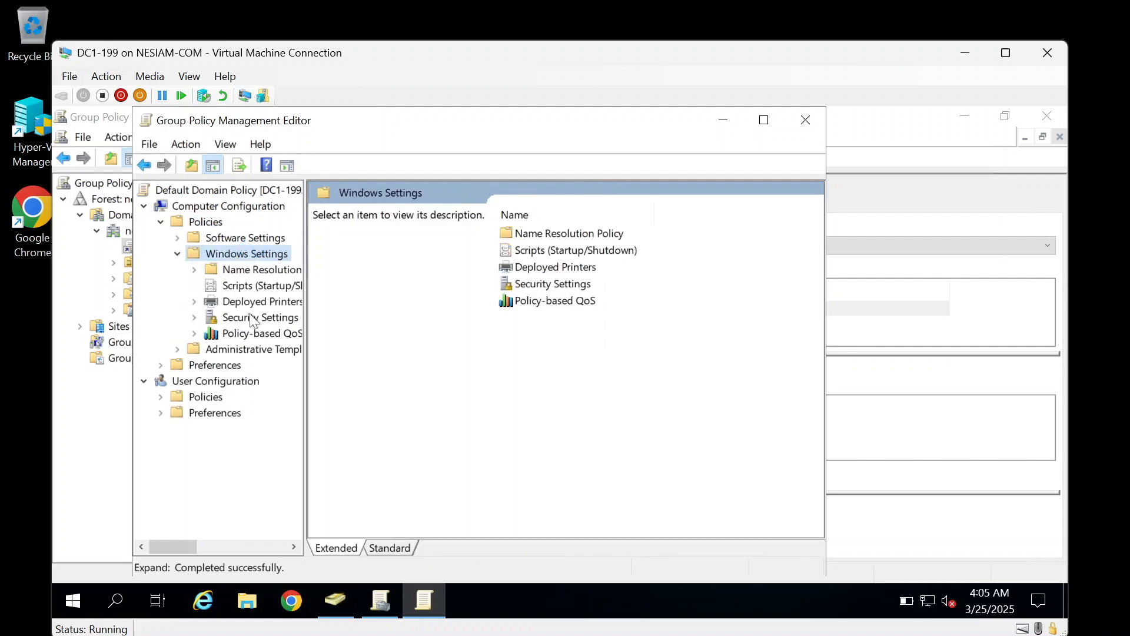
{"action": "left_click", "coordinate": [250, 316]}
{"action": "double_click", "coordinate": [250, 316]}
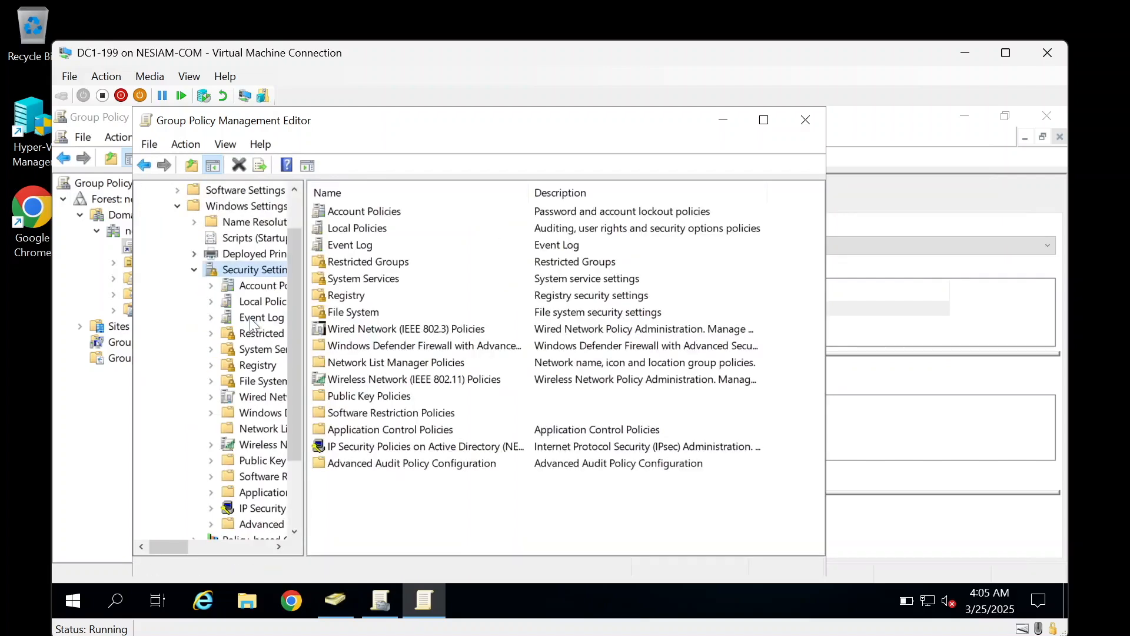
{"action": "double_click", "coordinate": [373, 229]}
{"action": "double_click", "coordinate": [373, 230]}
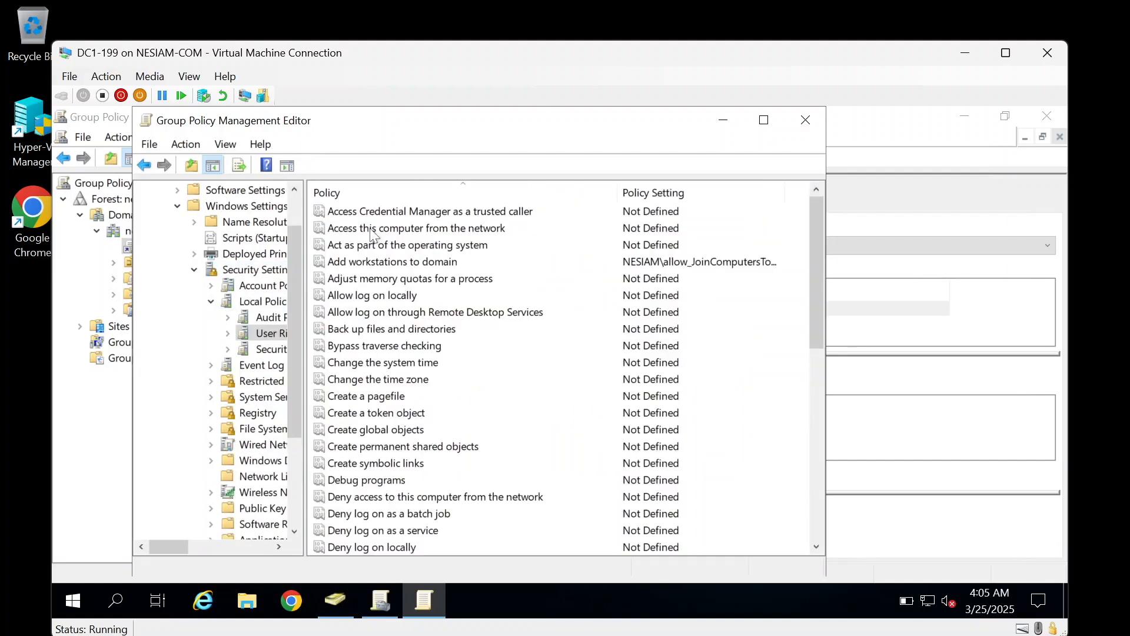
Step: Remove allow_JoinComputersToDomain from 'Add workstations to domain', leaving only Domain Admins, and apply
{"action": "double_click", "coordinate": [373, 263]}
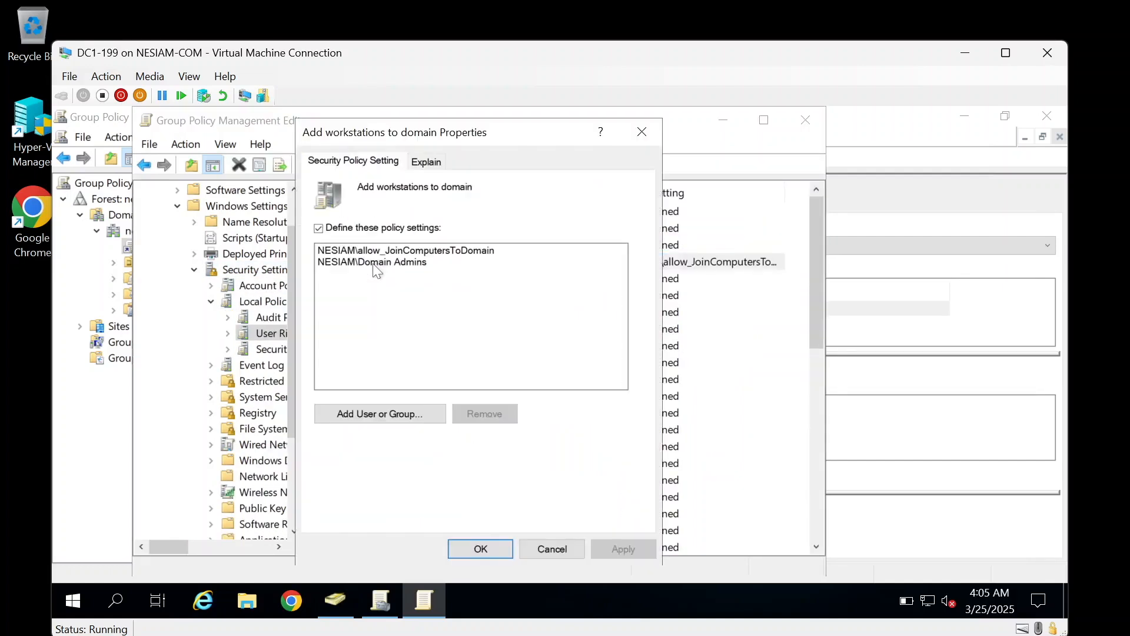
{"action": "left_click", "coordinate": [409, 251]}
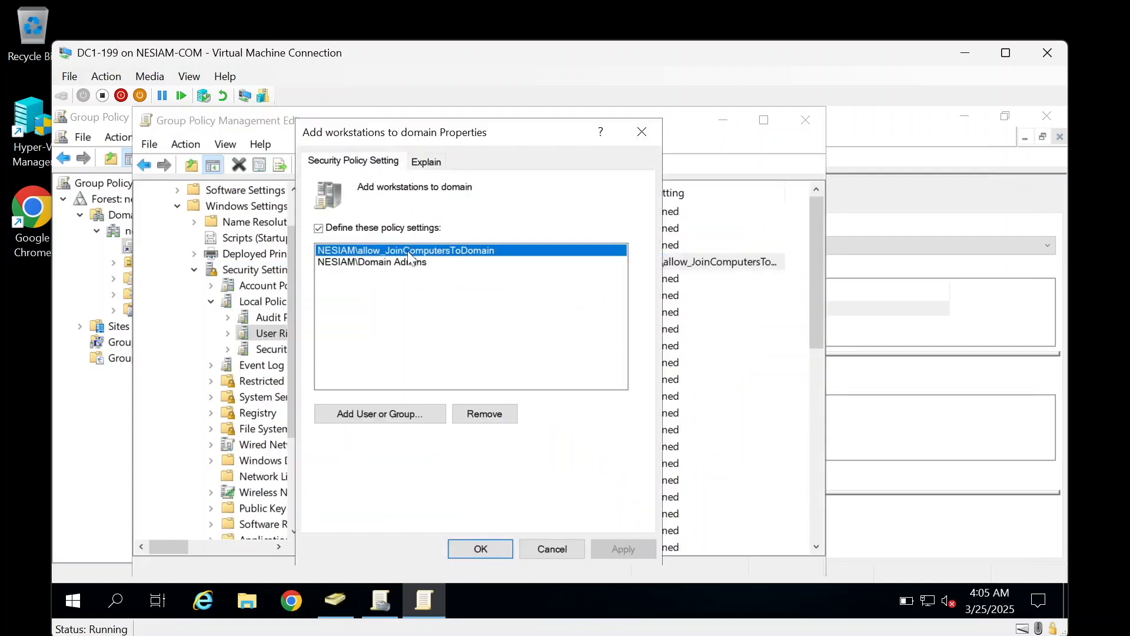
{"action": "left_click", "coordinate": [494, 421]}
{"action": "left_click", "coordinate": [621, 548]}
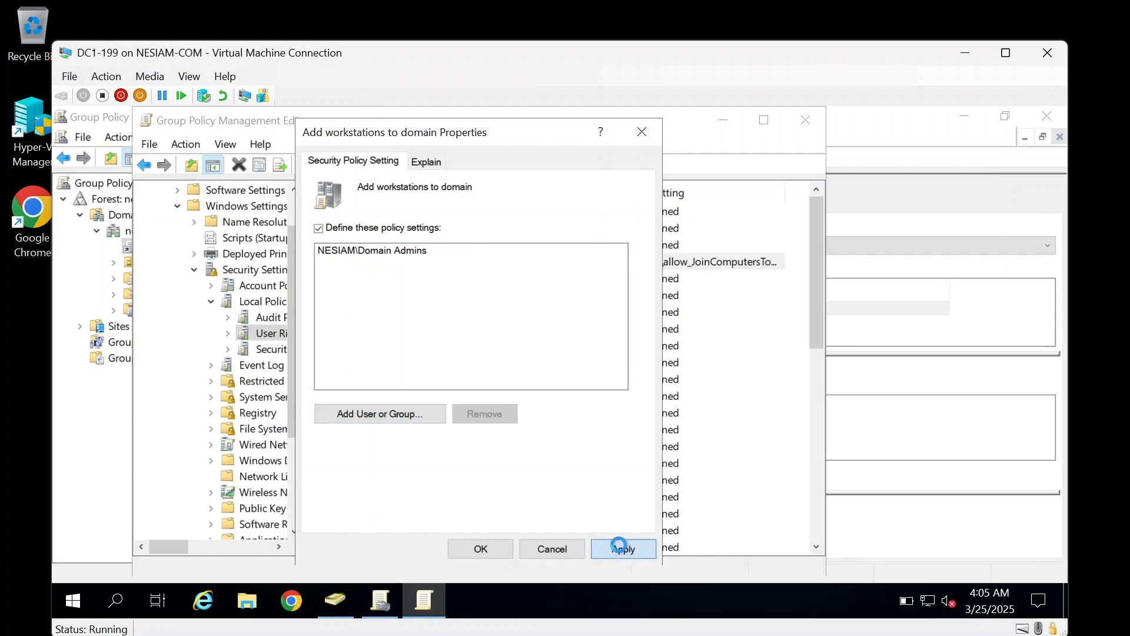
{"action": "left_click", "coordinate": [507, 546]}
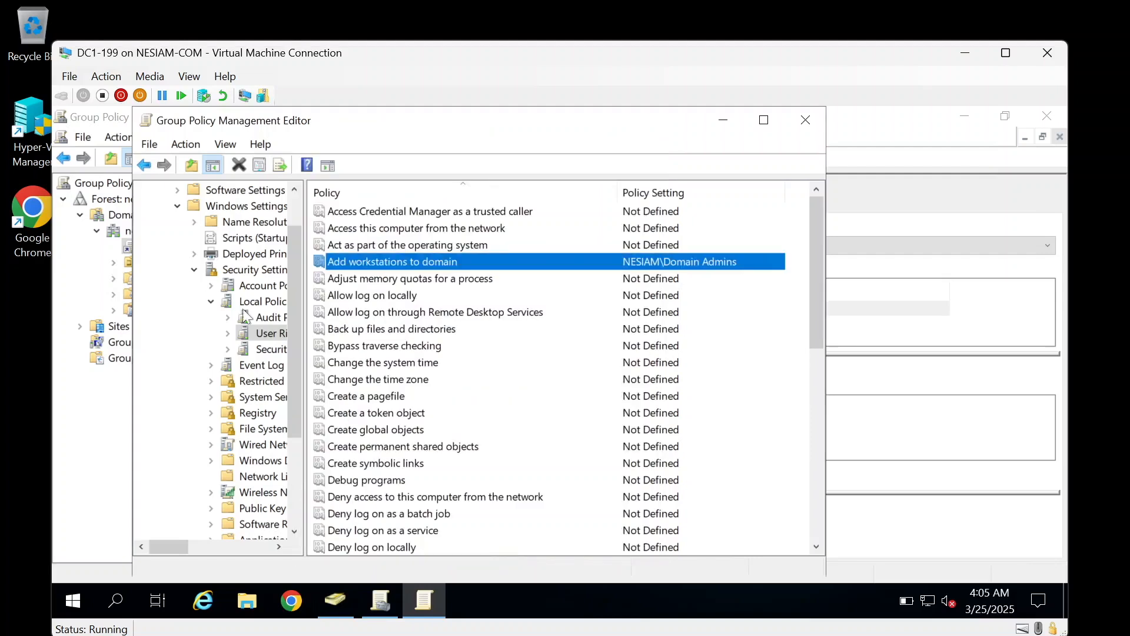
{"action": "scroll", "coordinate": [248, 311], "scroll_direction": "up", "scroll_amount": 1}
Step: Close the editor and trigger a remote Group Policy Update on the Domain Controllers OU
{"action": "left_click", "coordinate": [807, 120]}
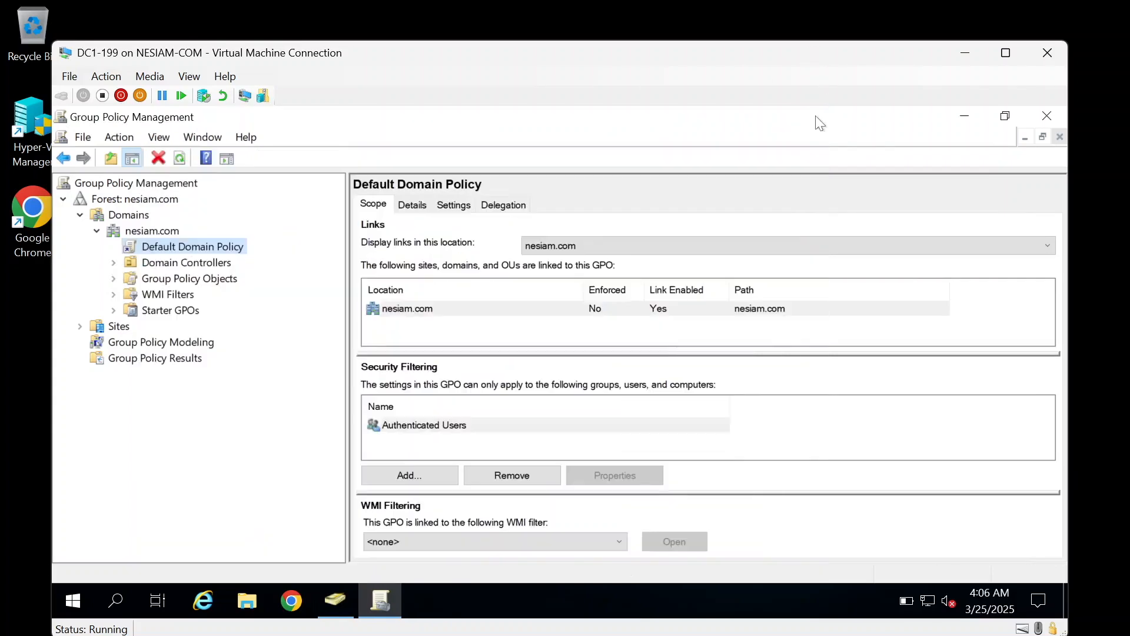
{"action": "left_click", "coordinate": [225, 264]}
{"action": "right_click", "coordinate": [224, 263]}
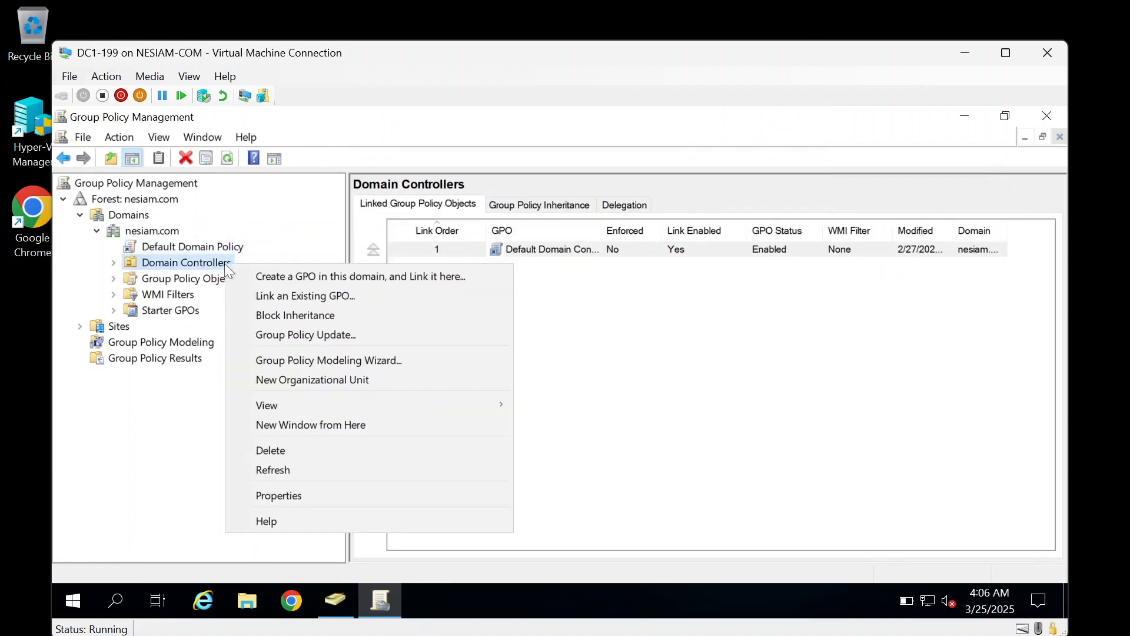
{"action": "left_click", "coordinate": [278, 330]}
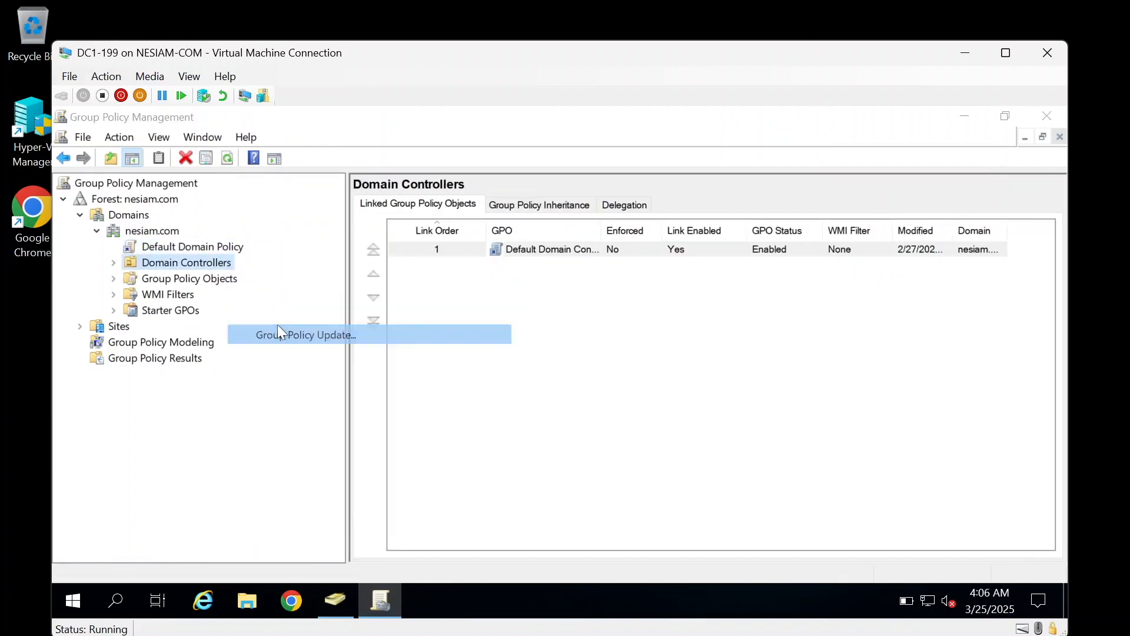
{"action": "left_click", "coordinate": [453, 451]}
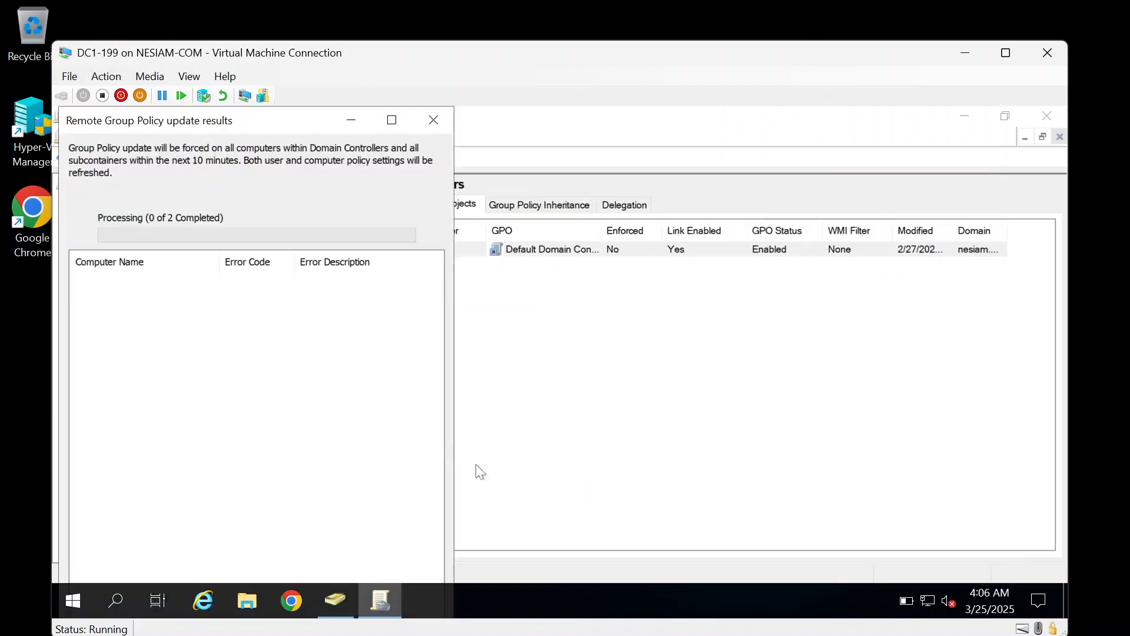